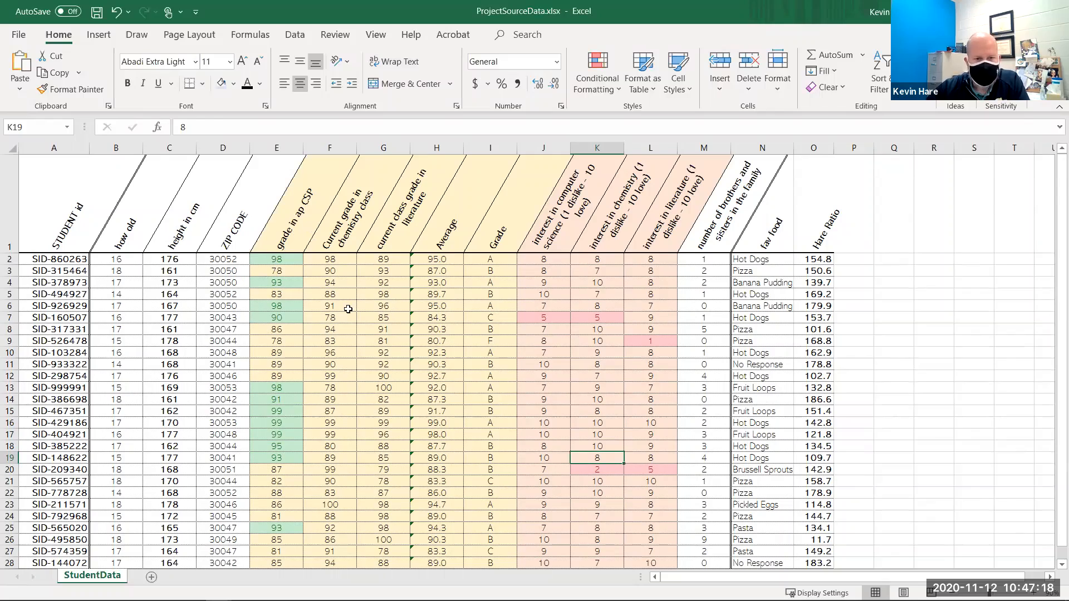
scroll(340, 309, down, 1)
scroll(203, 244, up, 1)
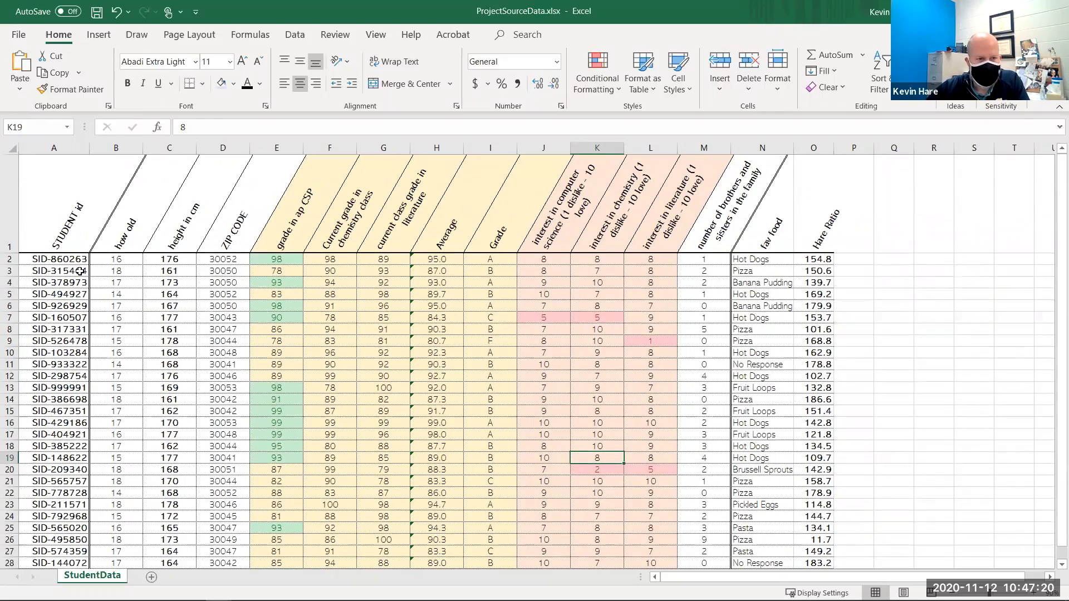
scroll(646, 379, down, 3)
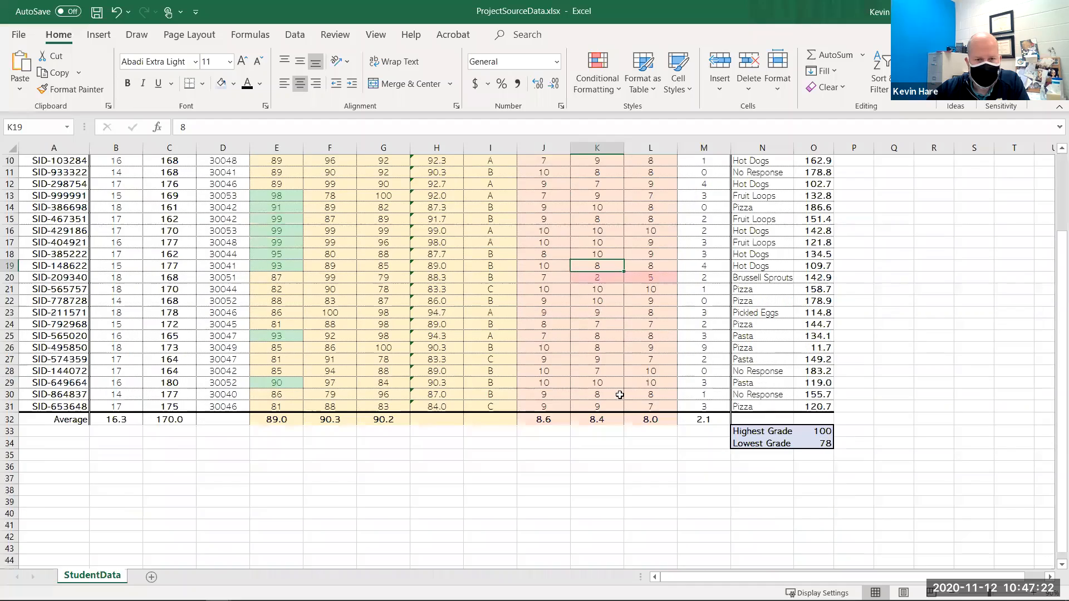
scroll(644, 372, up, 2)
scroll(228, 233, up, 1)
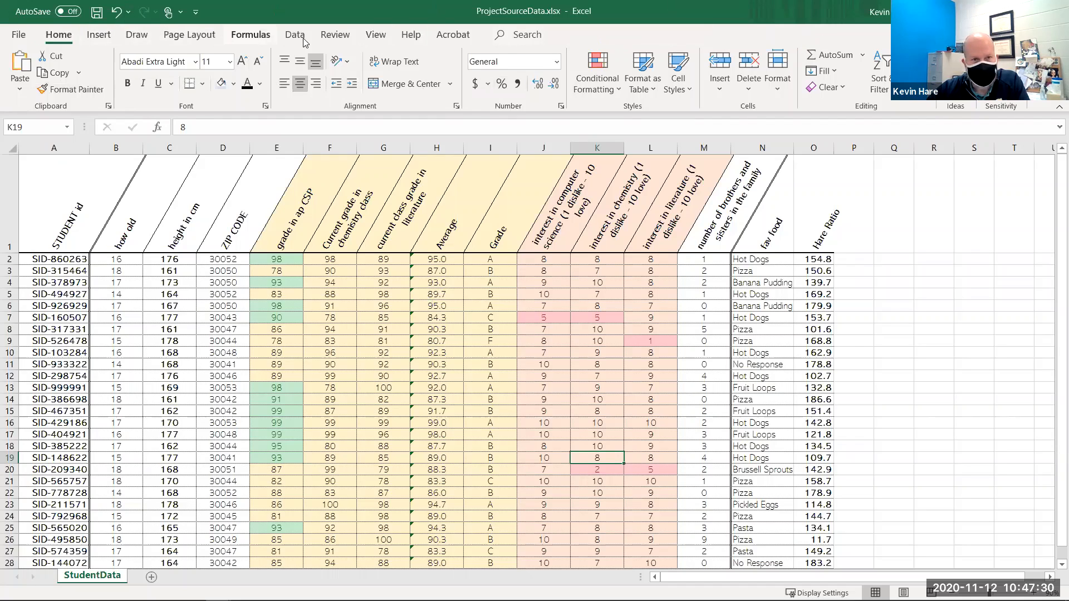
- Select the header row A1:O1 and open its cell formatting options, reviewing the number, alignment and font settings
drag(64, 227, 812, 217)
right_click(698, 236)
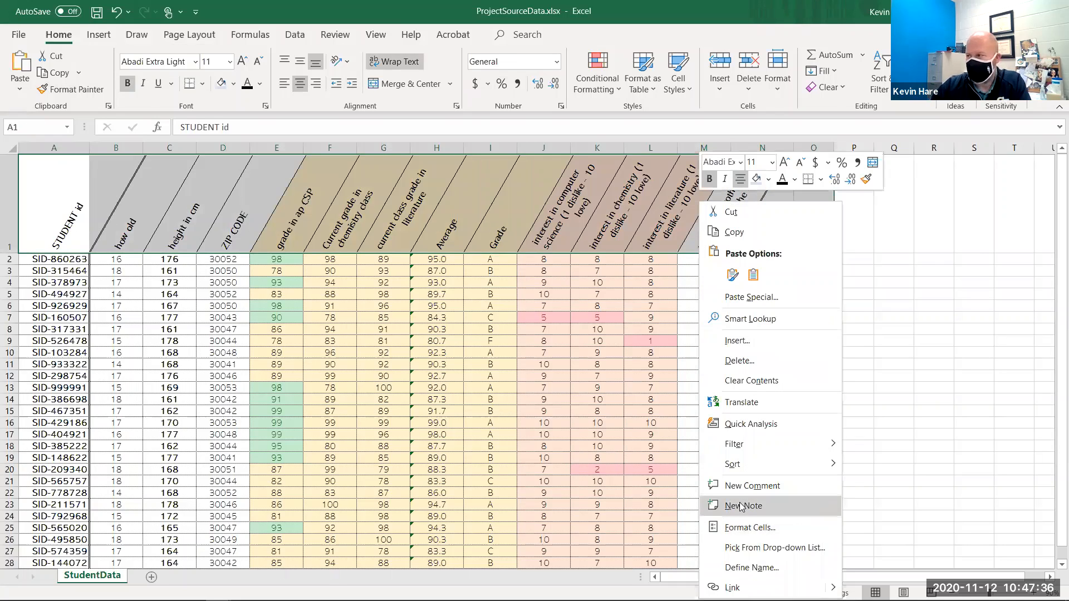
click(765, 536)
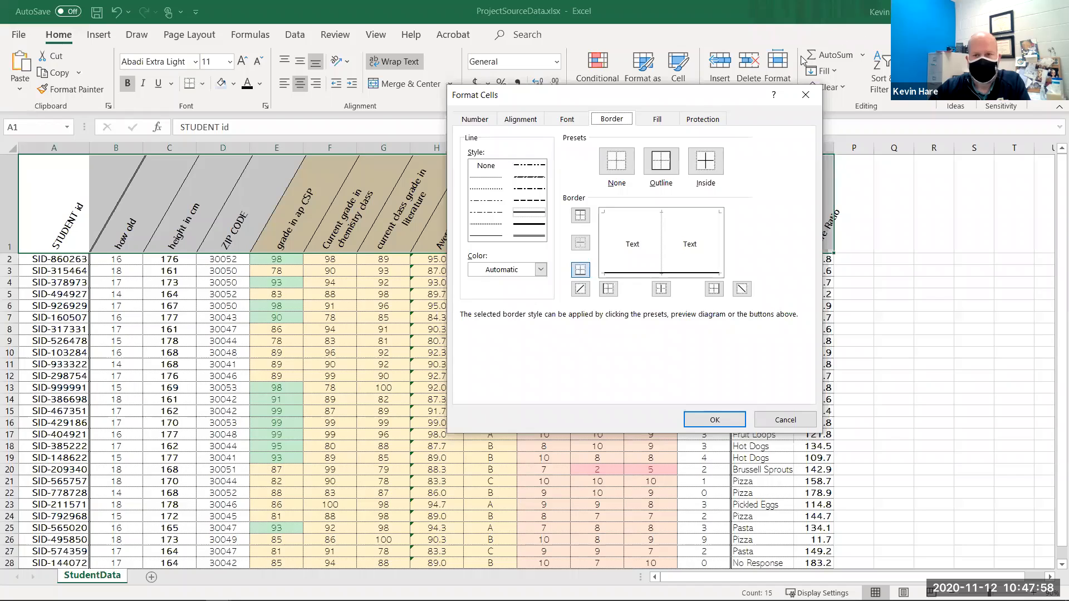
click(476, 119)
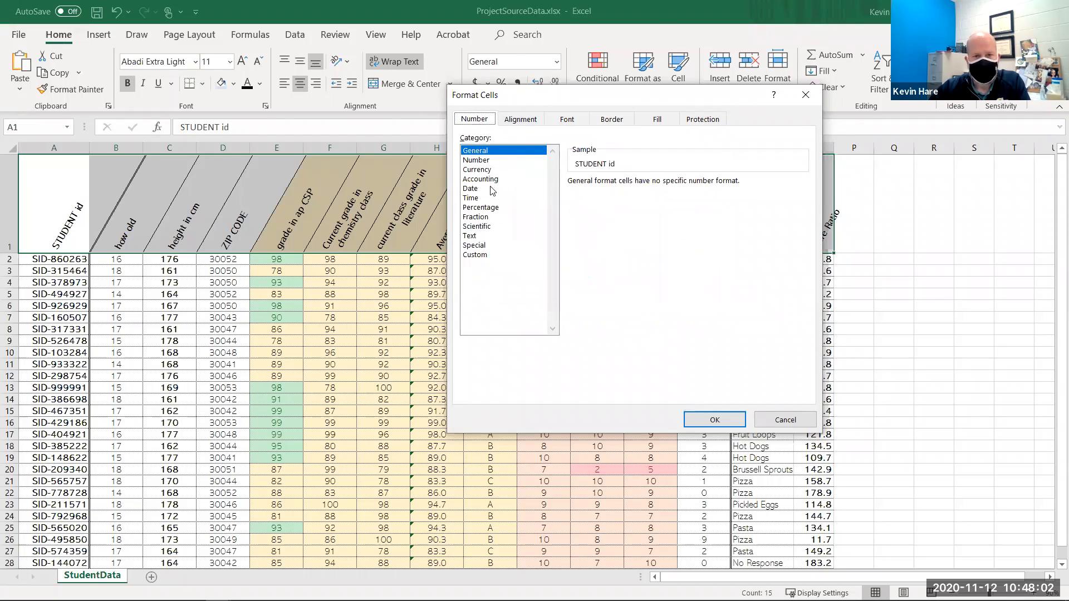
click(518, 120)
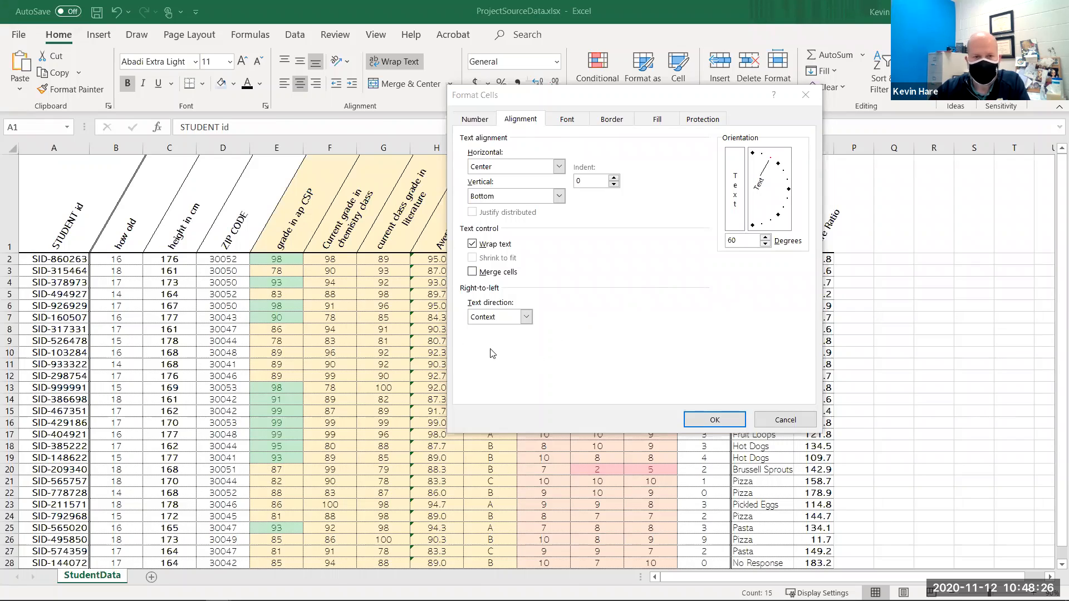
click(569, 122)
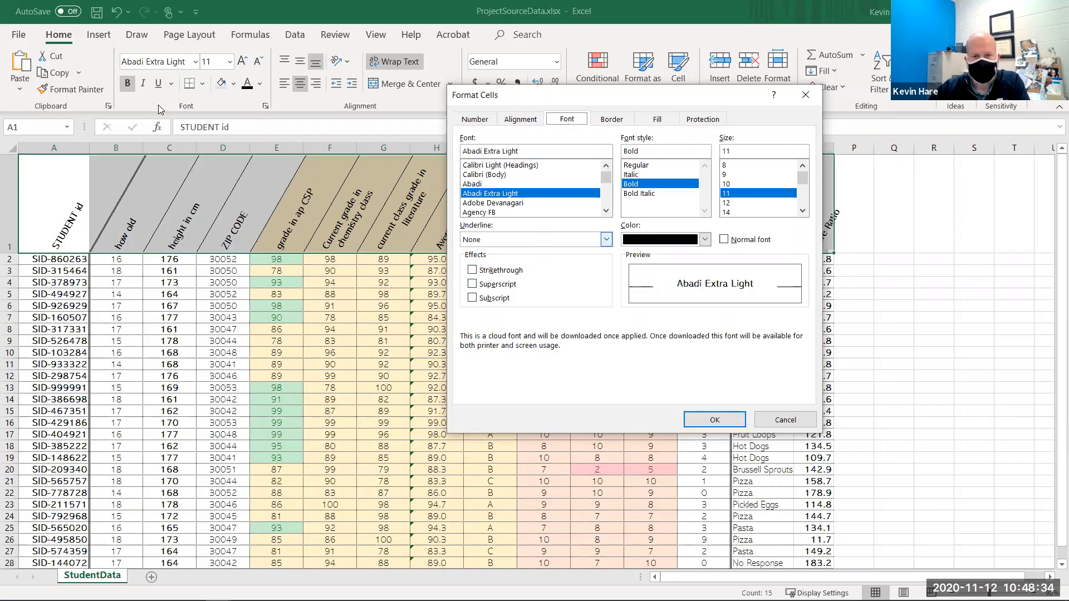
click(610, 120)
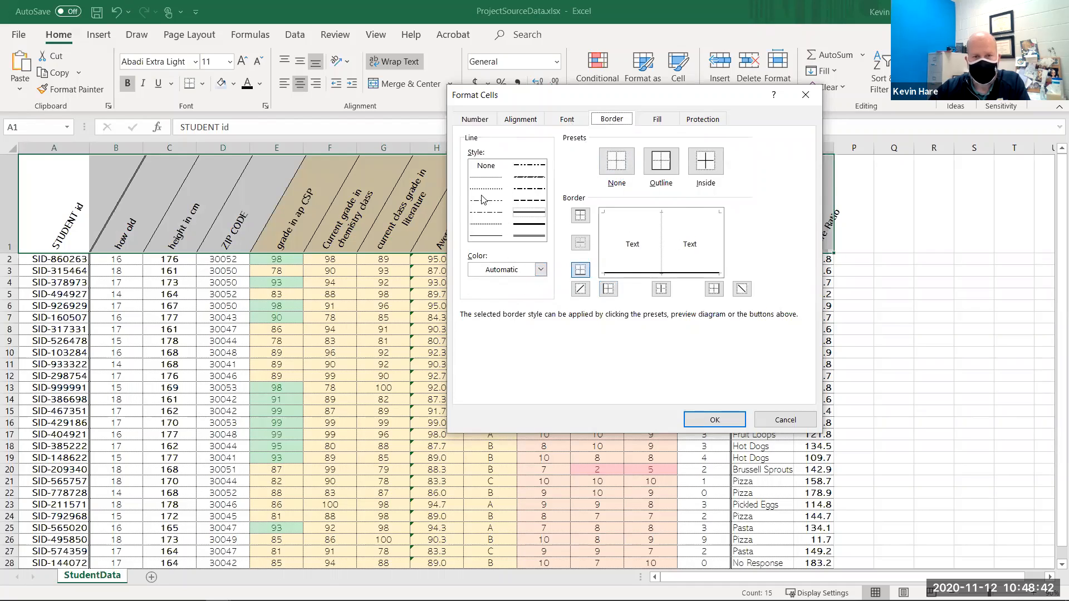
- Apply gold dashed diagonal and inner vertical borders to the selected header cells
click(488, 171)
click(530, 179)
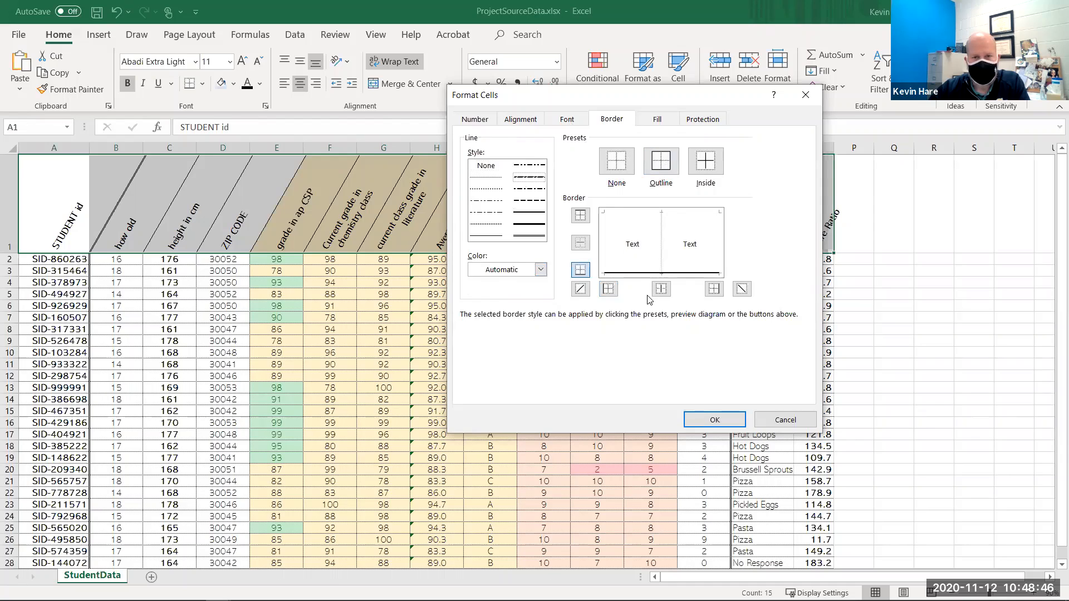
click(635, 257)
click(616, 232)
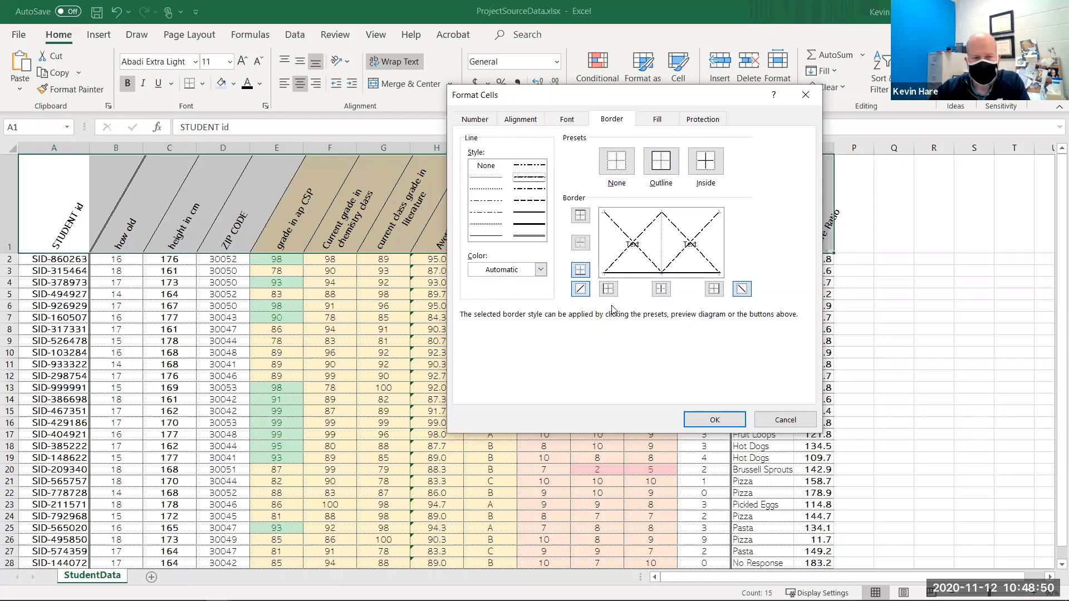
click(540, 269)
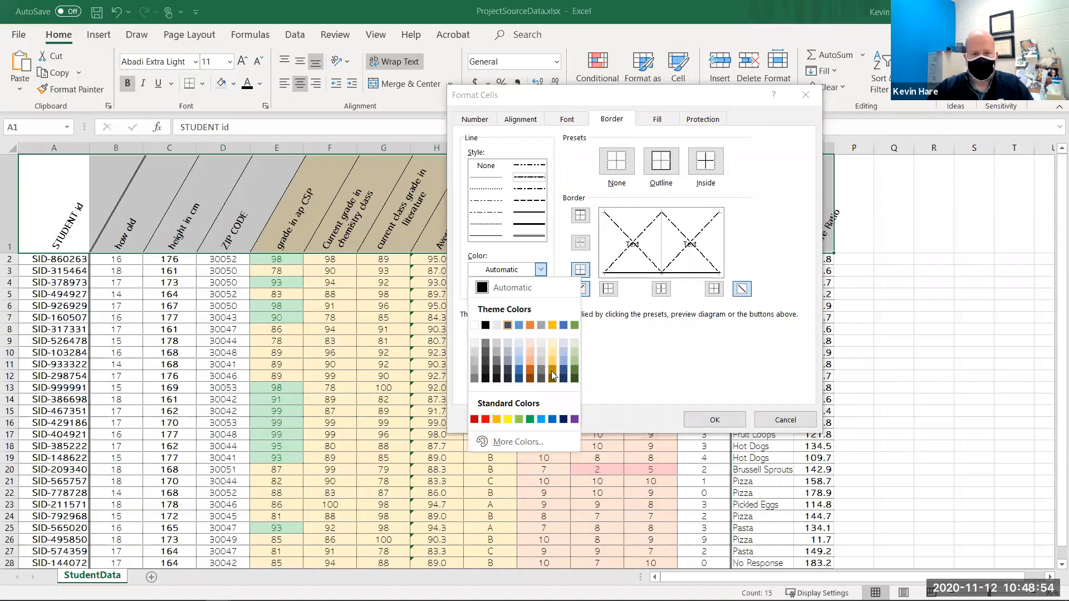
click(552, 360)
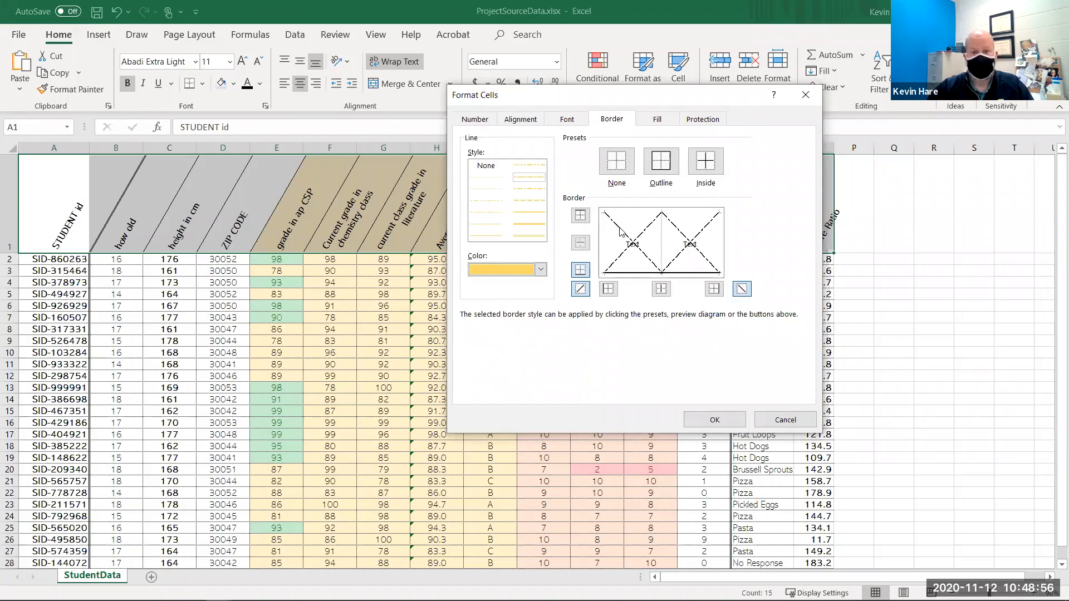
click(661, 289)
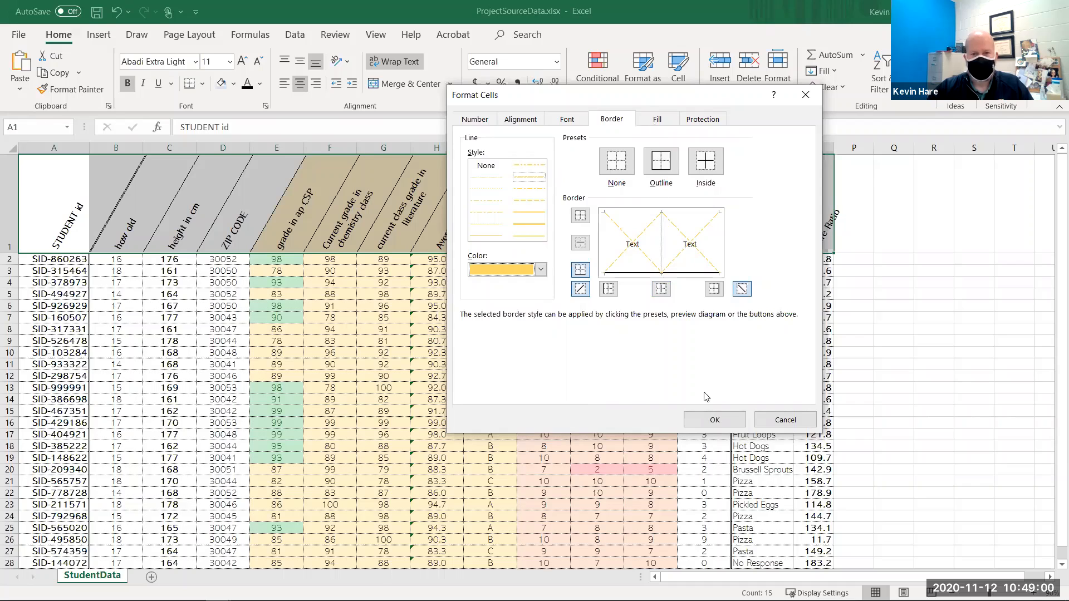
click(709, 421)
- Fill the height in cm column with a light green background
click(484, 367)
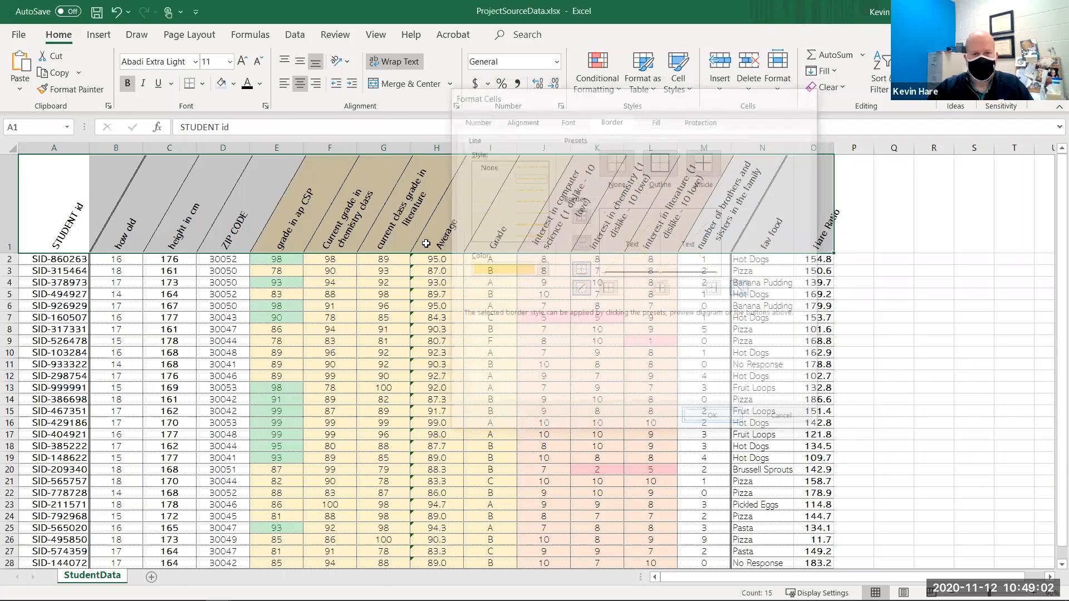
click(520, 251)
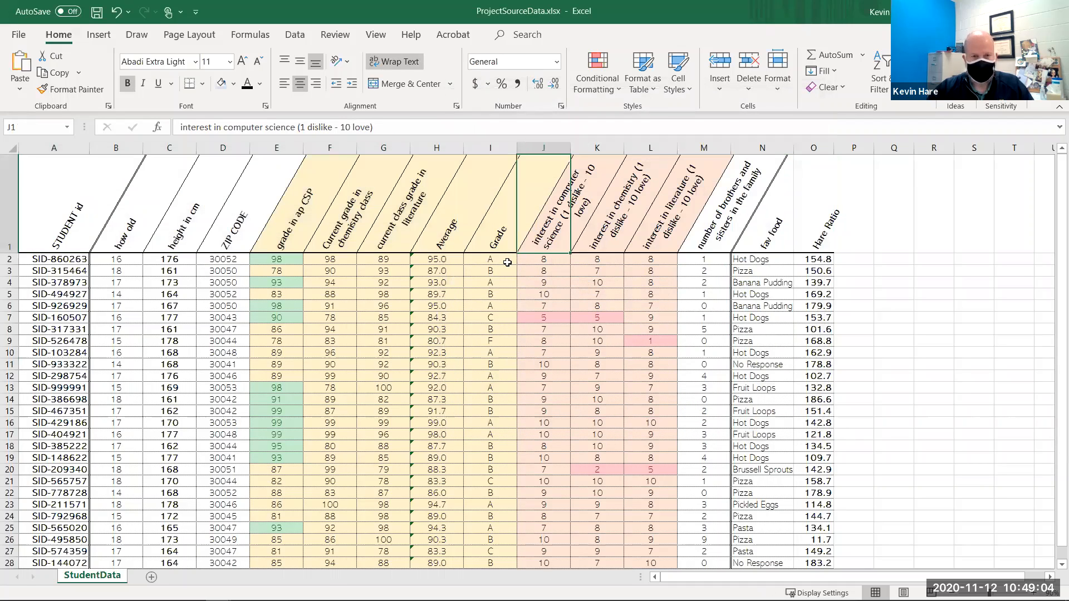
click(470, 305)
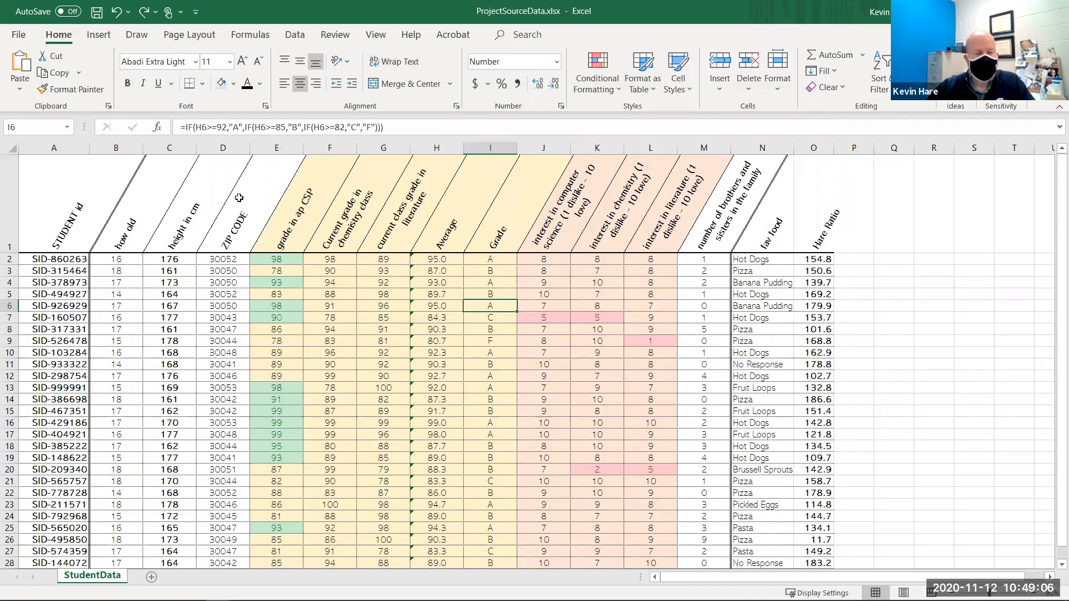
click(49, 243)
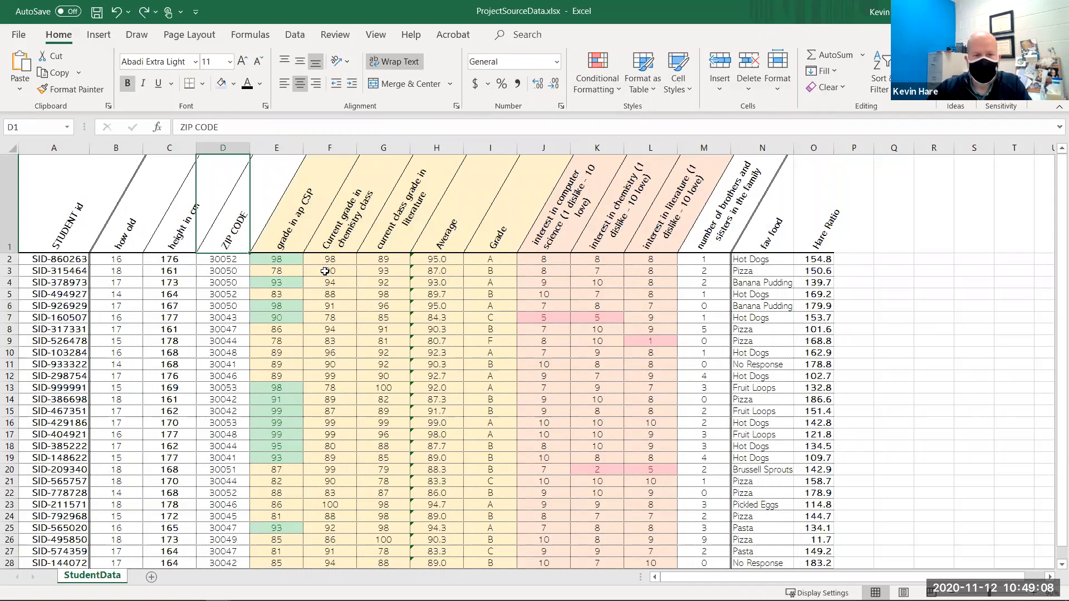
click(226, 293)
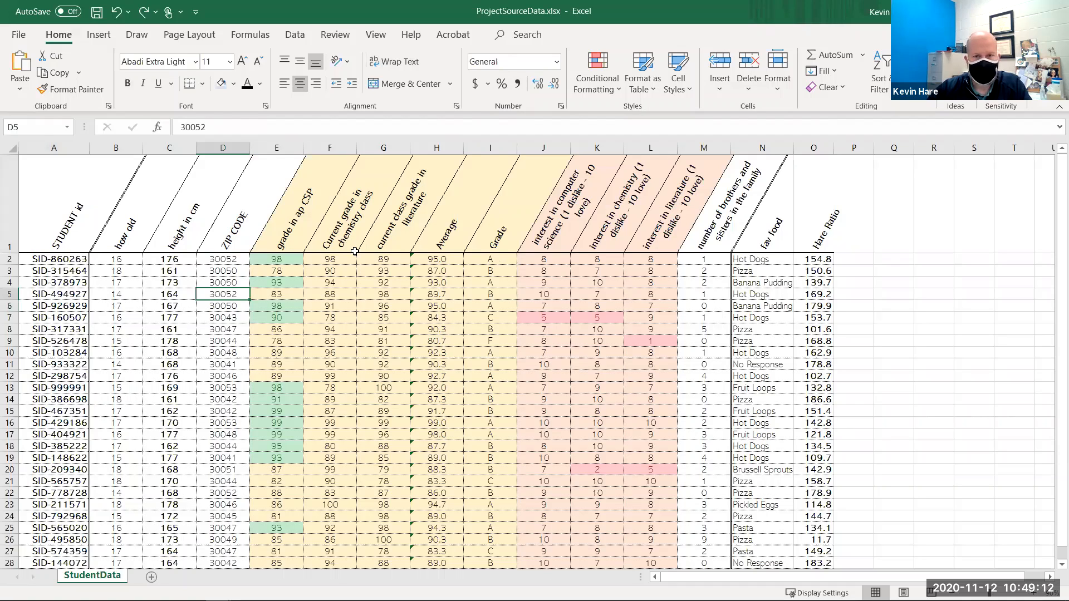
click(282, 245)
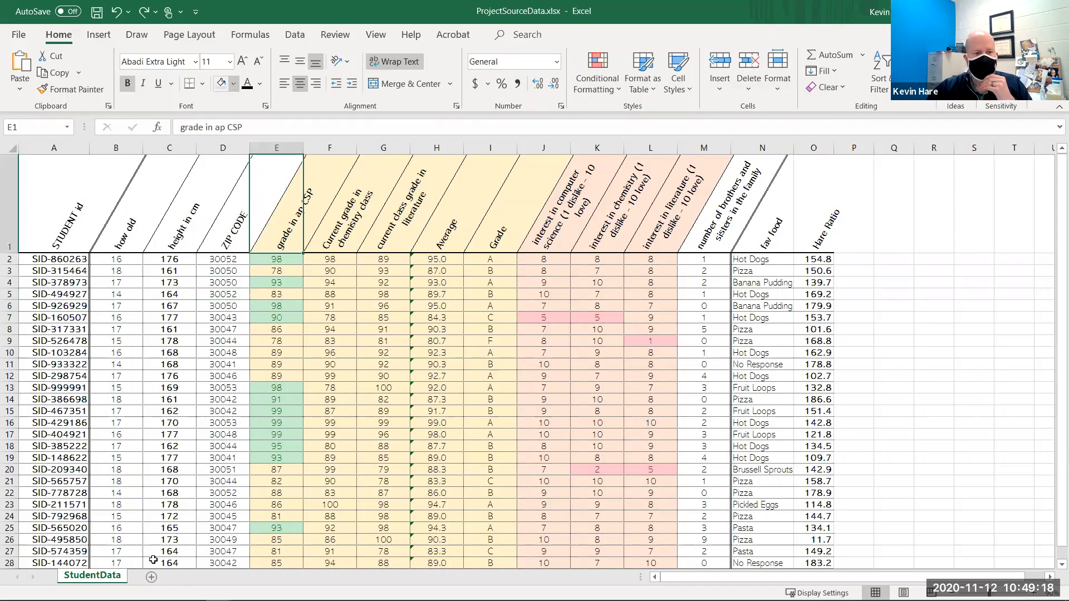
drag(169, 237, 167, 529)
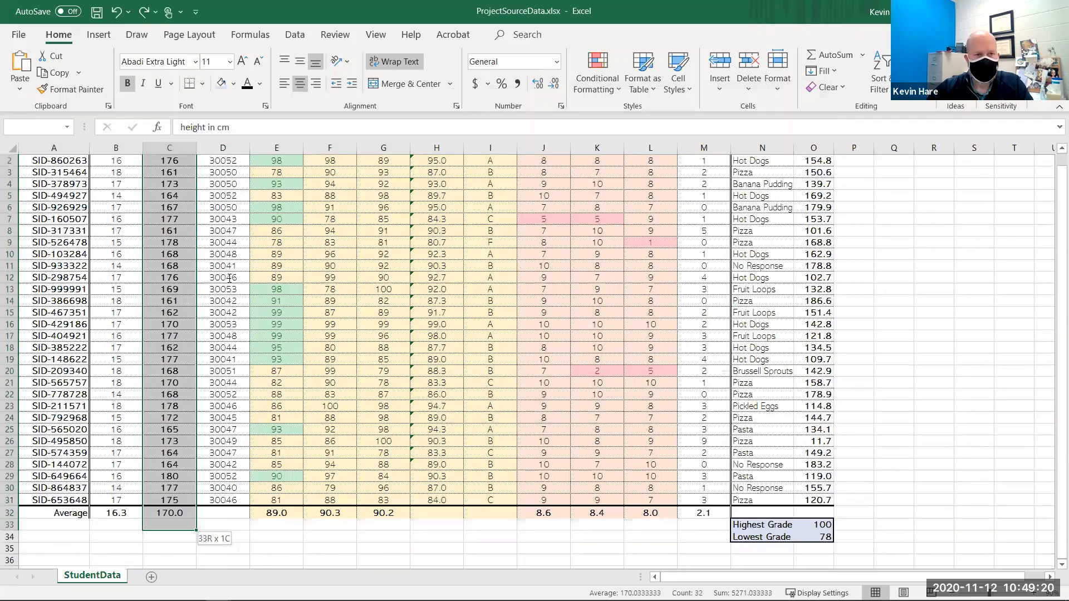
scroll(235, 91, up, 1)
click(233, 84)
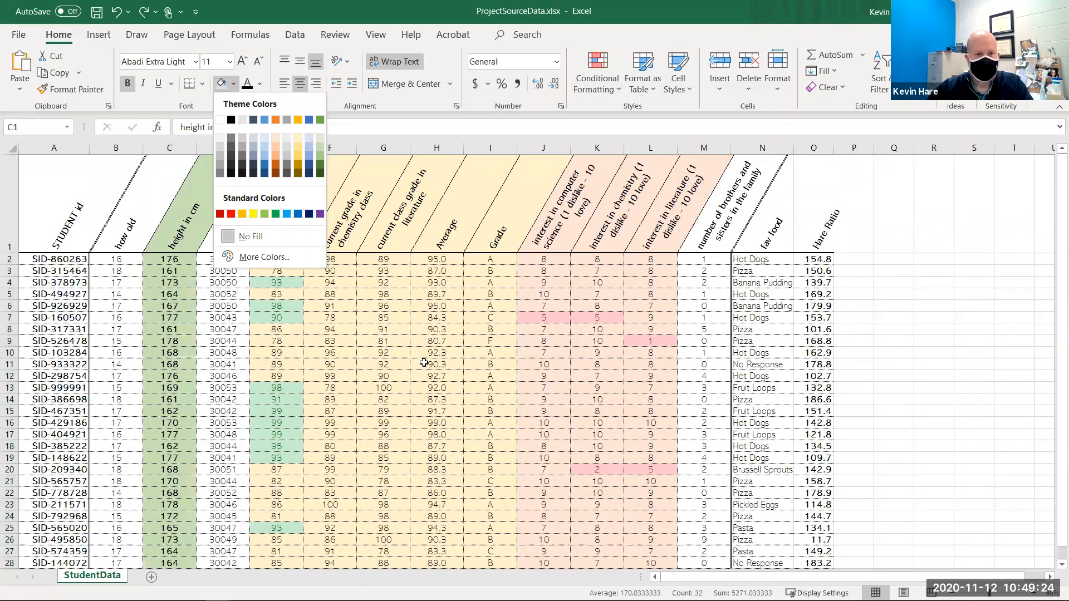
click(383, 329)
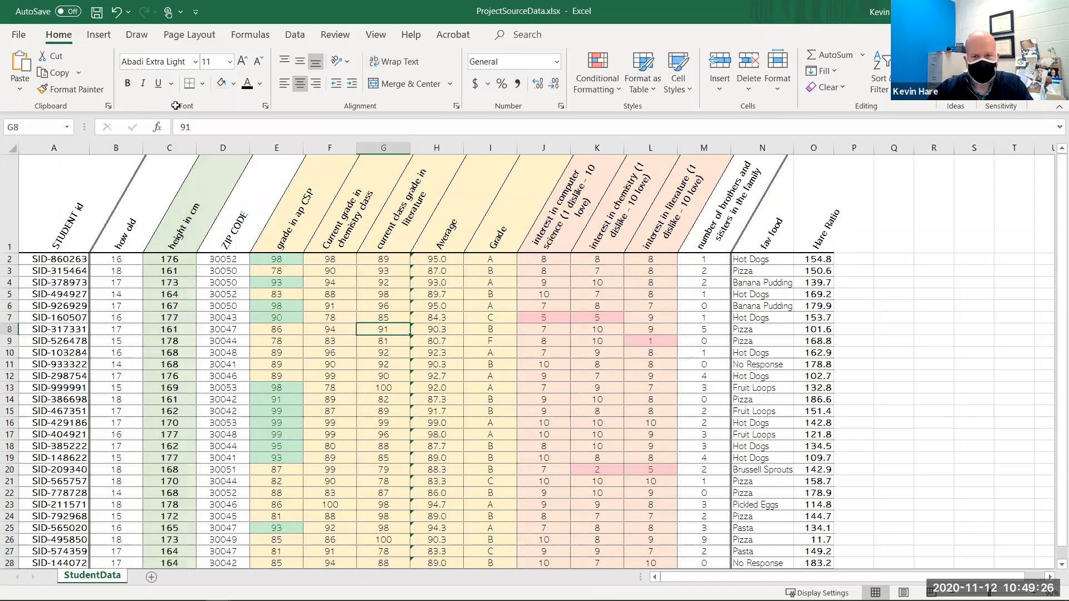
- Delete the Average and Grade columns from the sheet
click(704, 217)
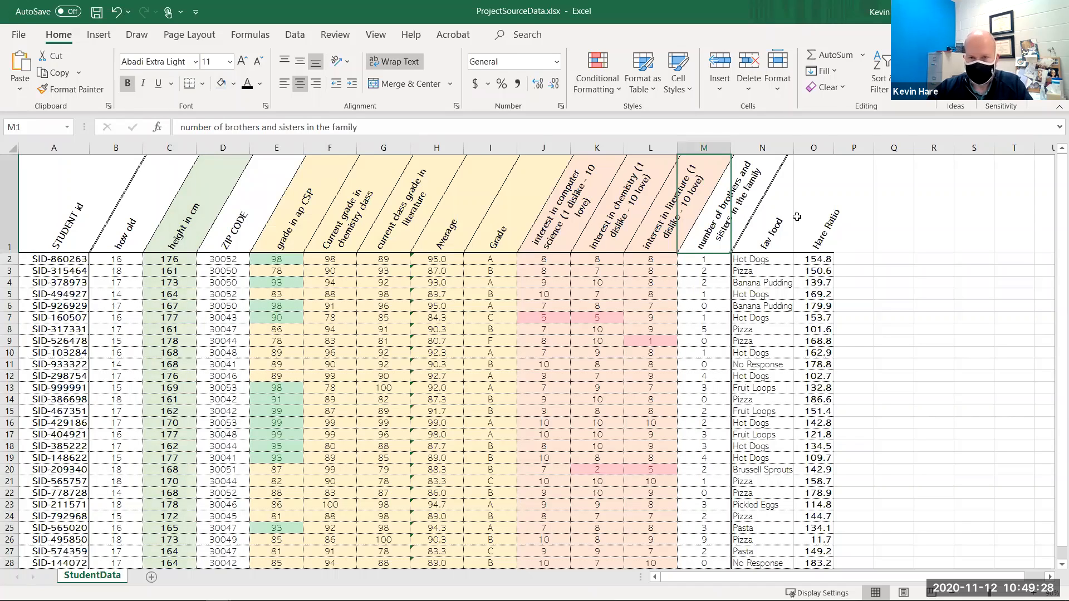
click(806, 216)
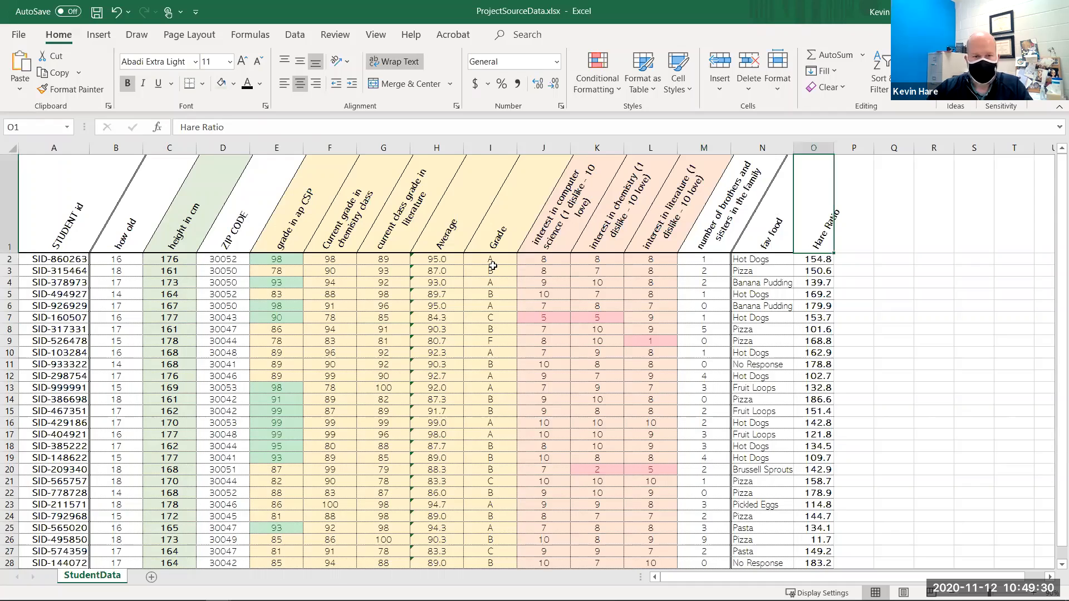
scroll(493, 266, down, 1)
scroll(490, 222, up, 1)
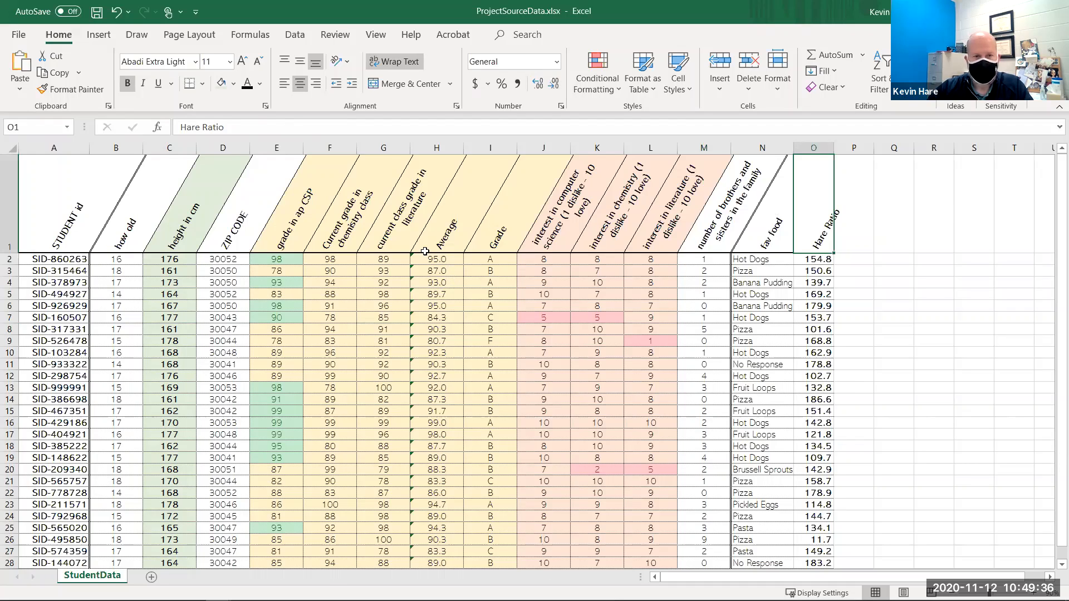
scroll(460, 176, down, 2)
scroll(443, 151, up, 2)
drag(440, 148, 490, 149)
right_click(487, 149)
click(538, 286)
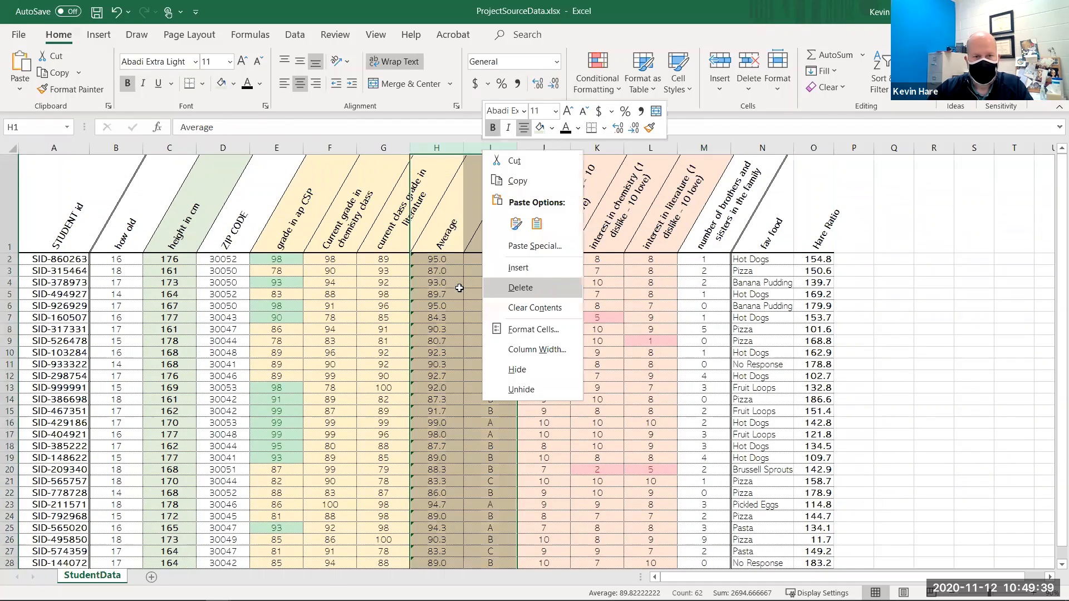
click(416, 284)
- Clear the contents of the Hare Ratio column
scroll(725, 312, down, 2)
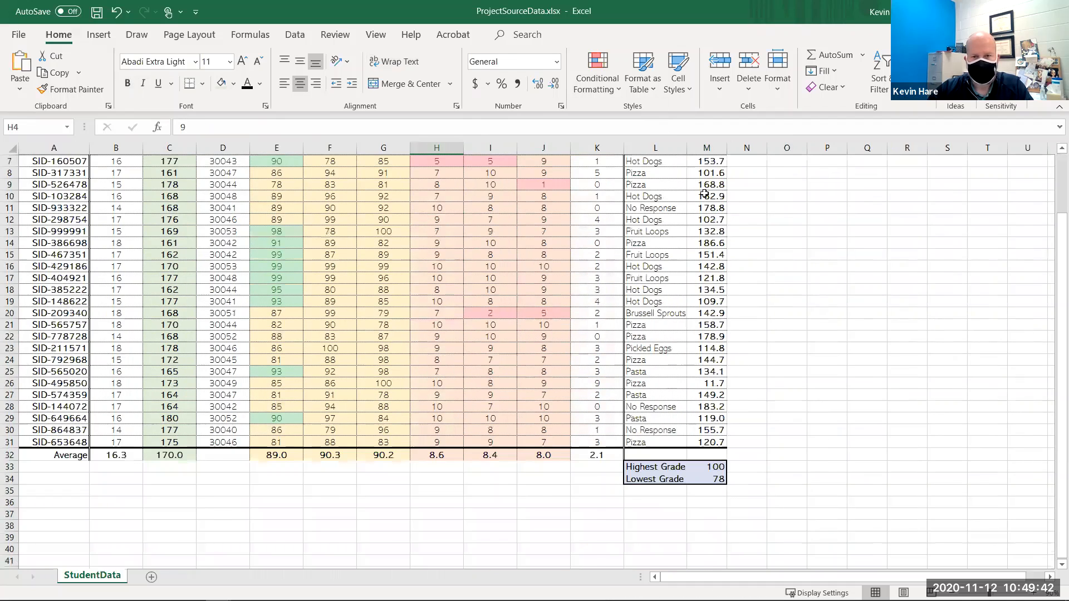
scroll(705, 193, up, 2)
right_click(713, 148)
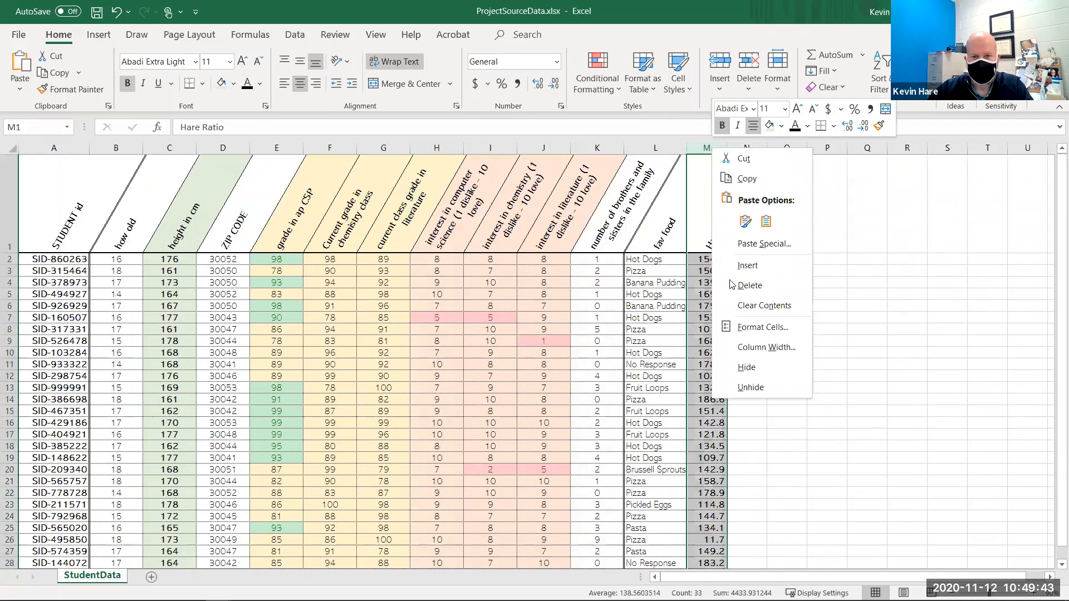
click(745, 308)
- Delete the Highest Grade and Lowest Grade summary cells below the fav food column
scroll(644, 434, down, 3)
drag(655, 431, 706, 446)
right_click(706, 445)
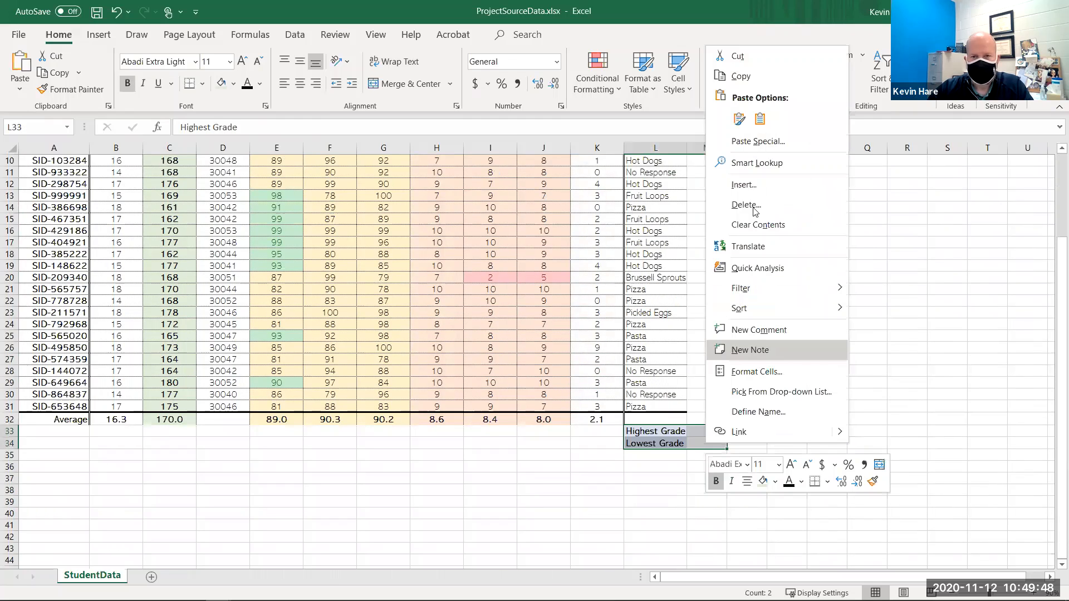
click(746, 205)
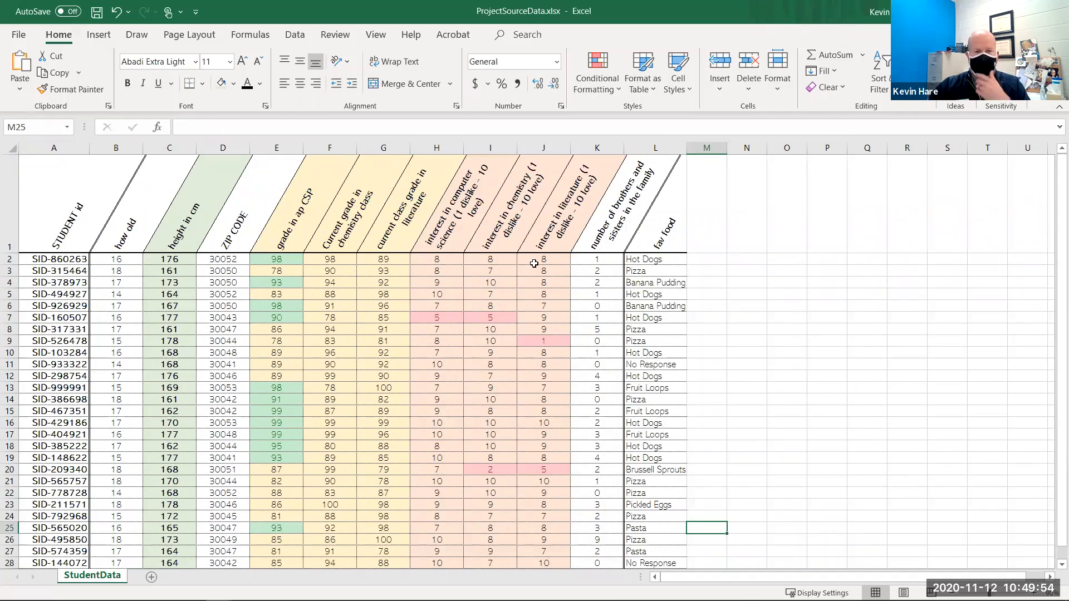
- Clear the average values under the how old and height in cm columns in row 32
scroll(244, 475, down, 2)
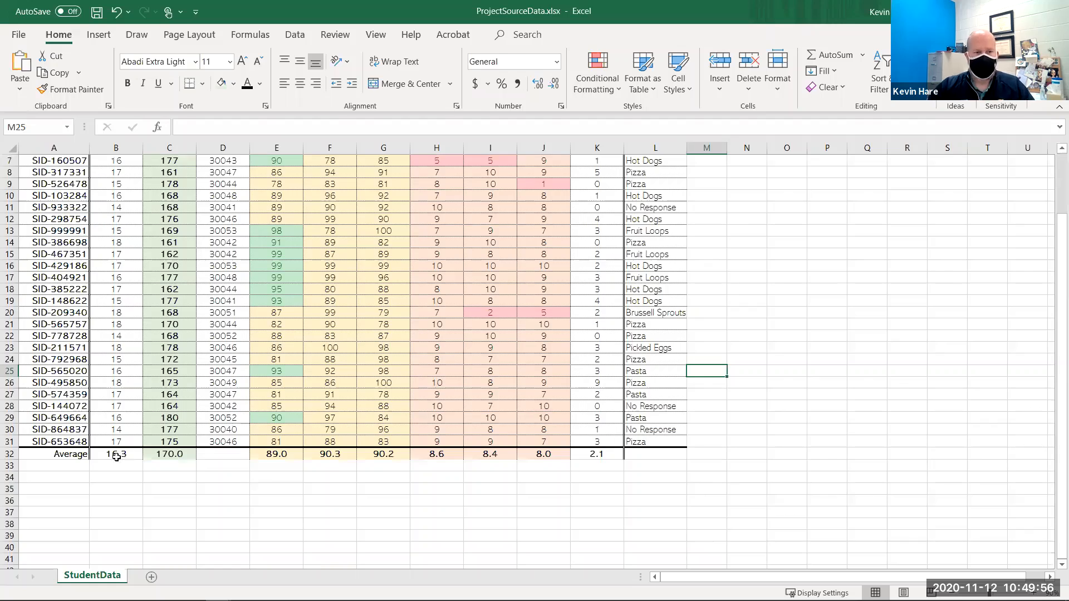
drag(116, 455, 212, 456)
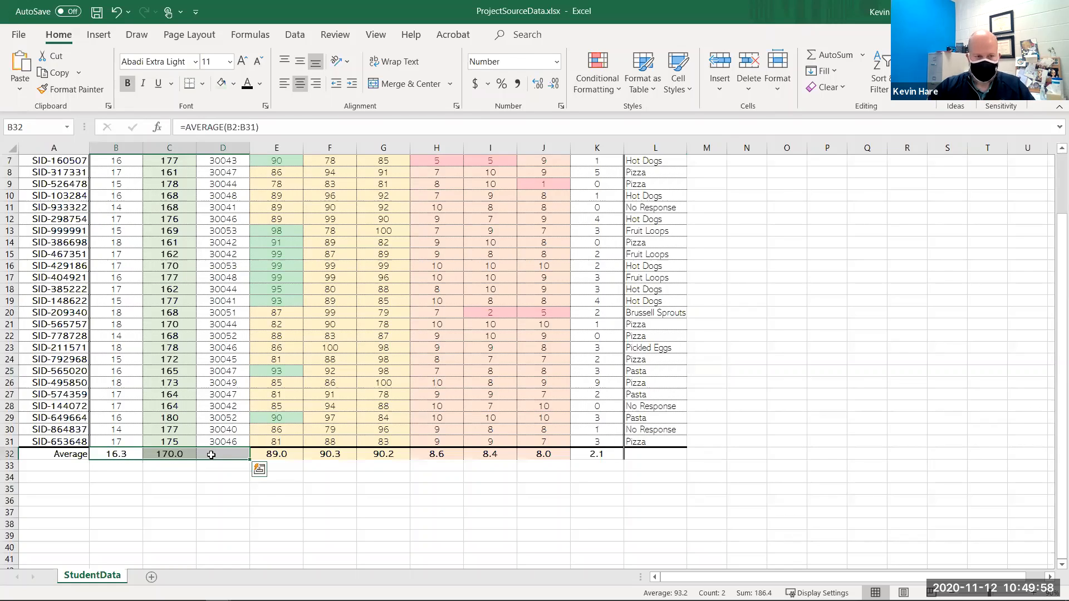
key(Delete)
click(274, 490)
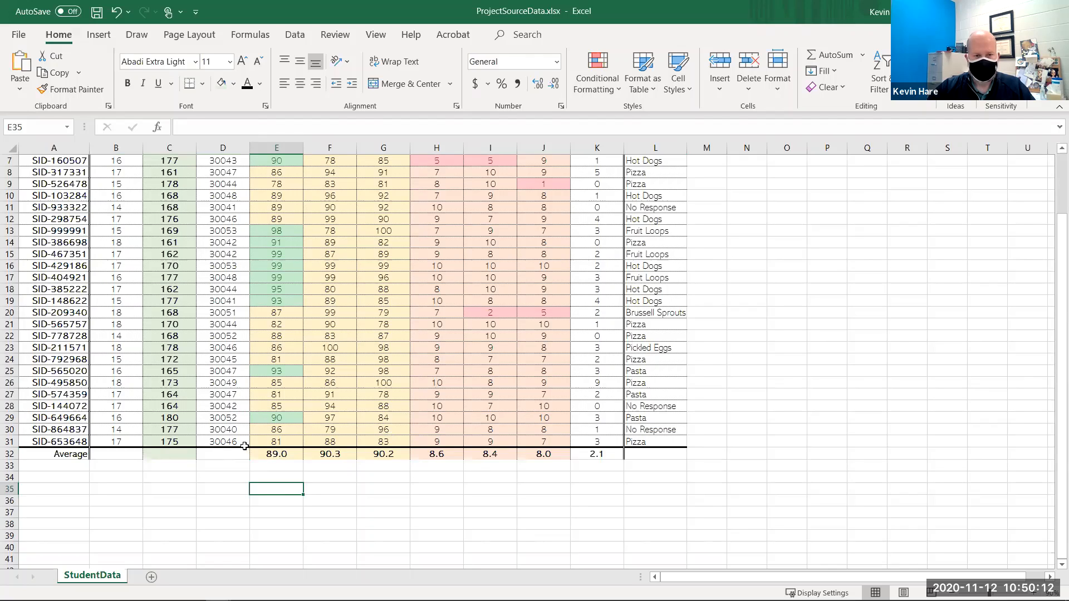
click(270, 456)
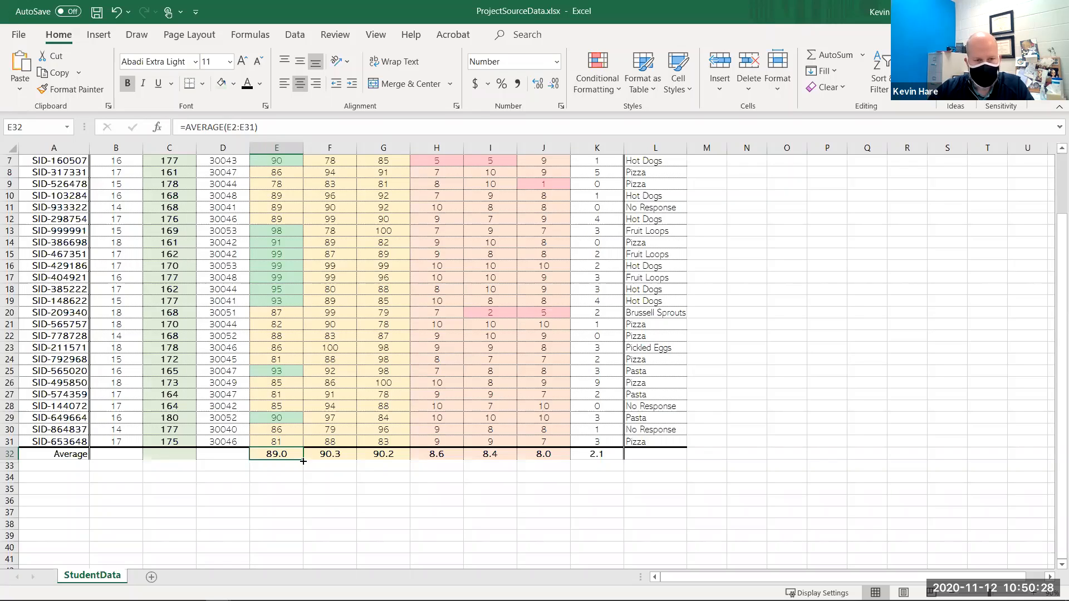
- Extend the row 32 average formula leftward into the how old, height in cm and ZIP CODE columns, filling without formatting
drag(496, 460, 604, 461)
drag(263, 485, 252, 467)
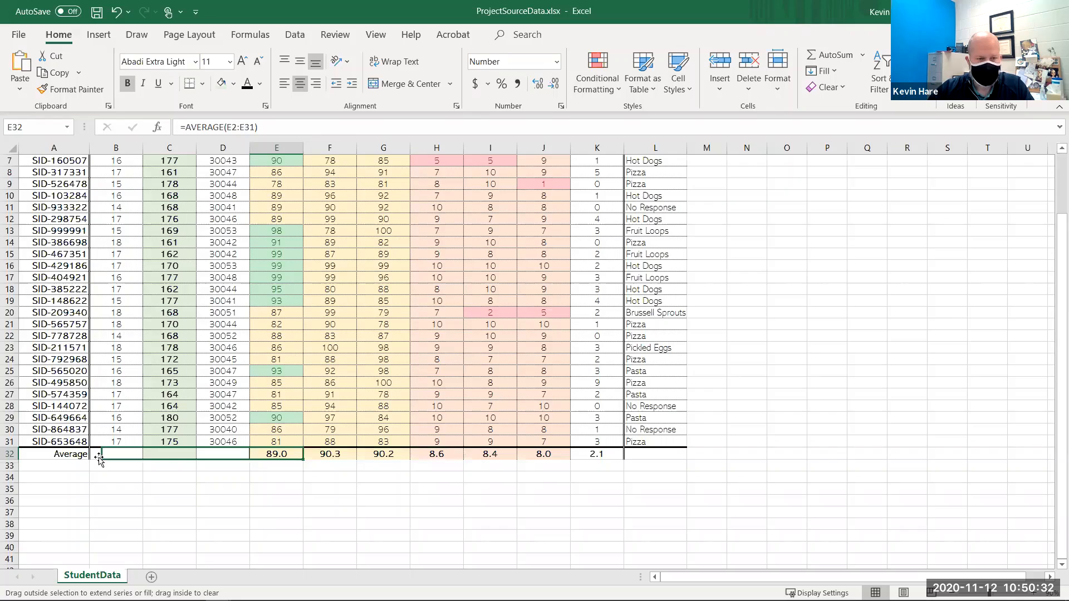
drag(105, 462, 105, 462)
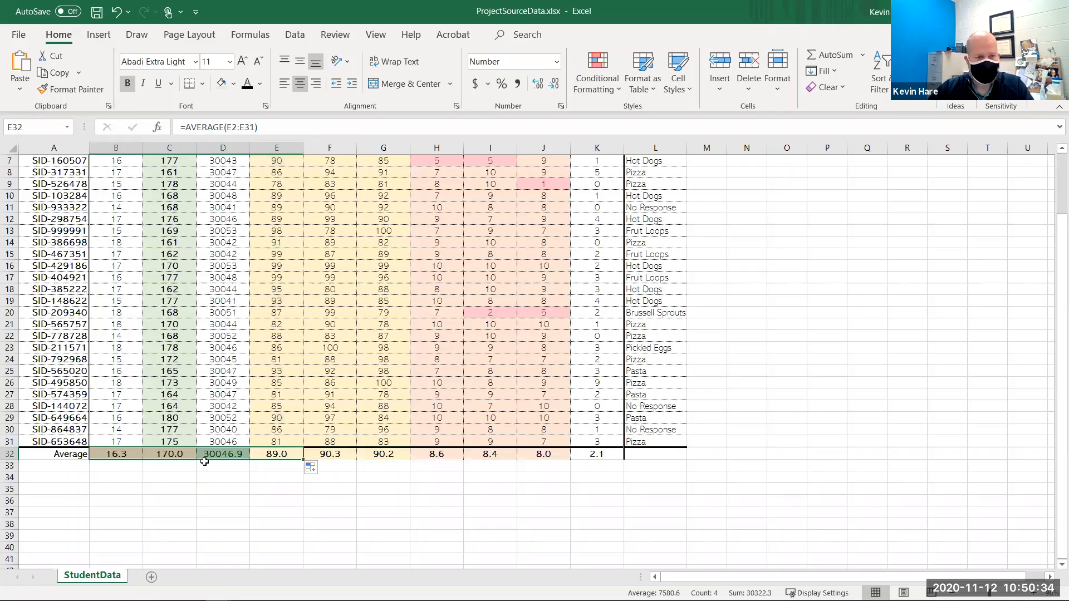
click(234, 467)
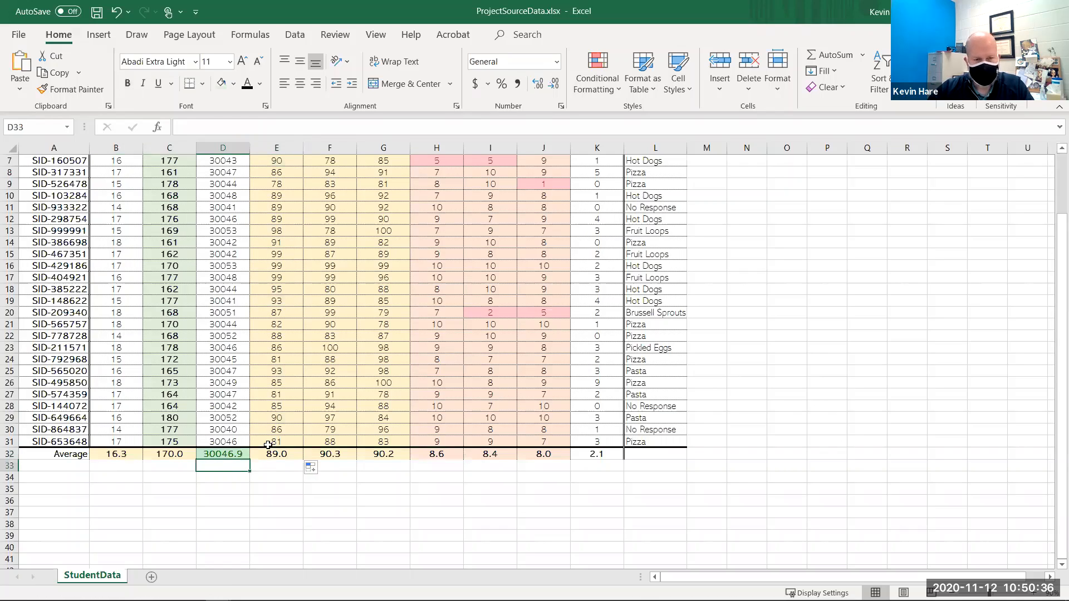
click(320, 475)
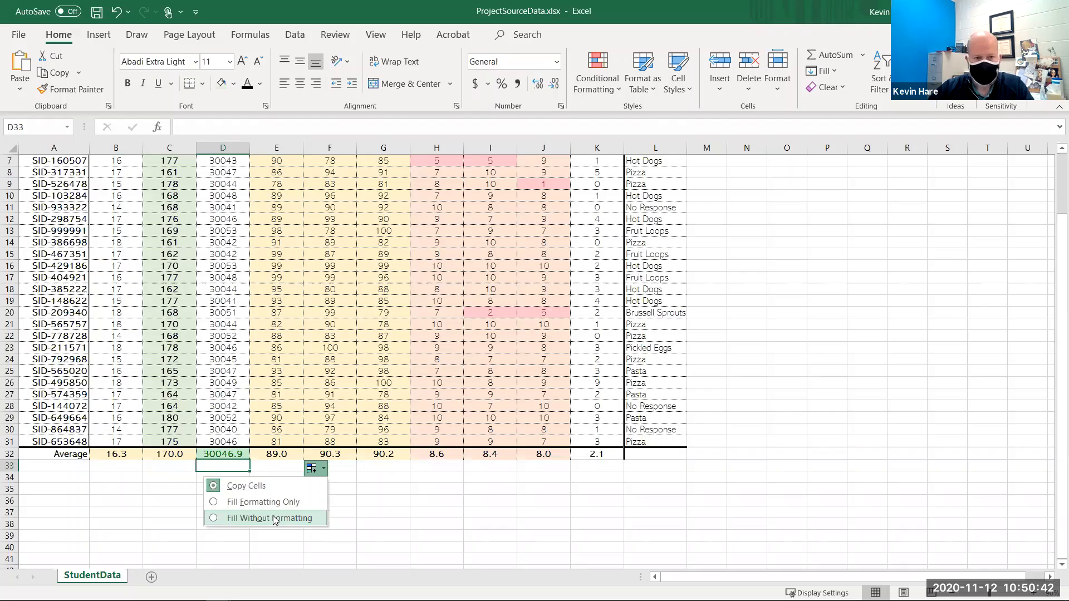
click(272, 517)
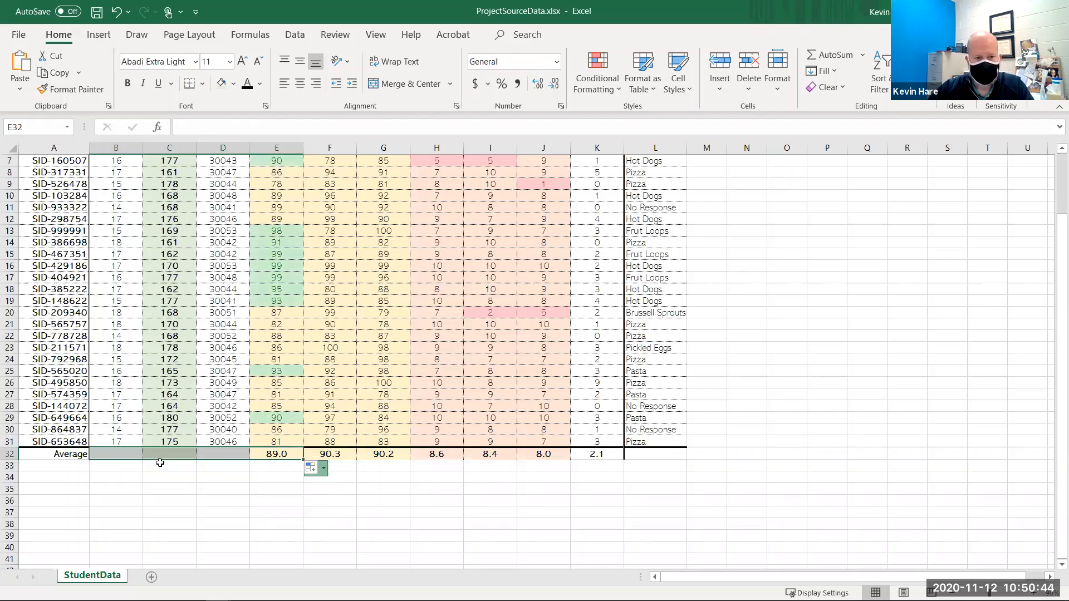
- Clear the average under the ZIP CODE column in cell D32
click(223, 501)
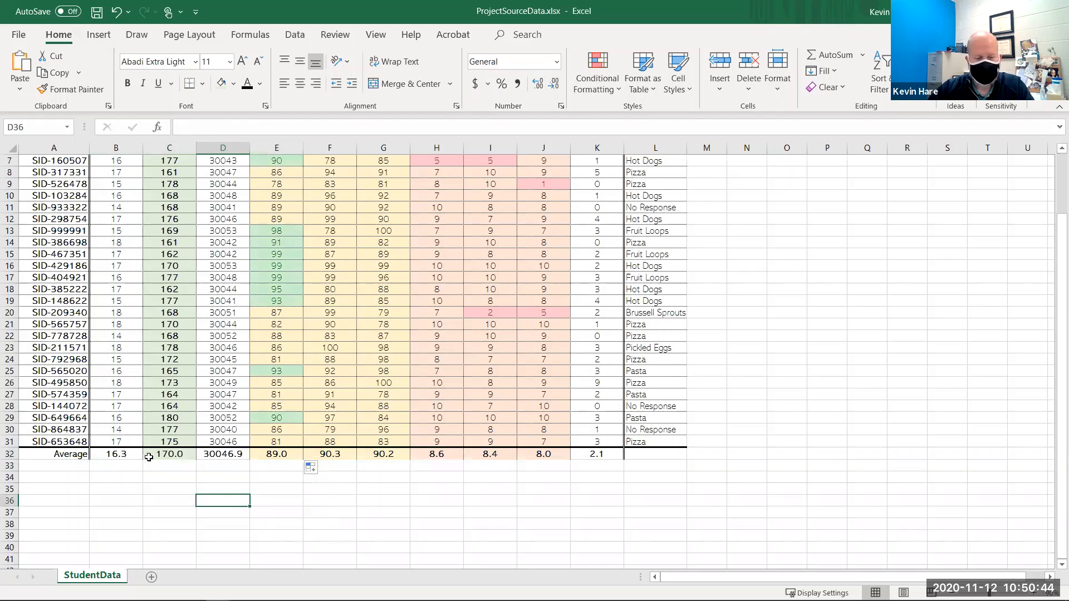
click(182, 466)
key(Up)
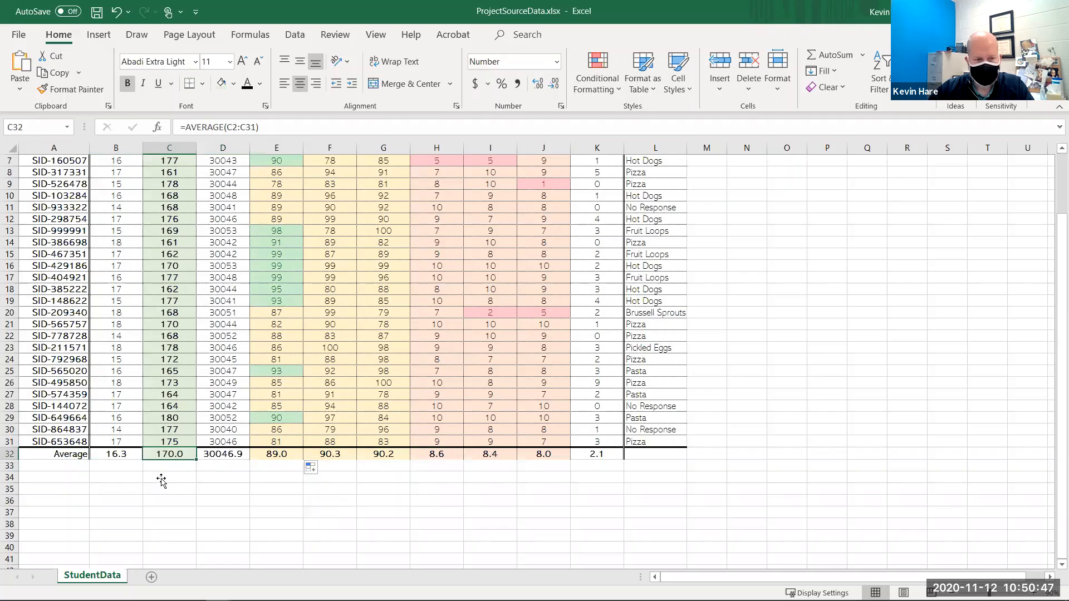
click(227, 456)
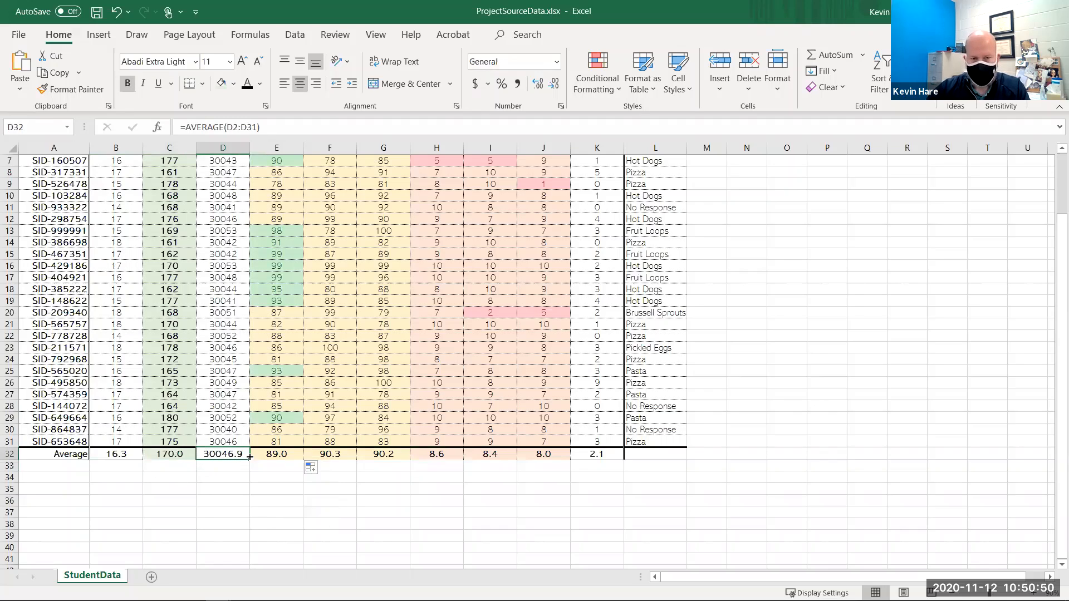
key(Delete)
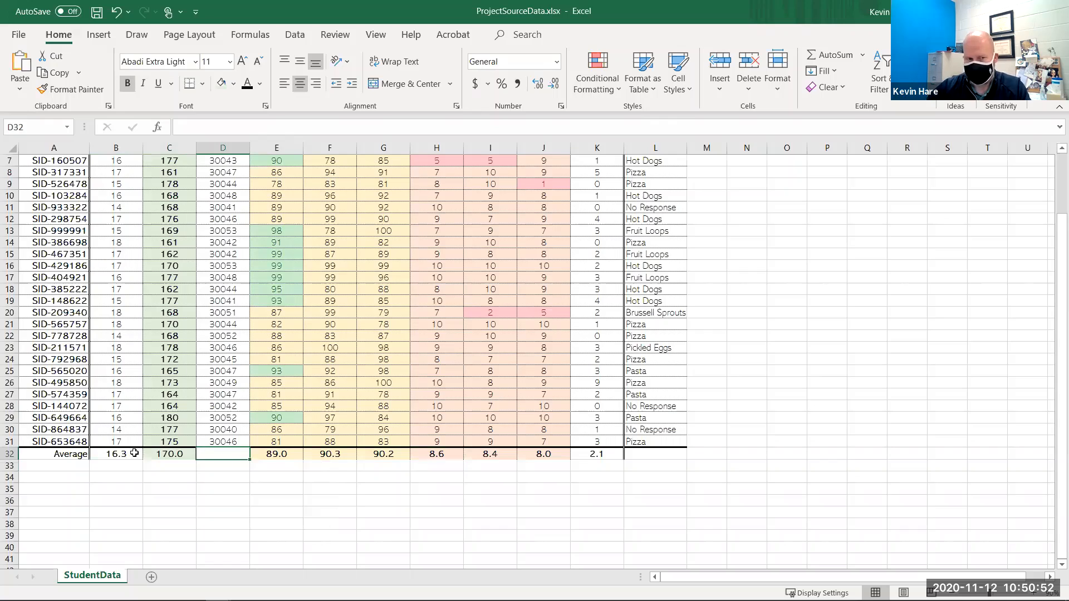
- Increase and then decrease the decimal places of the how old and height averages by three
drag(120, 454, 167, 453)
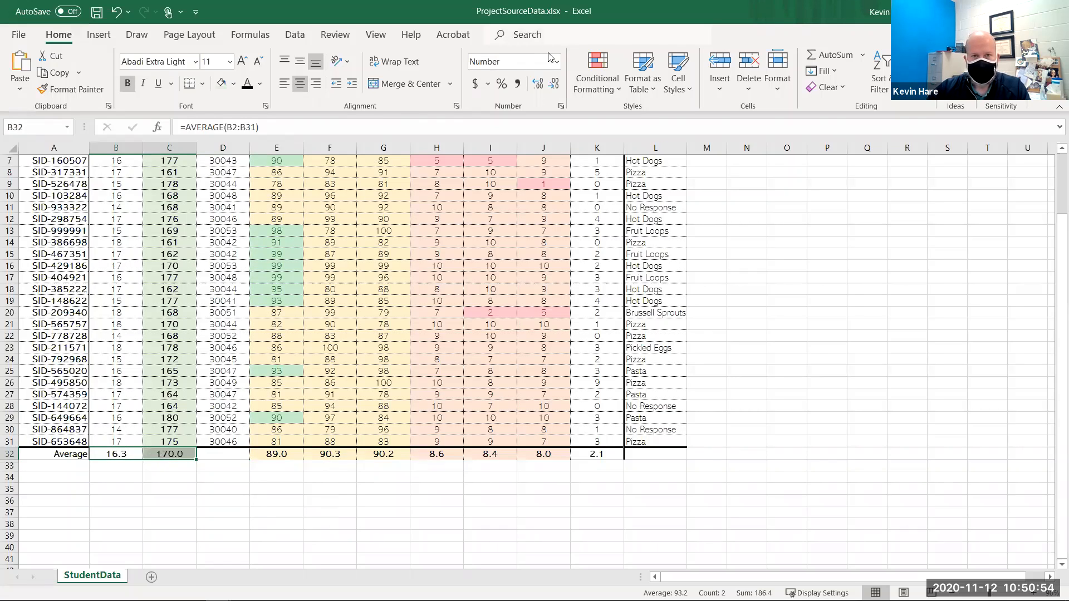
click(554, 85)
click(538, 85)
click(539, 85)
click(539, 85)
click(539, 85)
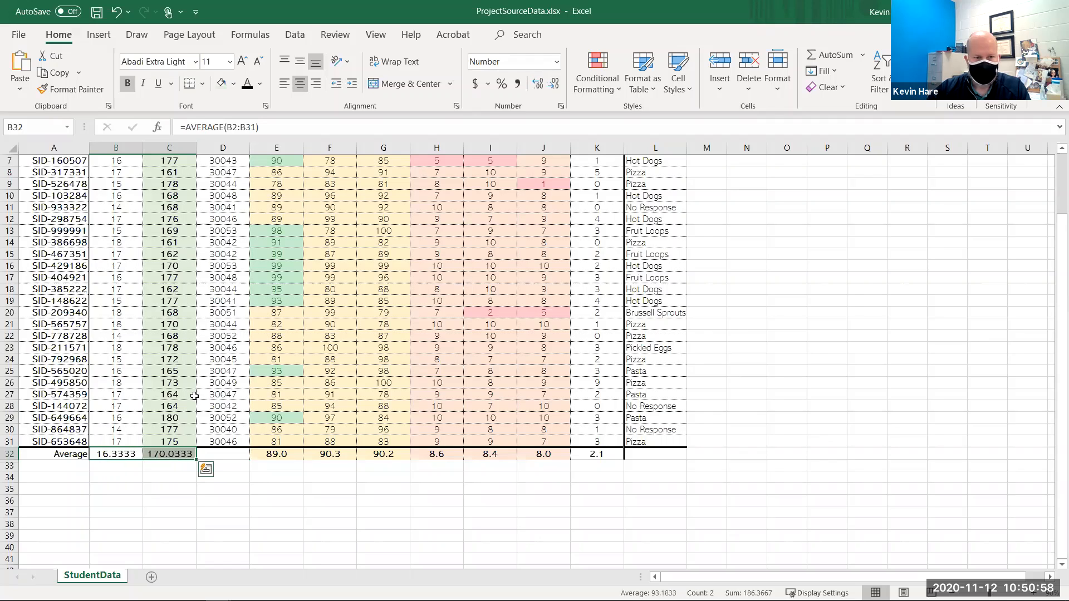
click(555, 84)
click(554, 85)
click(555, 85)
drag(111, 455, 594, 451)
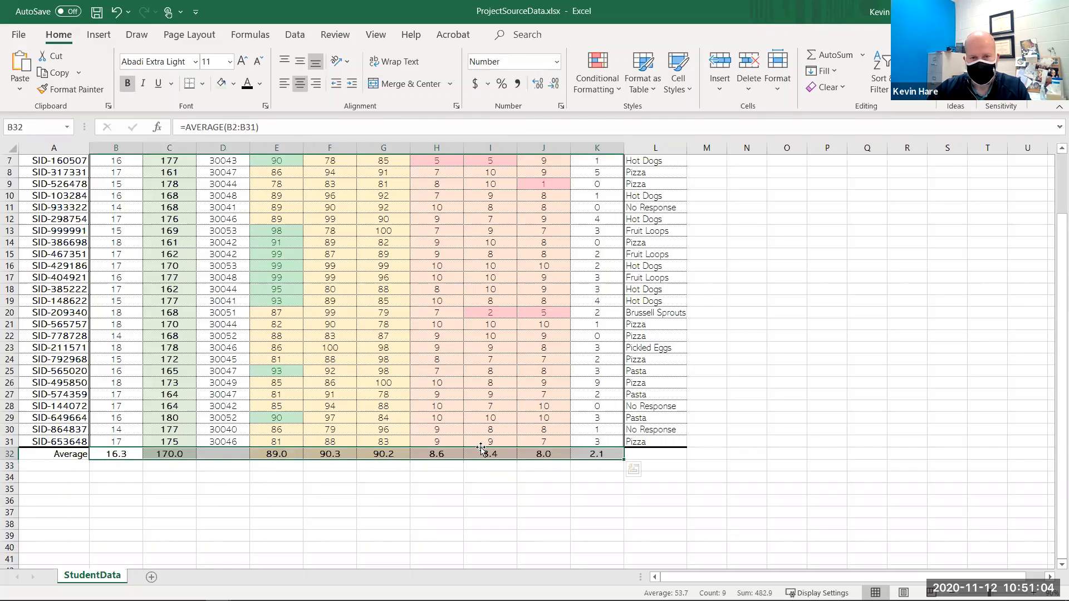
click(342, 467)
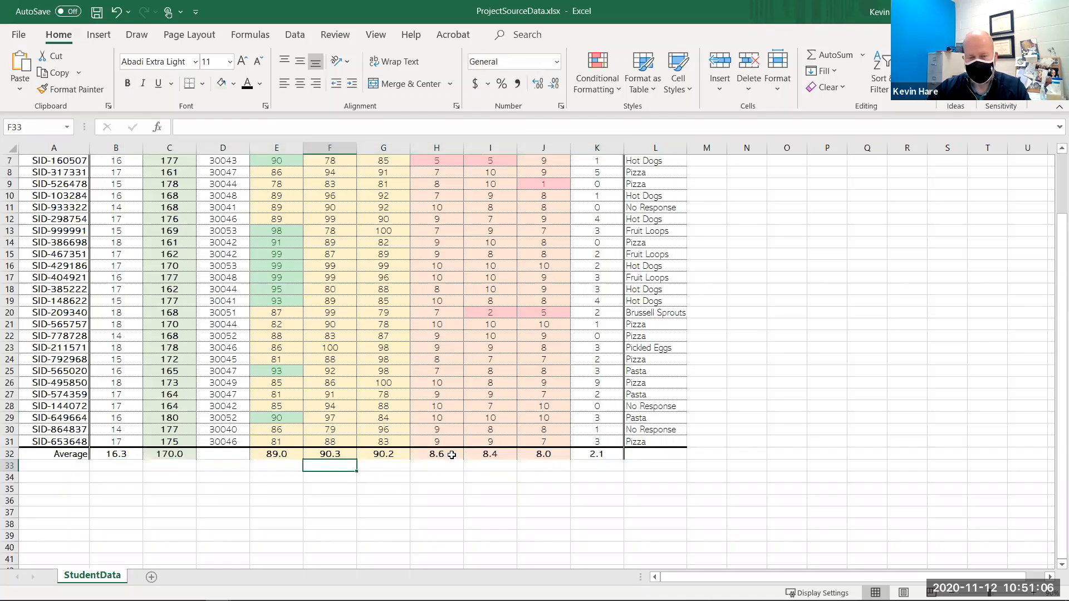
scroll(450, 455, up, 1)
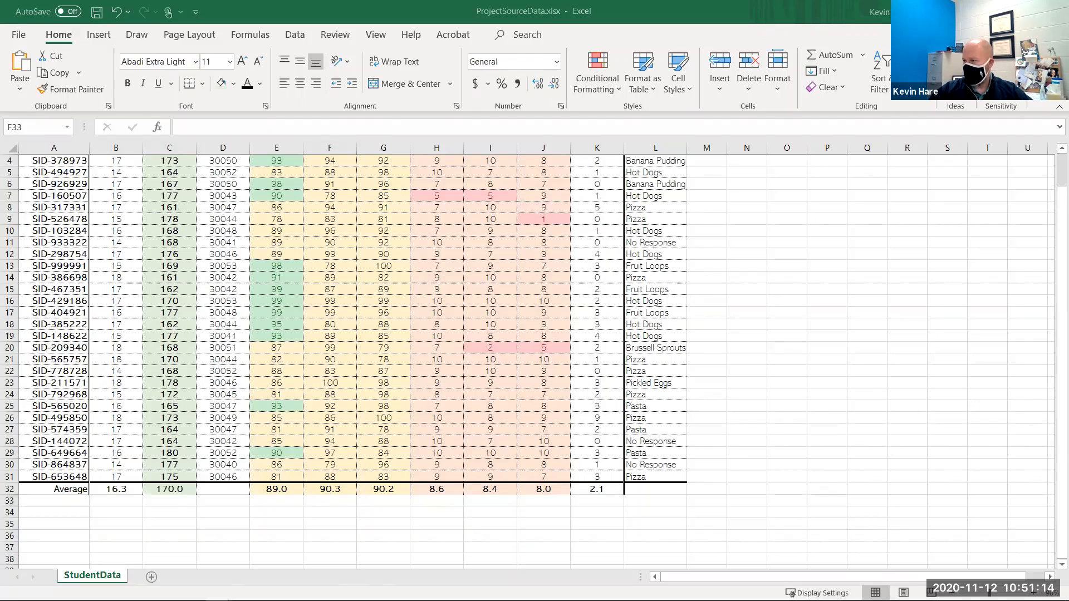
click(79, 488)
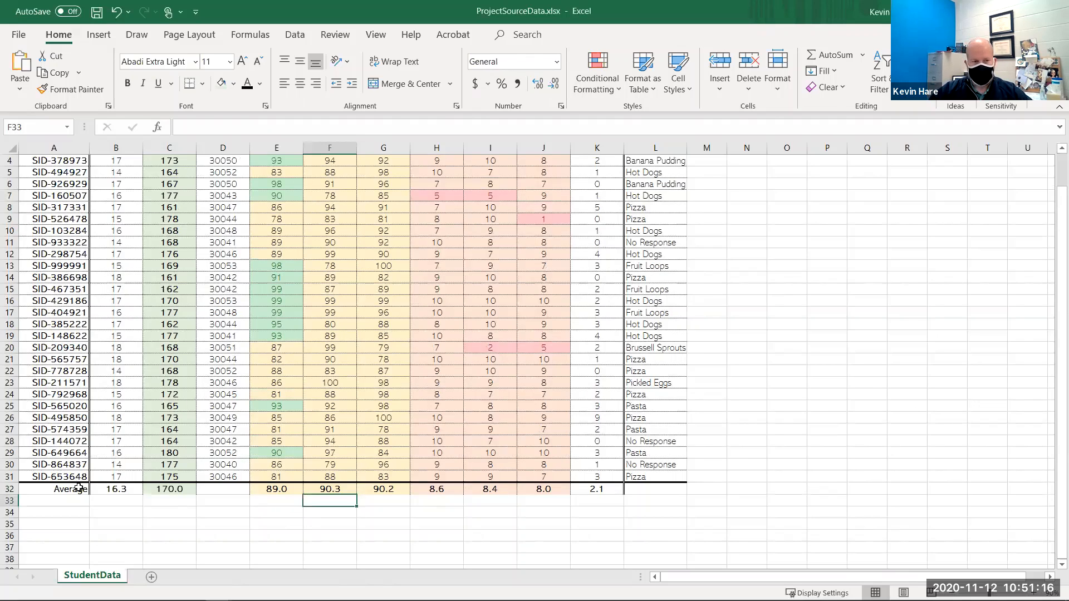
drag(107, 494, 598, 490)
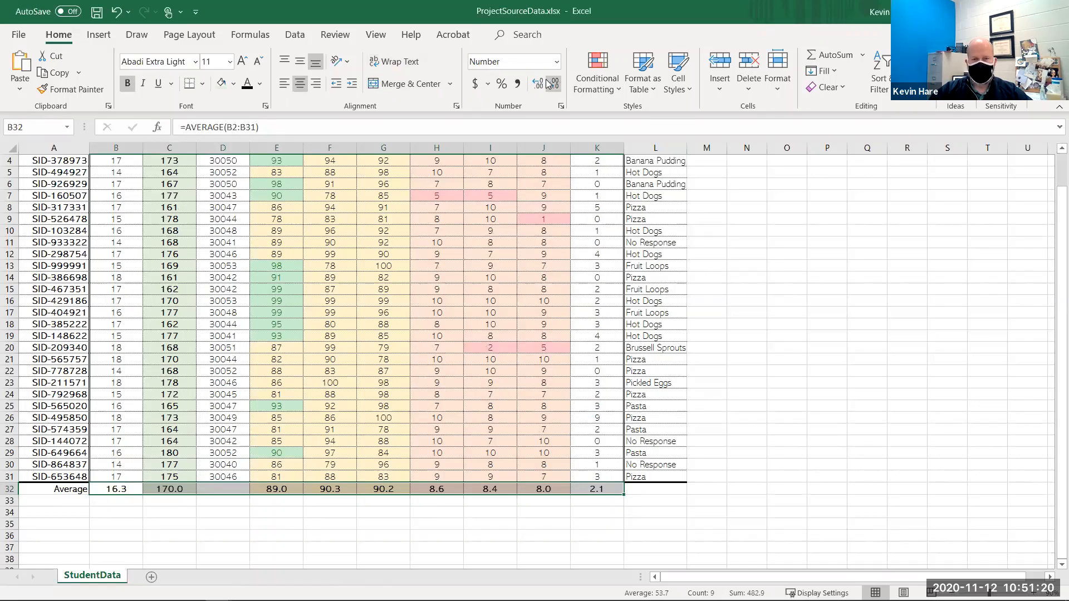
click(722, 247)
scroll(618, 245, up, 1)
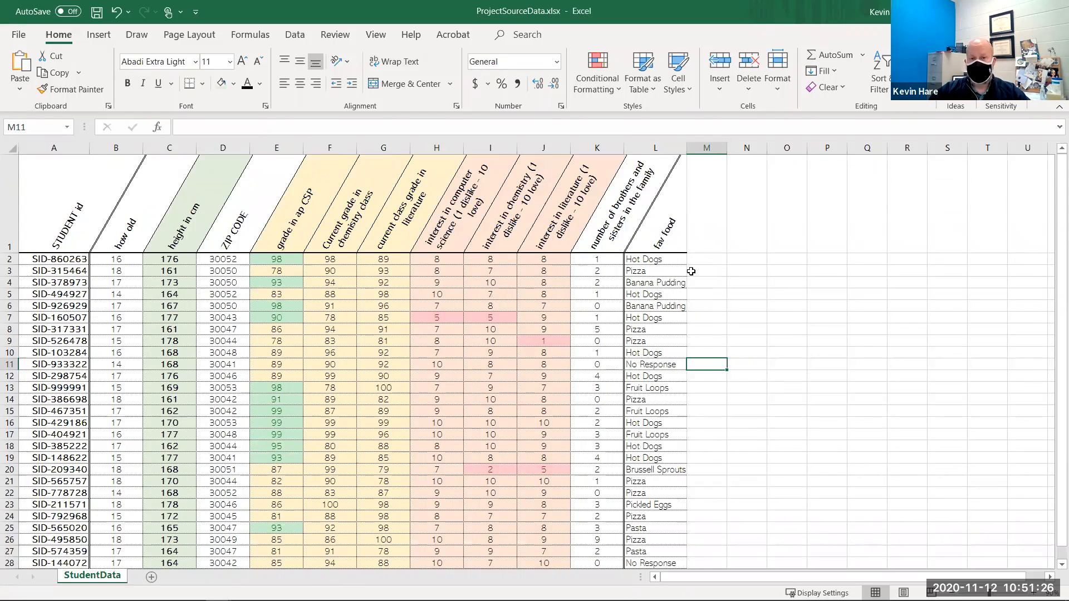
- Enter the header Hare Ratio in cell M1
click(705, 245)
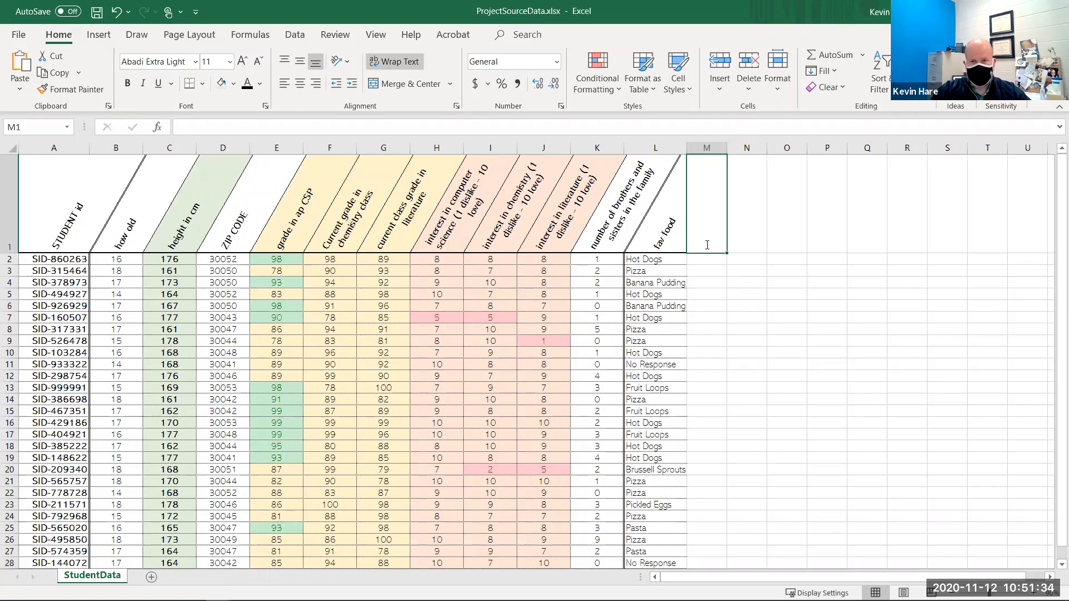
text(Hare Ratio)
key(Return)
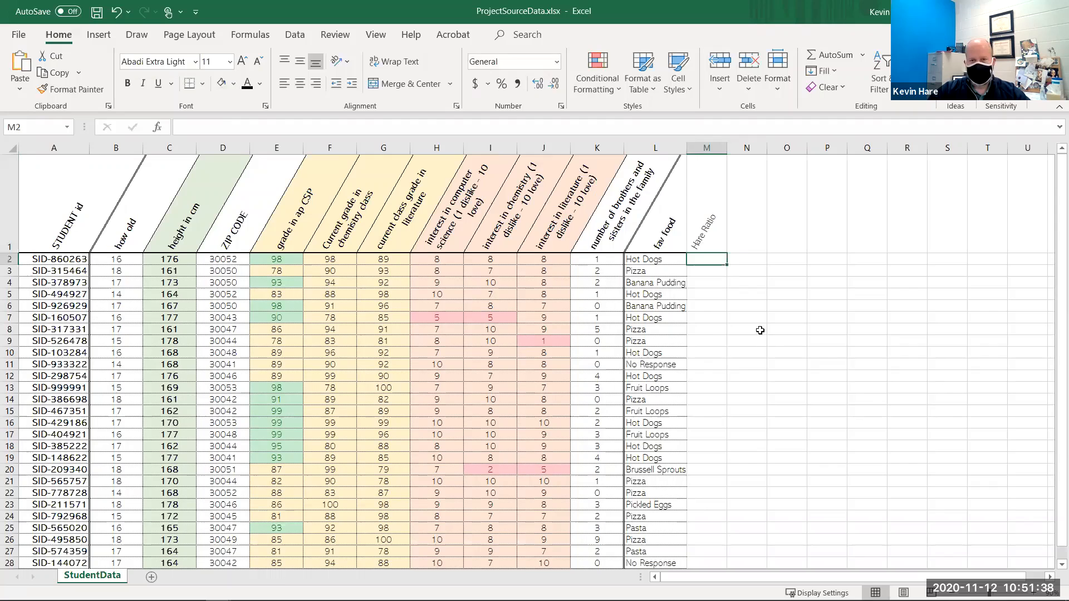
- Copy the fav food column's formatting into the Hare Ratio column by filling rightward, undoing the copied values
scroll(657, 386, down, 1)
drag(639, 490, 704, 431)
scroll(703, 431, up, 1)
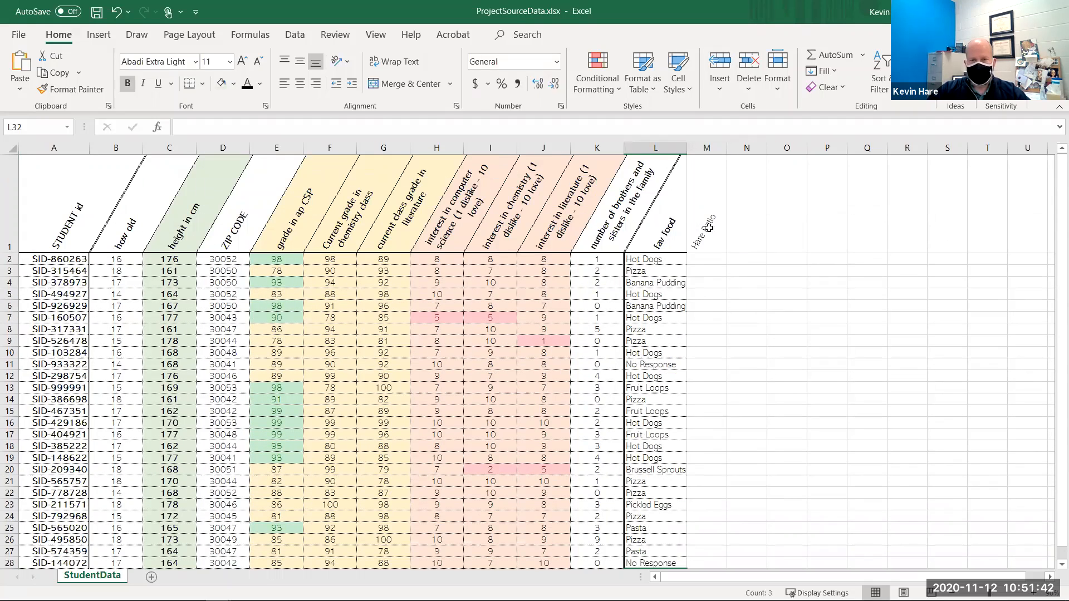
drag(707, 284, 708, 295)
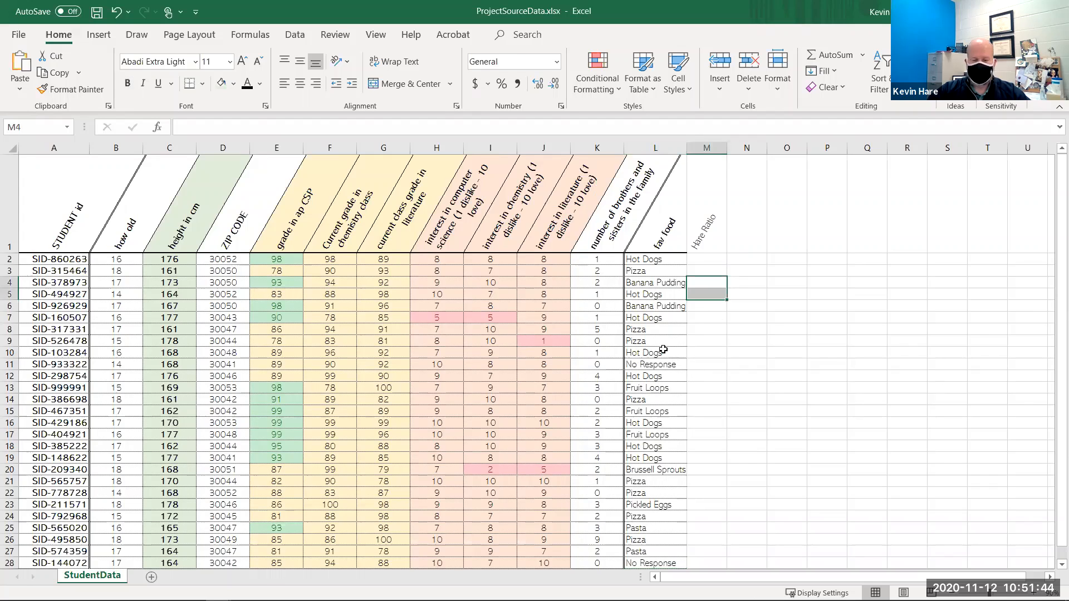
click(657, 243)
drag(657, 519, 738, 514)
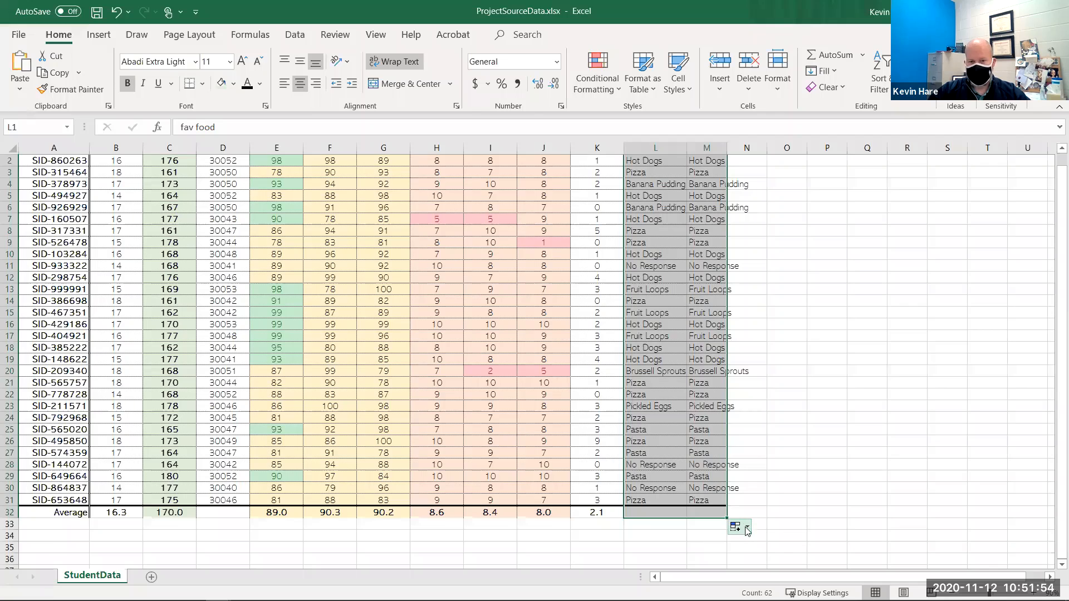
click(747, 526)
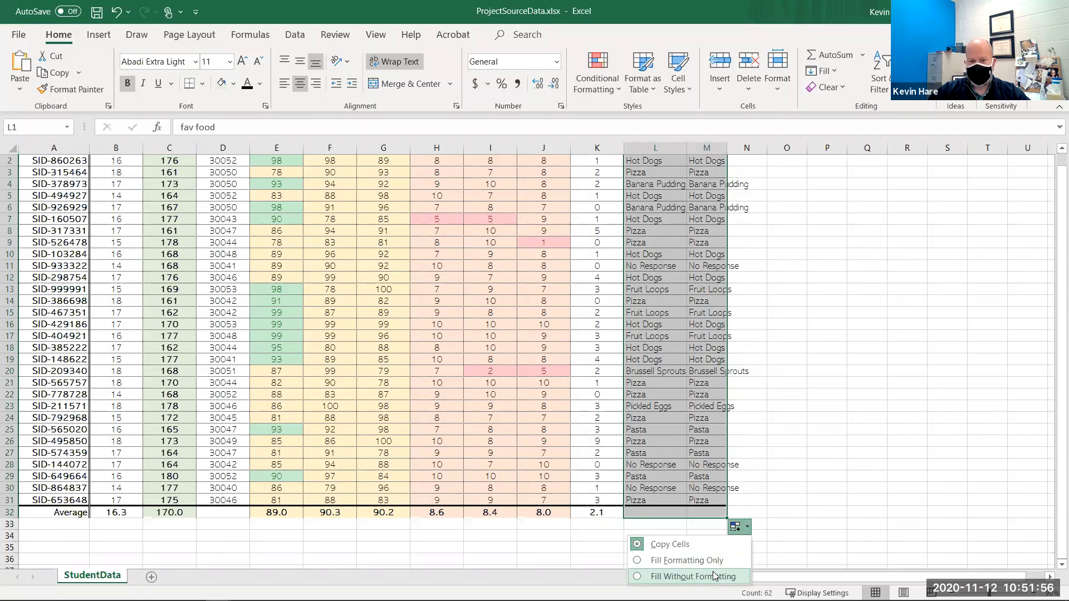
key(ctrl+z)
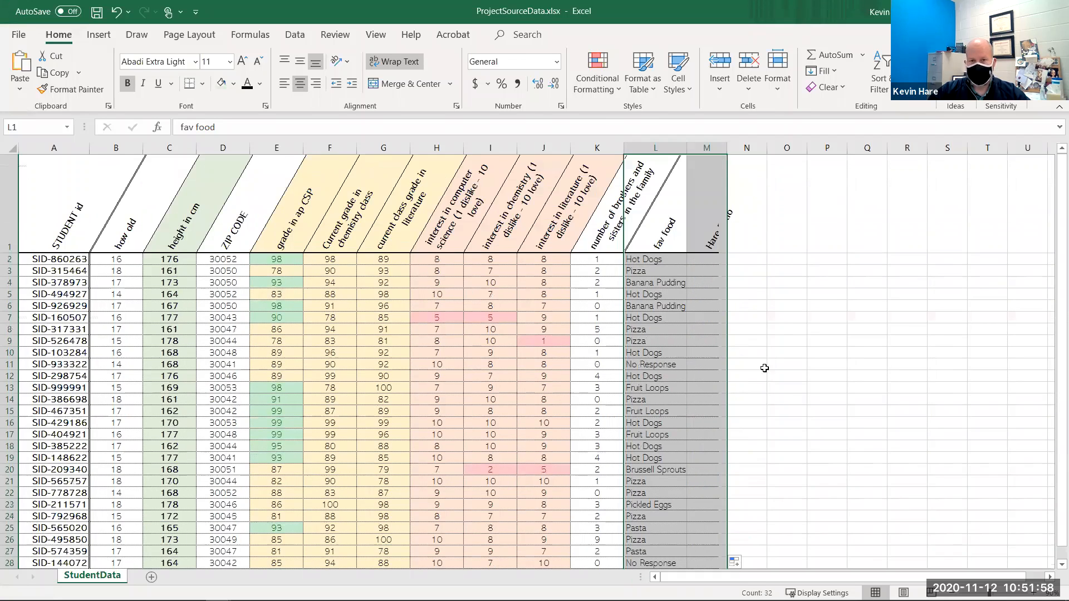
click(764, 367)
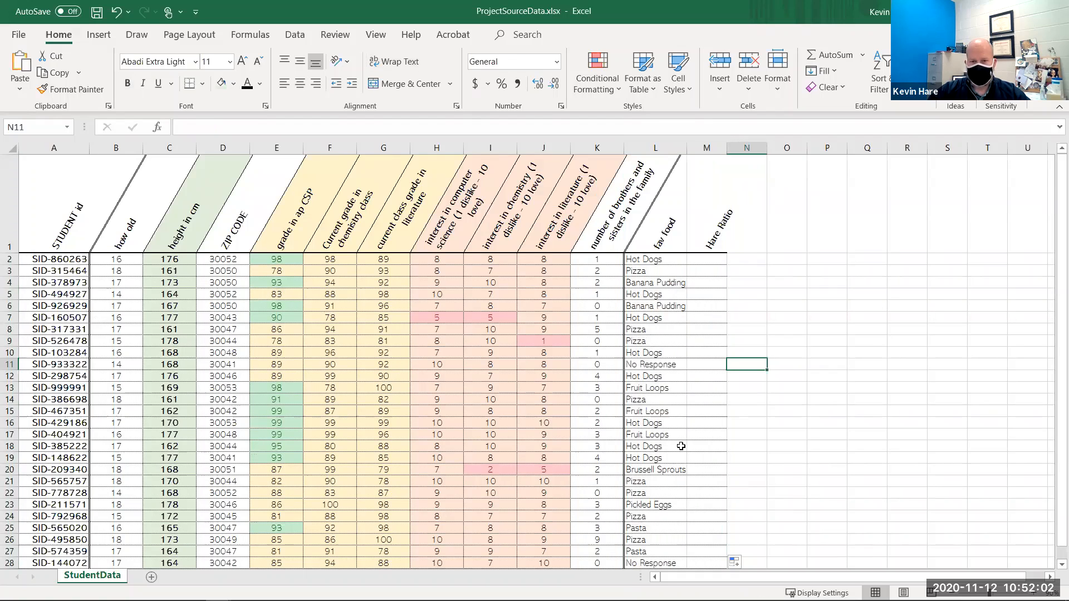
- Add a left border to the Hare Ratio column cells through Format Cells
click(696, 284)
drag(719, 217, 718, 495)
scroll(718, 496, down, 1)
right_click(743, 423)
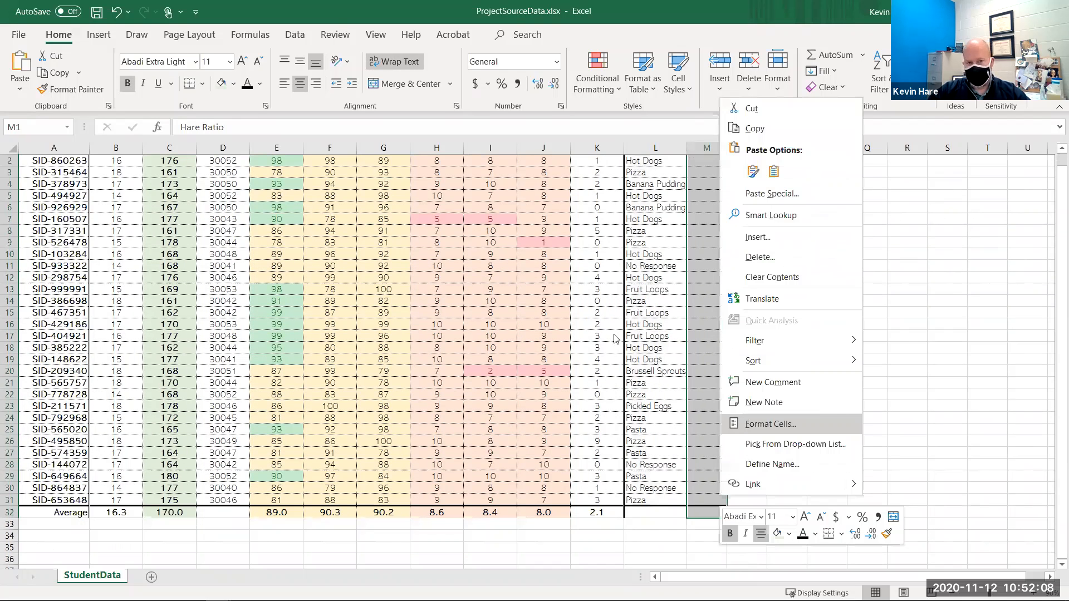
click(639, 377)
click(717, 390)
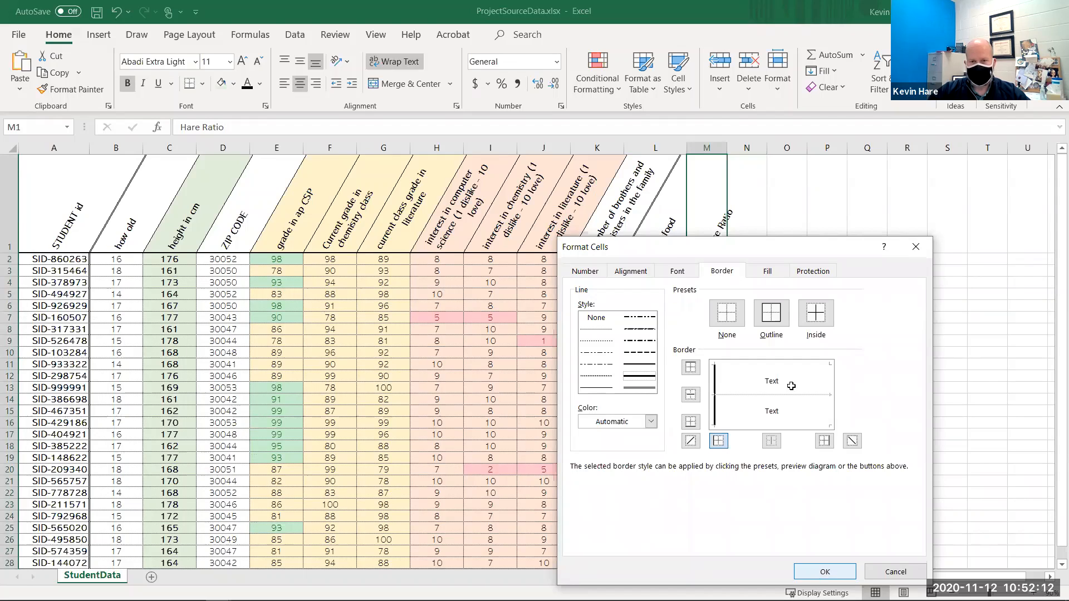
click(825, 572)
click(787, 387)
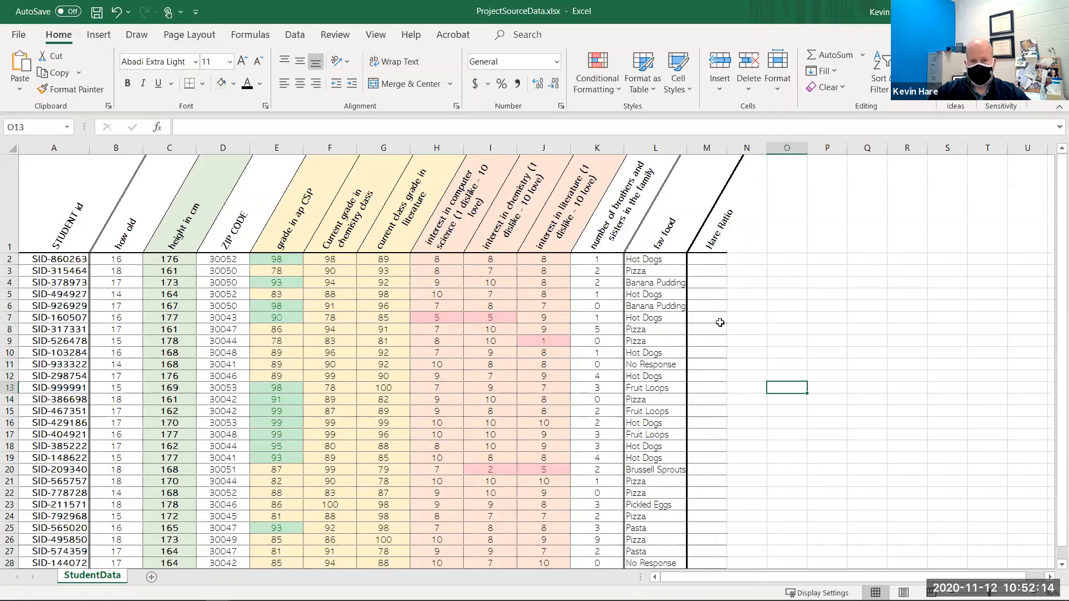
- Add a right border to the Hare Ratio column cells M1 to M32 through Format Cells
drag(715, 229, 699, 510)
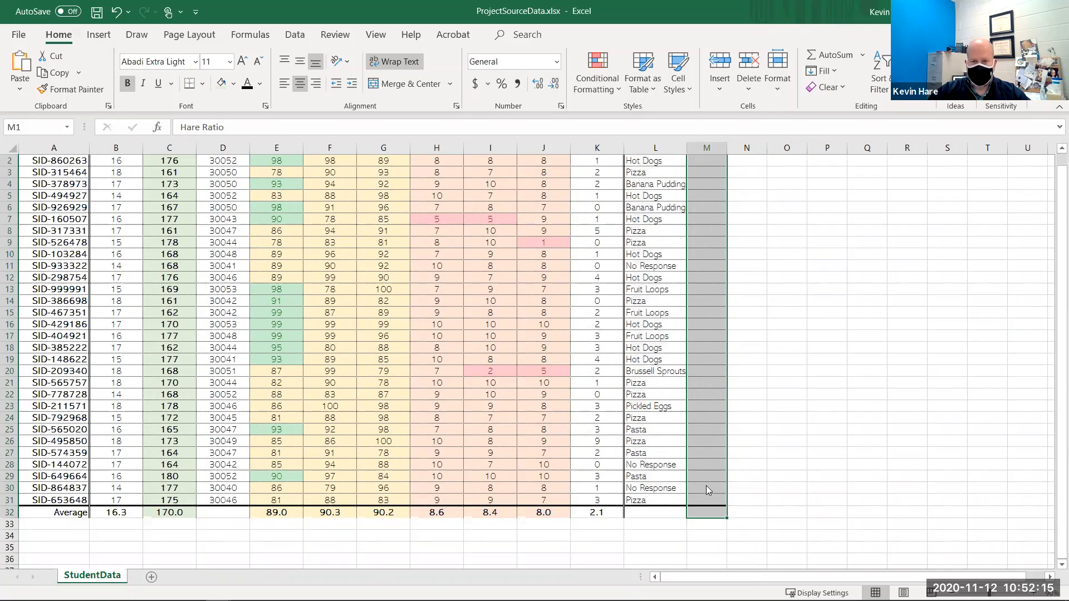
right_click(730, 422)
click(729, 417)
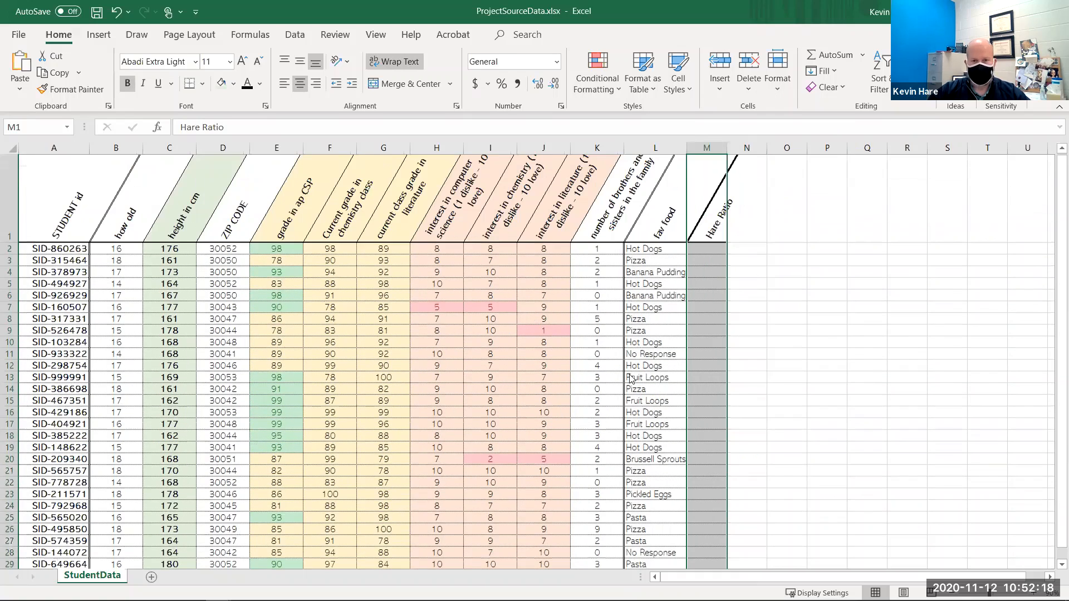
click(814, 374)
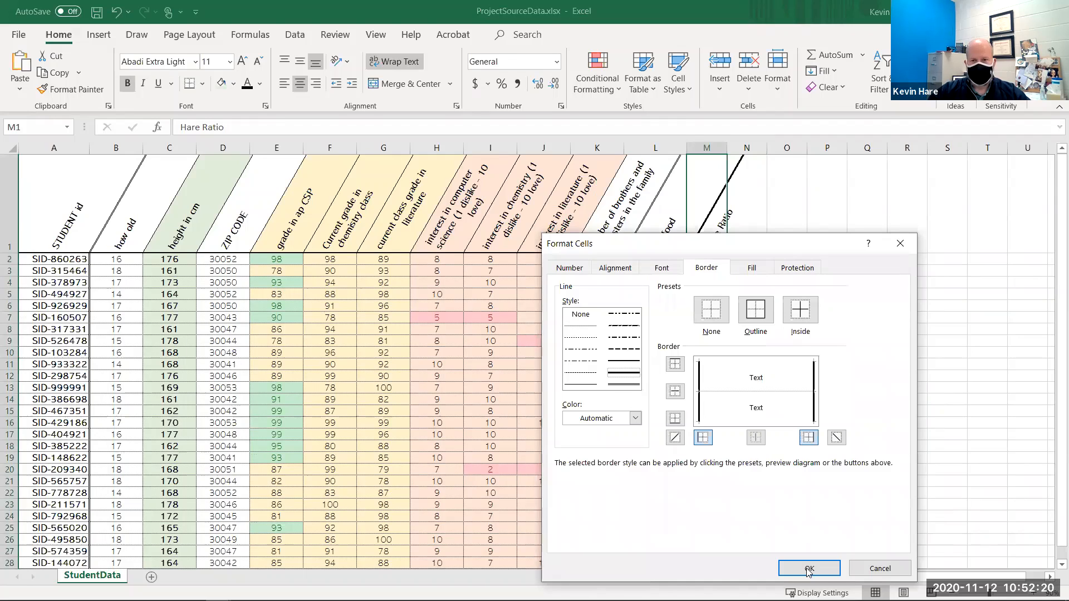
key(Return)
click(728, 325)
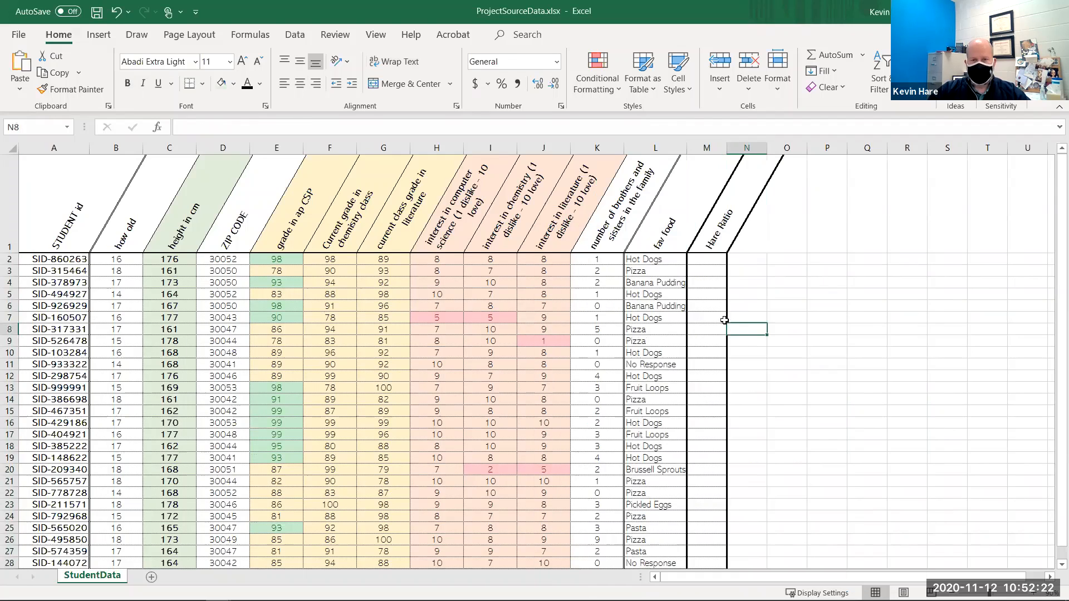
- Enter the formula =D2/C2-(B2/K2) in cell M2 of the Hare Ratio column
click(700, 355)
click(705, 261)
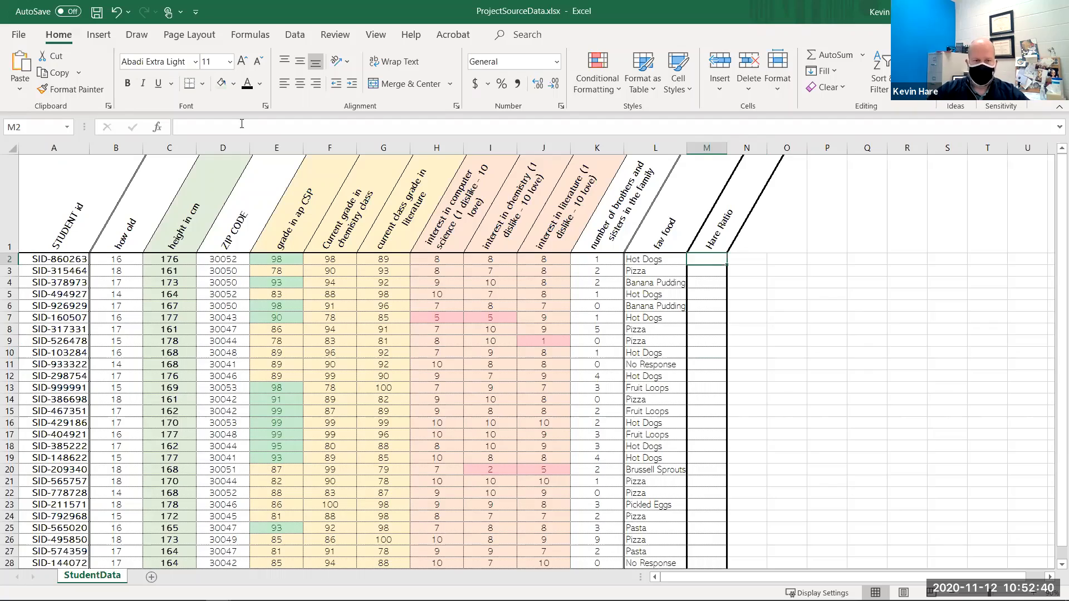
text(=)
click(225, 259)
text(/)
click(172, 260)
text(-)
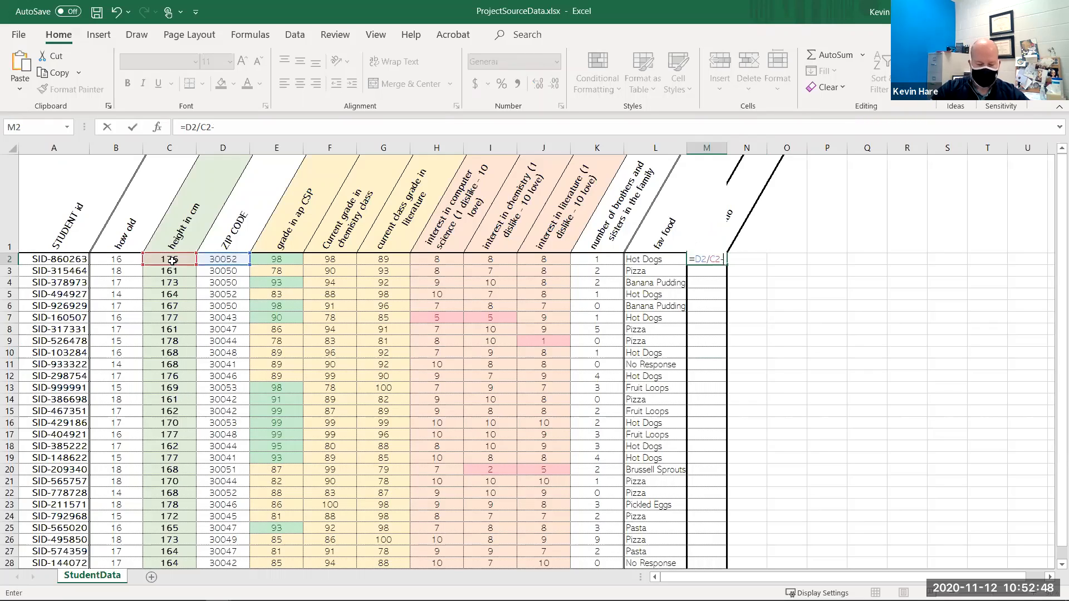
text(()
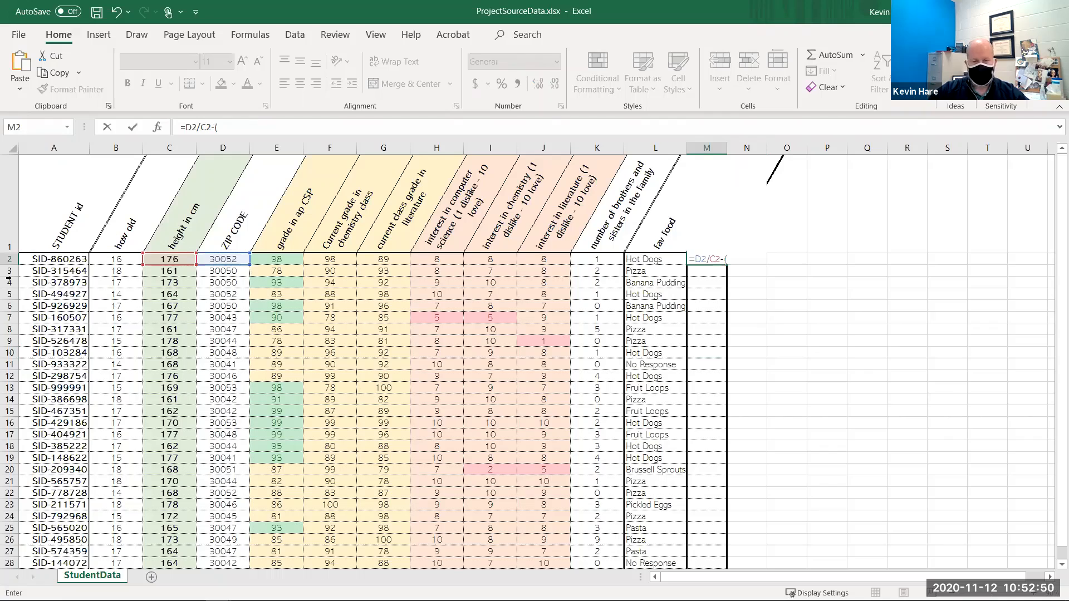
click(122, 266)
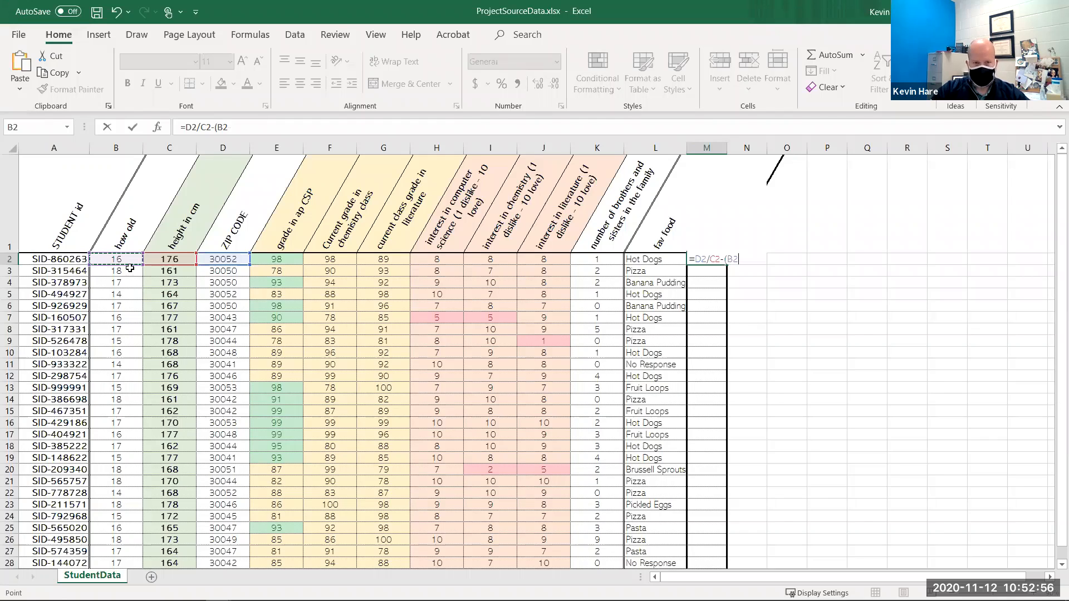
text(/)
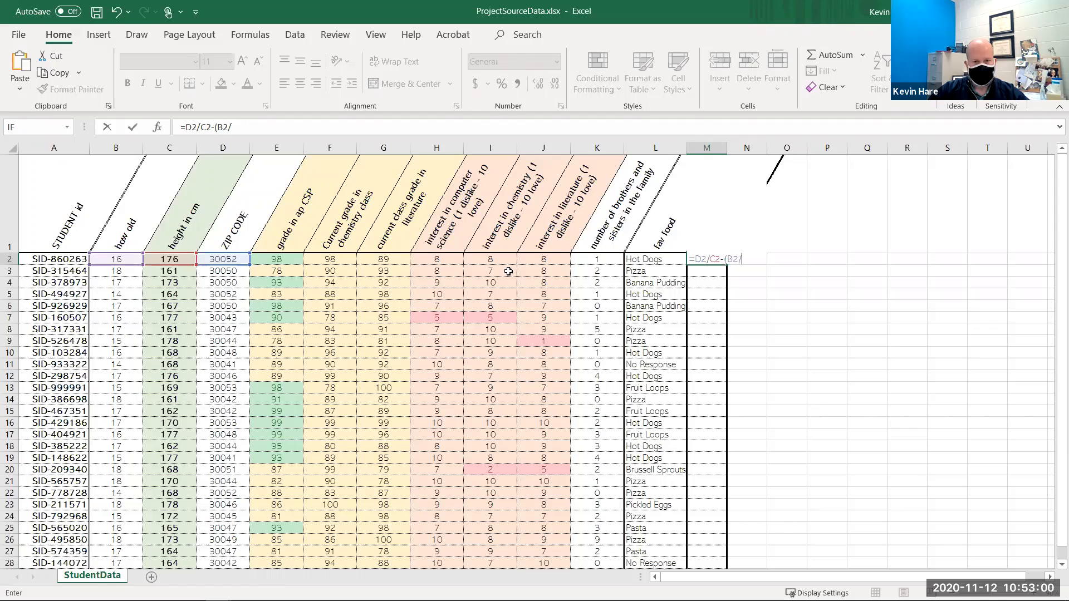
click(597, 259)
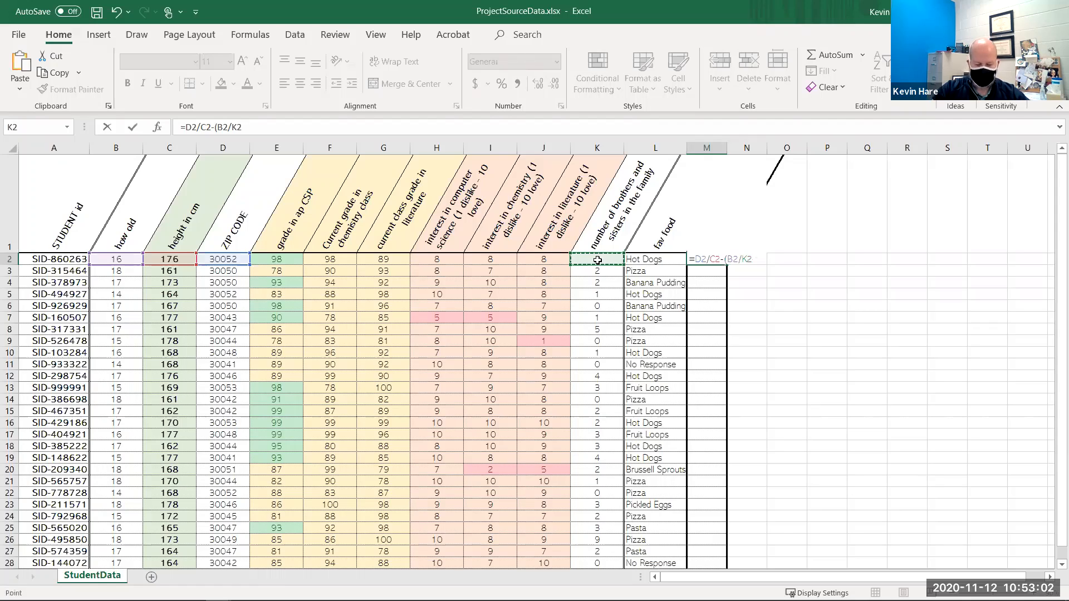
key(Return)
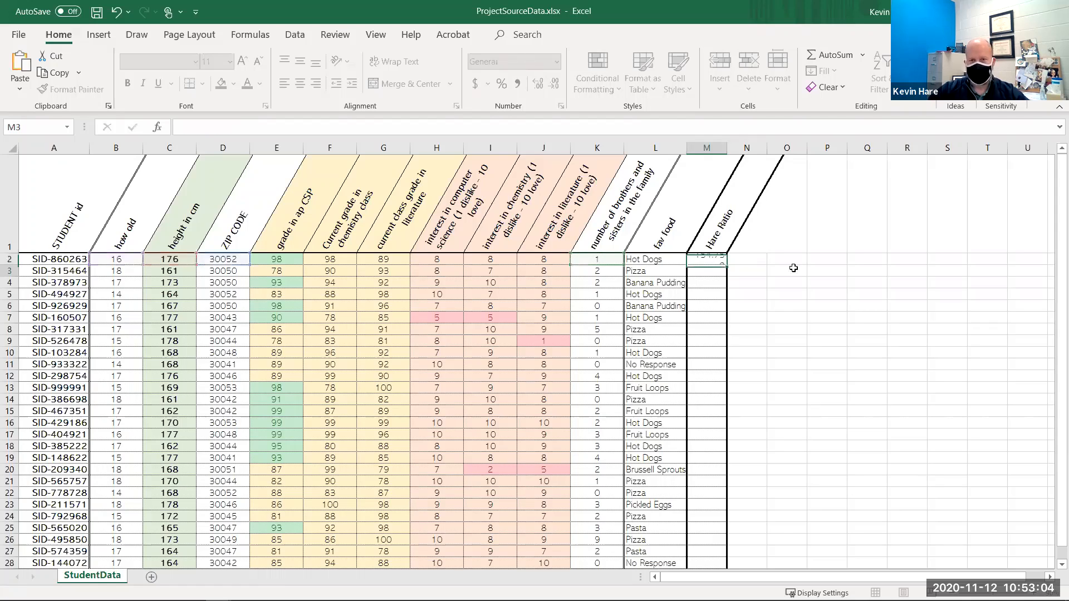
- Fill the M2 formula down the Hare Ratio column through row 31
click(725, 260)
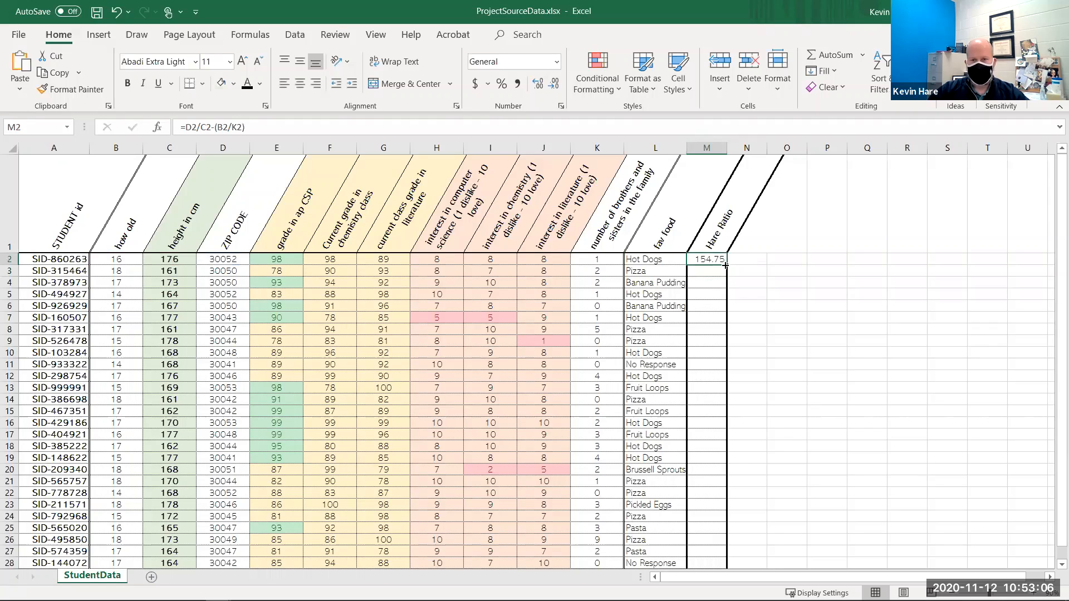
drag(727, 265, 712, 504)
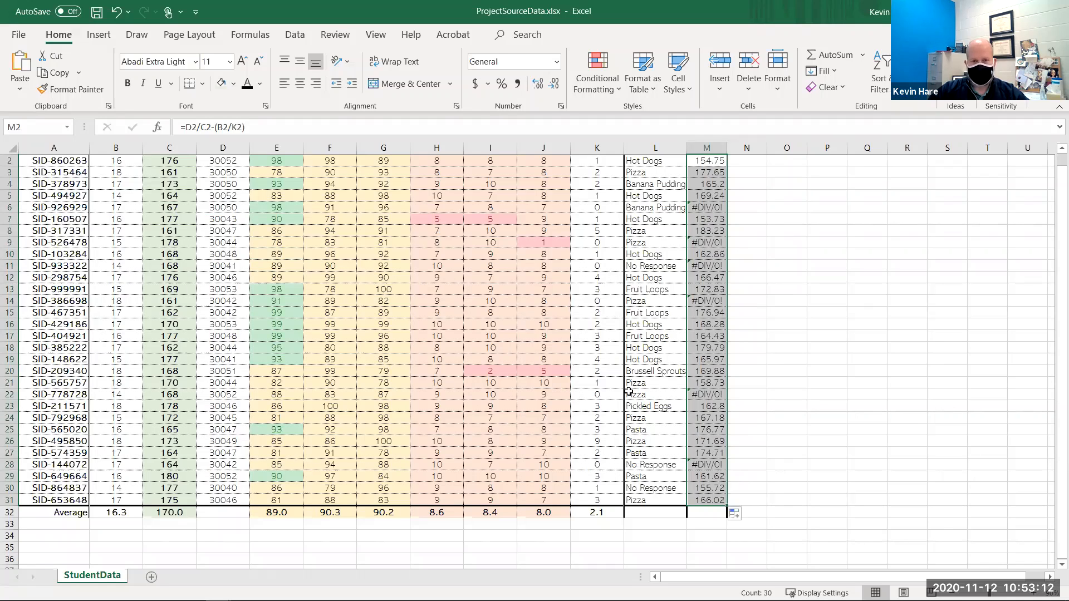
scroll(685, 266, up, 1)
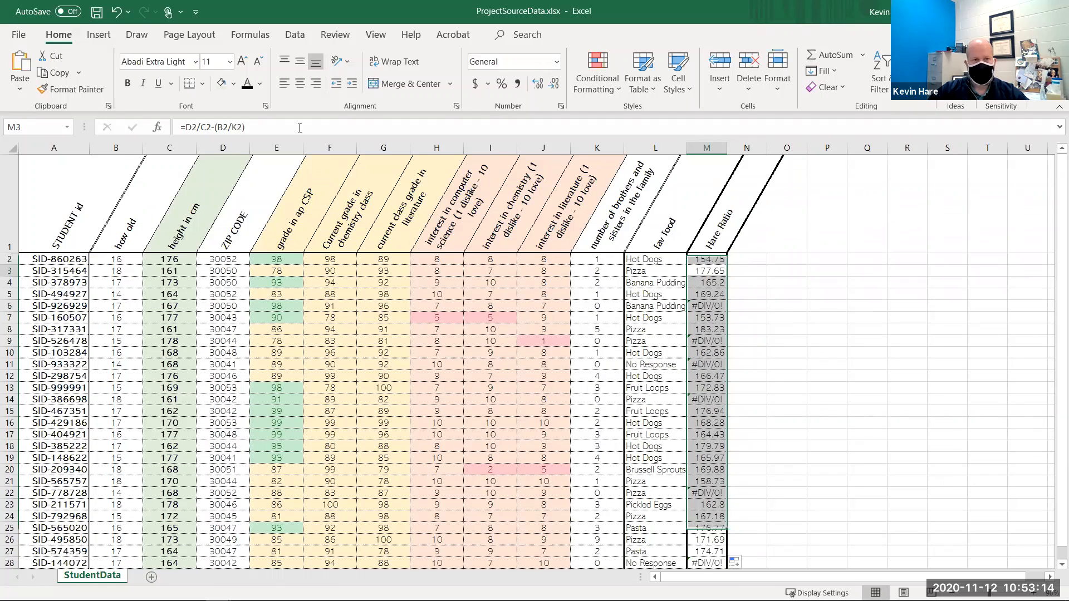
- Change the M2 formula to =D2/C2-(B2*K2) and fill it down through M31
click(696, 259)
key(F2)
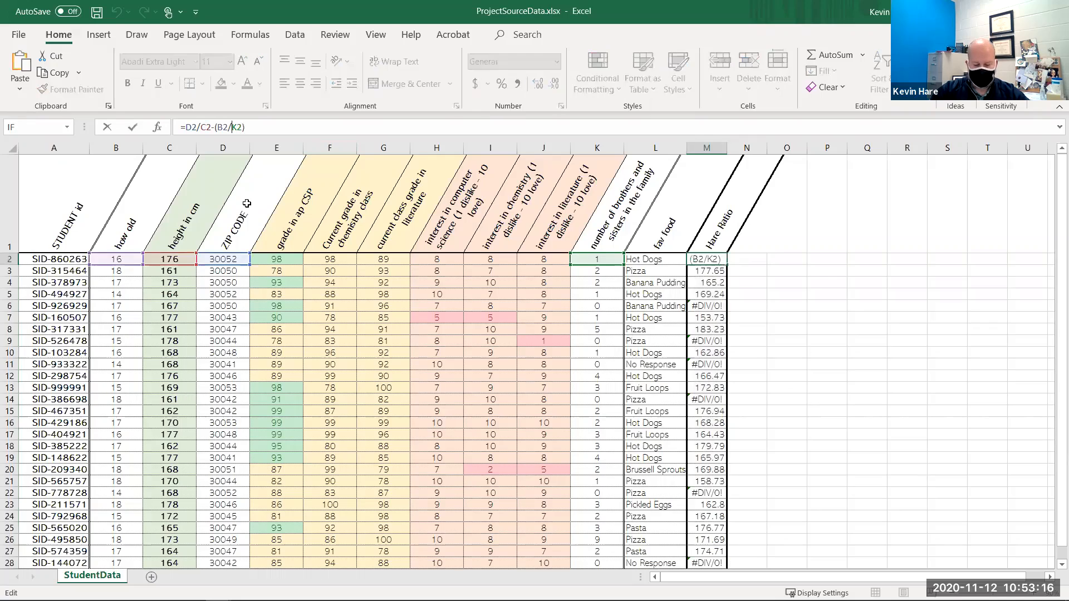
key(BackSpace)
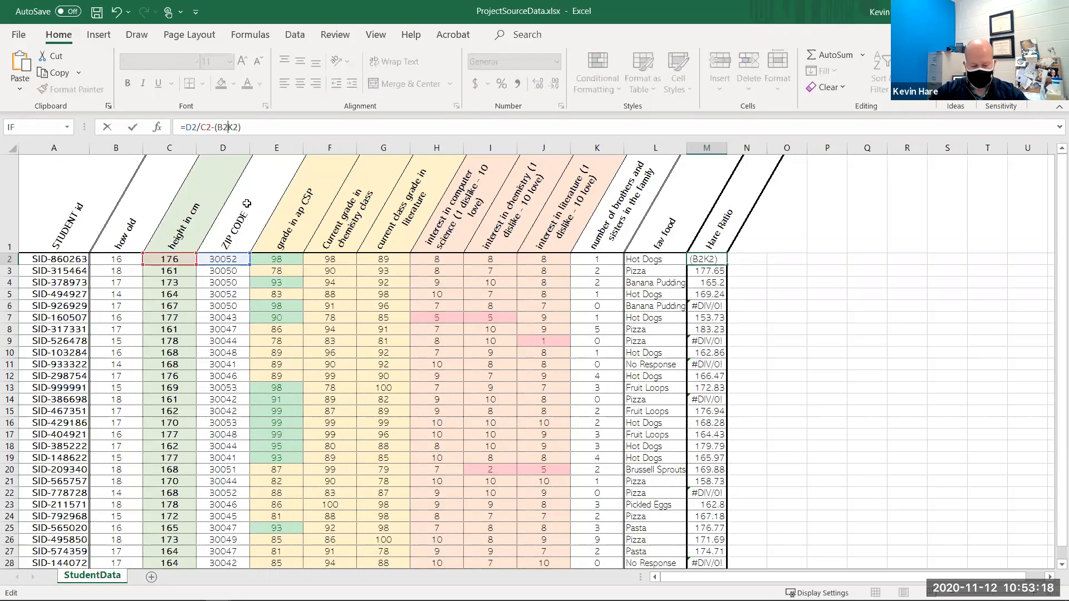
text(/)
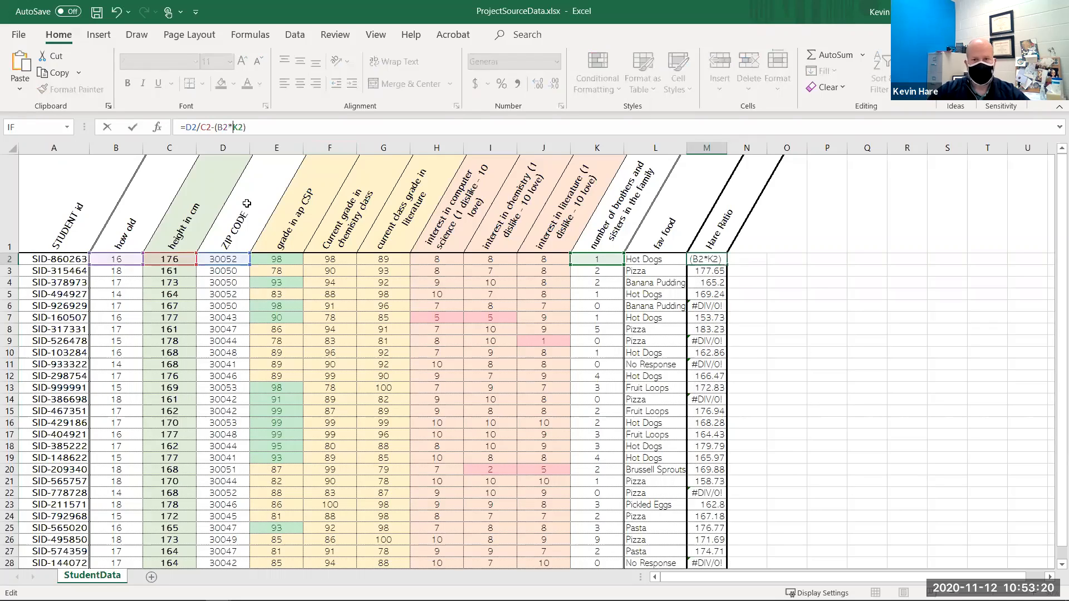
key(Return)
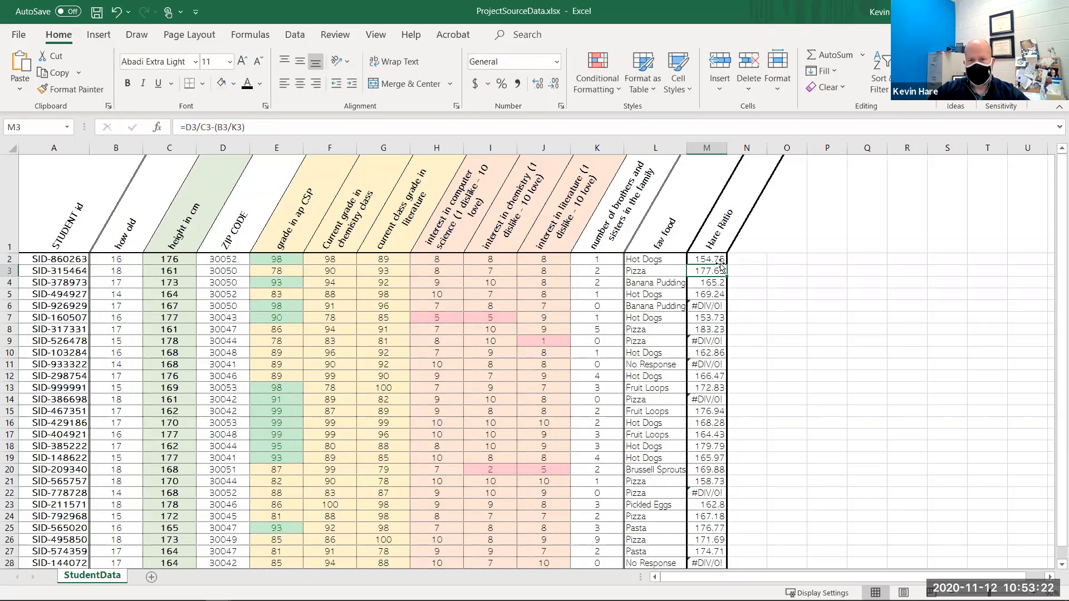
click(726, 262)
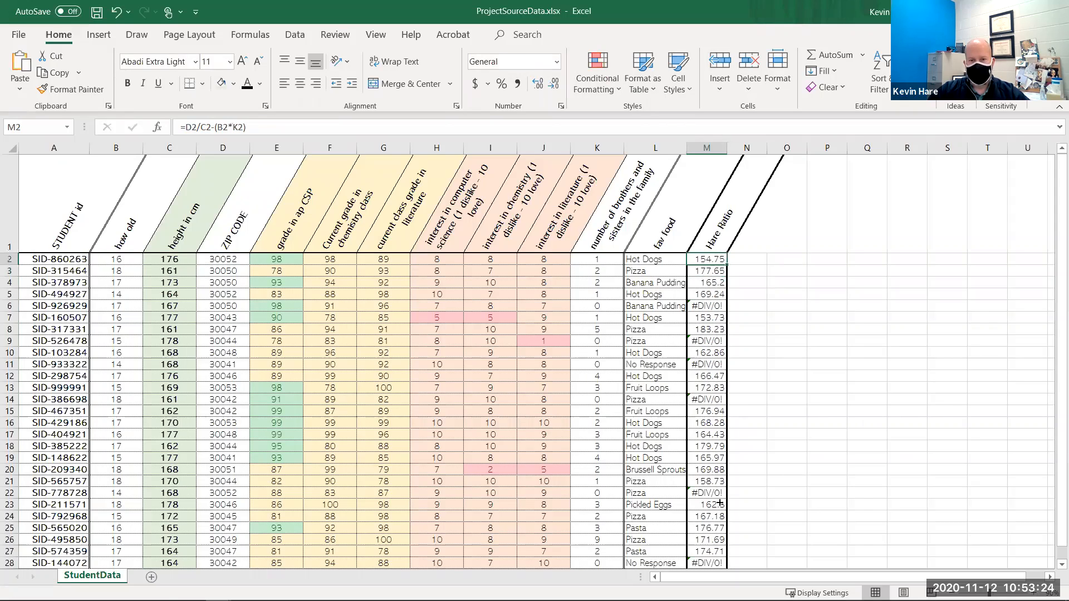
mouse_move(719, 504)
mouse_down()
mouse_move(742, 509)
mouse_move(723, 500)
mouse_up()
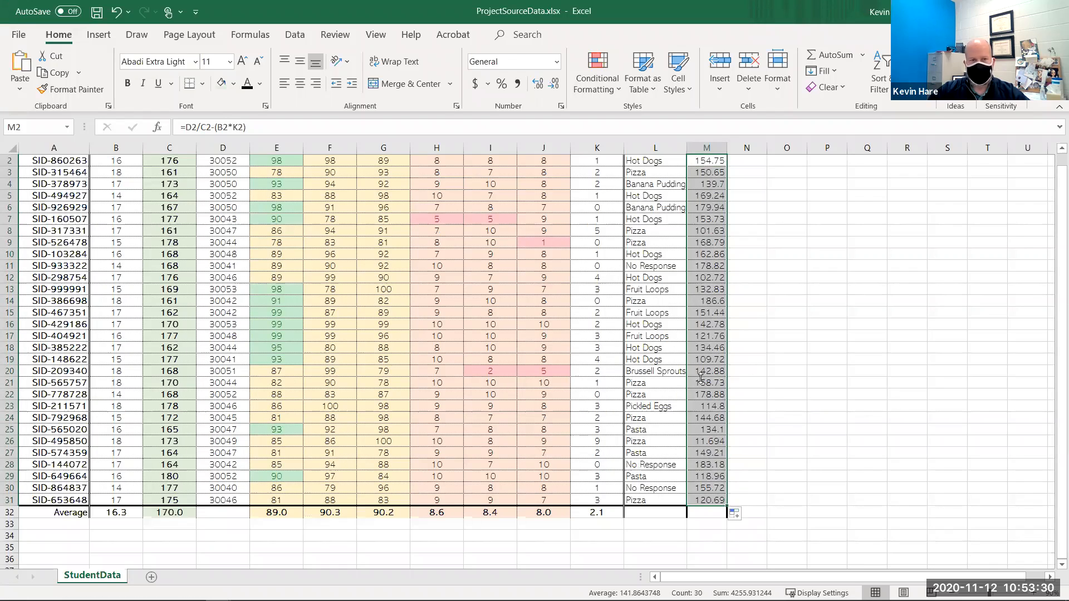
- Format the Hare Ratio values to show one decimal place
click(537, 84)
click(554, 84)
click(554, 84)
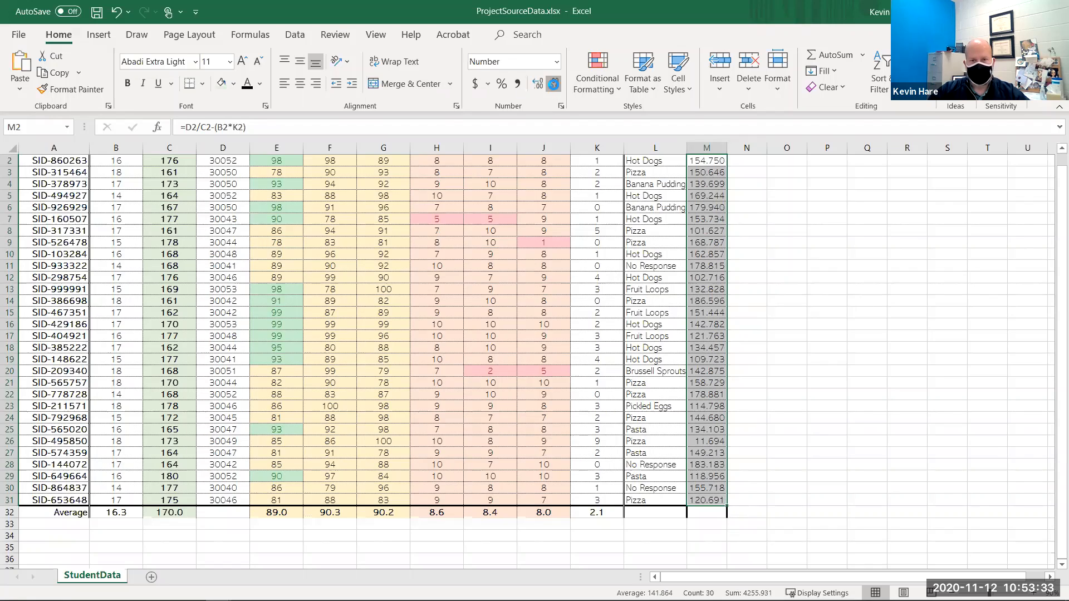
click(787, 383)
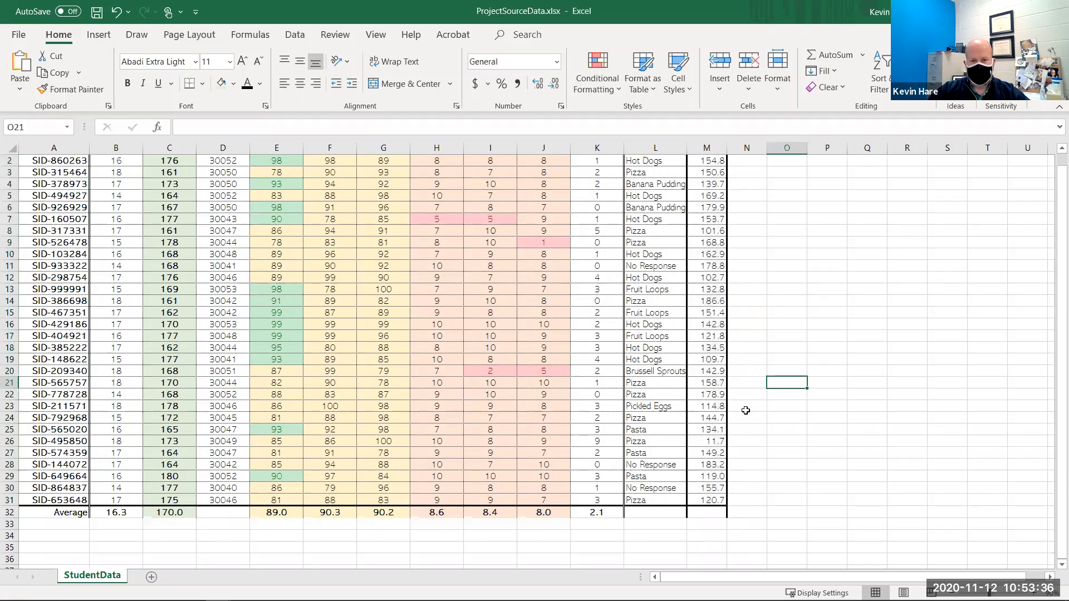
- Inspect the Hare Ratio results alongside the sibling counts in column K
scroll(704, 384, down, 3)
drag(704, 407, 706, 260)
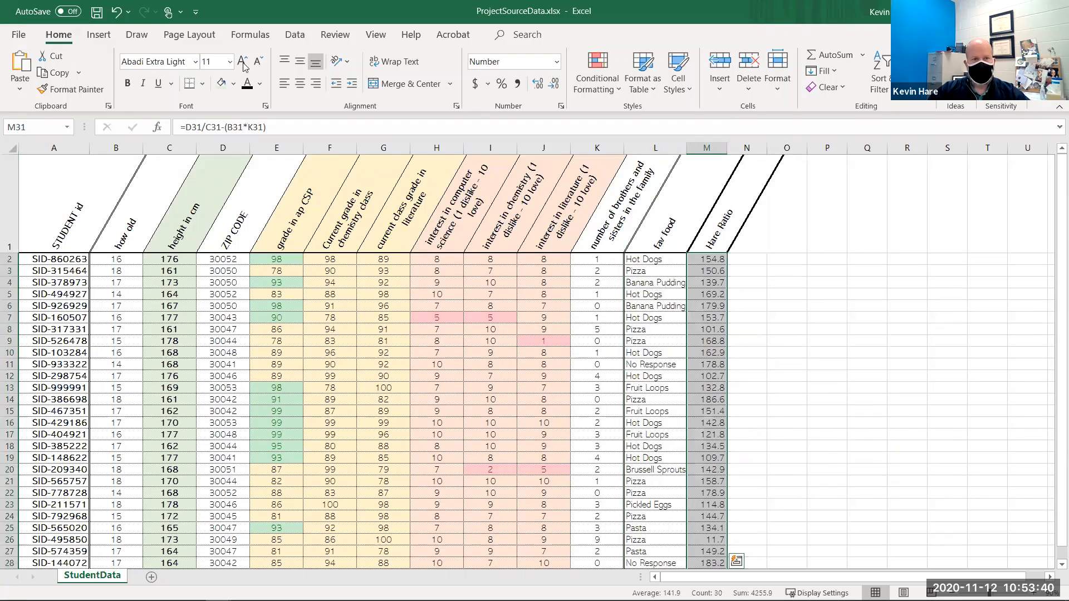
scroll(496, 318, down, 4)
click(496, 317)
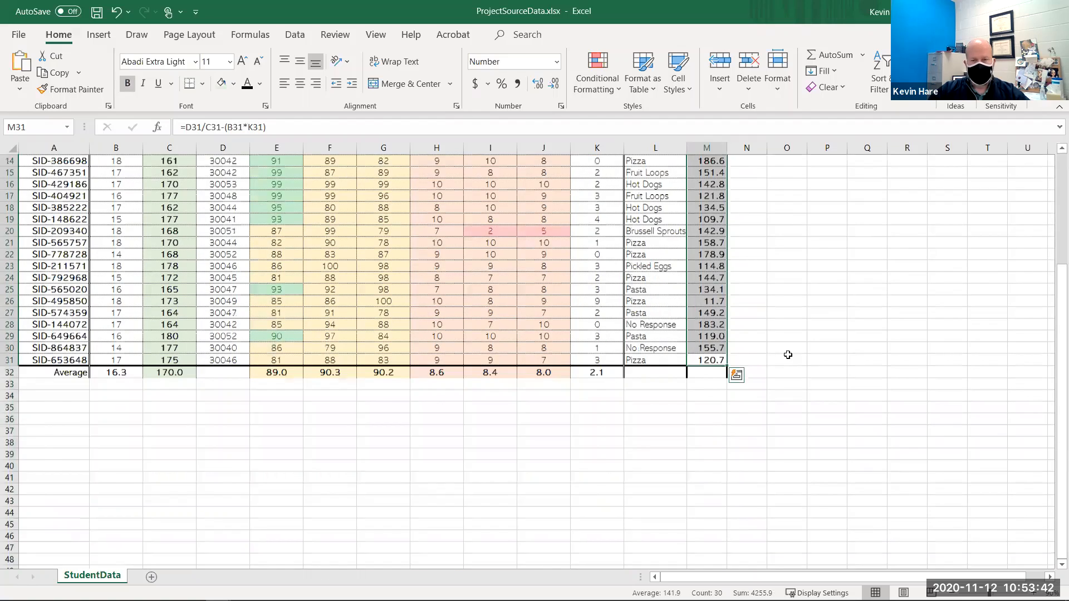
scroll(786, 355, up, 4)
scroll(763, 346, down, 2)
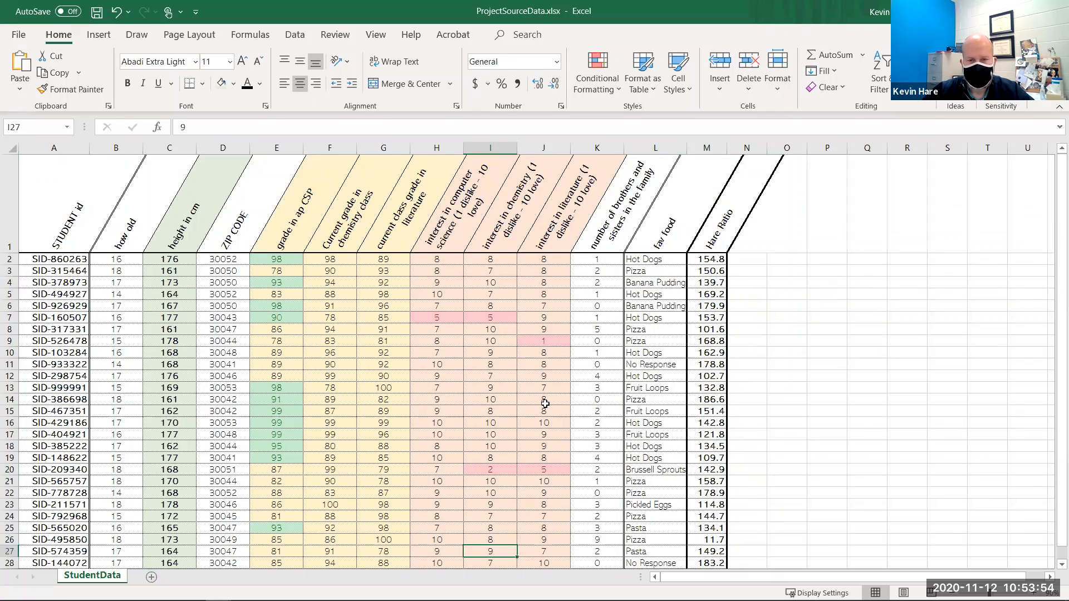
click(599, 364)
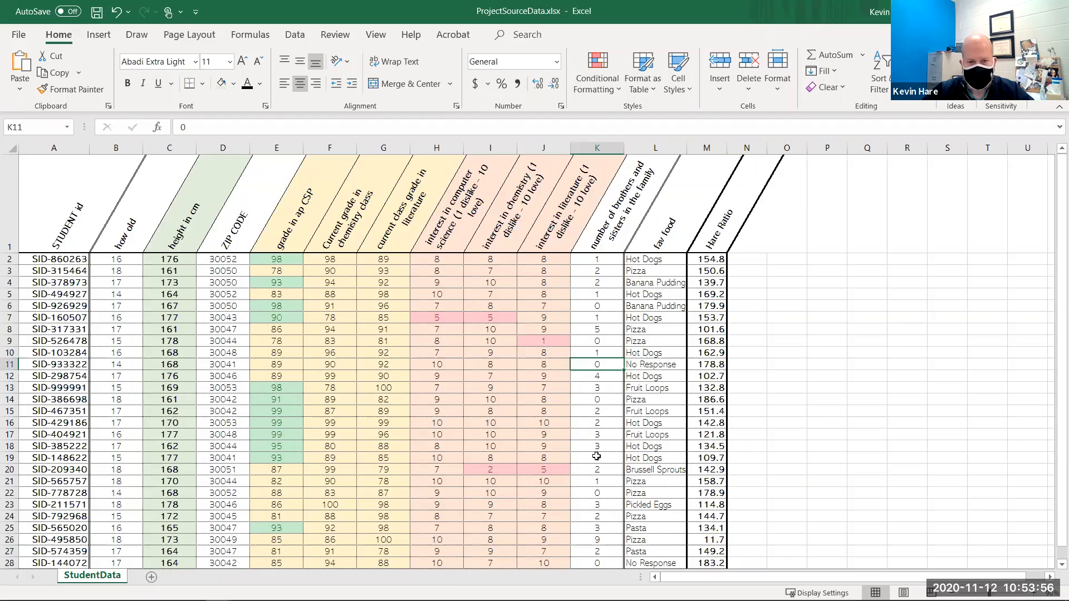
scroll(606, 405, down, 1)
click(597, 419)
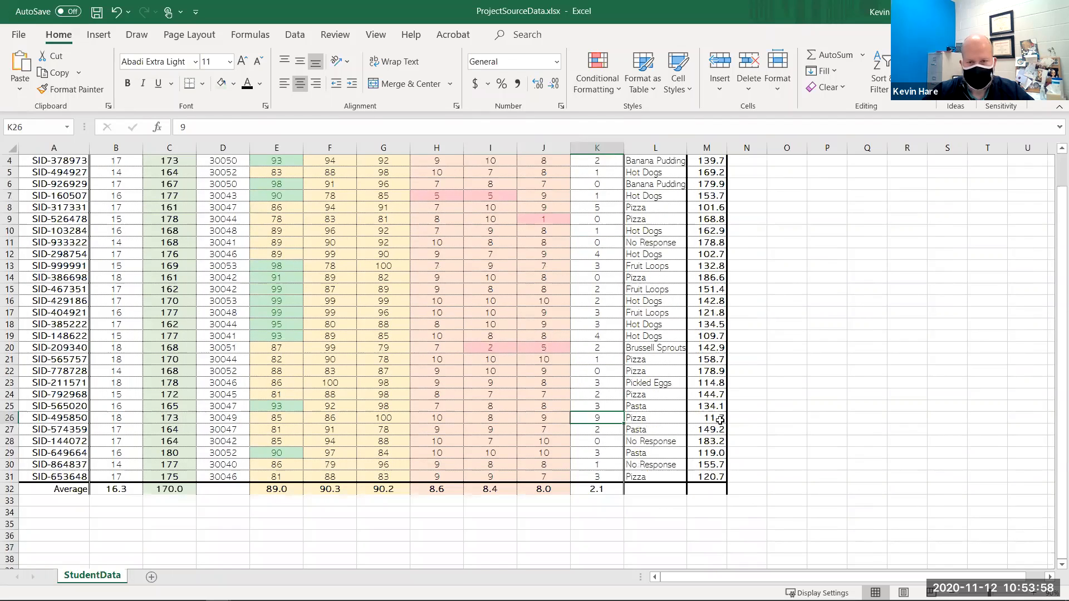
scroll(734, 425, up, 1)
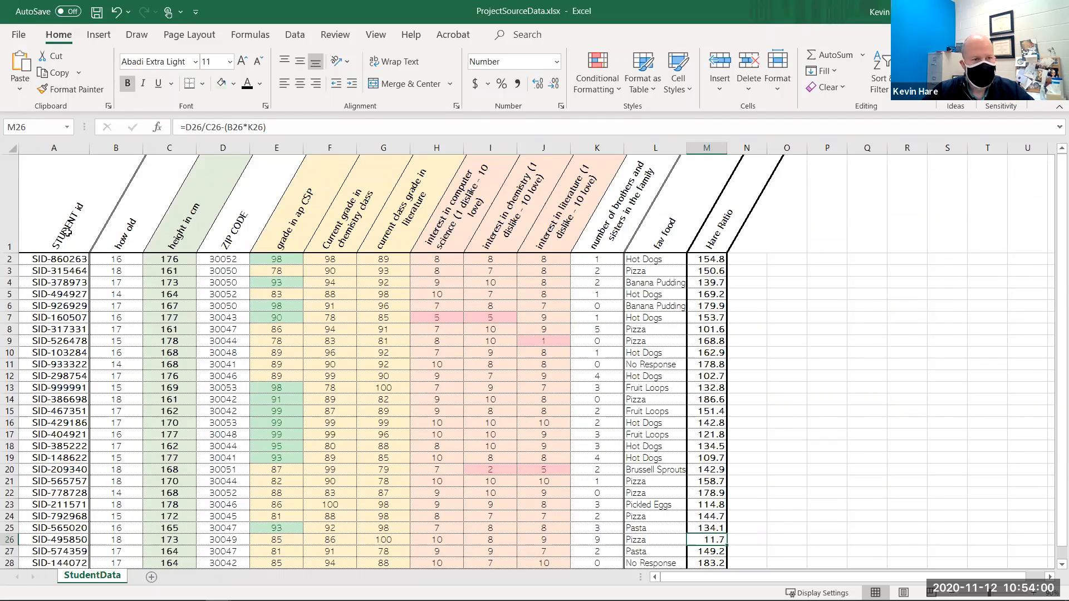
click(64, 247)
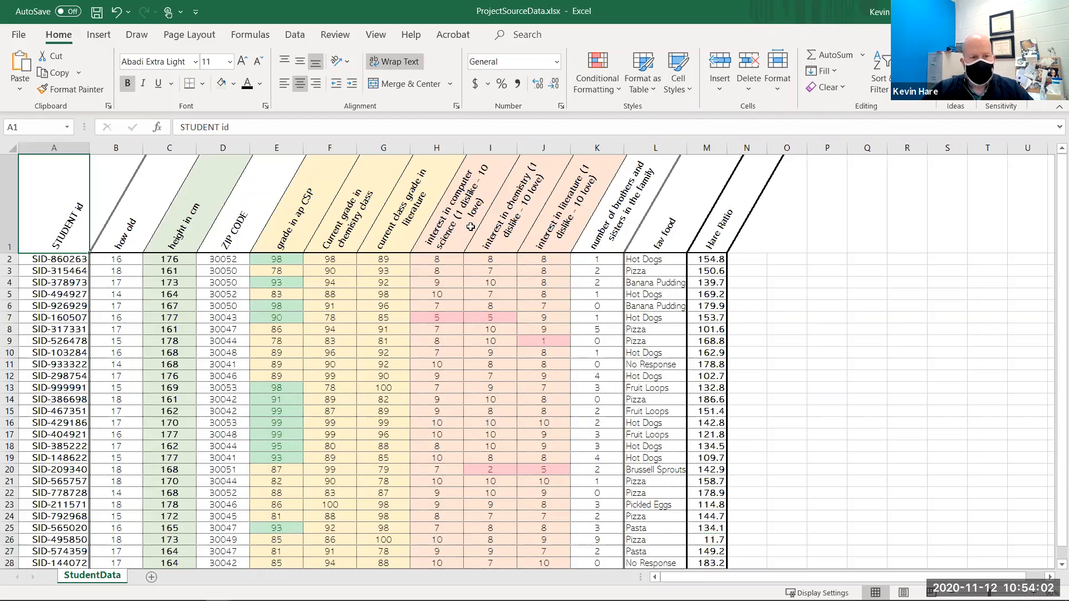
click(743, 246)
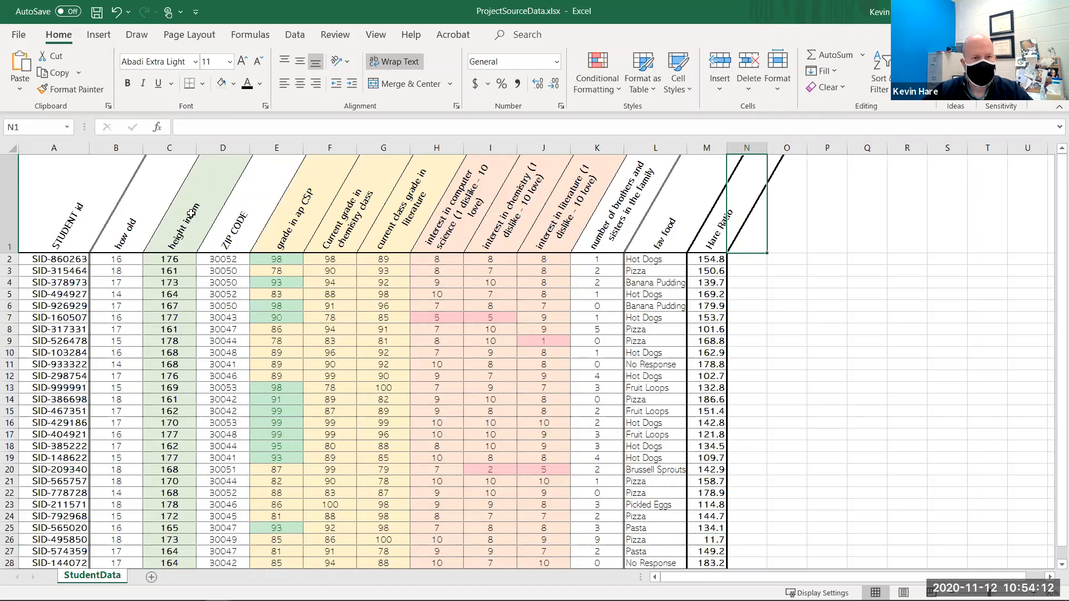
scroll(235, 223, down, 1)
scroll(201, 206, up, 1)
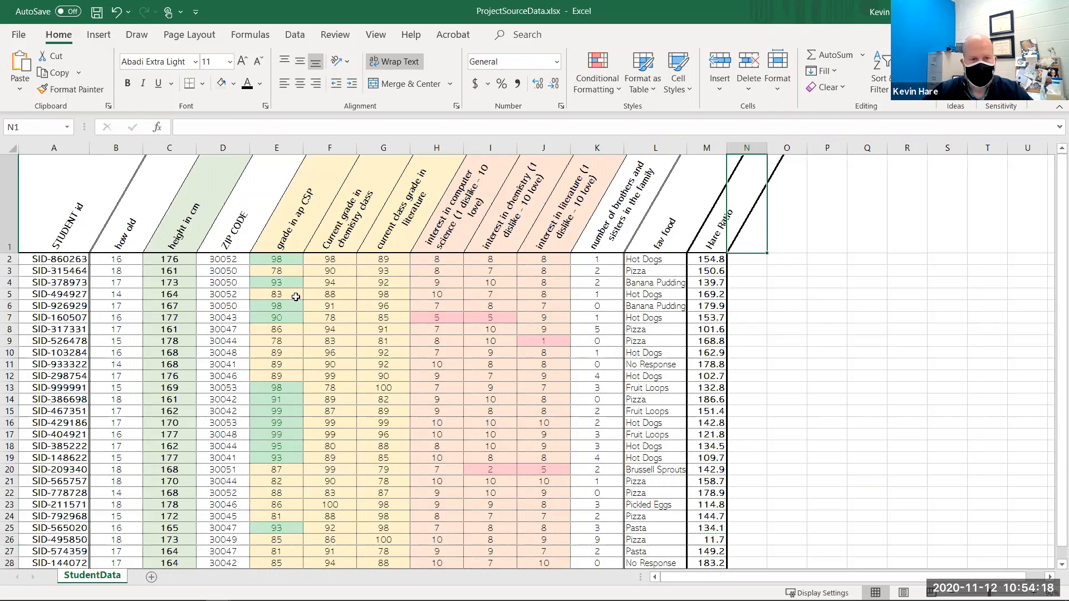
- Apply orange gradient data bars to the height in cm cells C2 to C31
drag(265, 259, 252, 483)
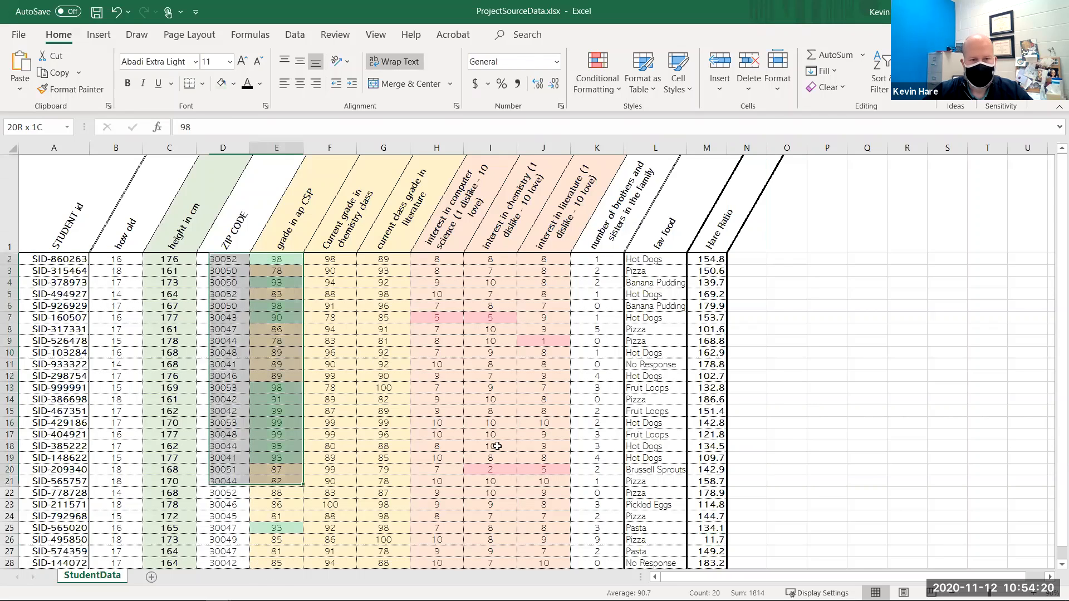
scroll(496, 446, down, 1)
drag(531, 495, 426, 260)
drag(174, 266, 168, 505)
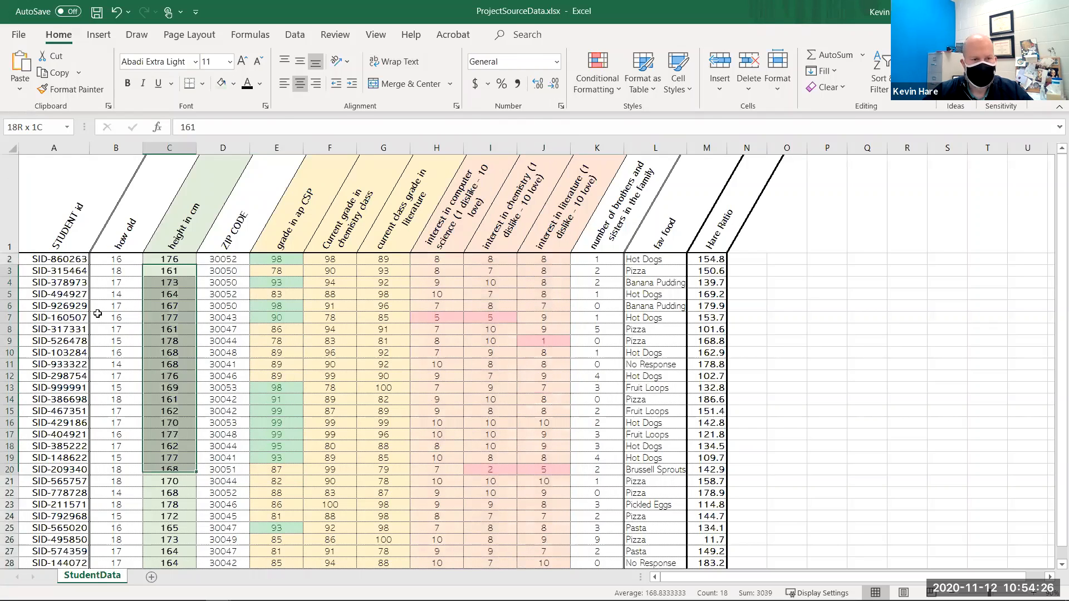
drag(162, 259, 168, 560)
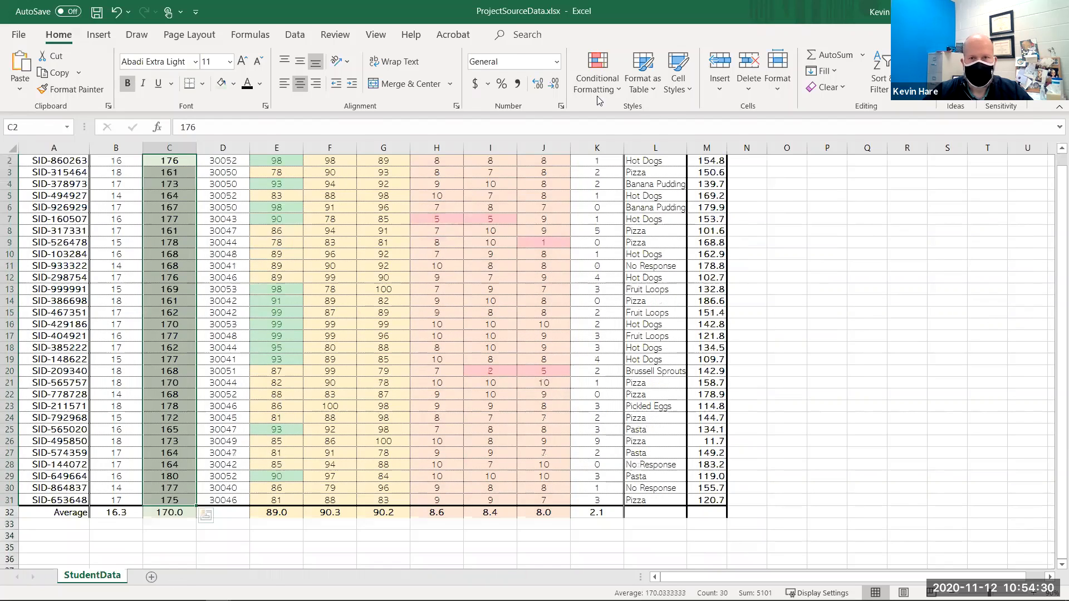
click(596, 75)
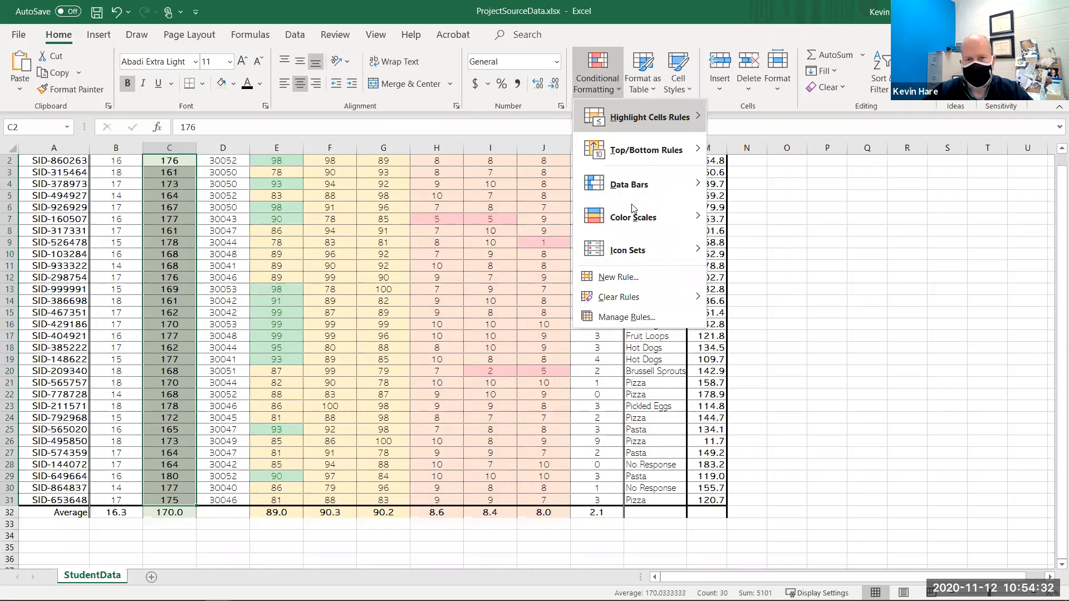
mouse_move(650, 197)
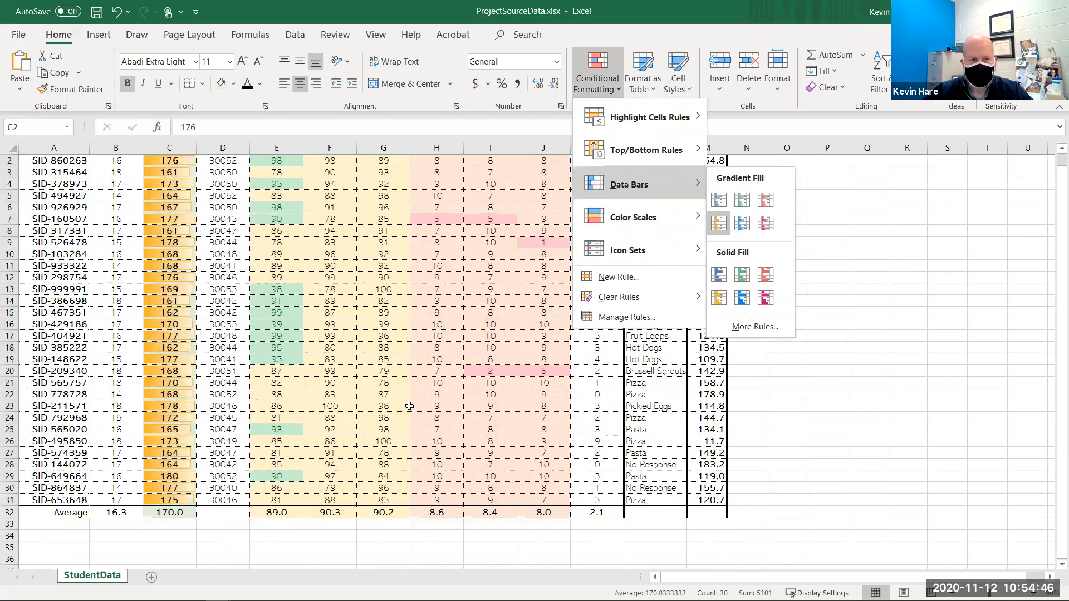
scroll(231, 259, up, 1)
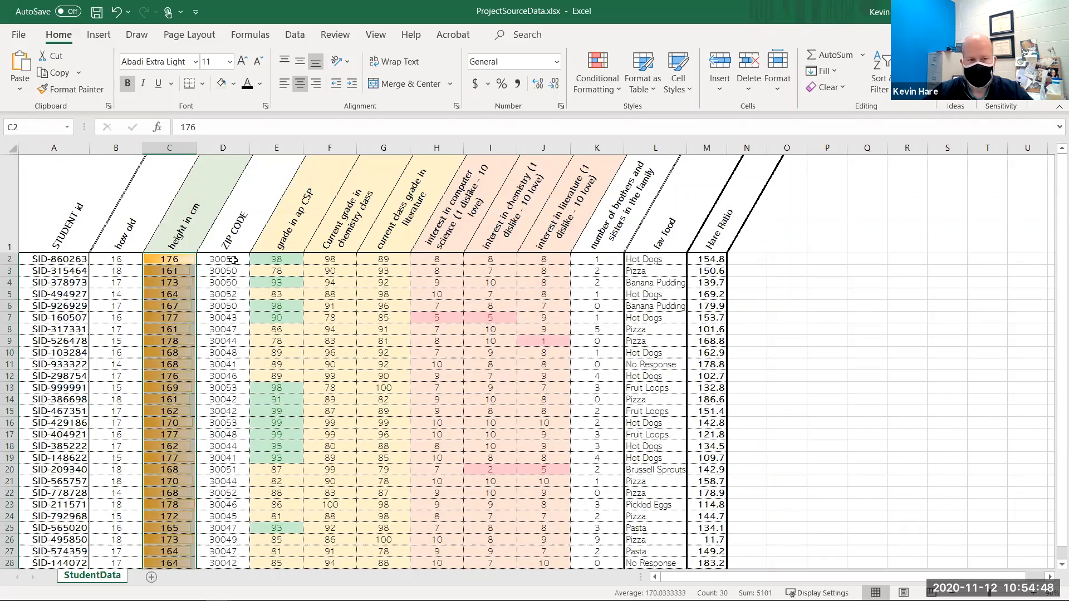
- Open the height in cm data bar rule for editing and set it to show the bar only
click(618, 95)
click(651, 315)
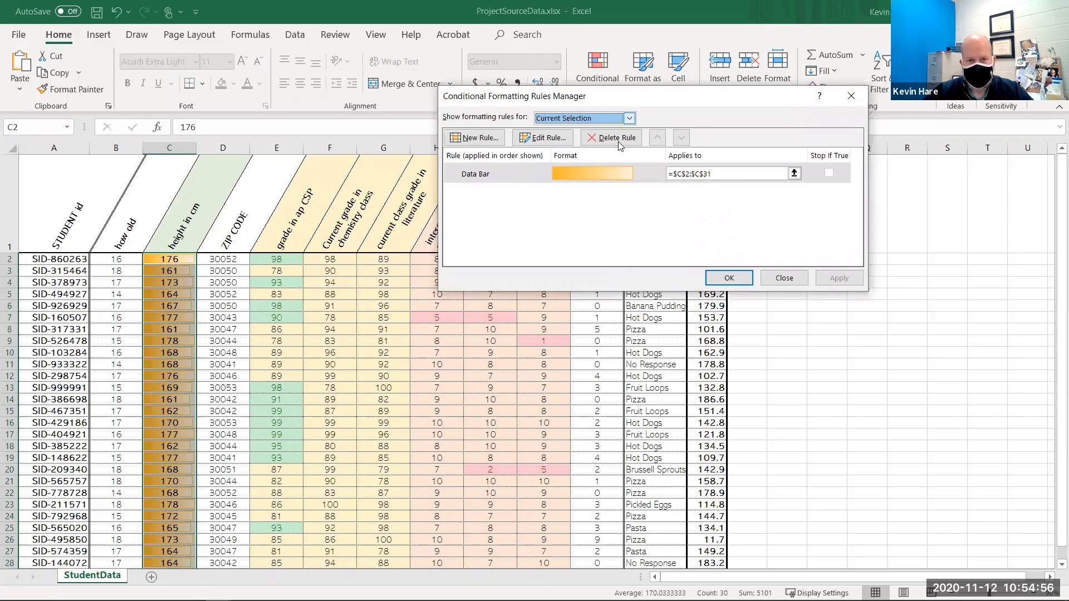
key(Down)
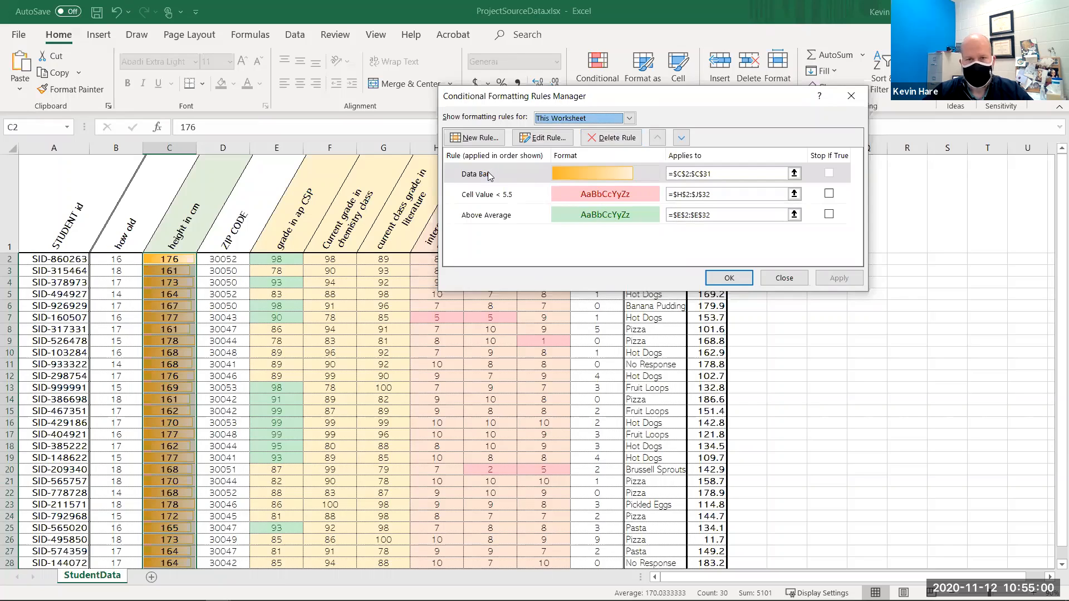
double_click(469, 176)
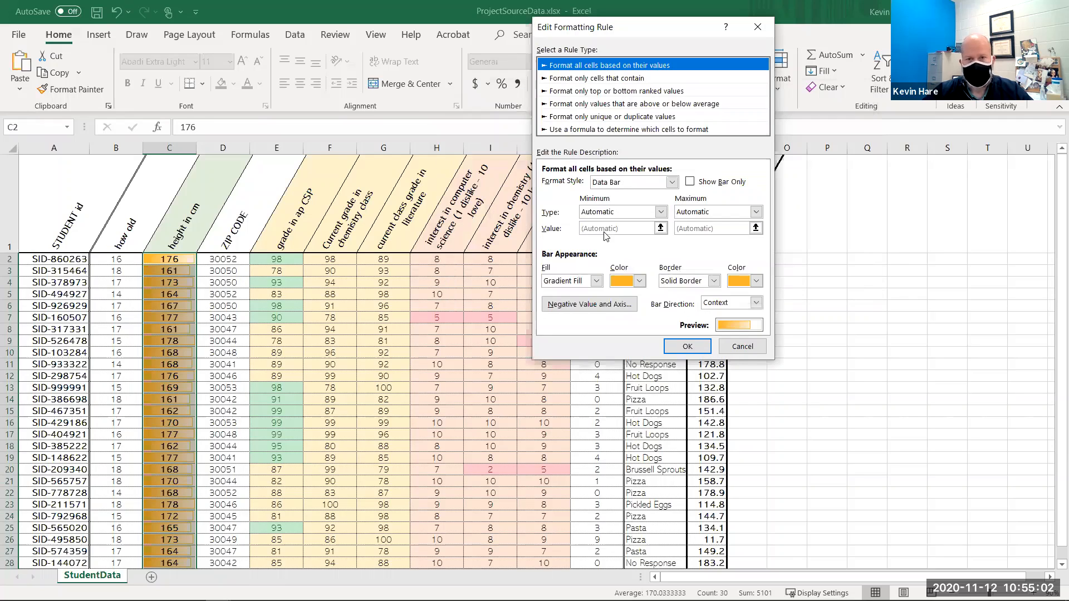
click(690, 183)
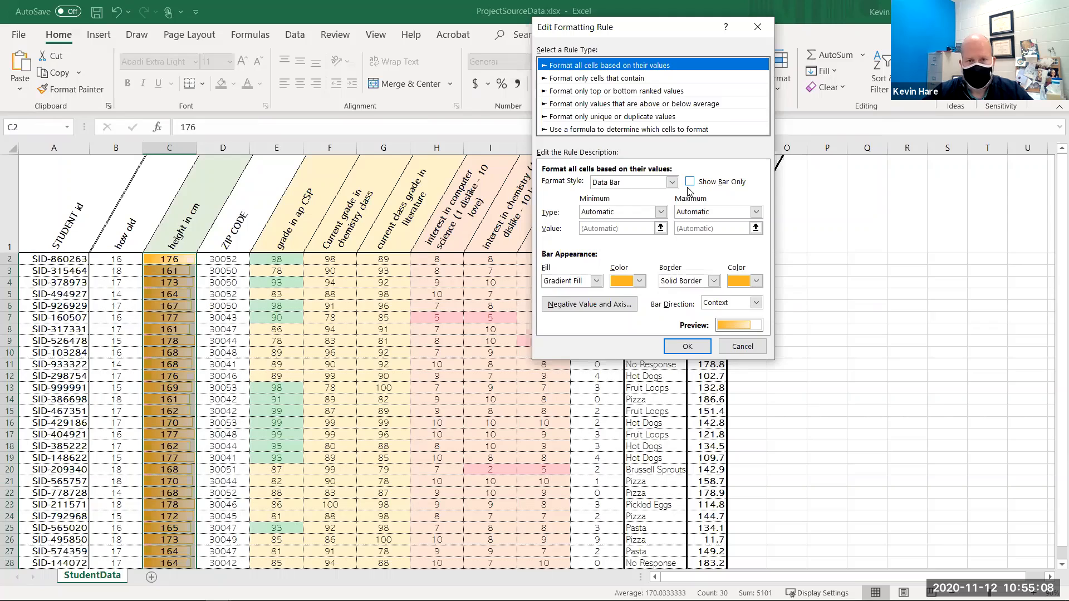
- Set the data bar maximum to Highest Value and the minimum to Number 140, then apply the rule
click(756, 212)
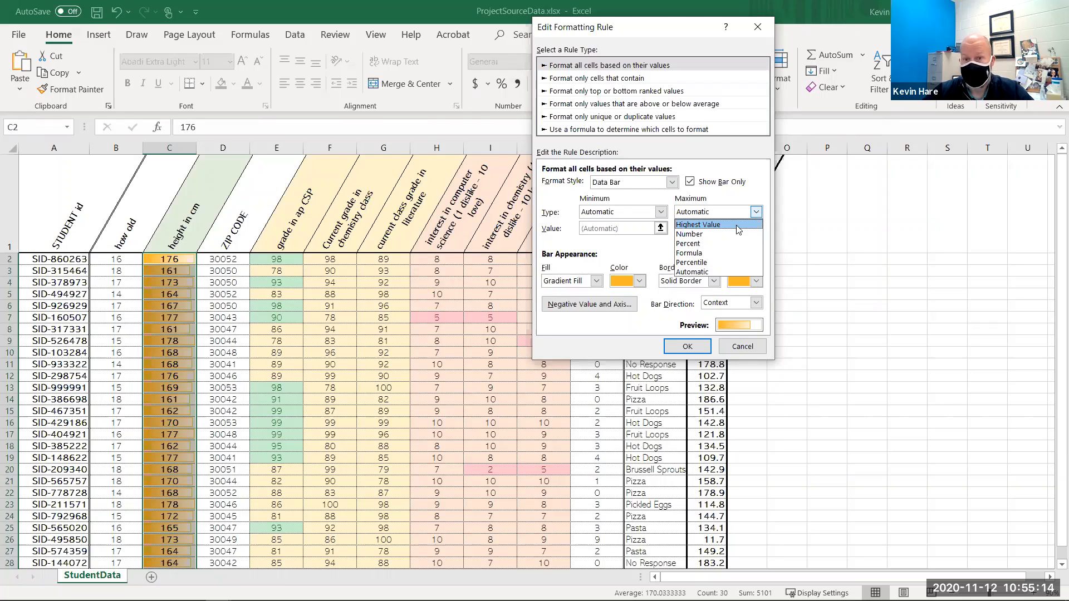
click(738, 225)
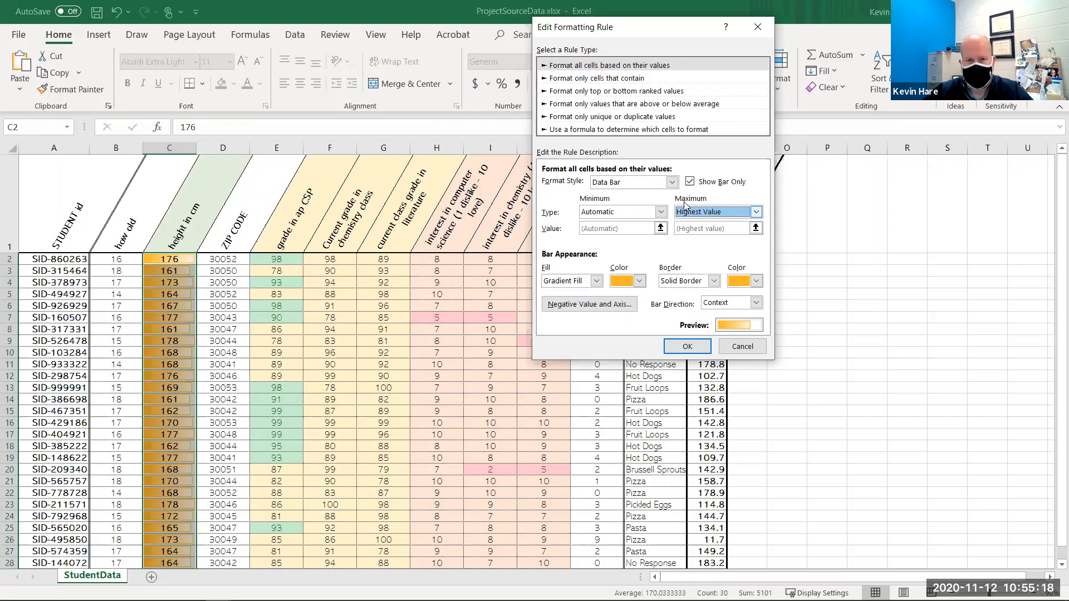
click(633, 212)
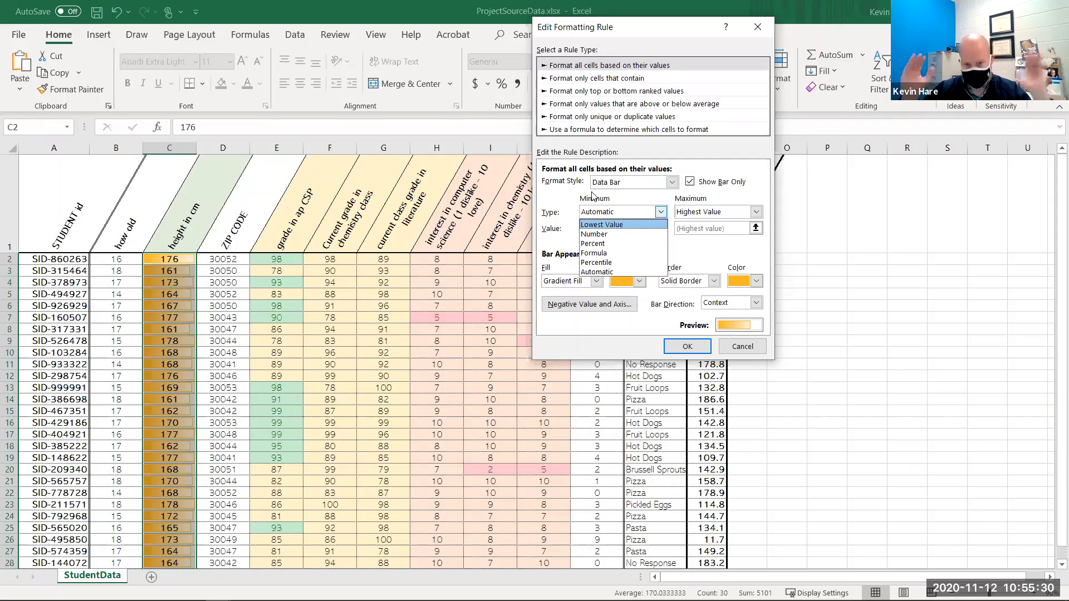
click(615, 234)
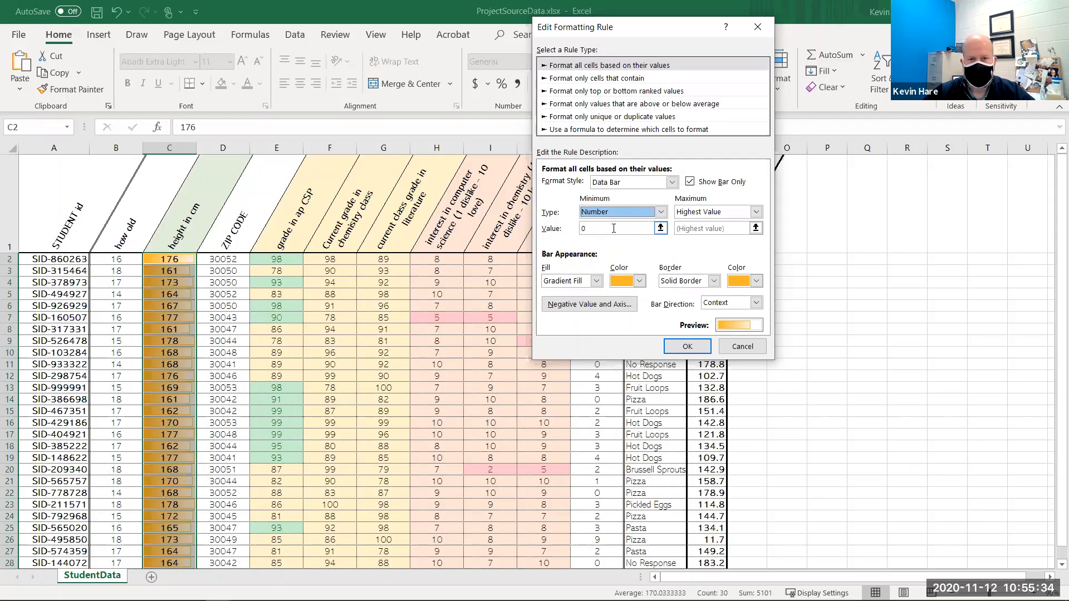
click(661, 211)
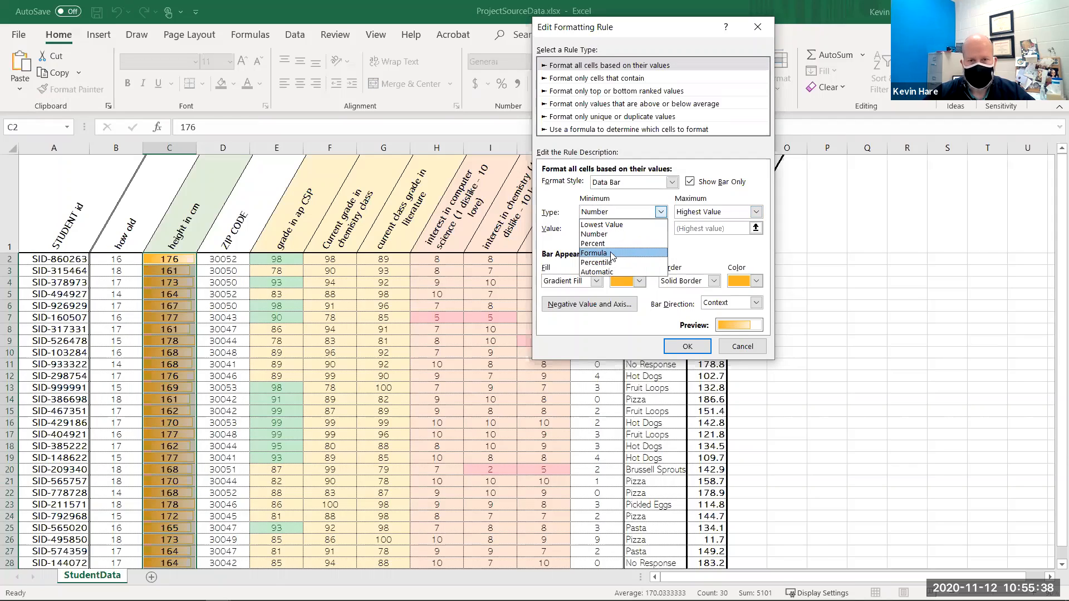
click(570, 231)
drag(610, 229, 571, 224)
text(140)
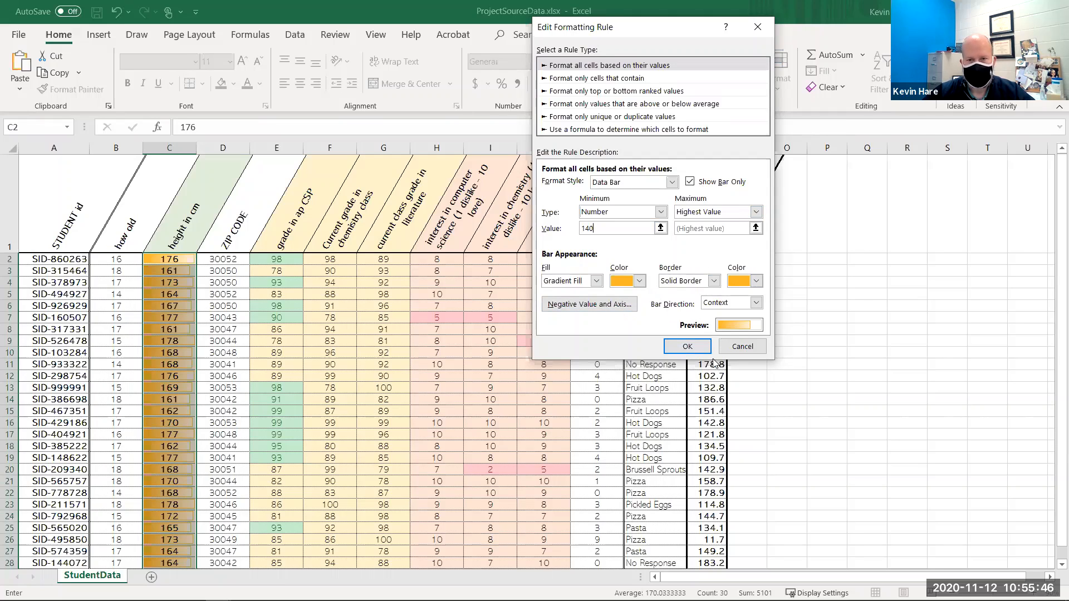
click(668, 349)
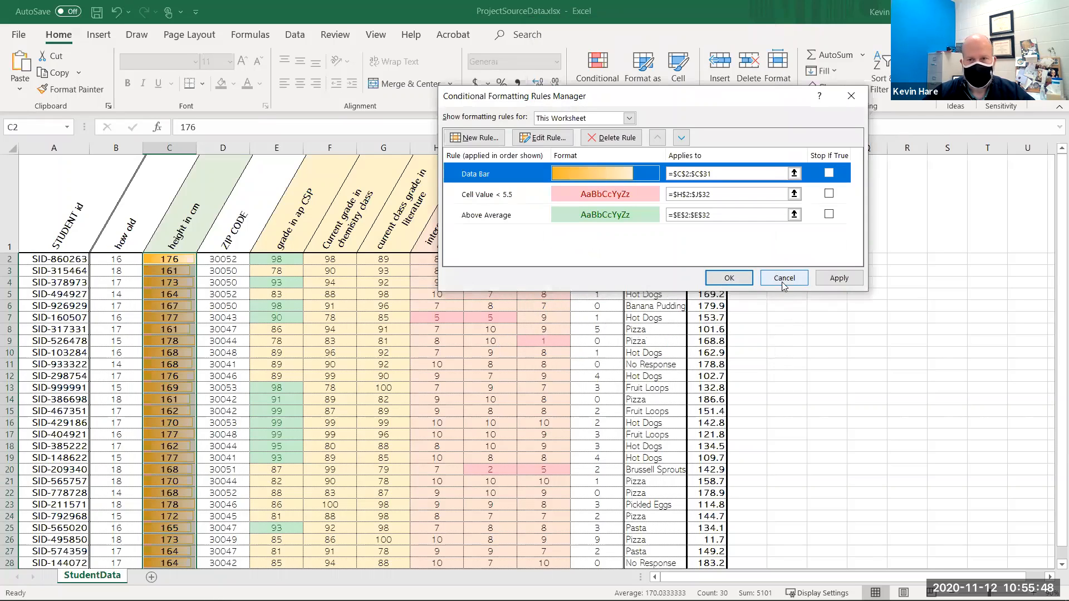
click(838, 278)
click(730, 278)
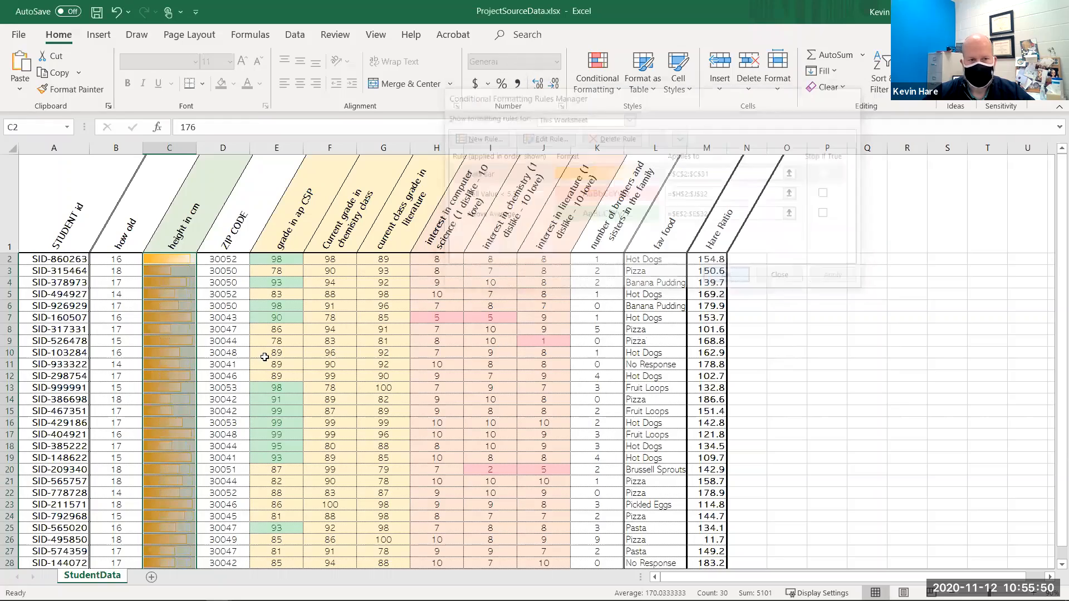
- Inspect the updated height data bars and the Hare Ratio column across the sheet
click(216, 304)
scroll(203, 383, down, 3)
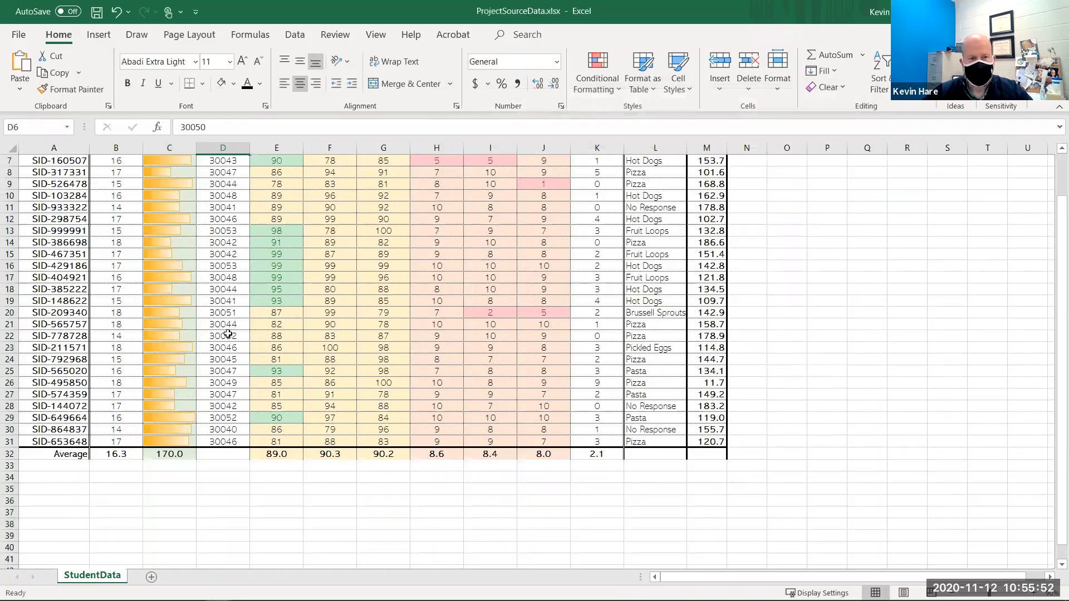
scroll(211, 334, up, 1)
scroll(193, 288, up, 2)
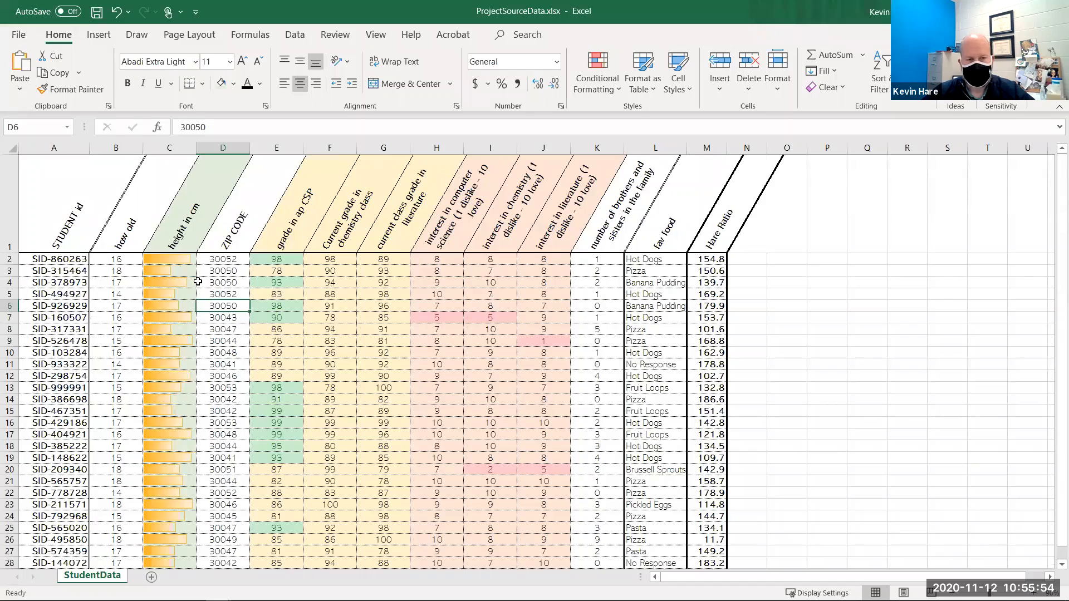
scroll(171, 287, down, 1)
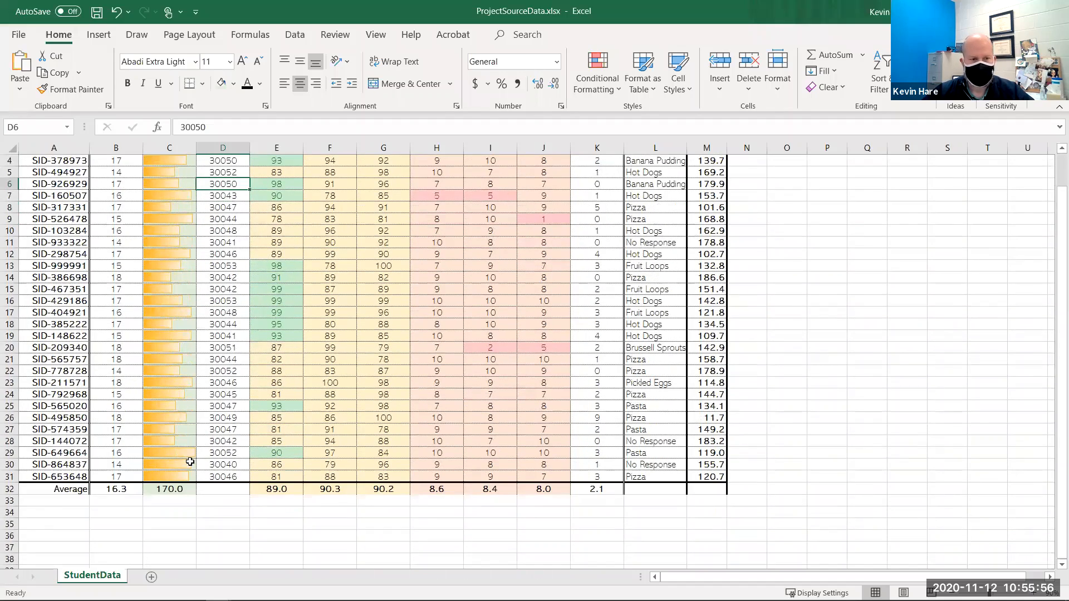
scroll(202, 363, up, 1)
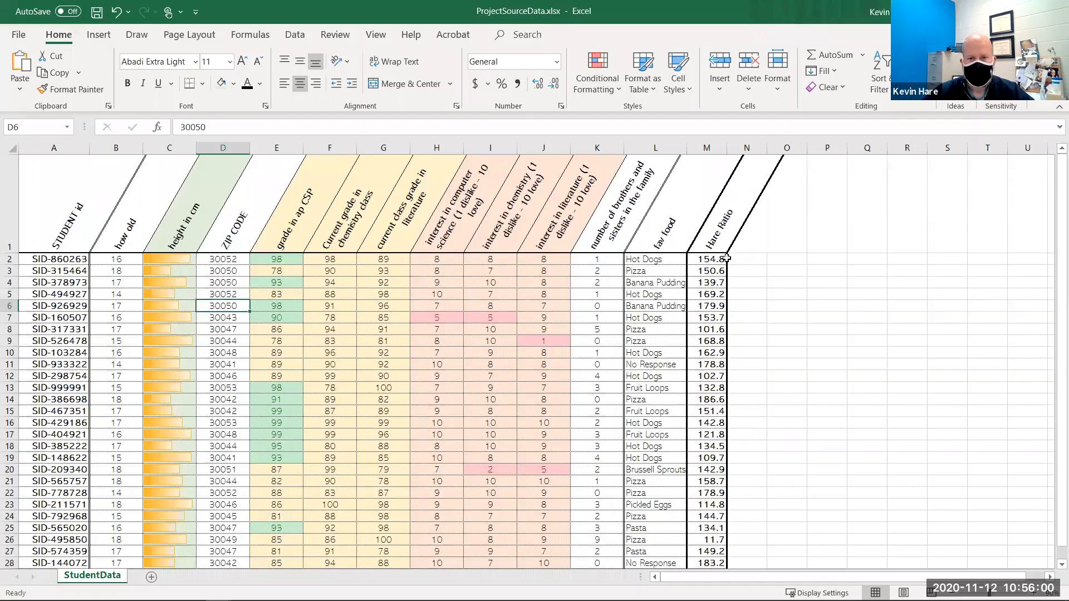
click(751, 261)
scroll(427, 269, down, 1)
scroll(592, 318, up, 1)
click(762, 245)
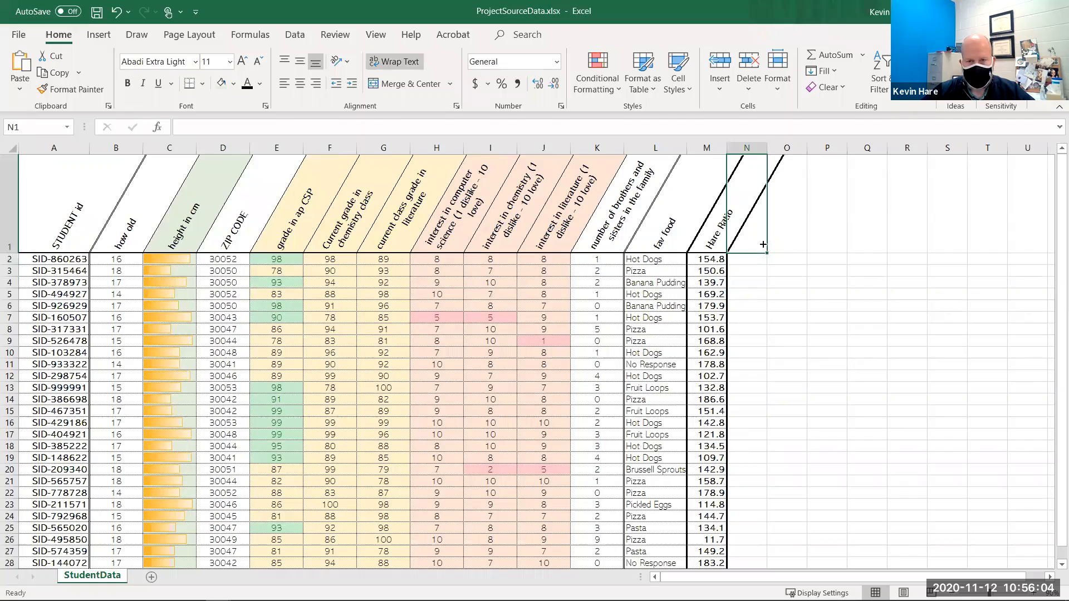
click(709, 259)
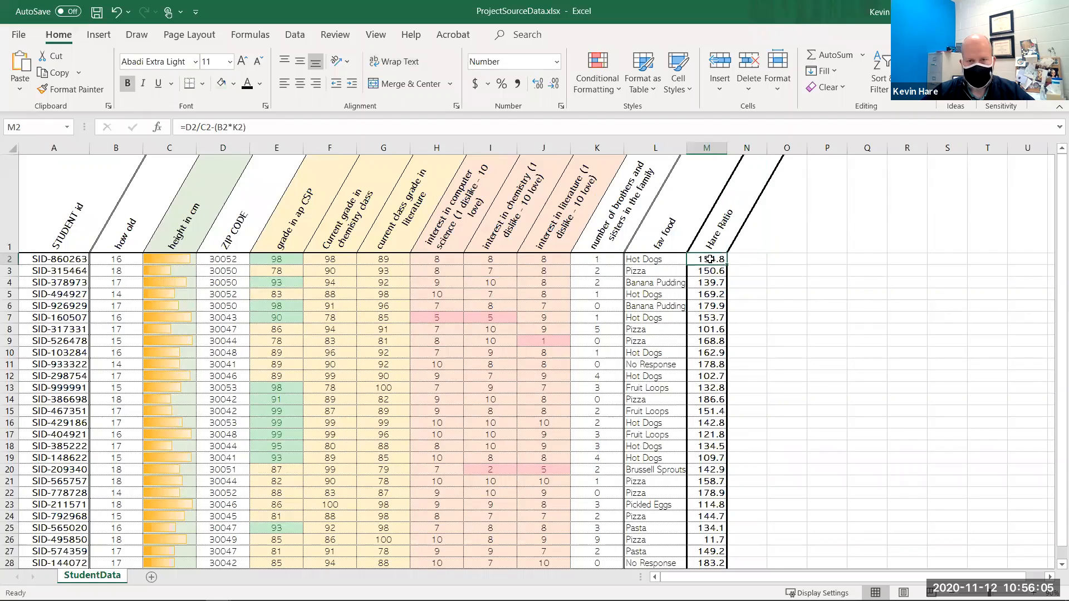
click(740, 249)
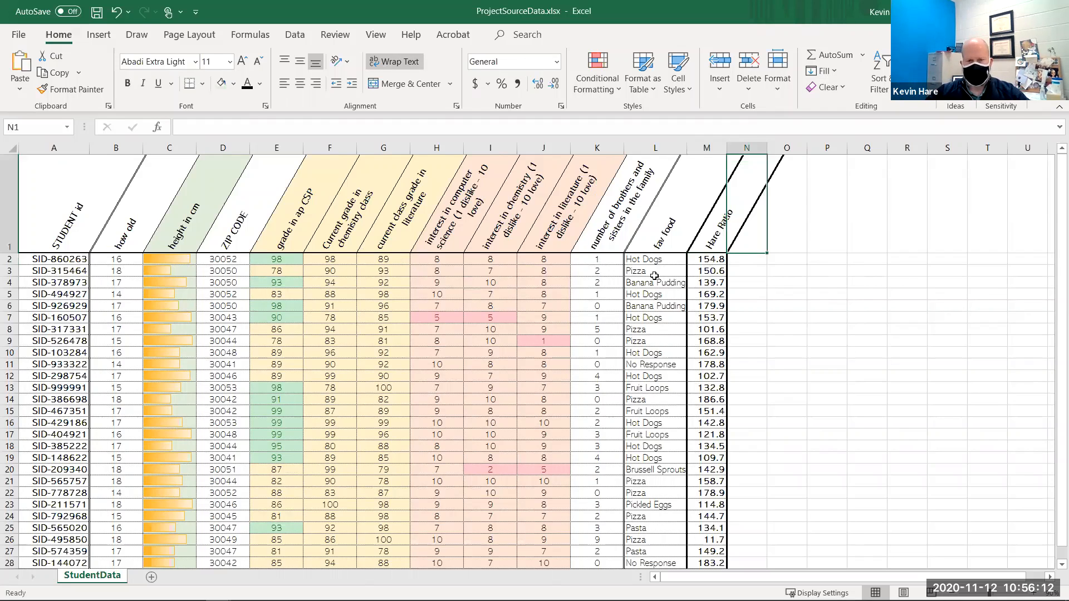
scroll(655, 275, down, 3)
click(636, 433)
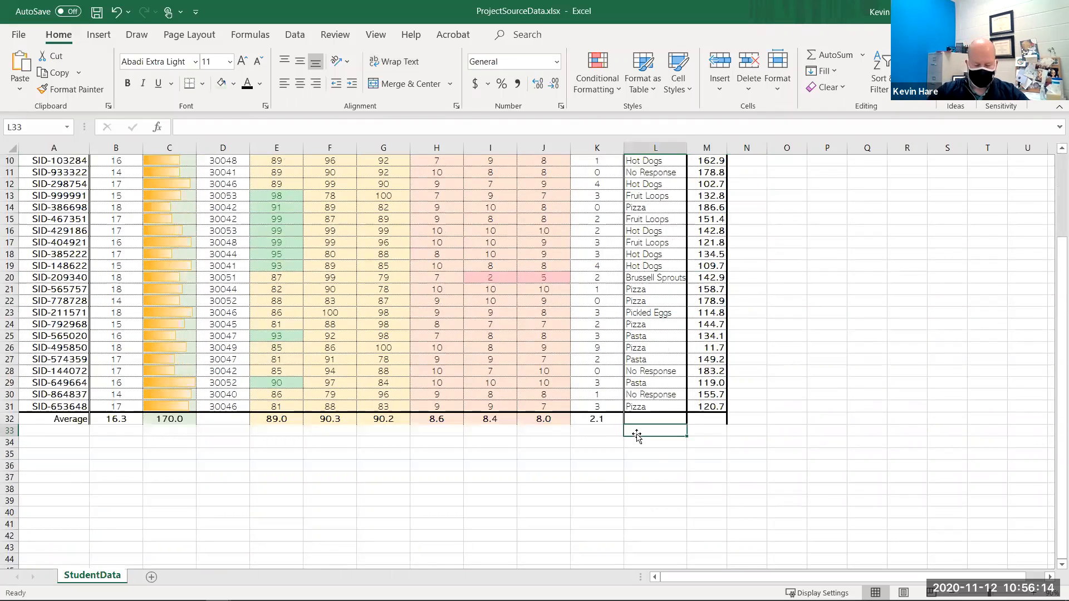
- Enter the labels Max Grade and Min Grade in J33 and J34
click(523, 436)
text(Max Grade)
key(Return)
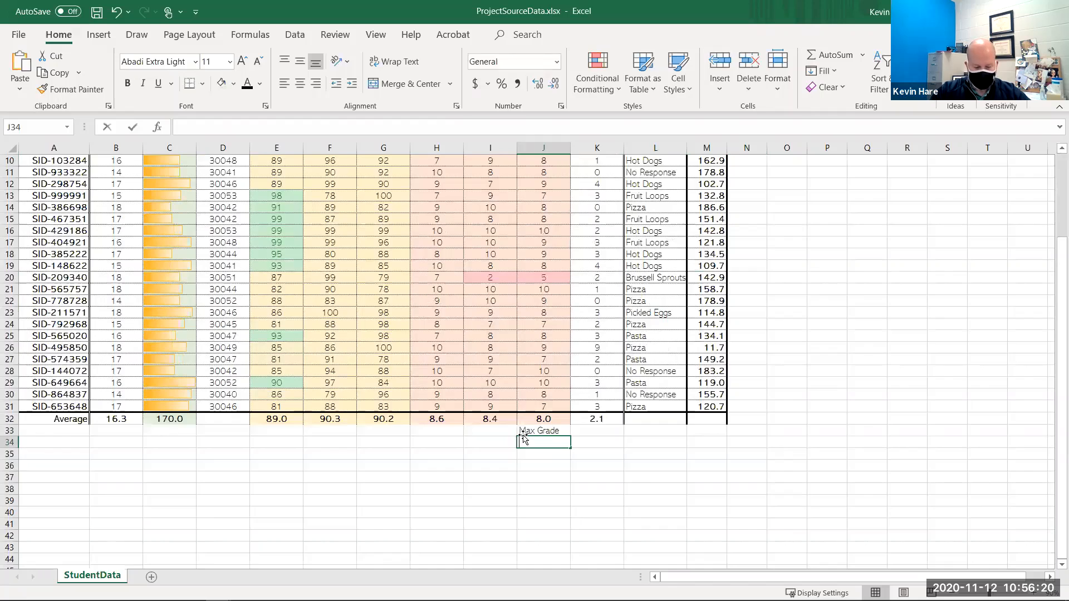
text(Min Gra)
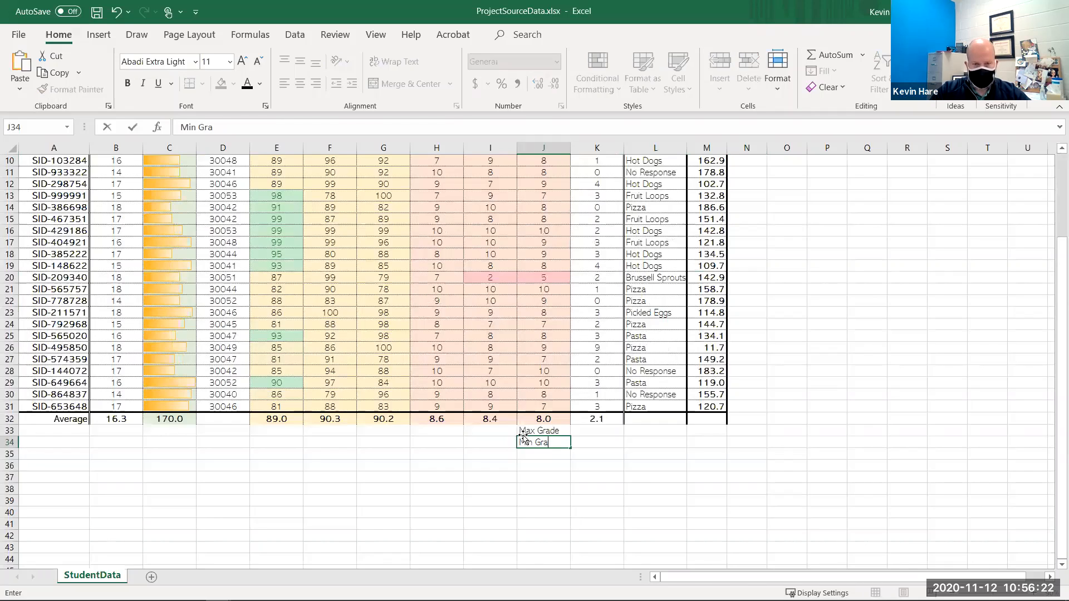
text(de)
- Enter =MAX(E2:G31) in K33 for the highest grade
click(523, 433)
key(Right)
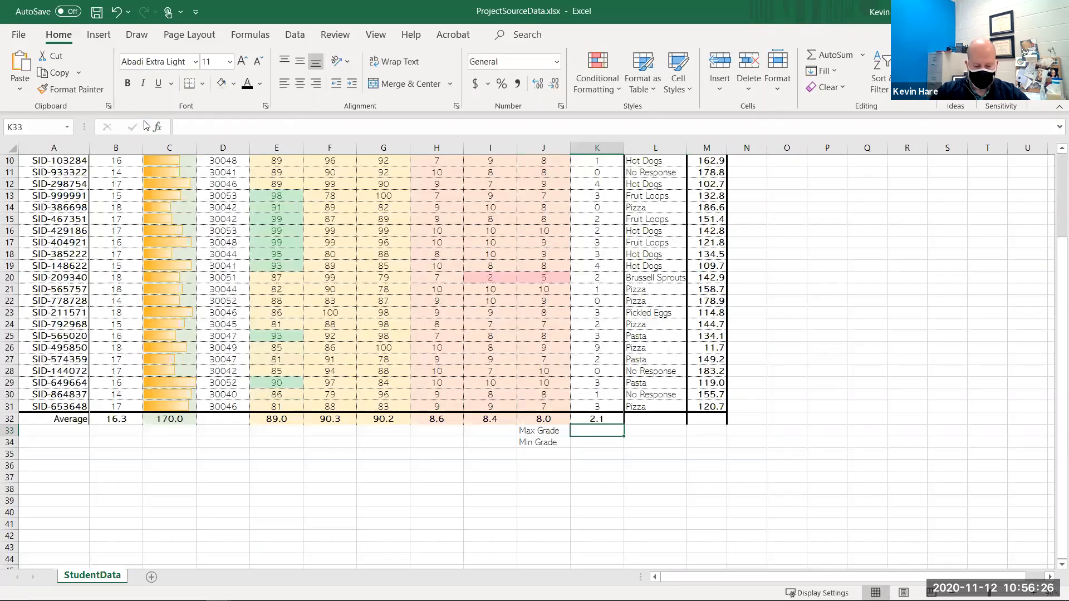
text(=max()
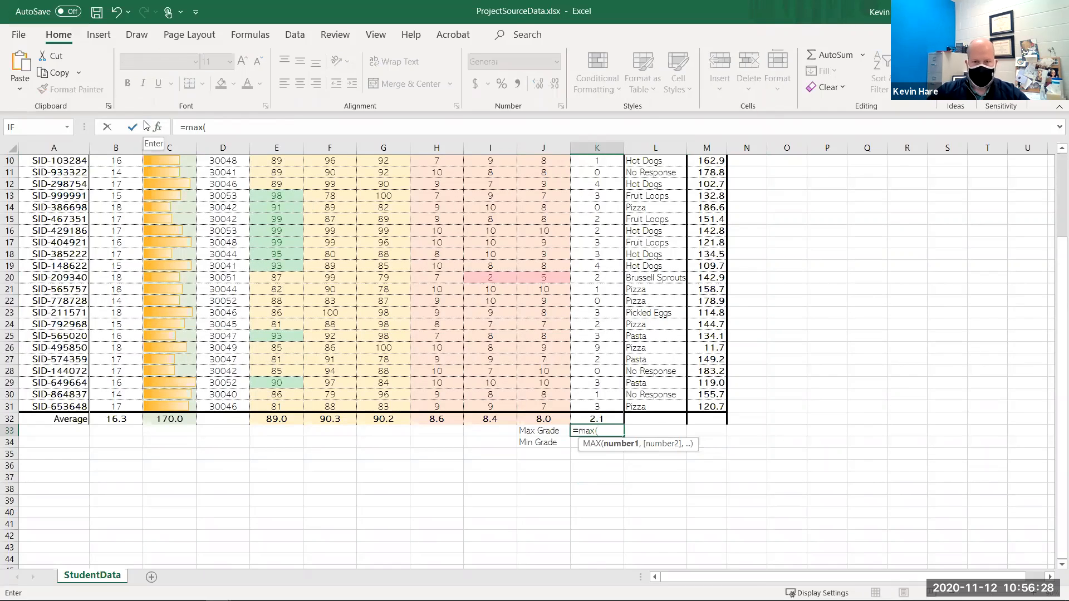
drag(404, 407, 264, 261)
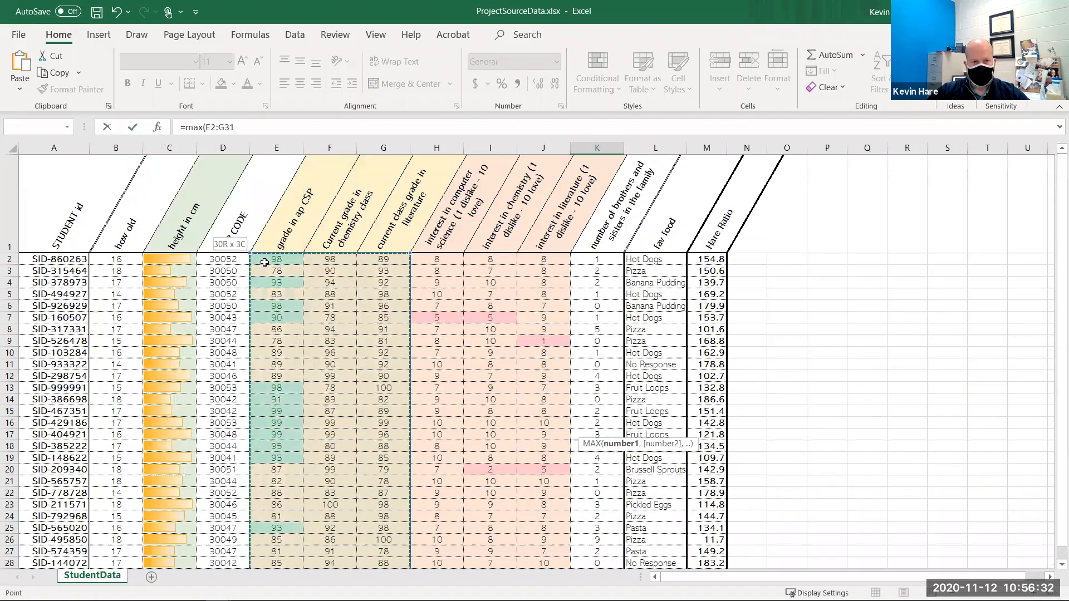
key(Return)
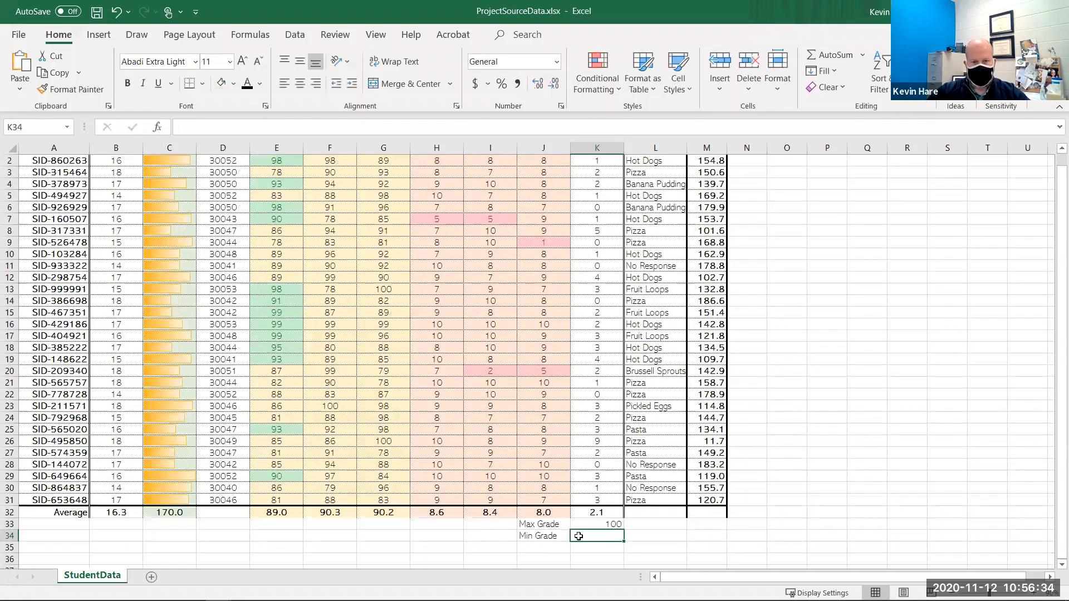
- Enter =MIN(E2:G31) in K34 for the lowest grade
text(=min)
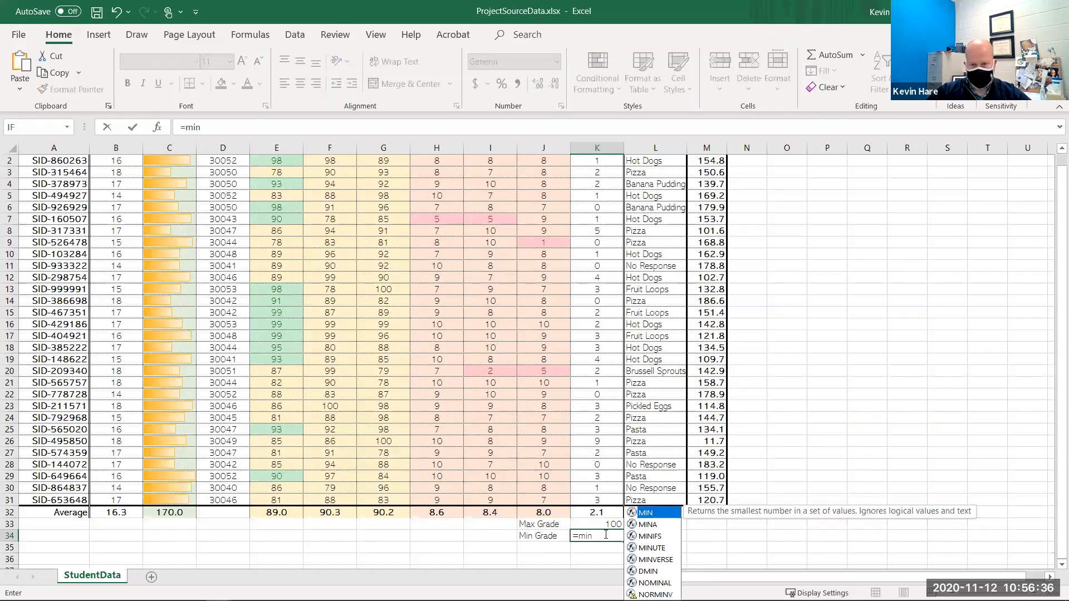
double_click(654, 515)
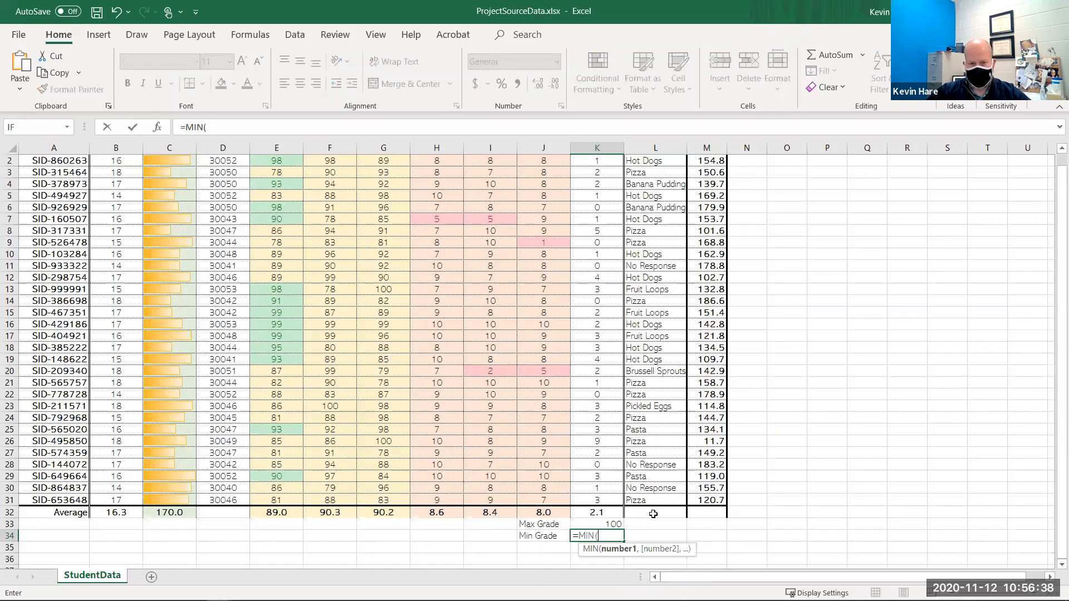
click(383, 500)
drag(383, 501, 274, 270)
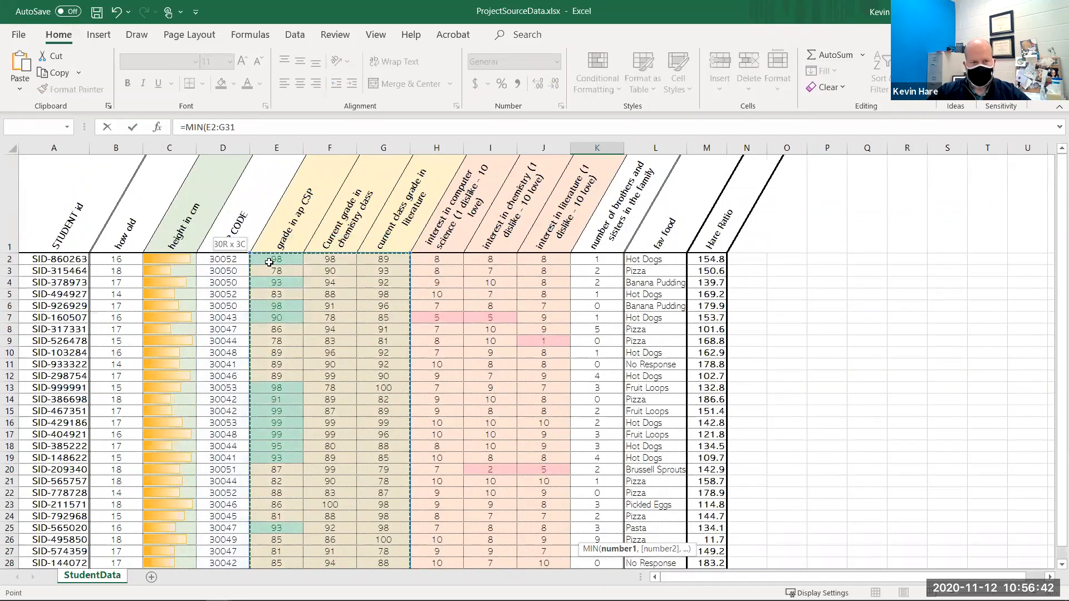
key(Return)
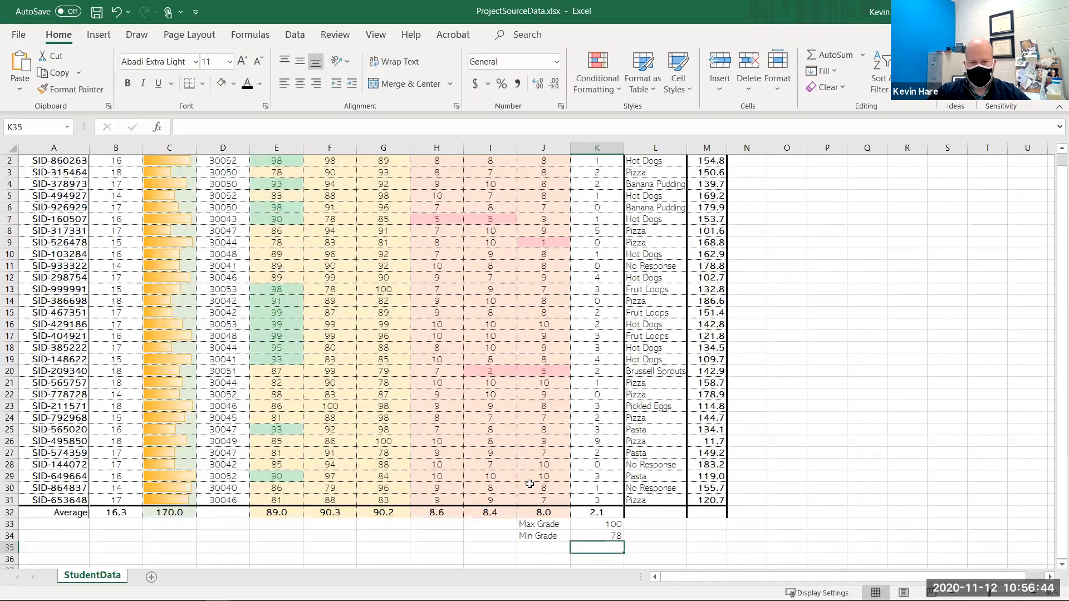
- Give J33:K34 an outside border and light green fill, and left-align the max and min values
scroll(529, 484, down, 1)
drag(531, 490, 586, 499)
click(190, 84)
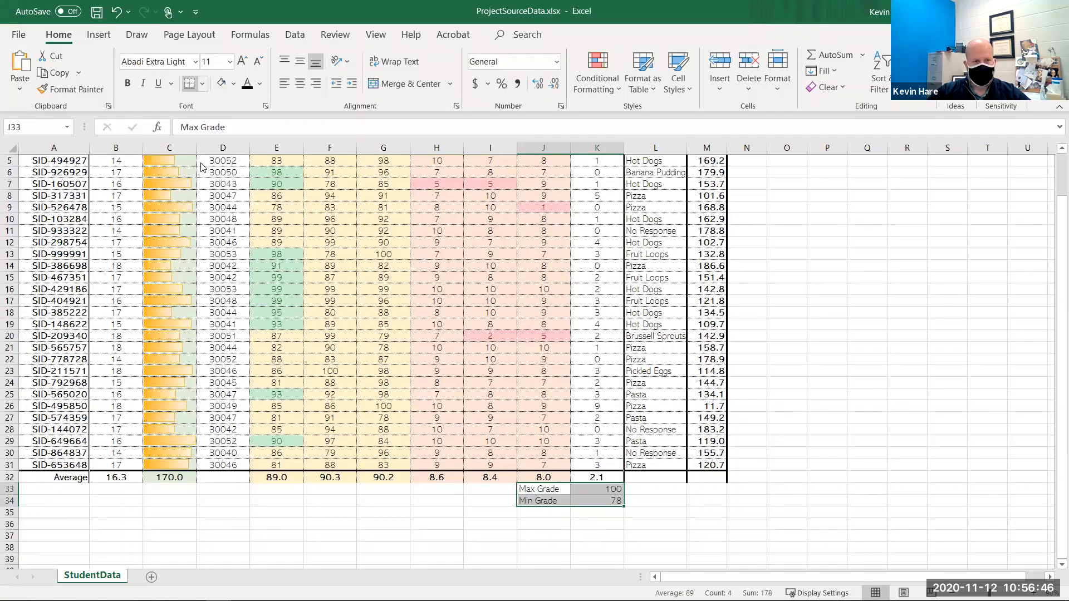
click(233, 84)
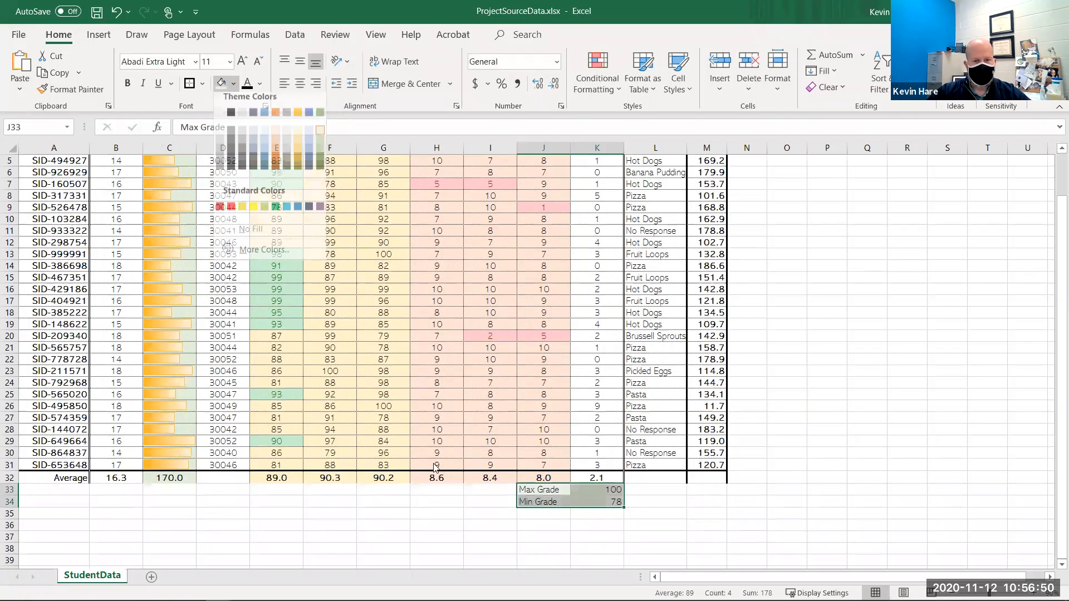
click(540, 516)
drag(611, 489, 612, 500)
click(284, 83)
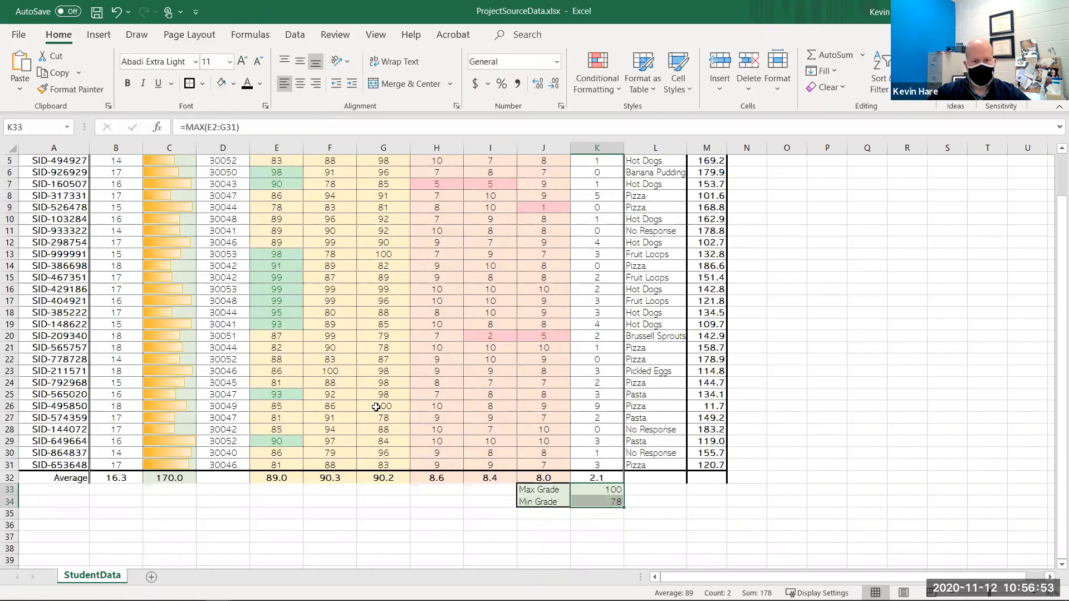
click(437, 501)
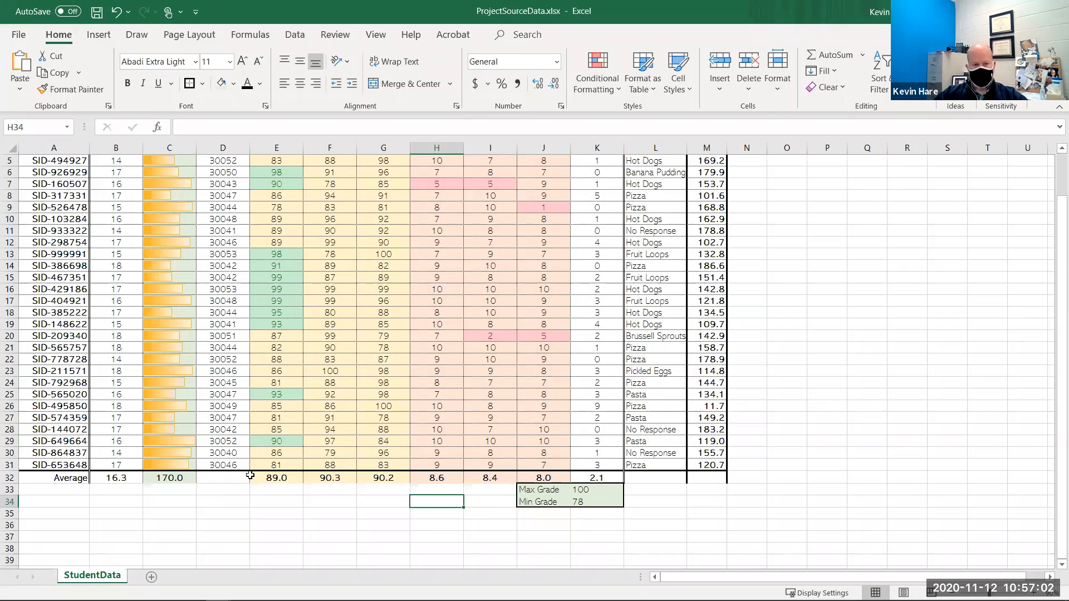
drag(276, 478, 547, 481)
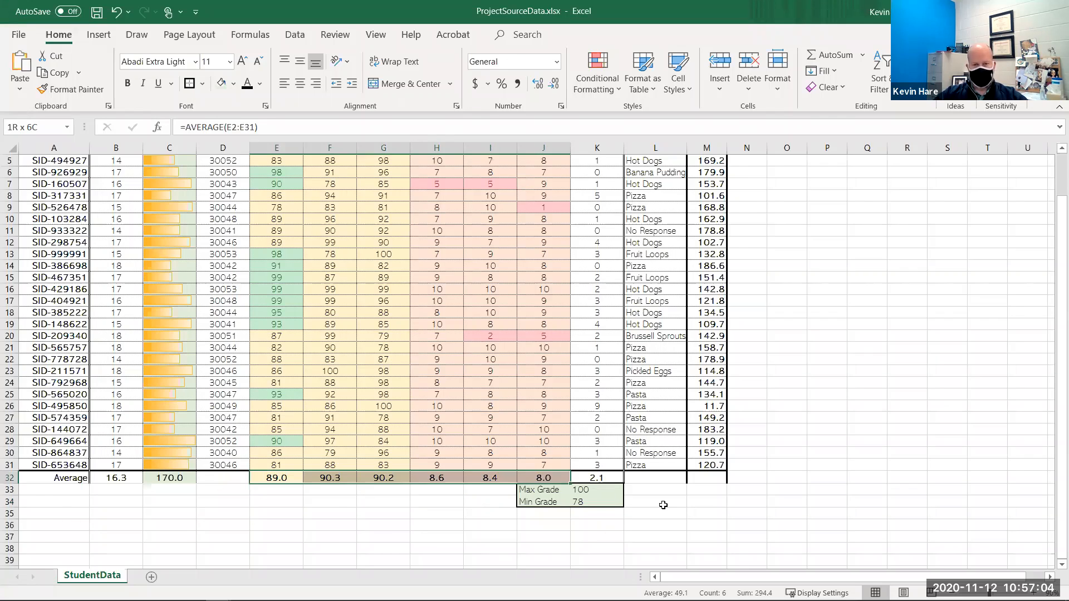
scroll(700, 278, up, 3)
drag(700, 257, 703, 511)
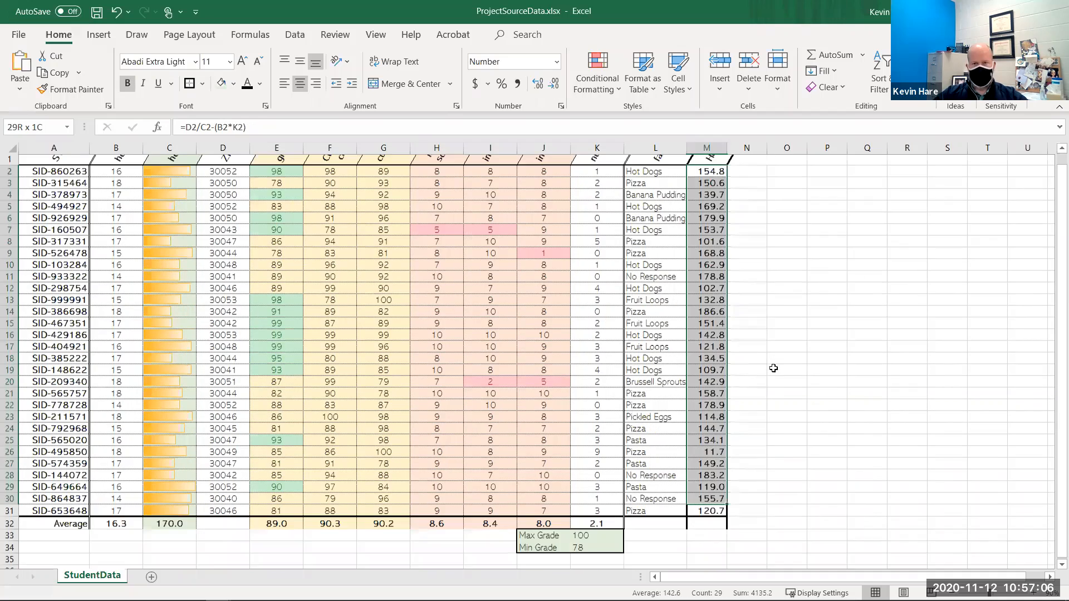
click(786, 382)
scroll(754, 248, up, 1)
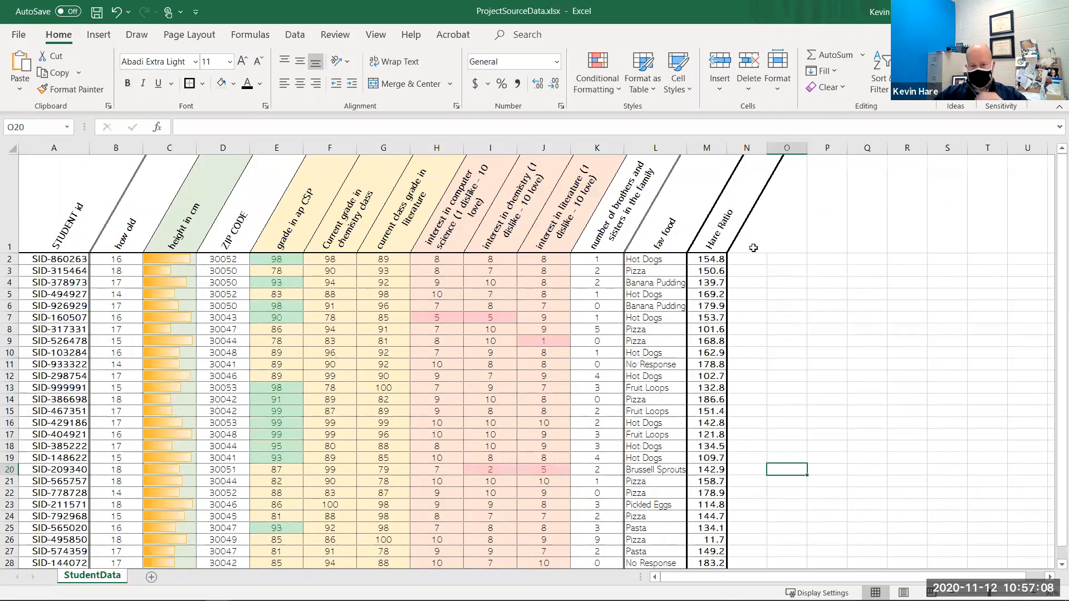
click(753, 246)
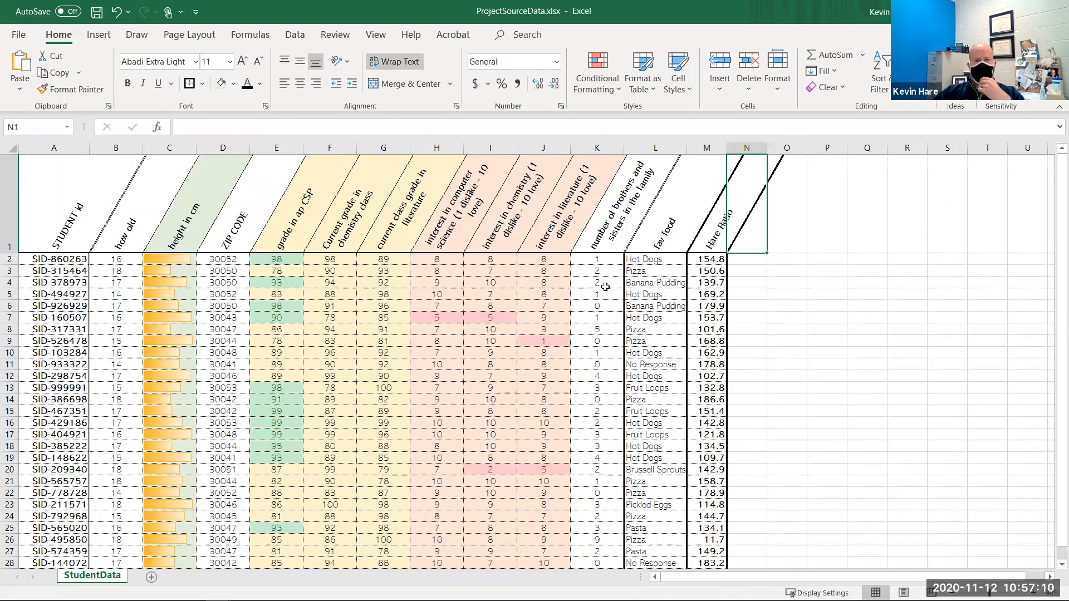
click(291, 272)
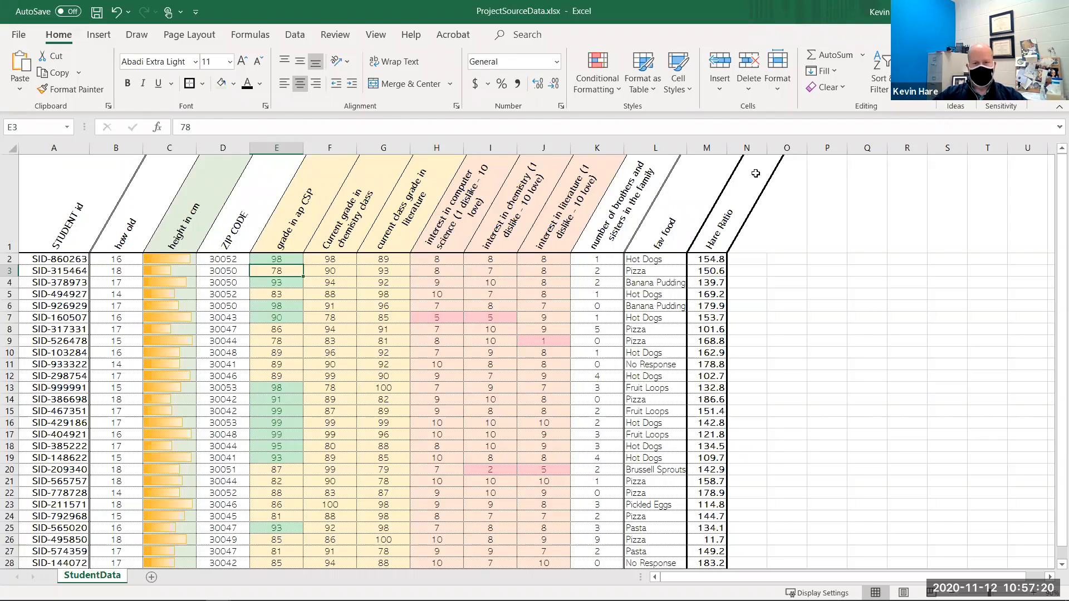
drag(787, 259, 885, 259)
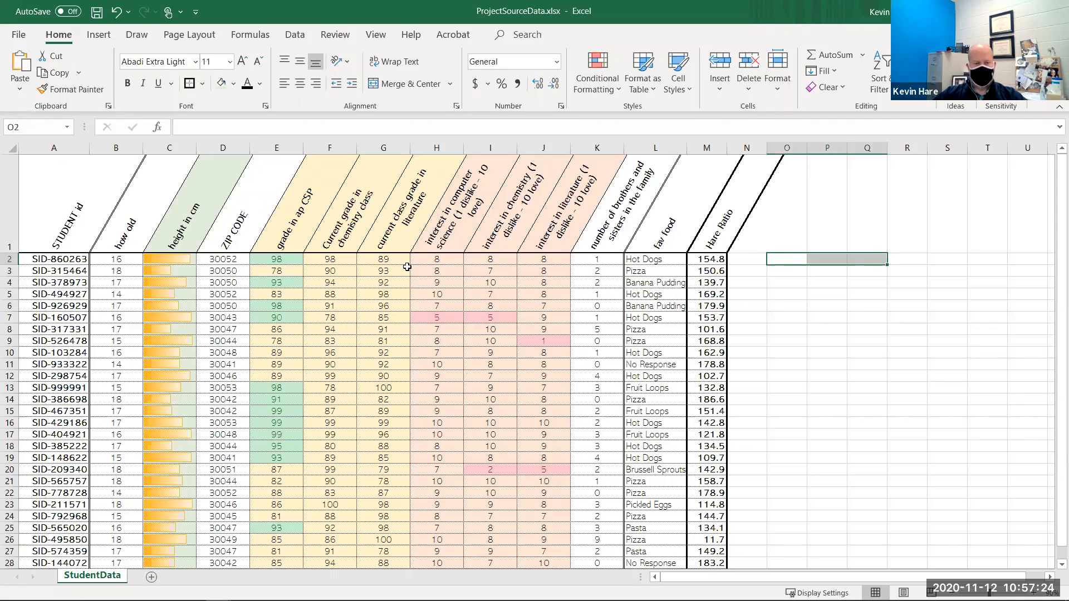
- Insert a new column at H, formatted the same as the grade columns to its left, and title it Average
right_click(434, 146)
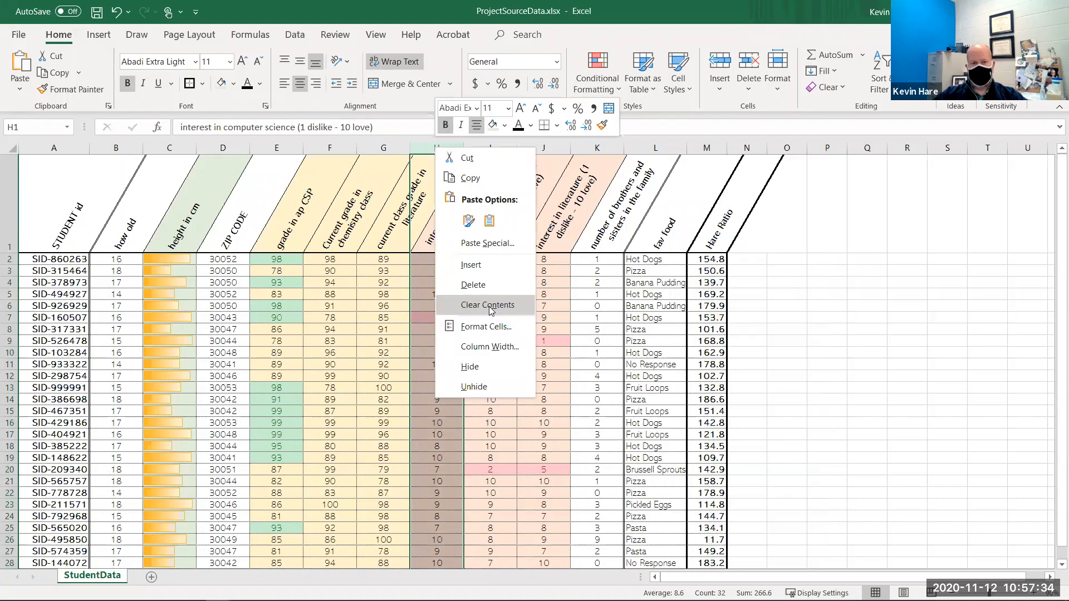
click(492, 267)
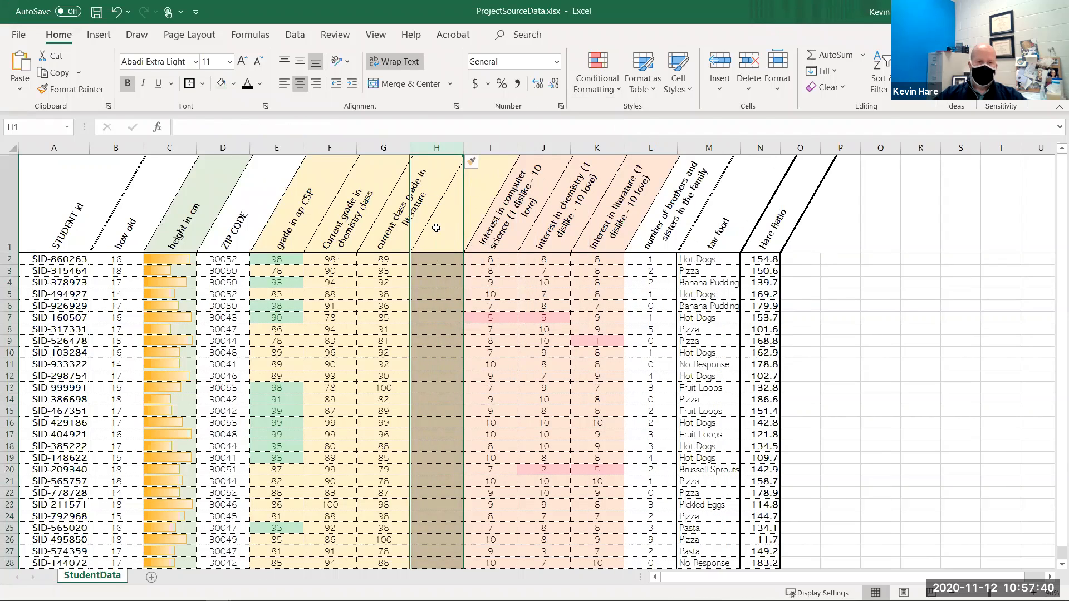
click(475, 165)
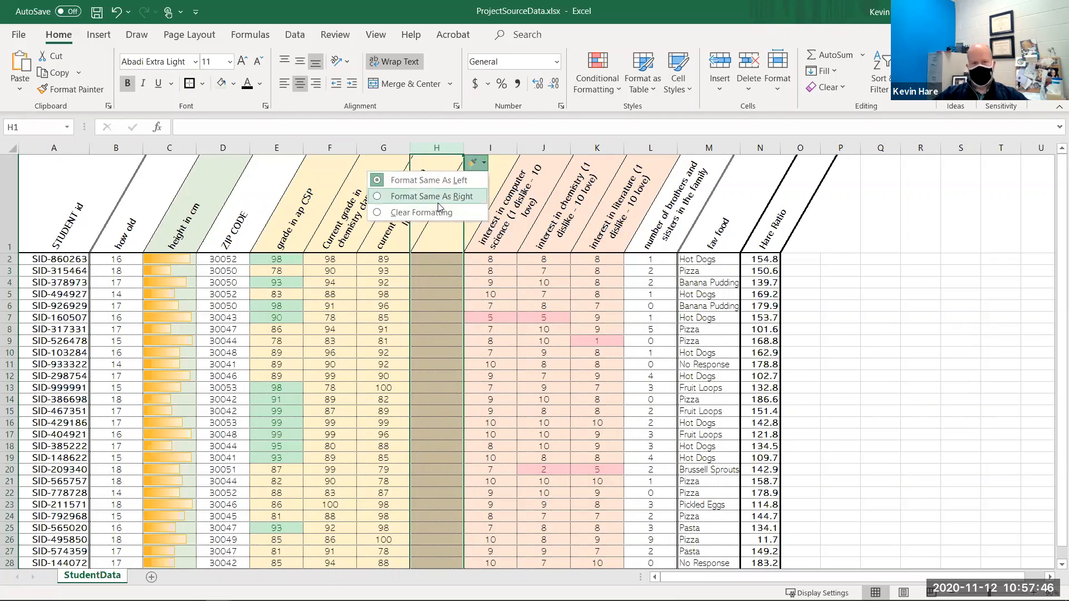
click(435, 237)
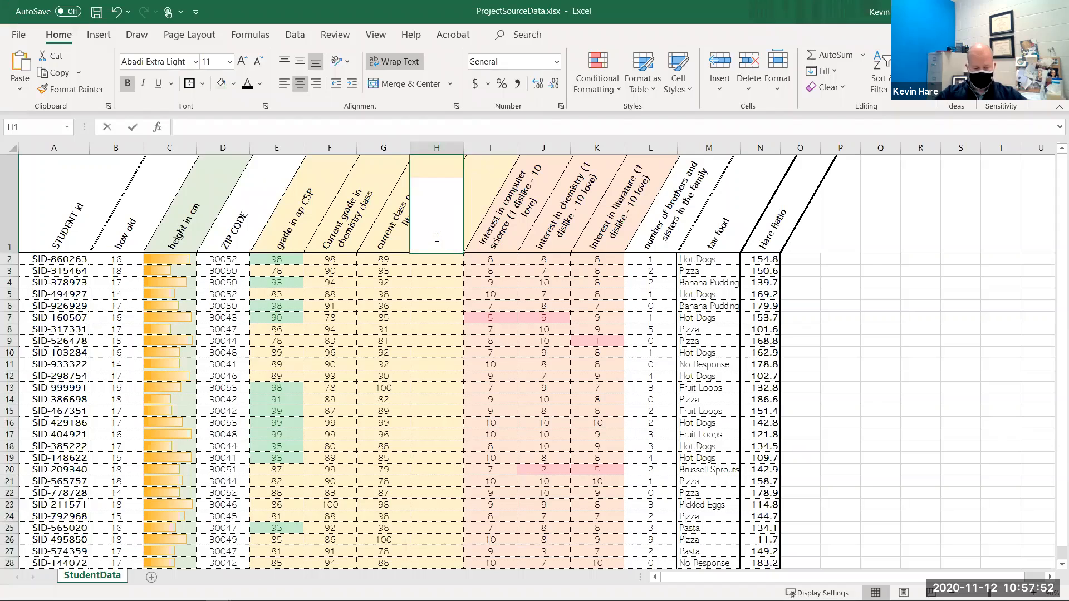
text(Average)
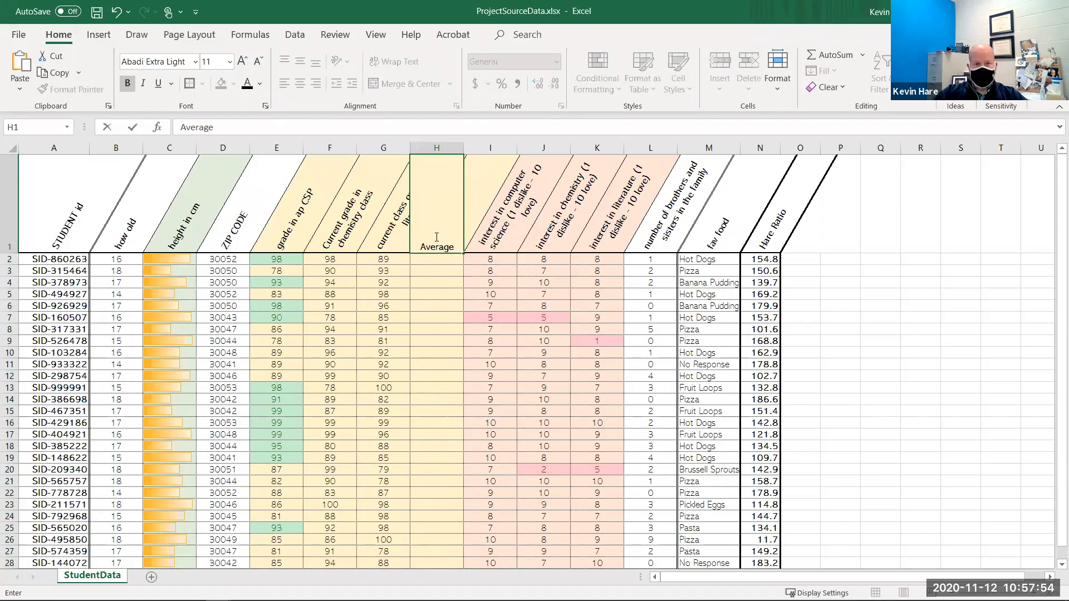
key(Return)
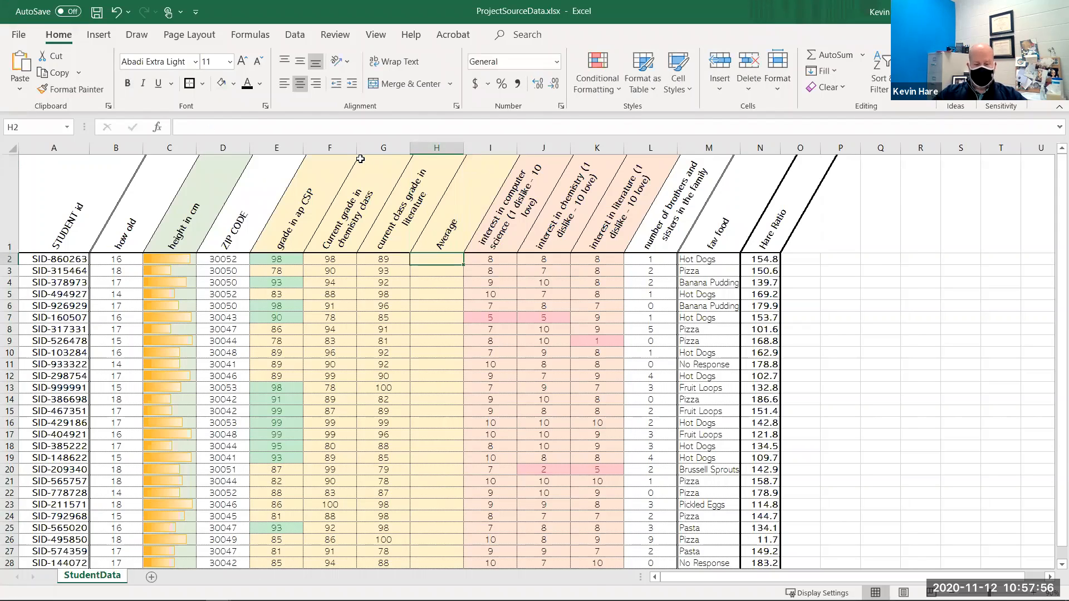
- Enter =AVERAGE(E2:G2) in H2 and fill the formula down through H31
text(=av)
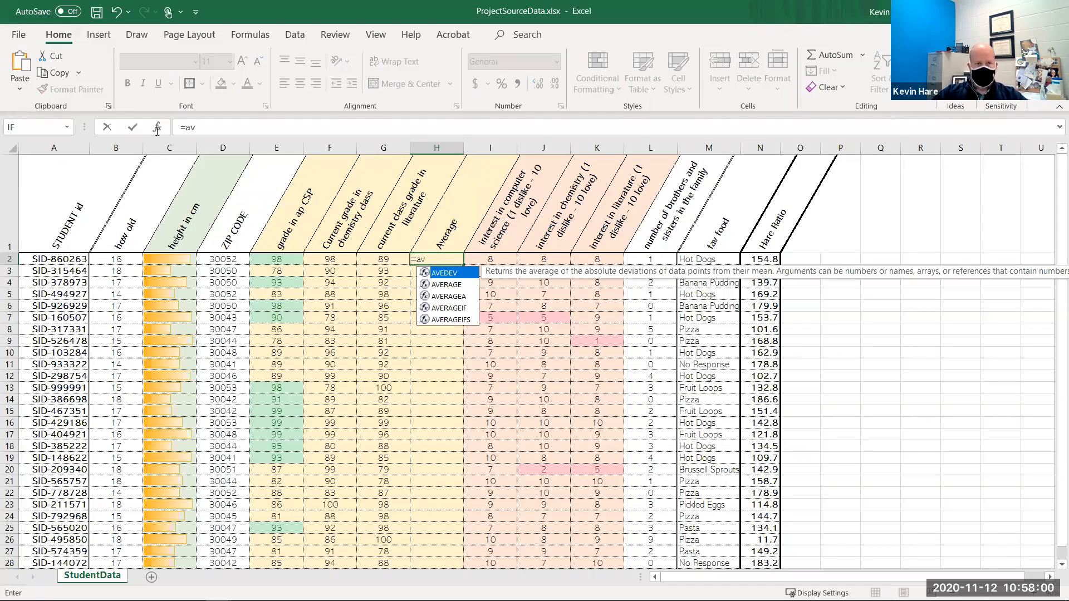
key(Escape)
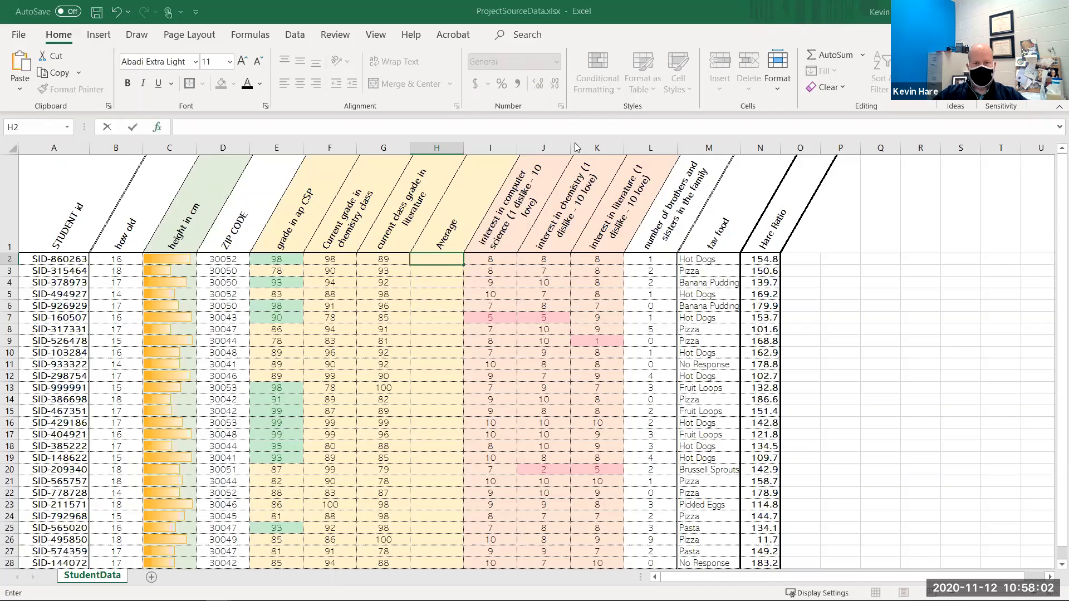
key(shift+F3)
double_click(529, 160)
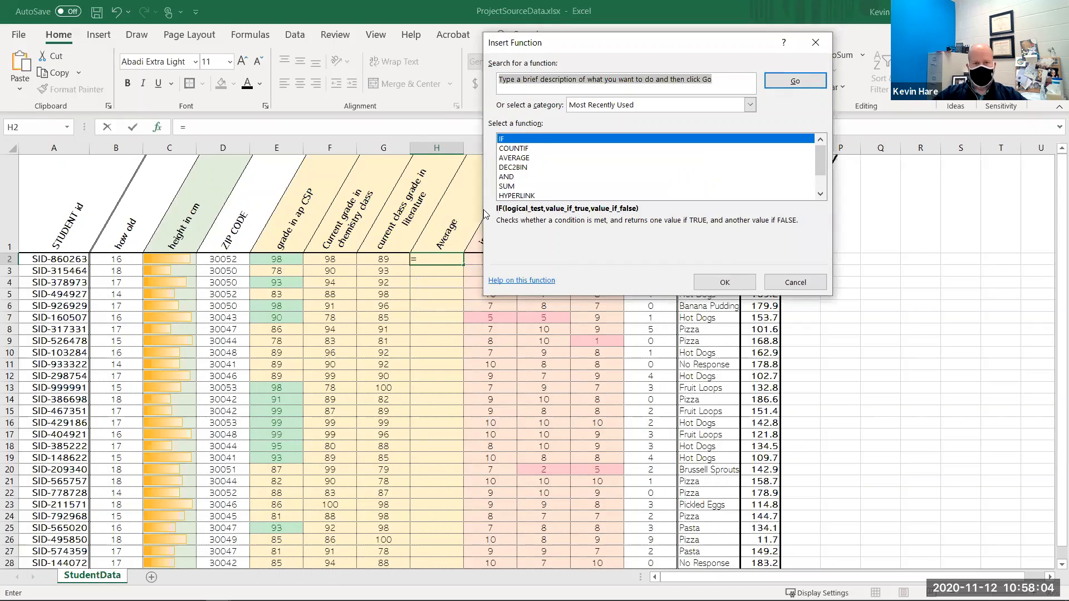
drag(281, 260, 362, 255)
key(Return)
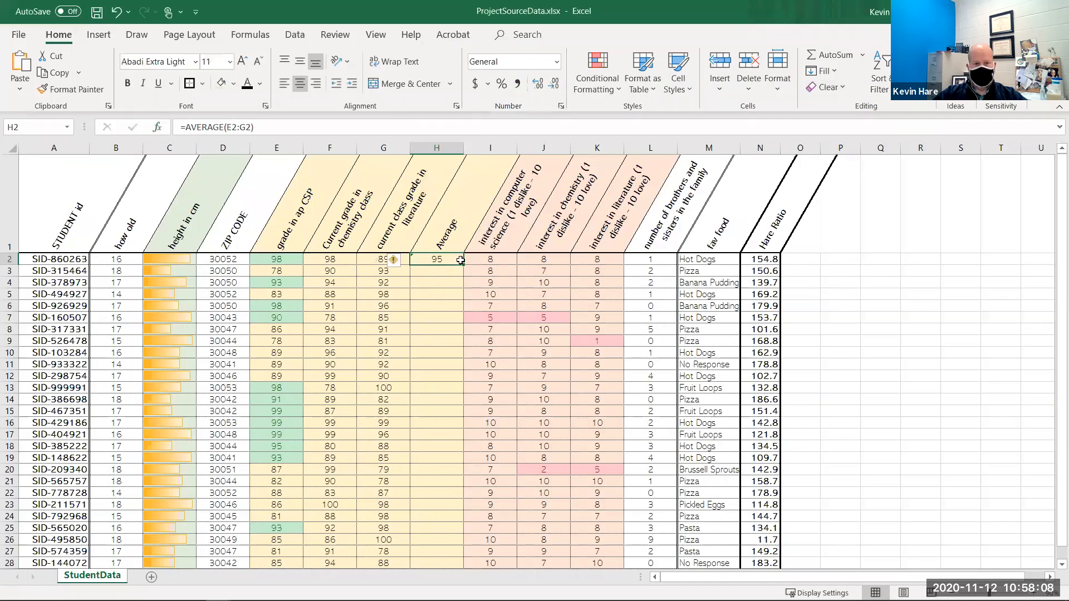
drag(464, 266, 459, 575)
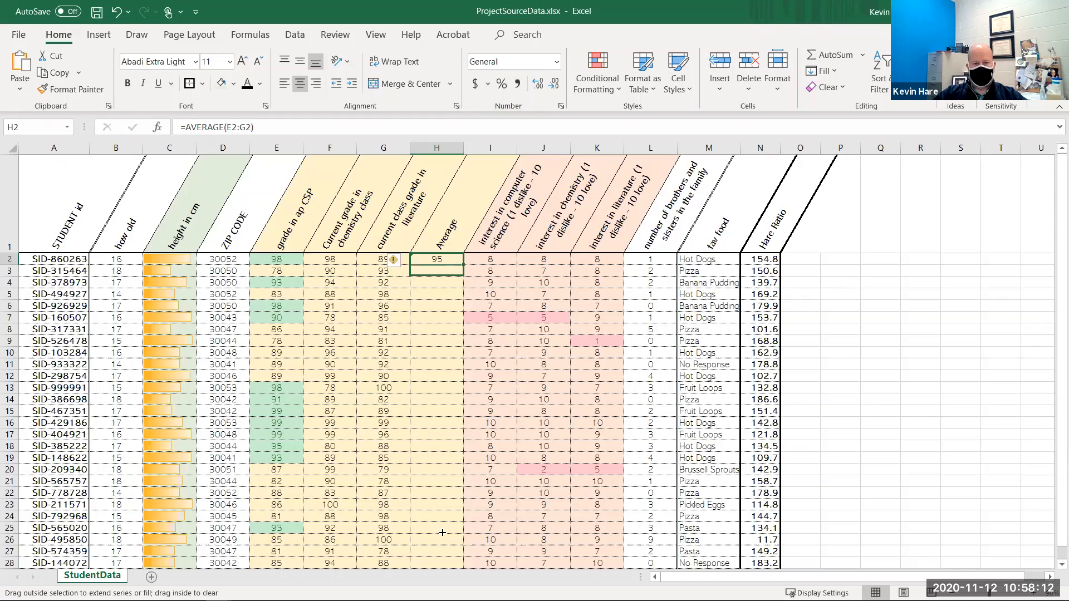
drag(444, 504, 511, 424)
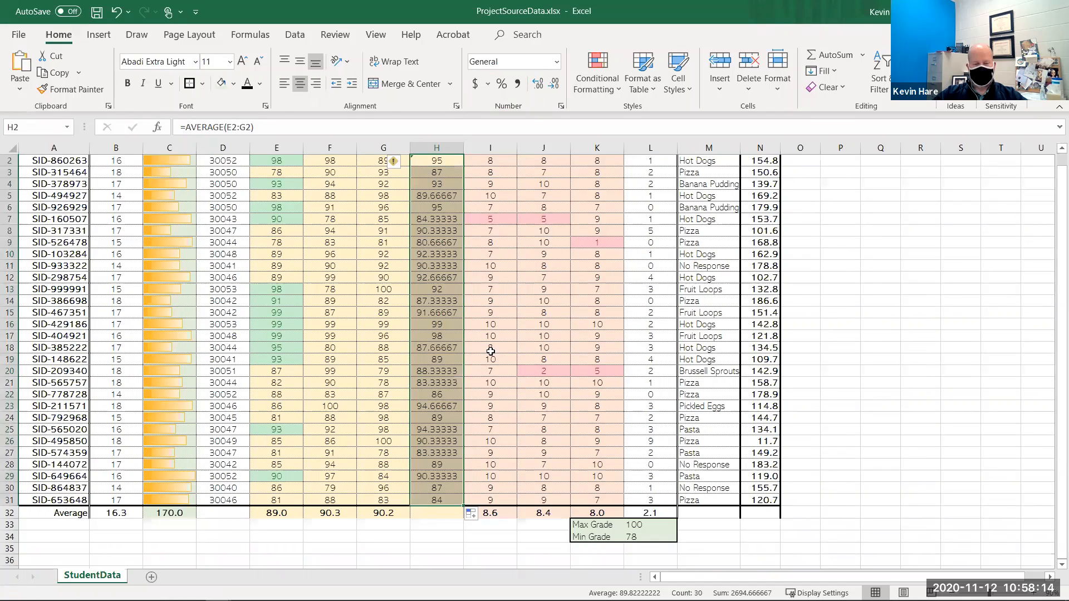
scroll(441, 294, up, 1)
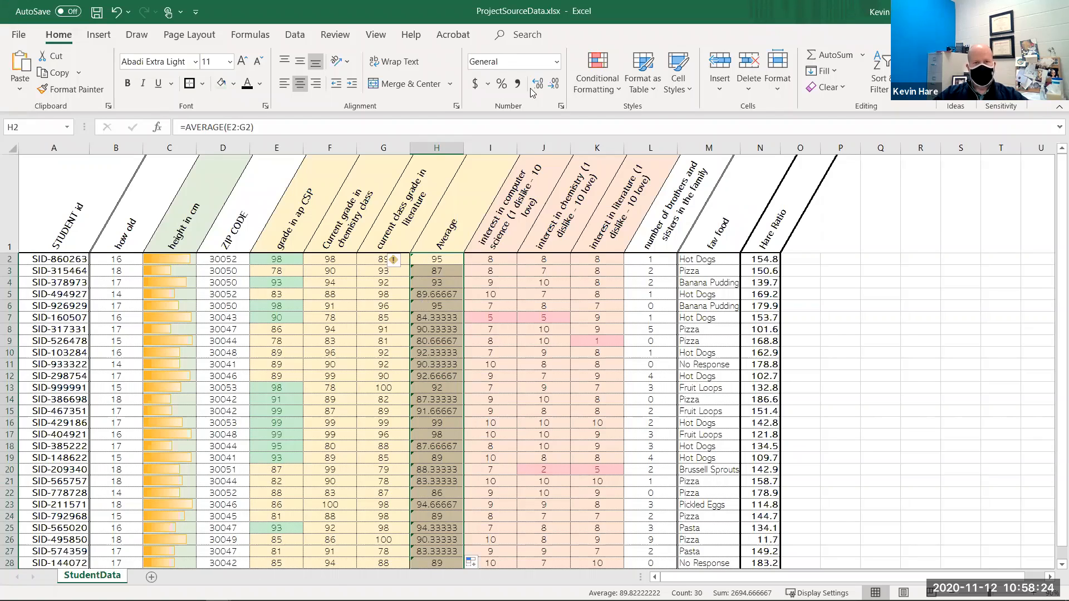
- Format the averages in column H as numbers with one decimal place
click(555, 87)
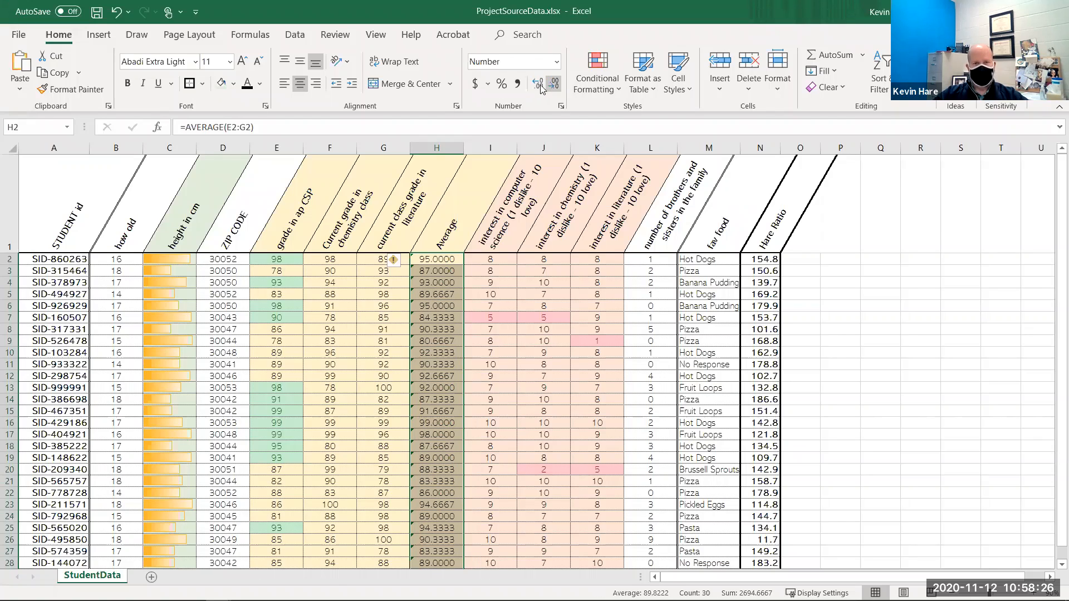
click(555, 86)
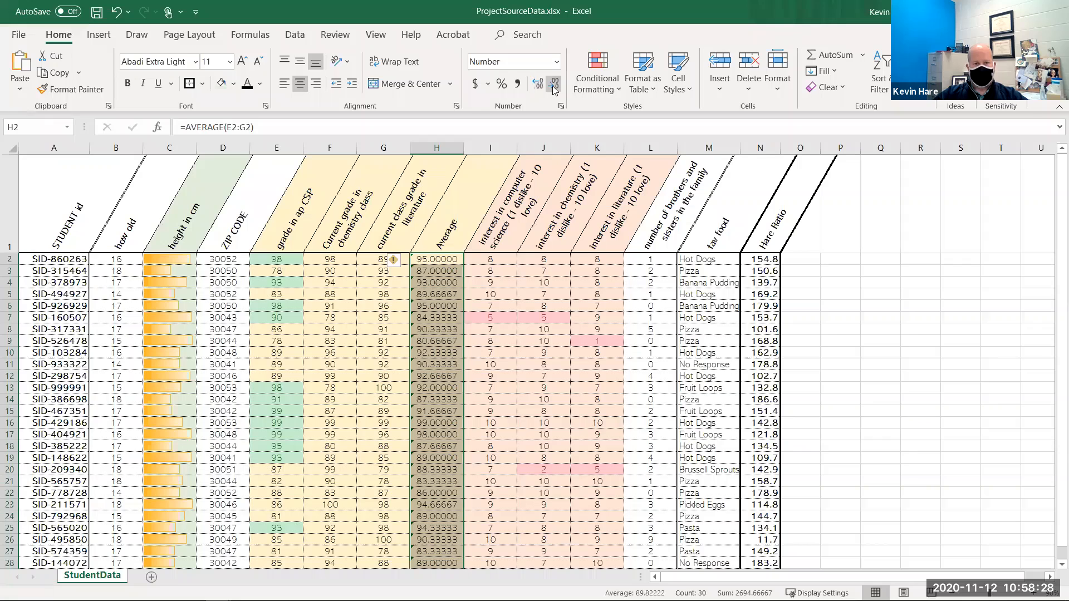
click(553, 87)
click(554, 87)
click(553, 87)
click(554, 87)
click(554, 86)
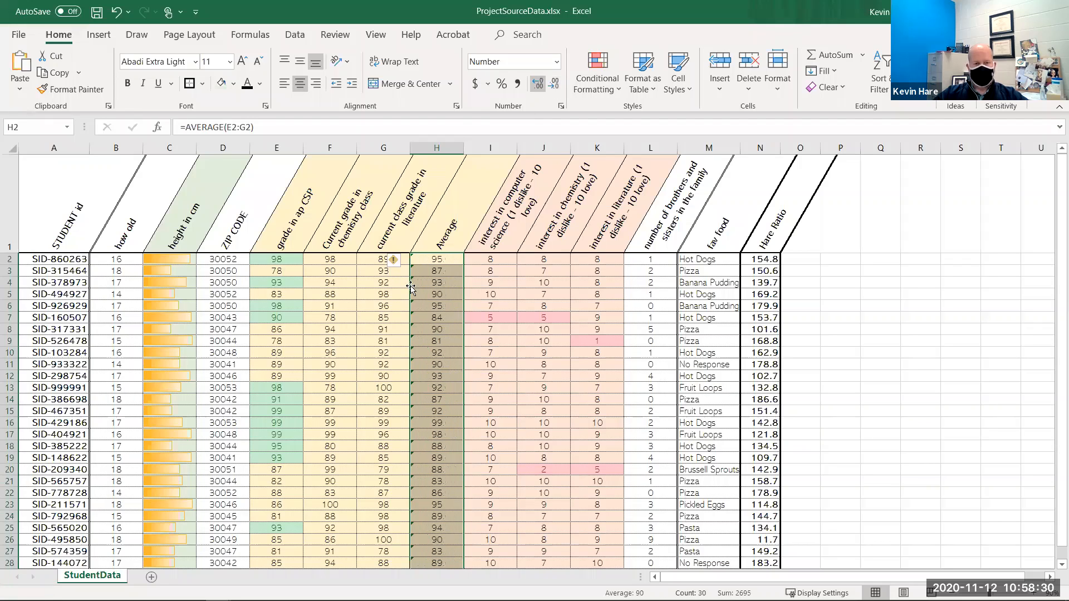
click(444, 271)
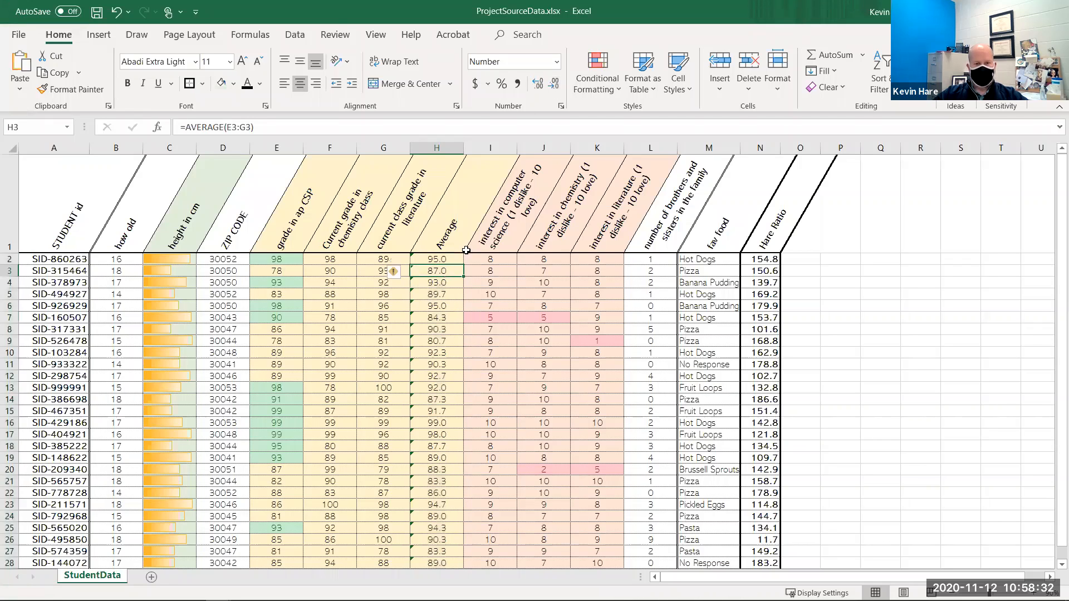
scroll(436, 283, down, 1)
scroll(434, 369, up, 1)
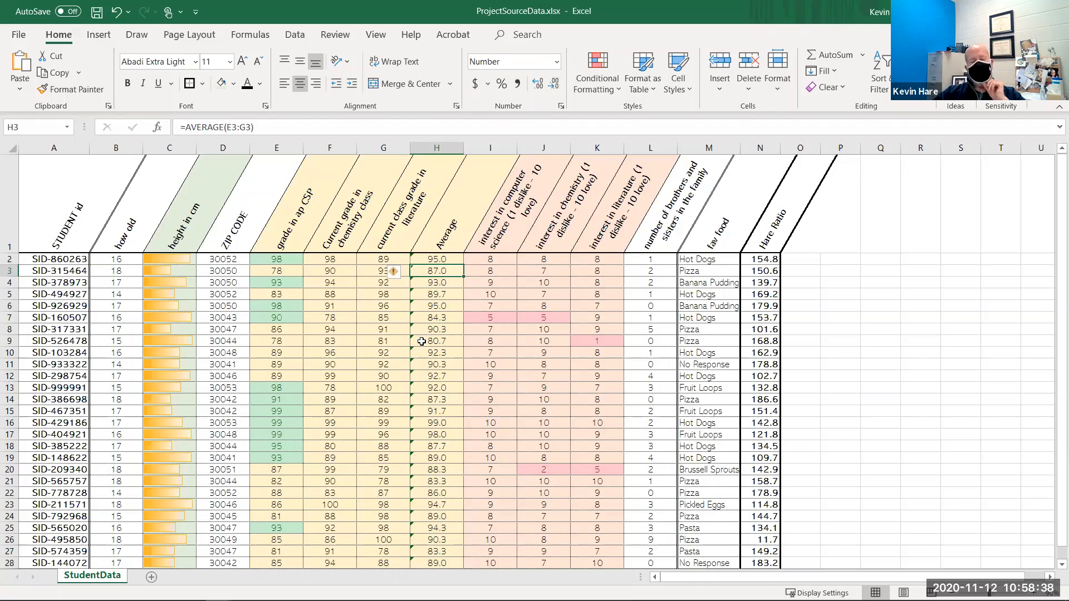
- Insert another new column at I and title it Grade
right_click(490, 152)
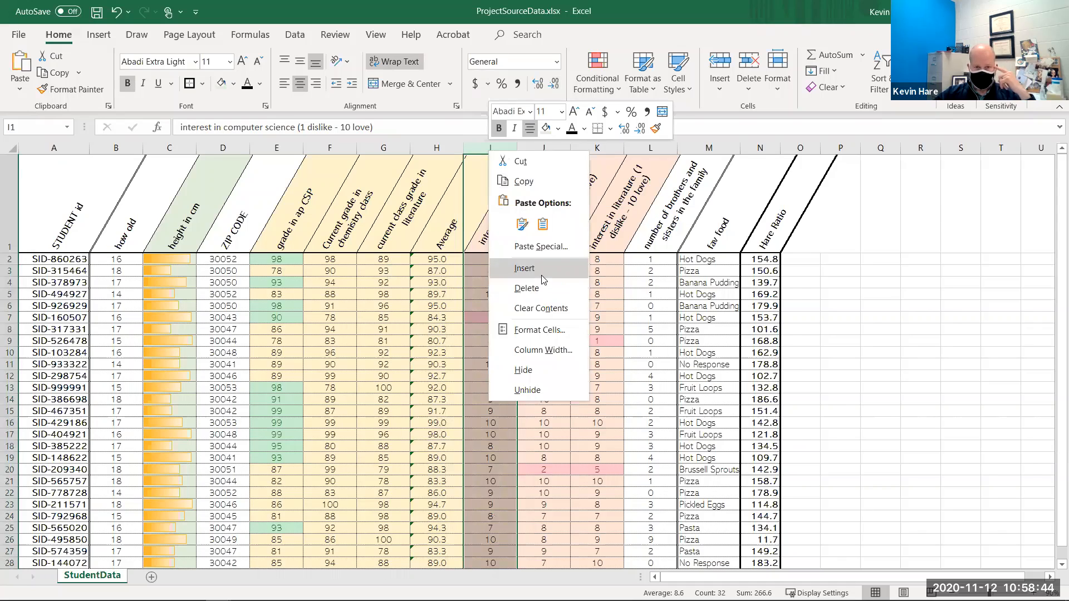
click(538, 271)
click(509, 236)
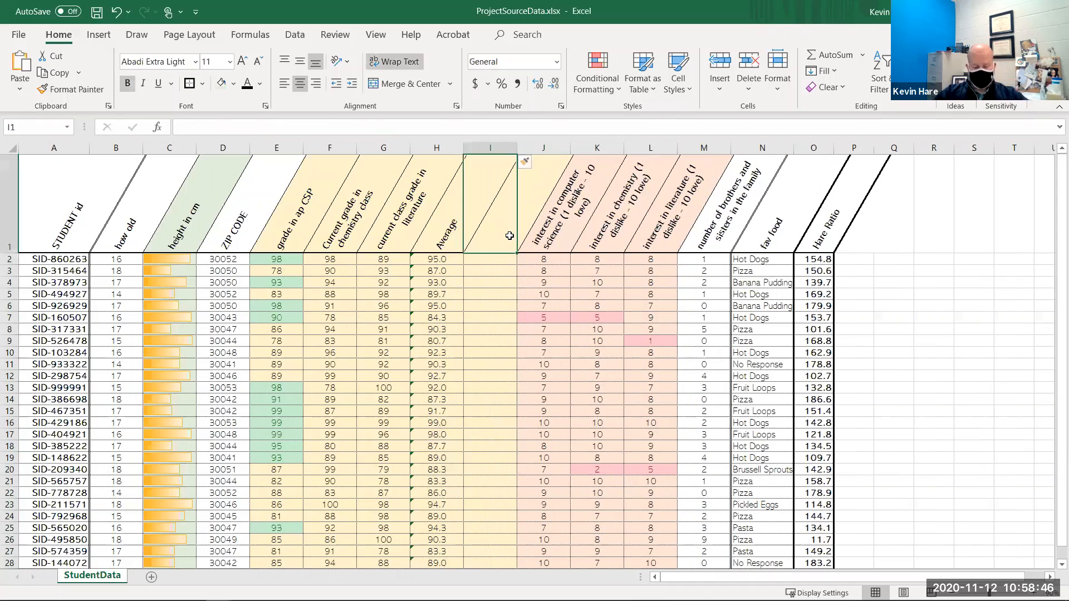
text(Grade)
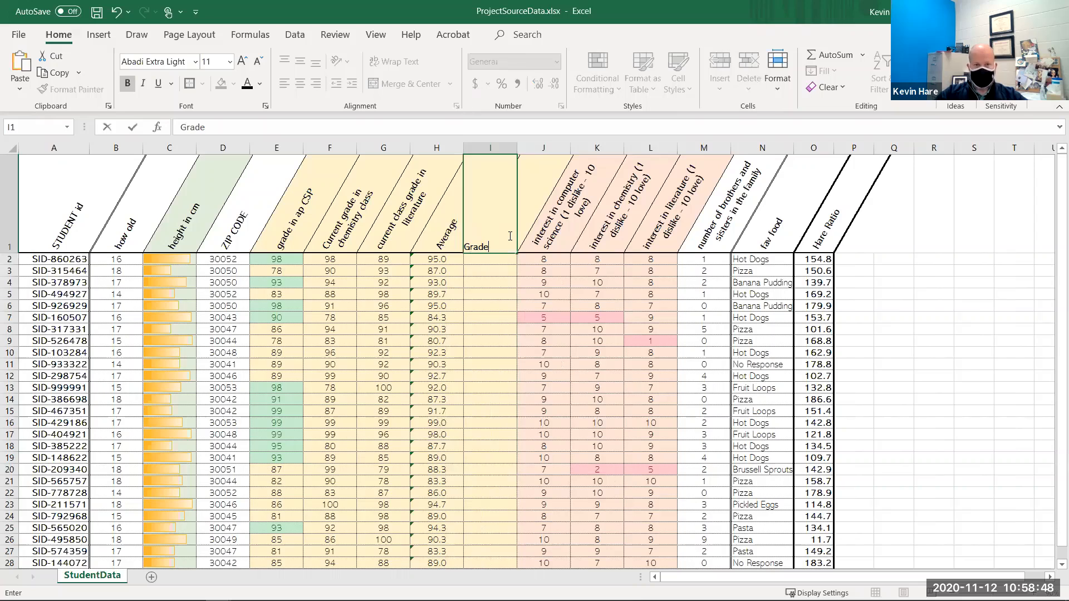
key(Return)
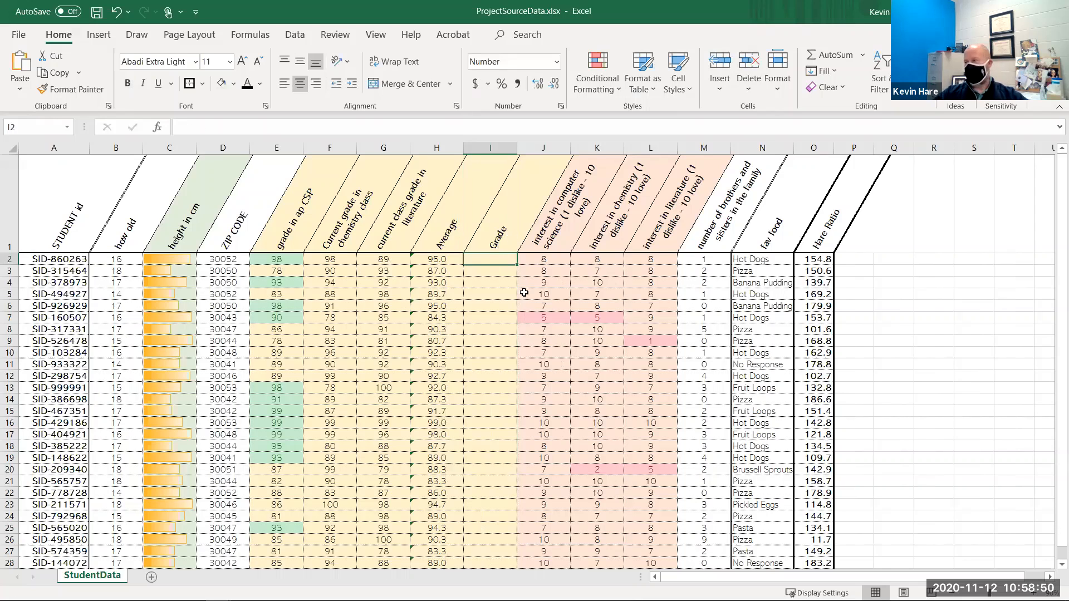
- Start an IF function in I2 with the logical test H2>=95
click(157, 128)
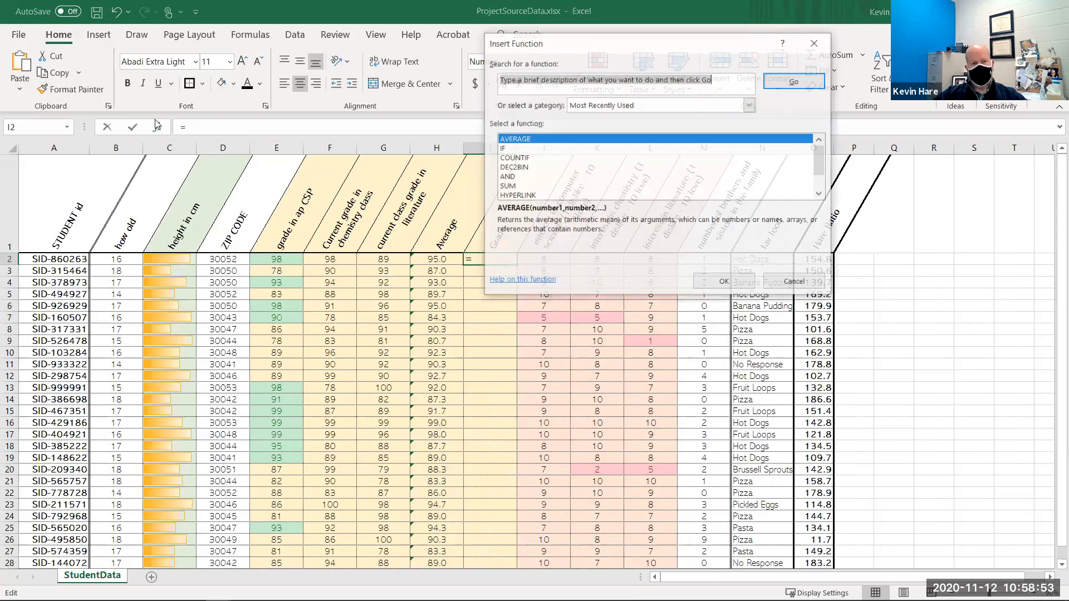
click(519, 149)
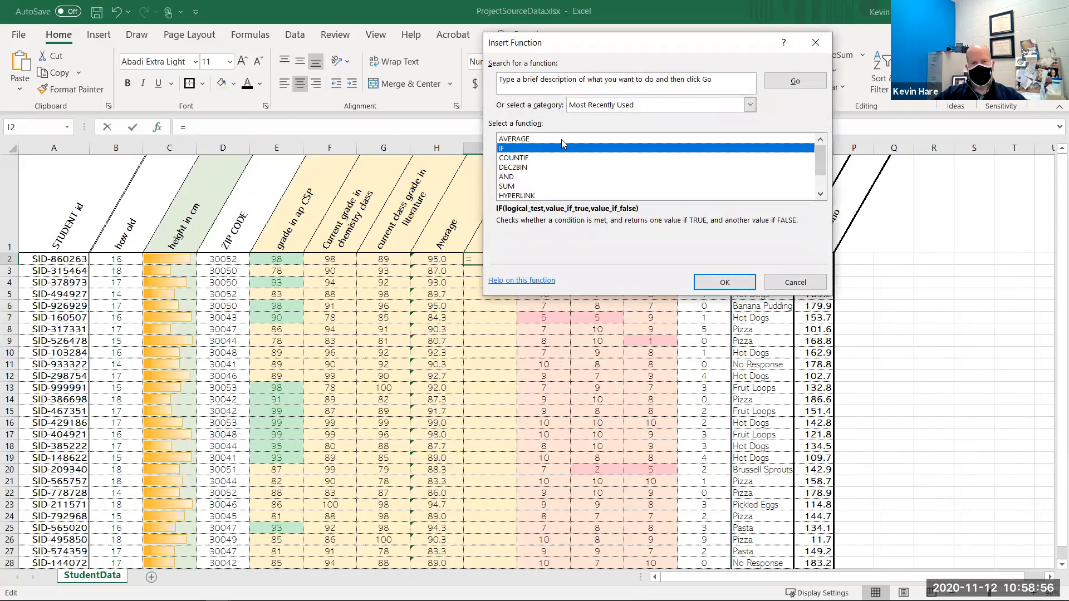
double_click(514, 147)
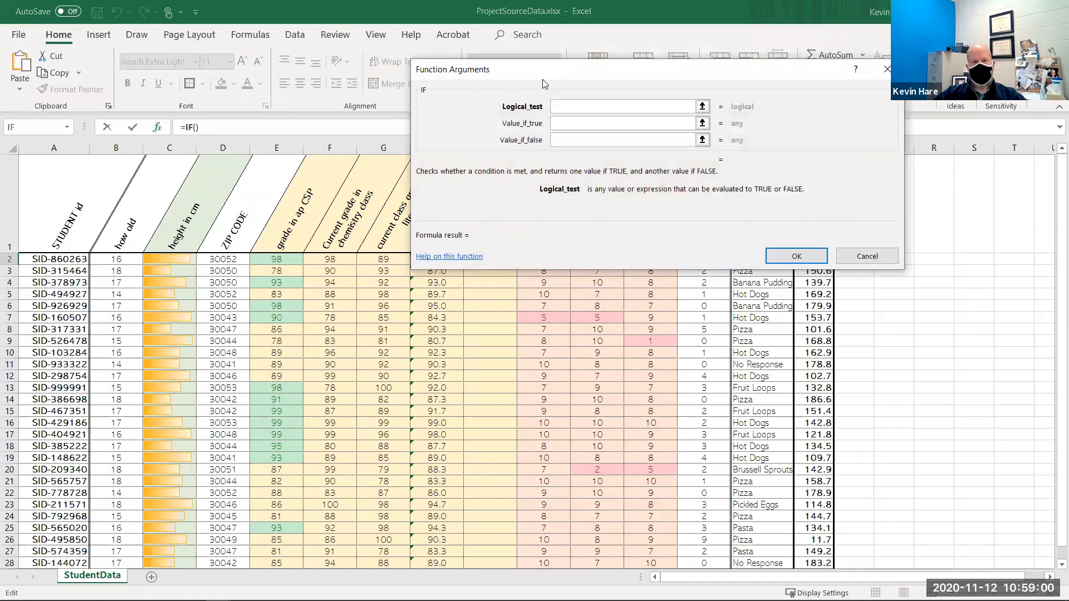
drag(588, 43, 616, 50)
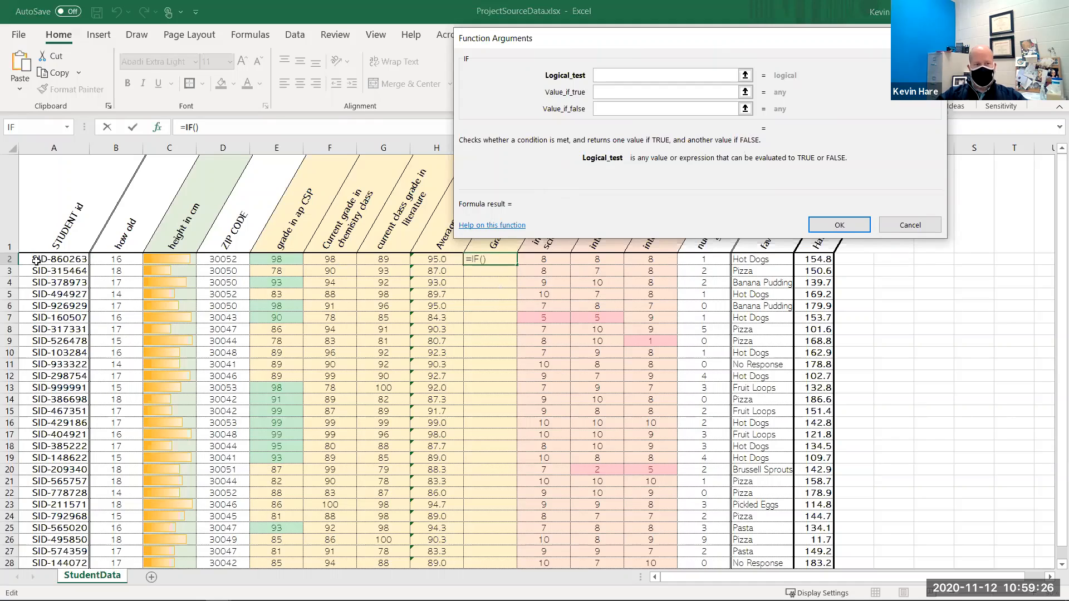
click(432, 260)
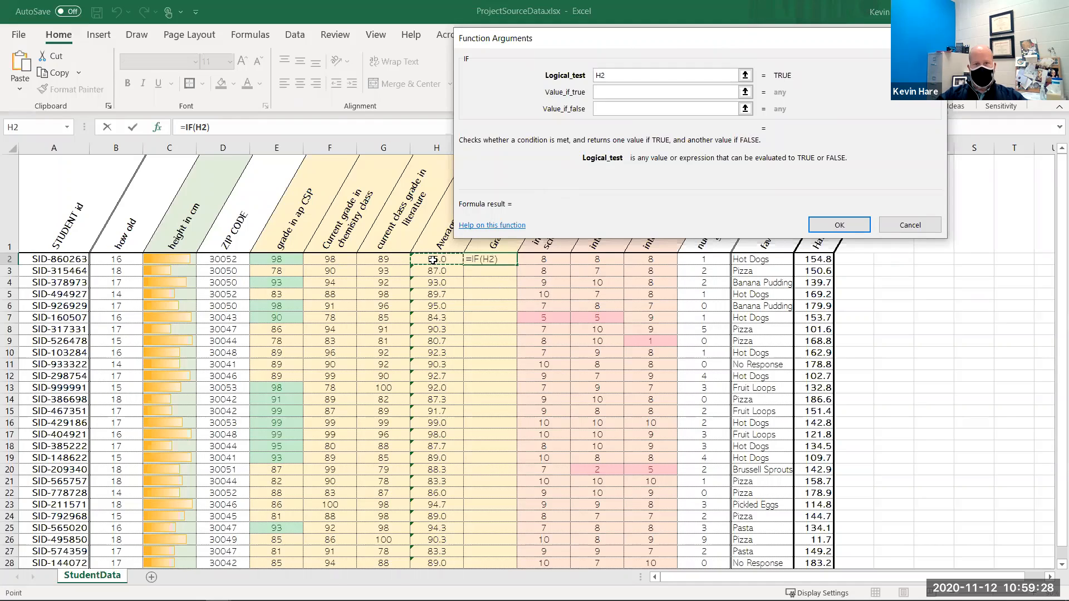
text(>)
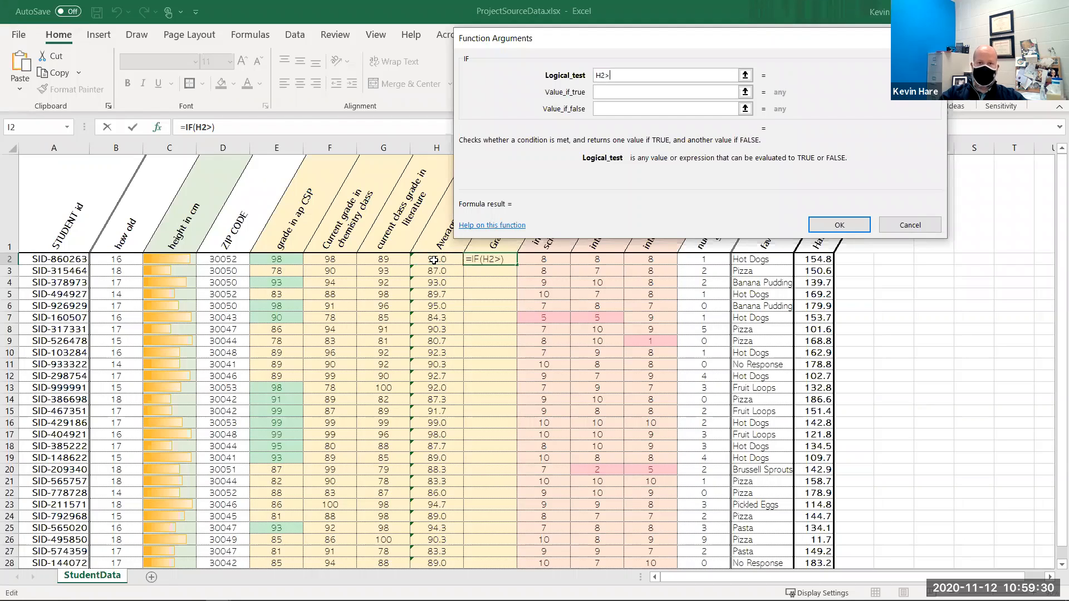
text(=95)
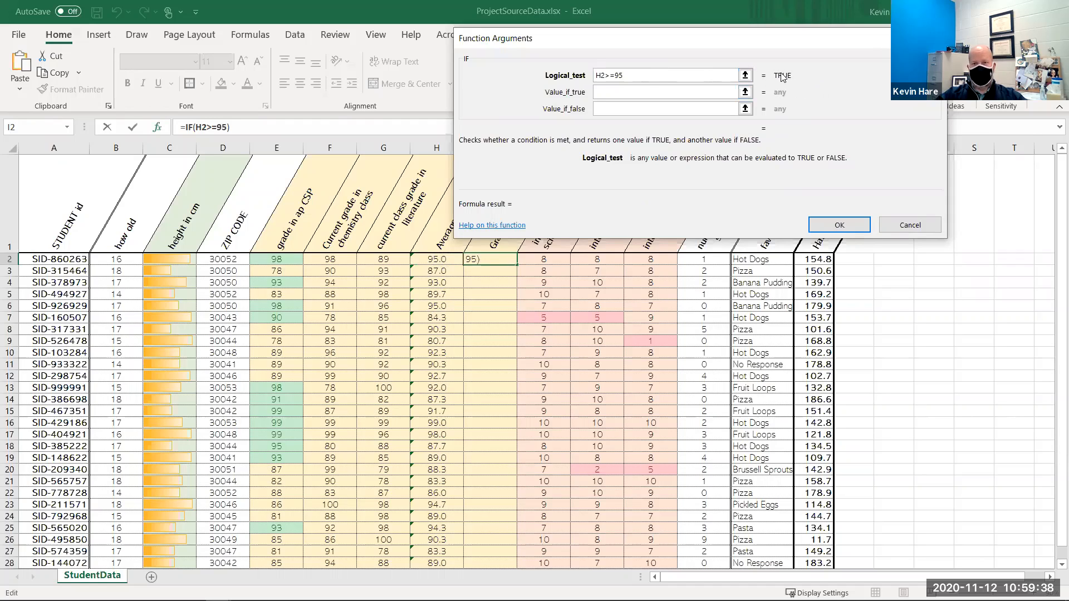
key(BackSpace)
text(4)
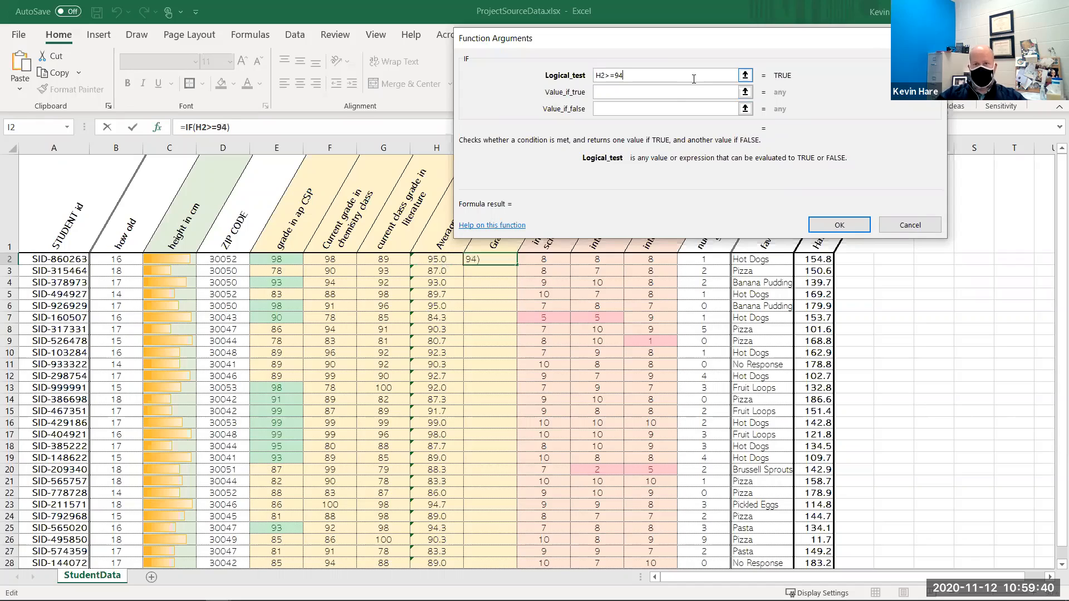
click(676, 95)
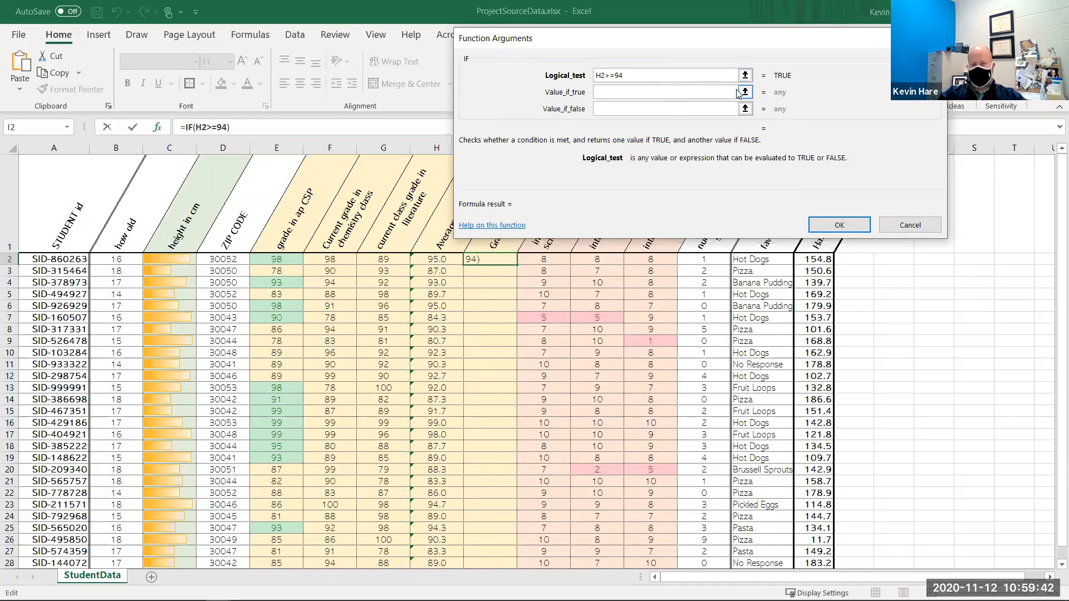
key(BackSpace)
text(6)
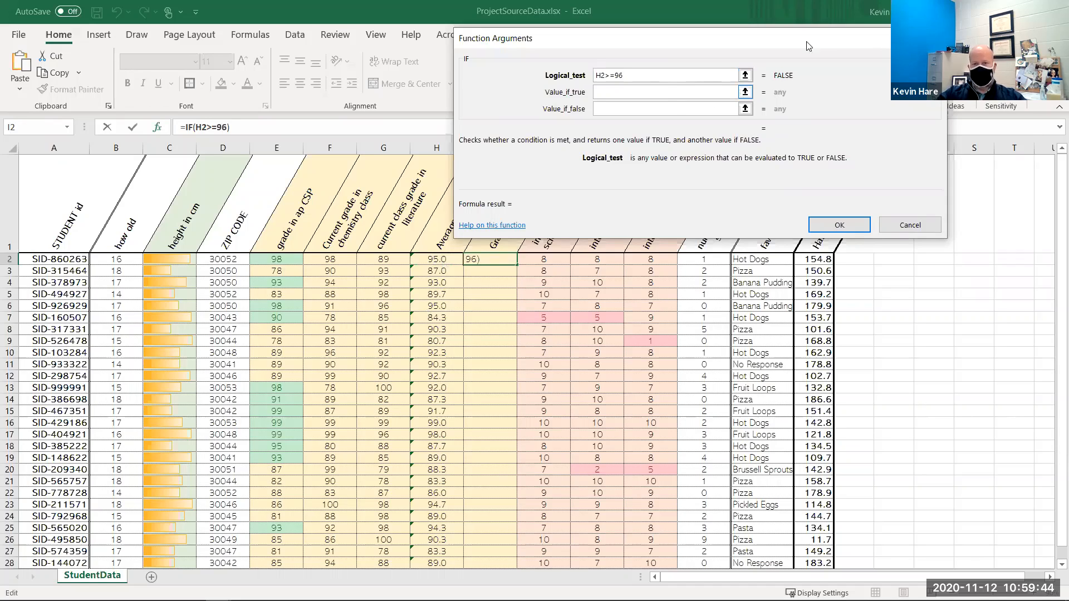
key(BackSpace)
text(5)
key(Tab)
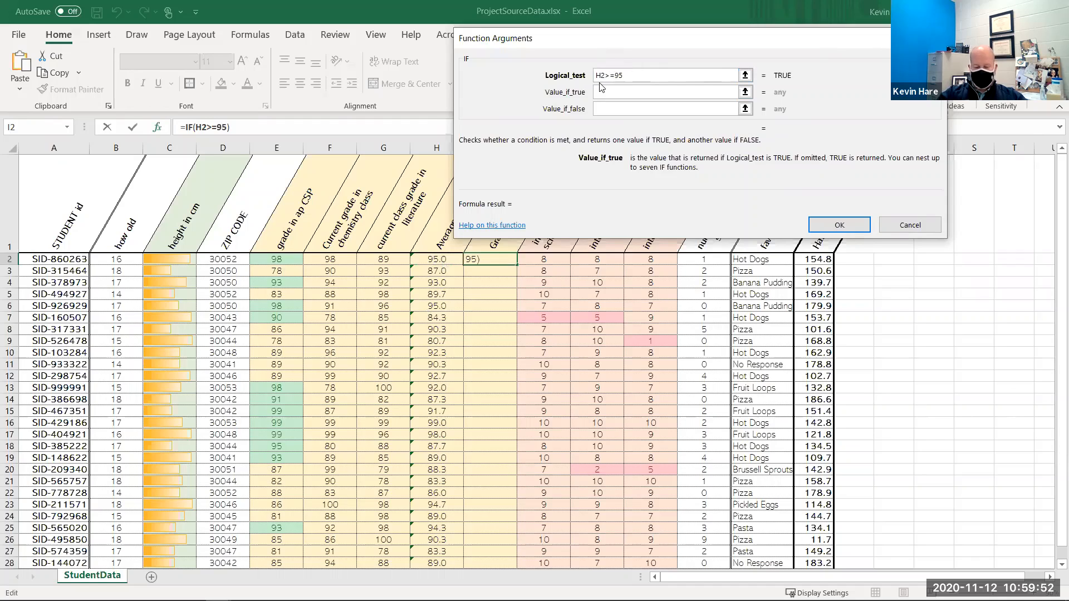
- Set the IF to return "Pass" when true and "Fail" when false, and confirm it
text(Pass)
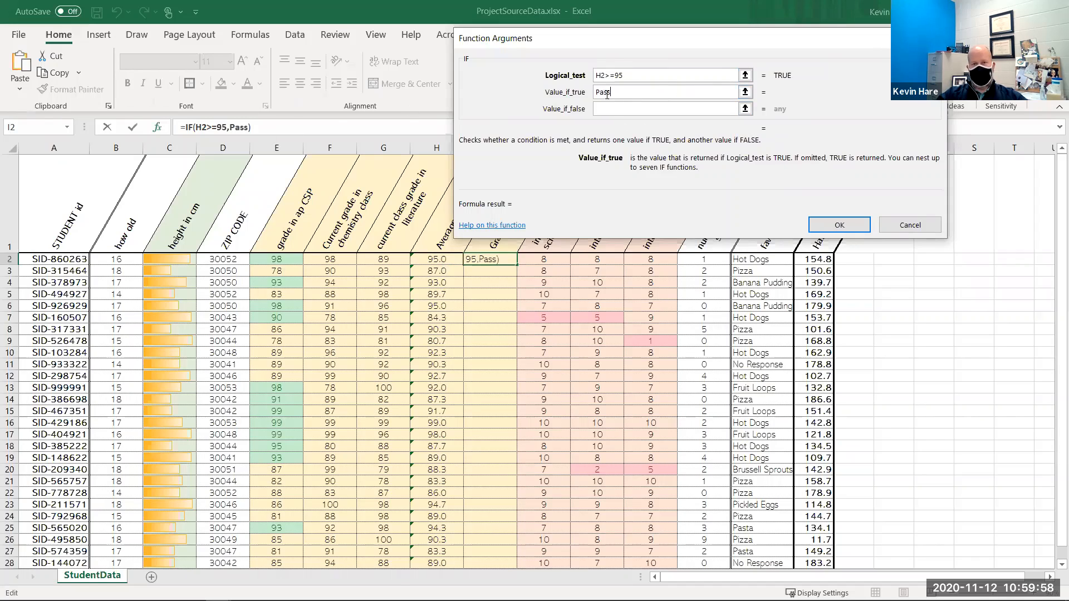
key(Tab)
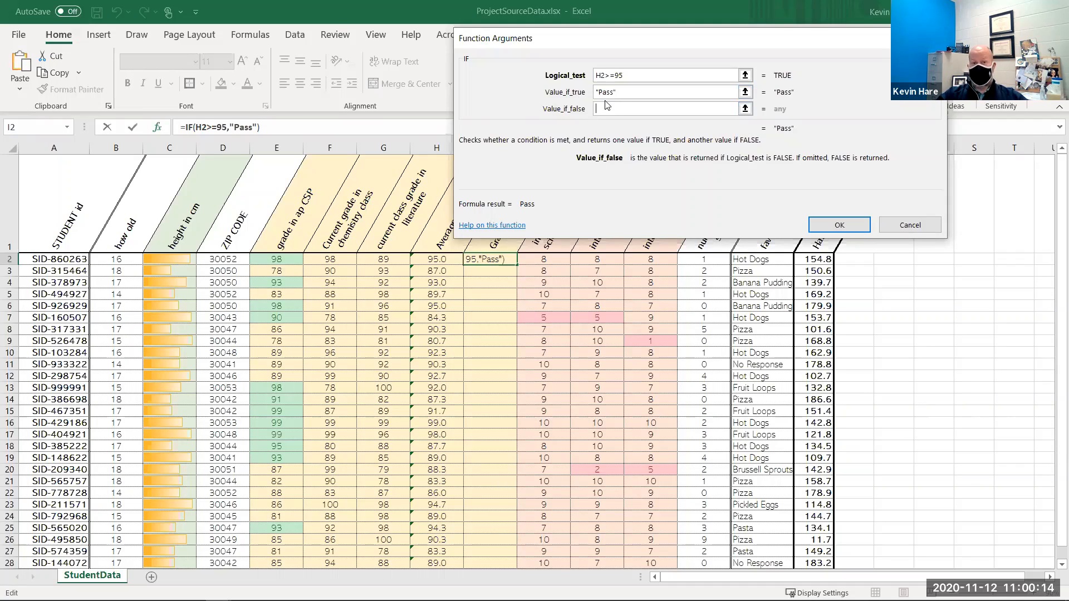
click(600, 74)
click(620, 93)
key(BackSpace)
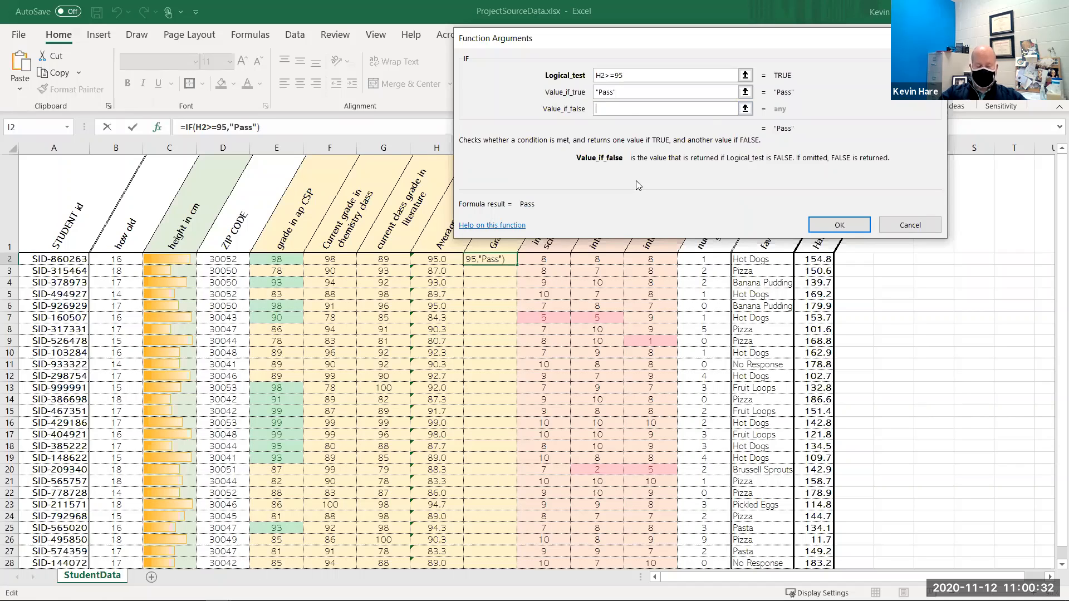
text(Fail)
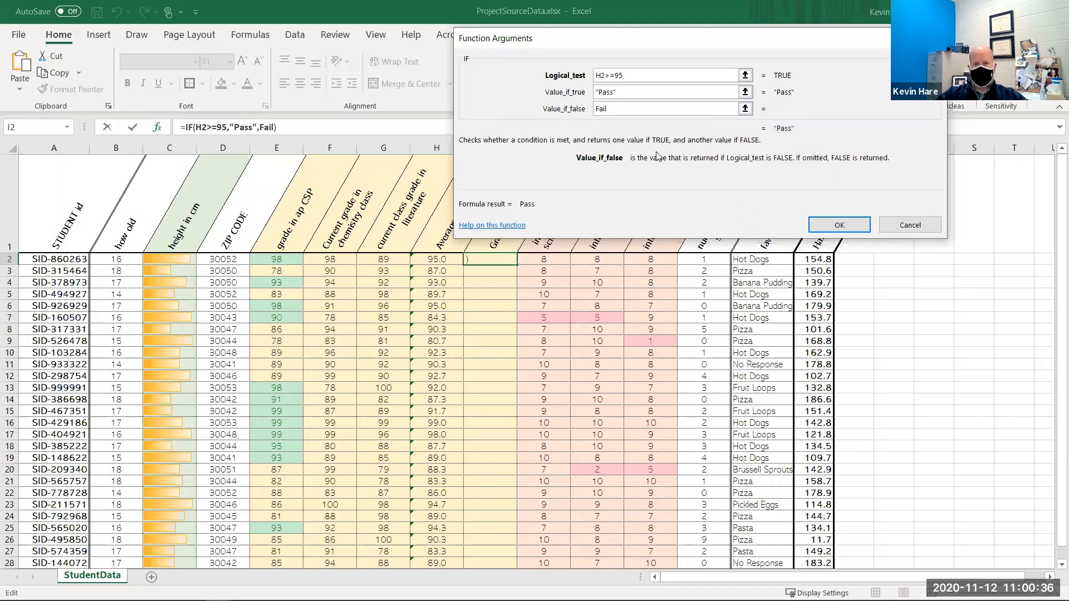
key(Tab)
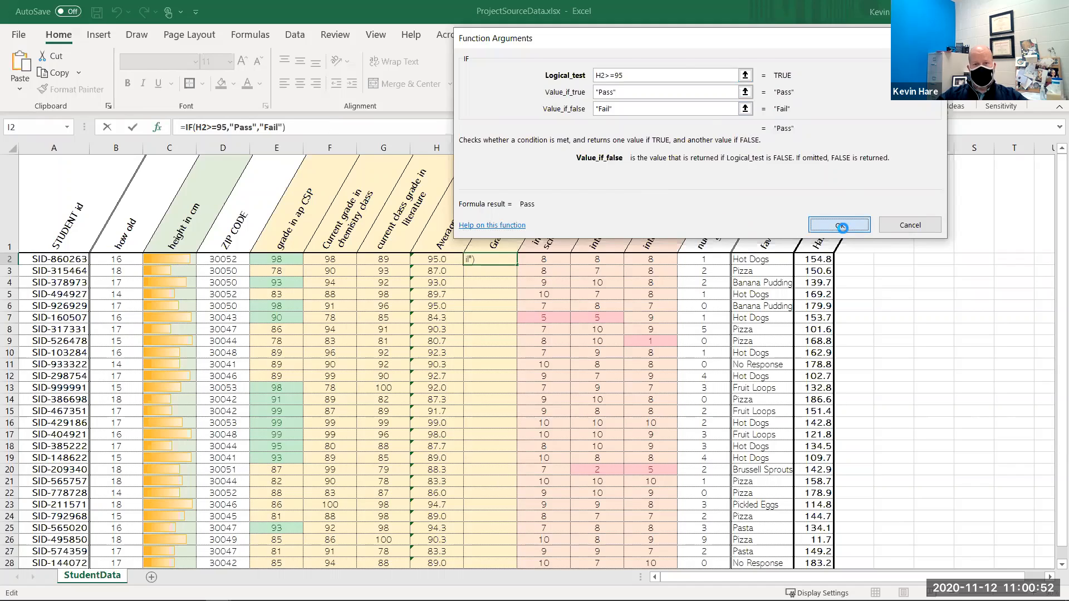
click(839, 225)
- Fill the Pass/Fail formula down through I31
drag(519, 264, 493, 506)
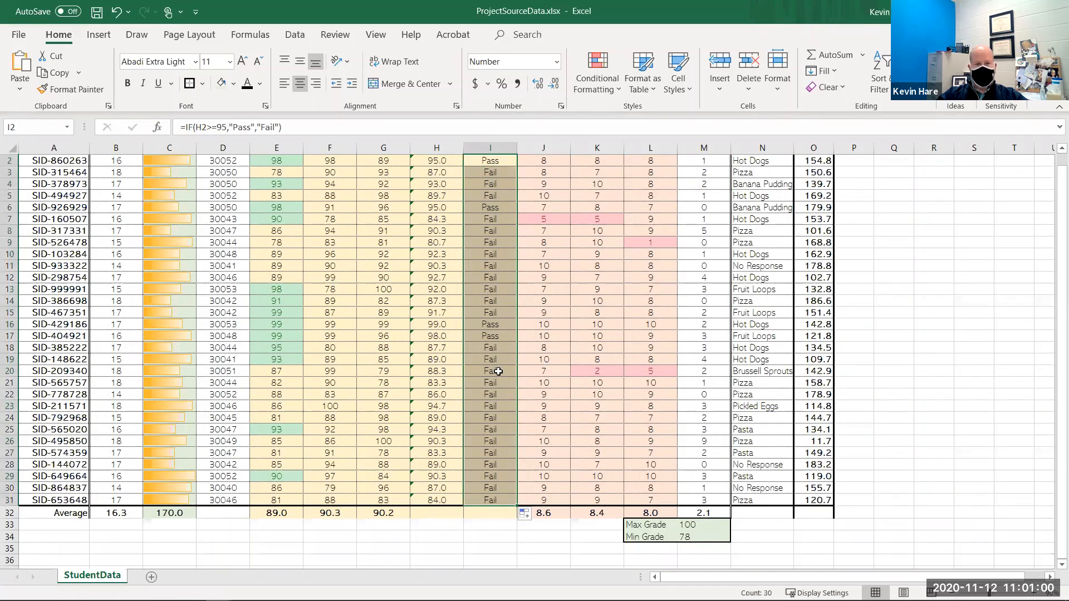
scroll(499, 371, up, 1)
click(490, 306)
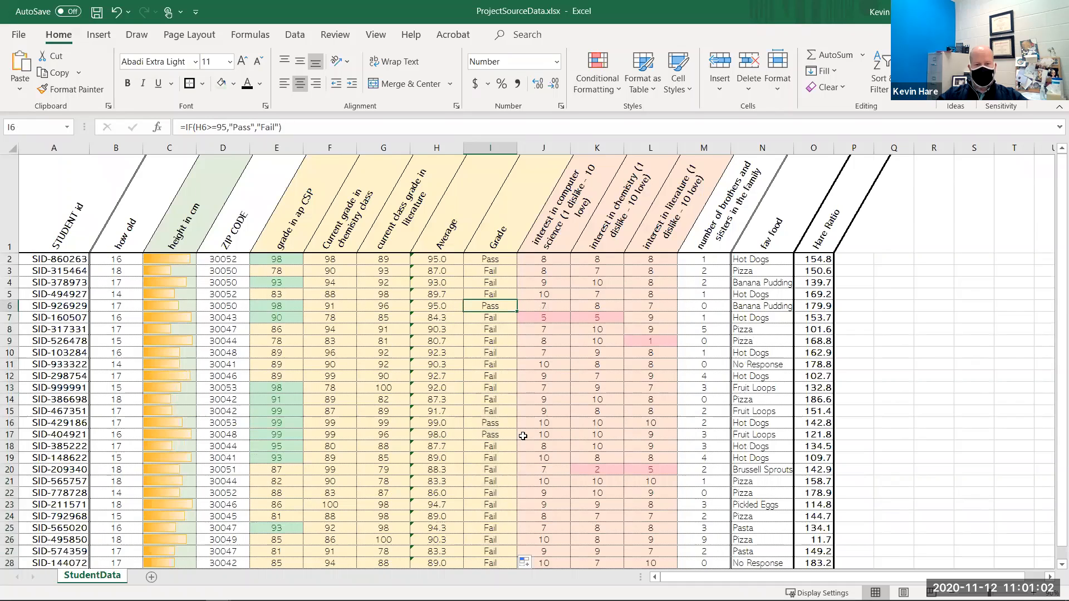
scroll(497, 412, down, 1)
scroll(470, 272, up, 1)
click(617, 83)
mouse_move(640, 247)
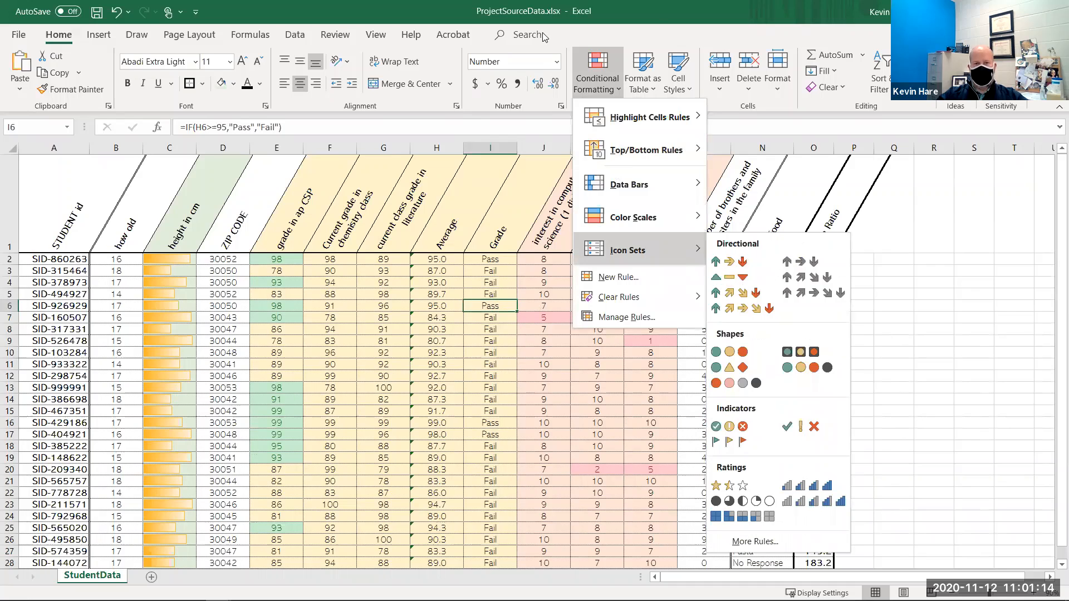
click(461, 342)
- Reopen the IF arguments for I2 and change the true result to "A"
click(493, 260)
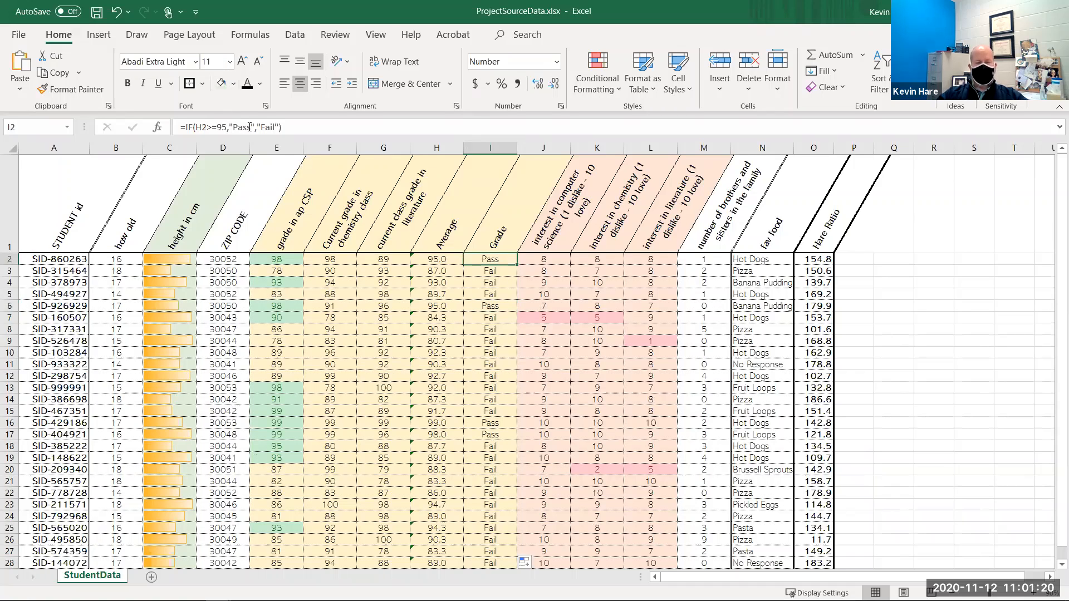
click(158, 129)
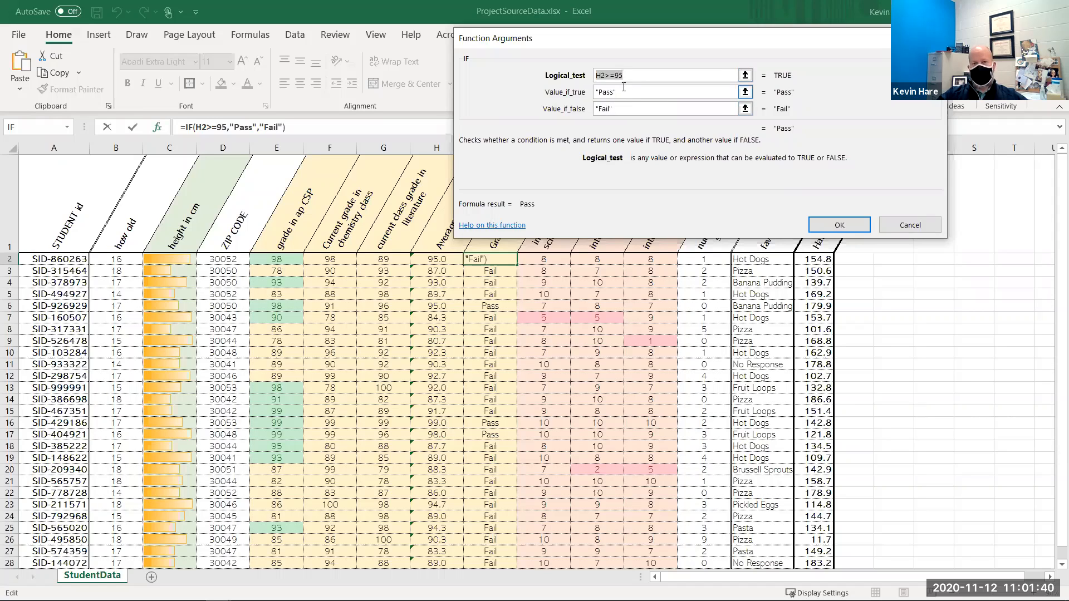
key(Tab)
text("A")
key(Tab)
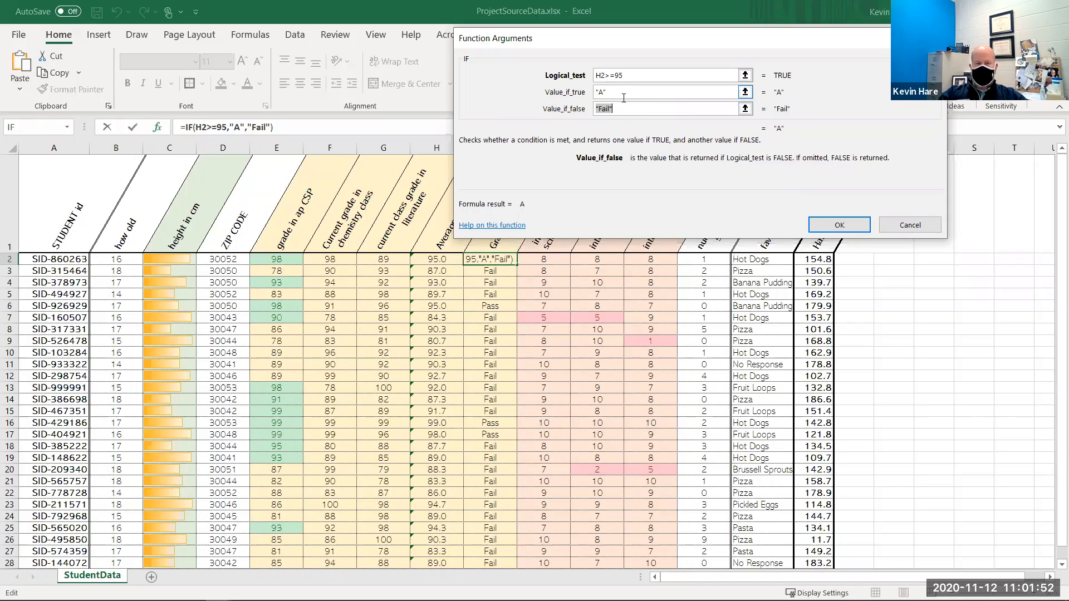
- Replace the false result with a nested IF(H2>=90,"B","C")
key(BackSpace)
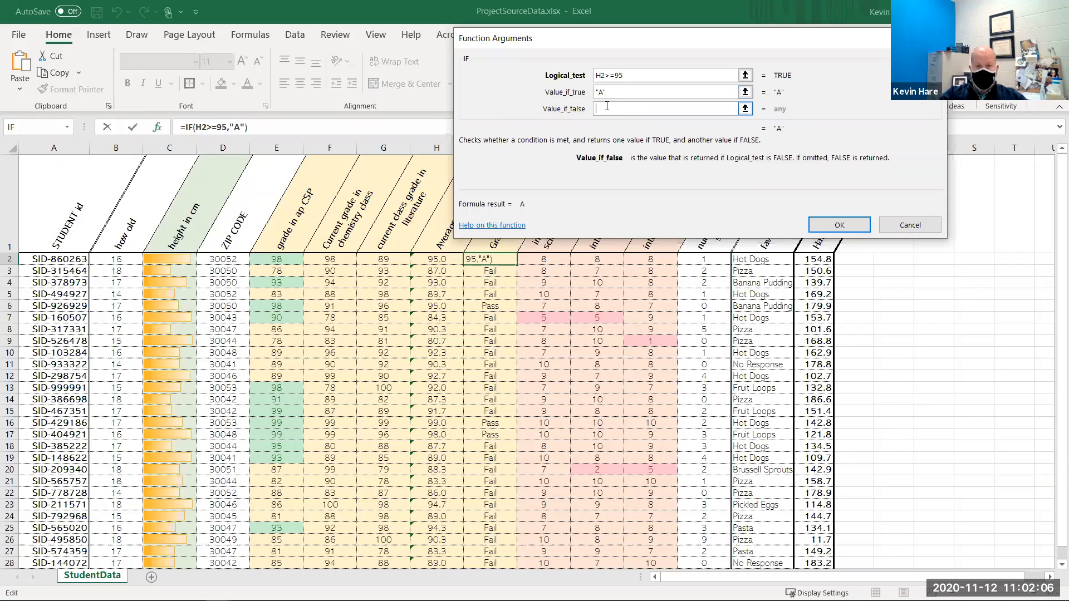
text(if)
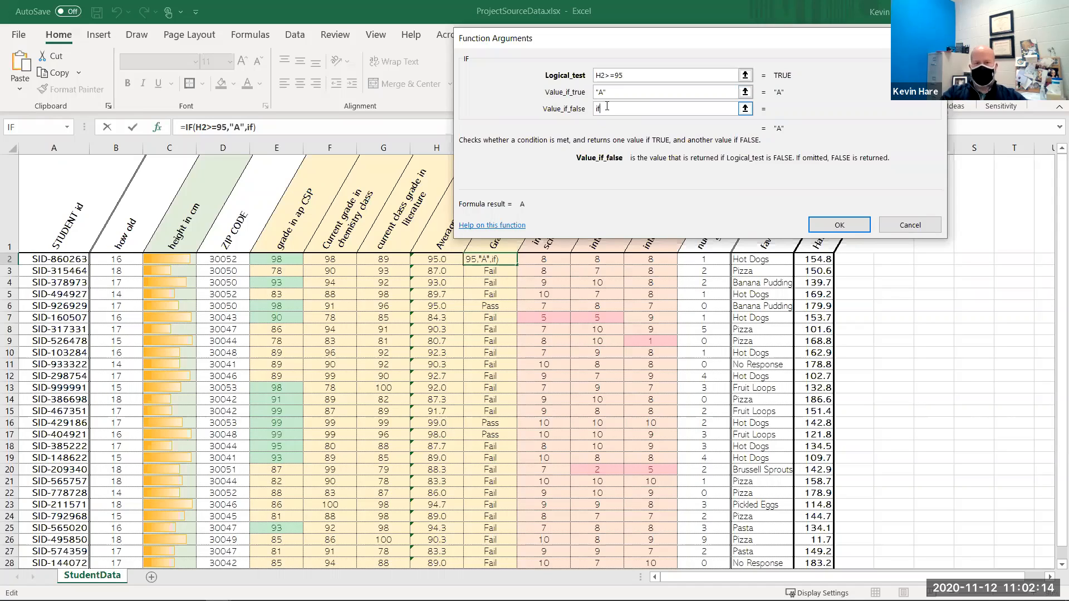
text(()
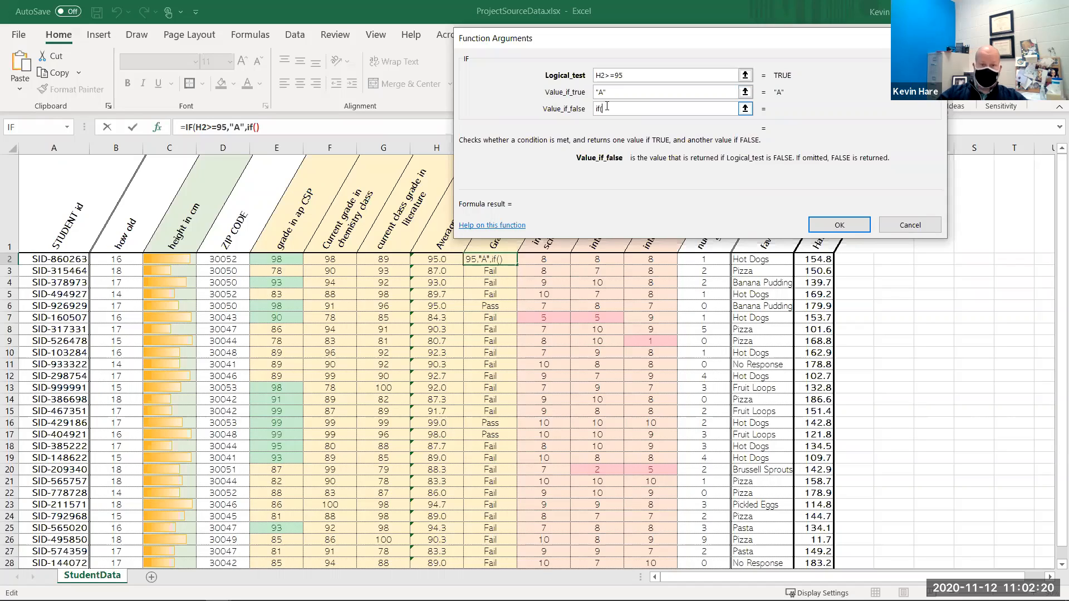
click(443, 258)
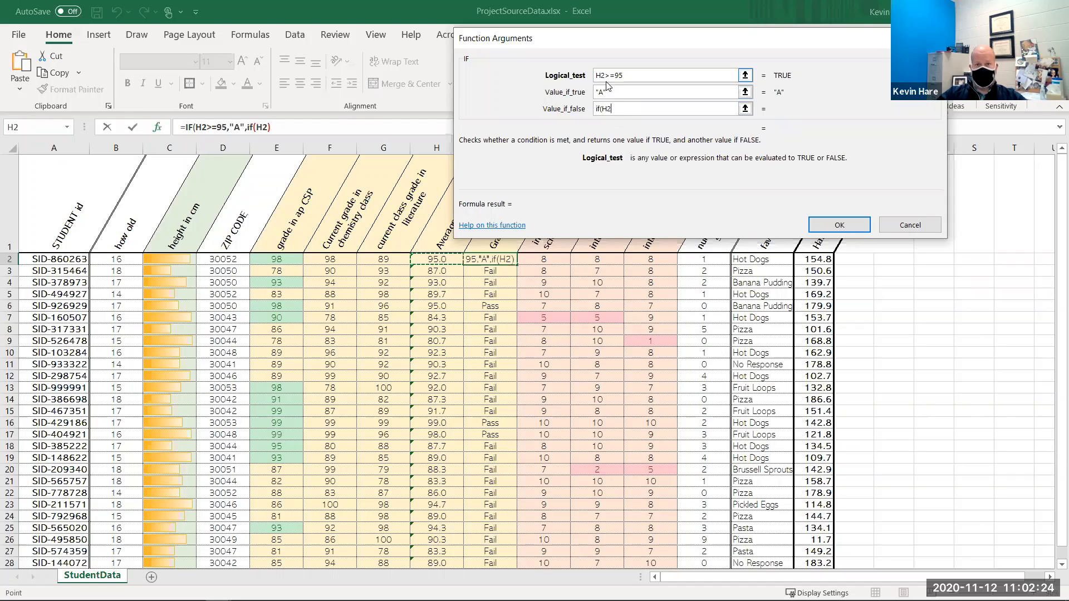
text(>)
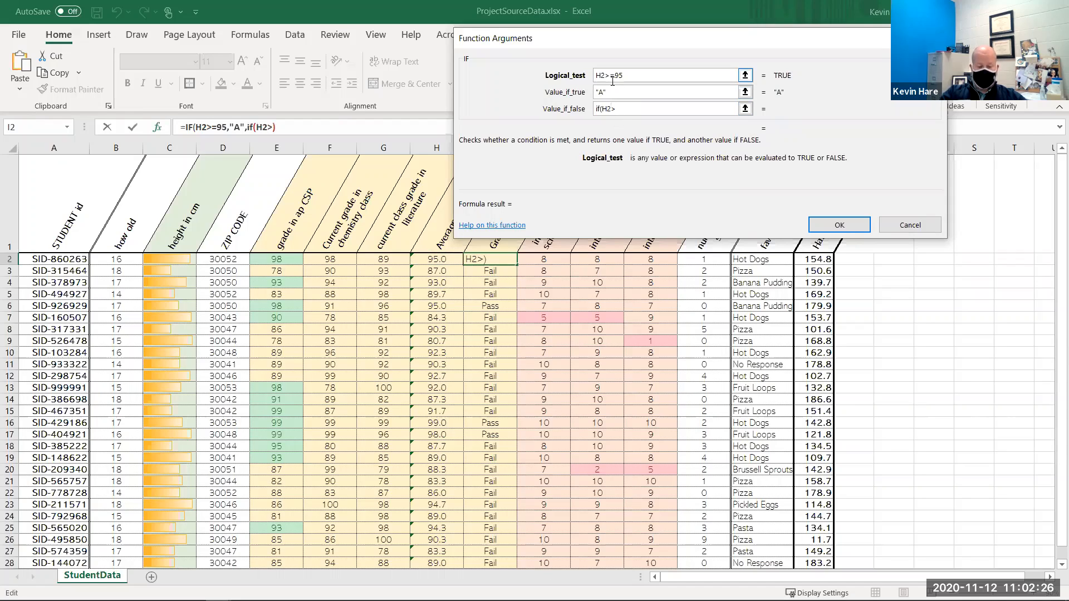
text(90)
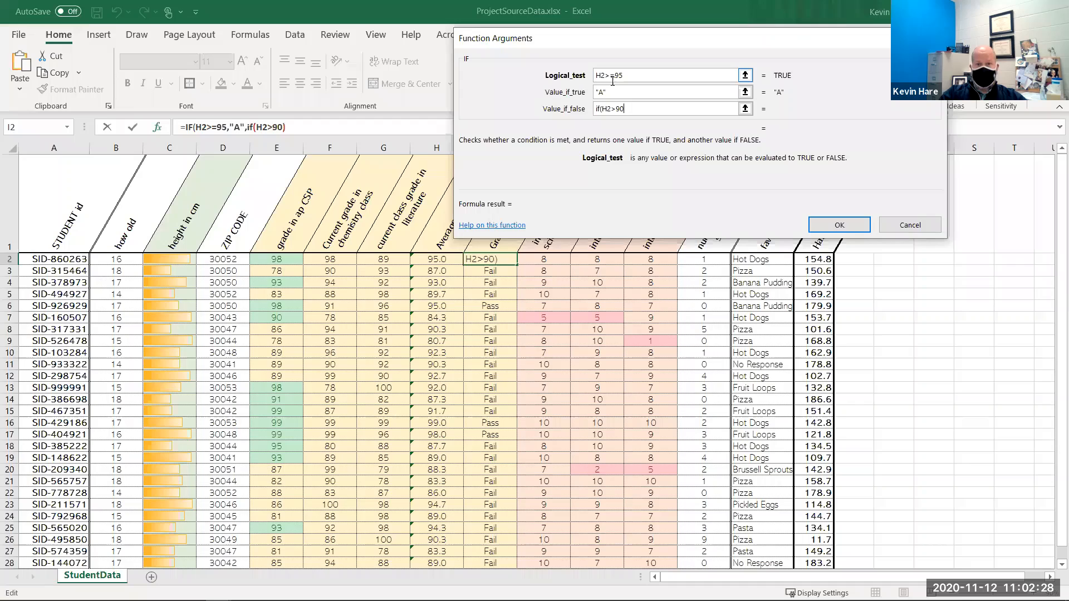
key(Left)
text(=90)
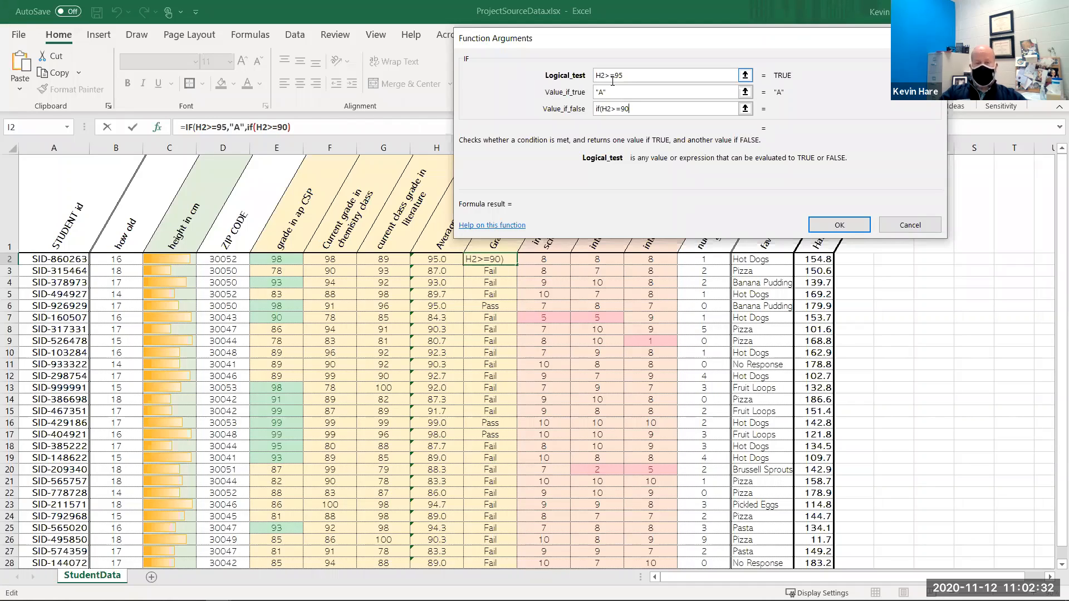
text(,"B")
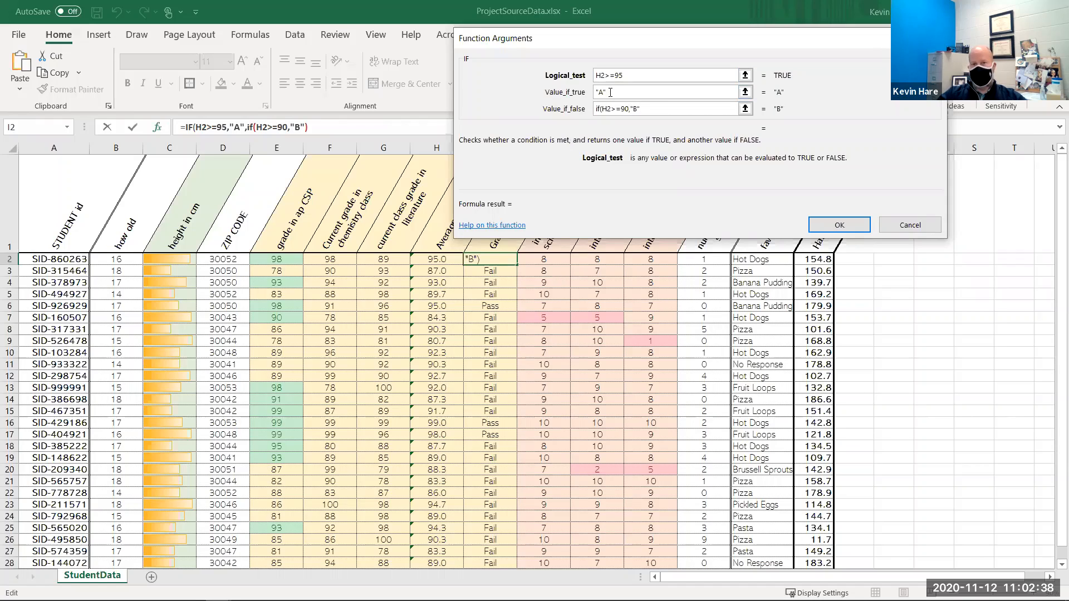
click(615, 76)
text(,)
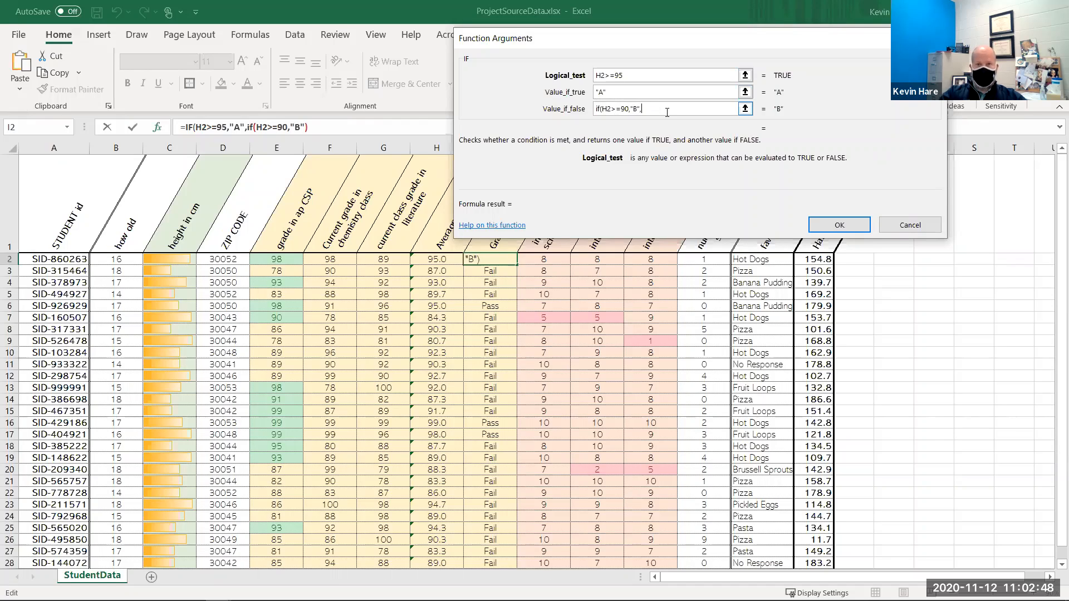
text("C")
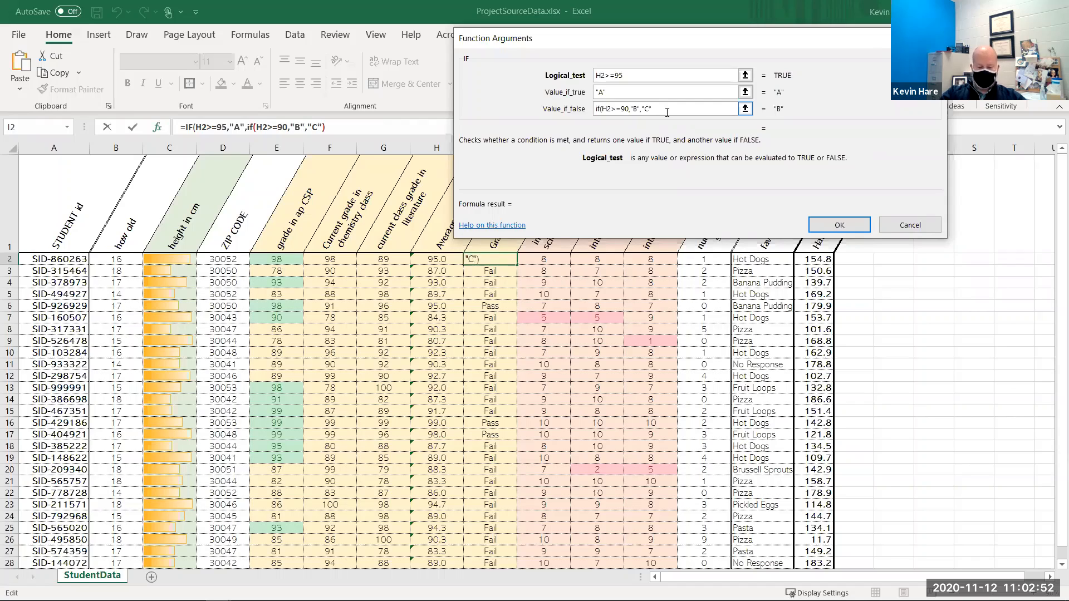
text())
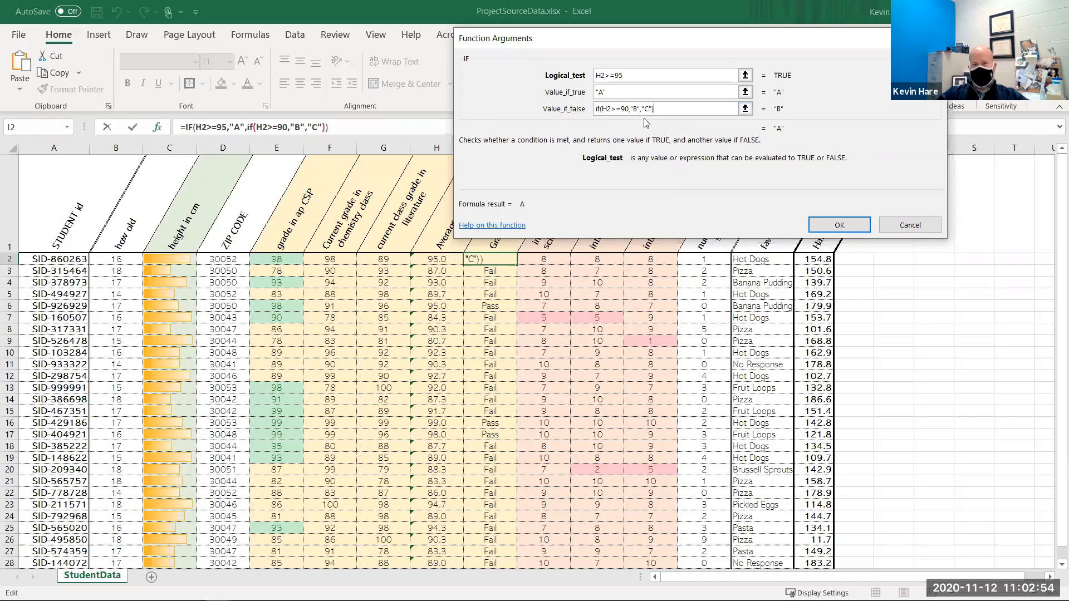
- Confirm the nested grade formula and fill it down through I31
drag(631, 106, 666, 114)
click(685, 112)
click(840, 223)
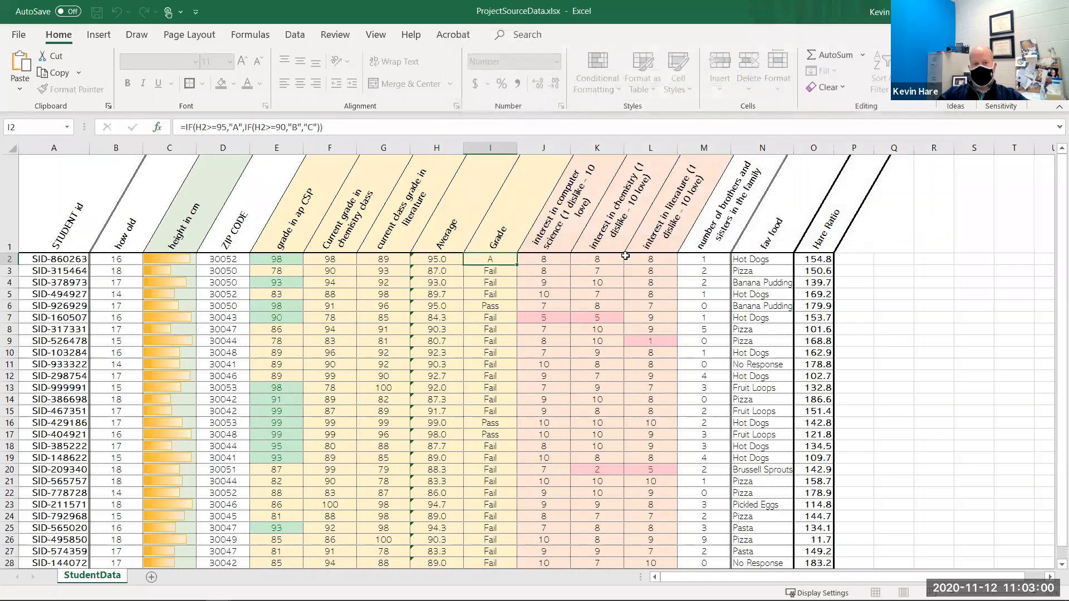
drag(517, 265, 494, 500)
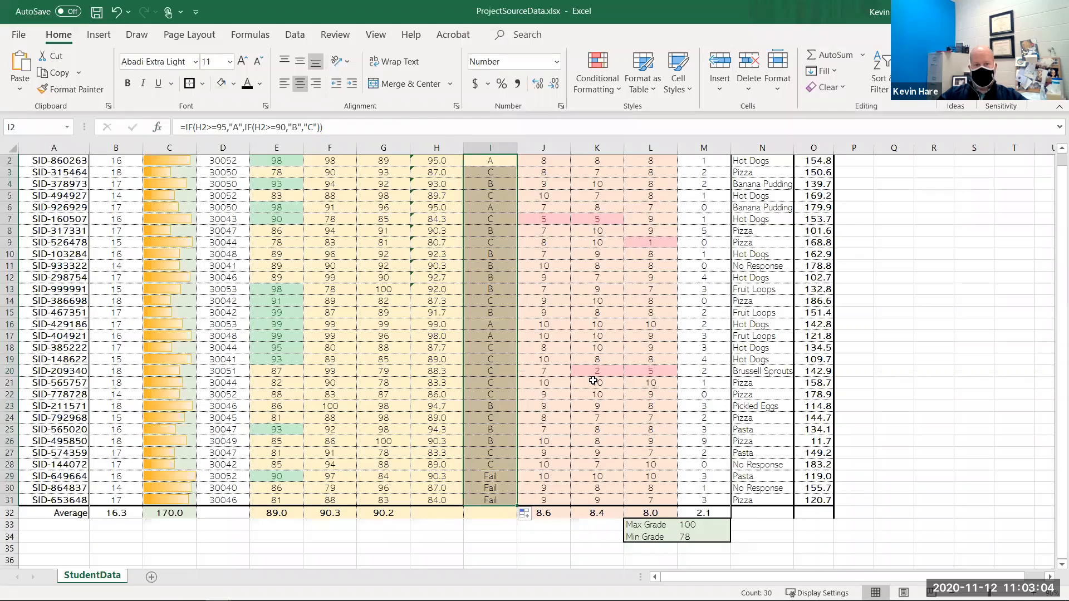
- Open the grade formula in I2 for editing and delete the final "C" result
scroll(503, 342, up, 1)
click(503, 331)
scroll(498, 412, down, 1)
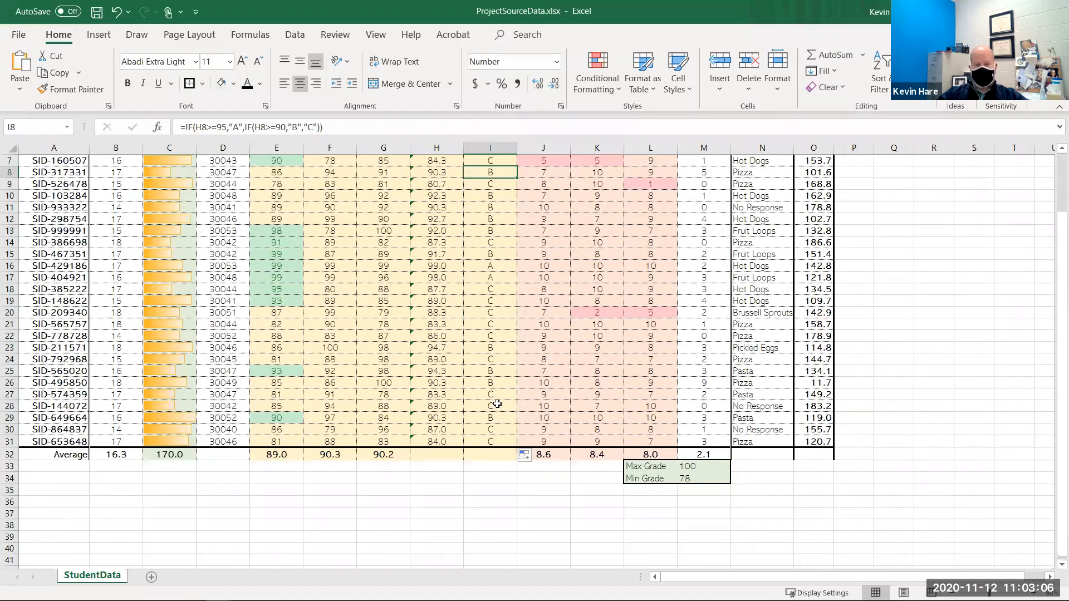
scroll(557, 356, up, 1)
click(490, 260)
click(344, 129)
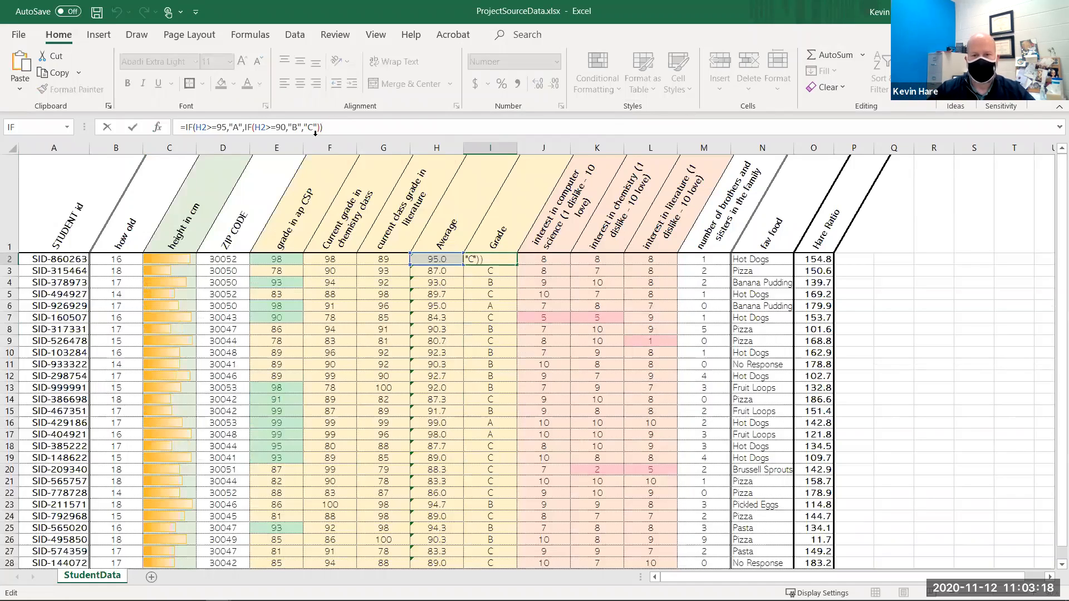
key(Left)
key(Left)
key(BackSpace)
key(BackSpace)
key(BackSpace)
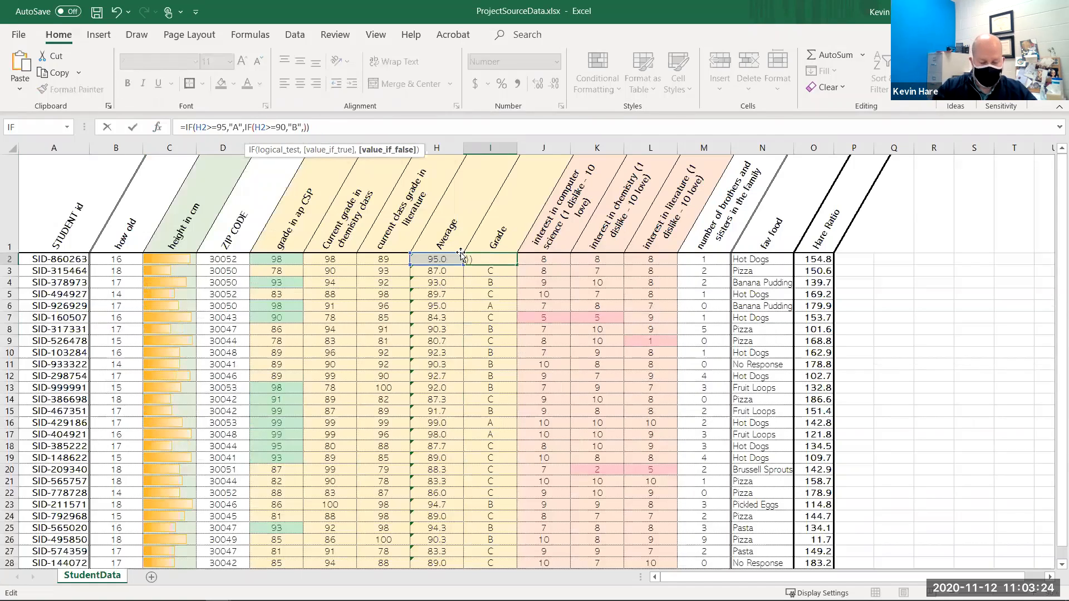
- Add a third nested IF(H2>=85,"C","F") as the false result and accept the suggested parenthesis correction
text(if)
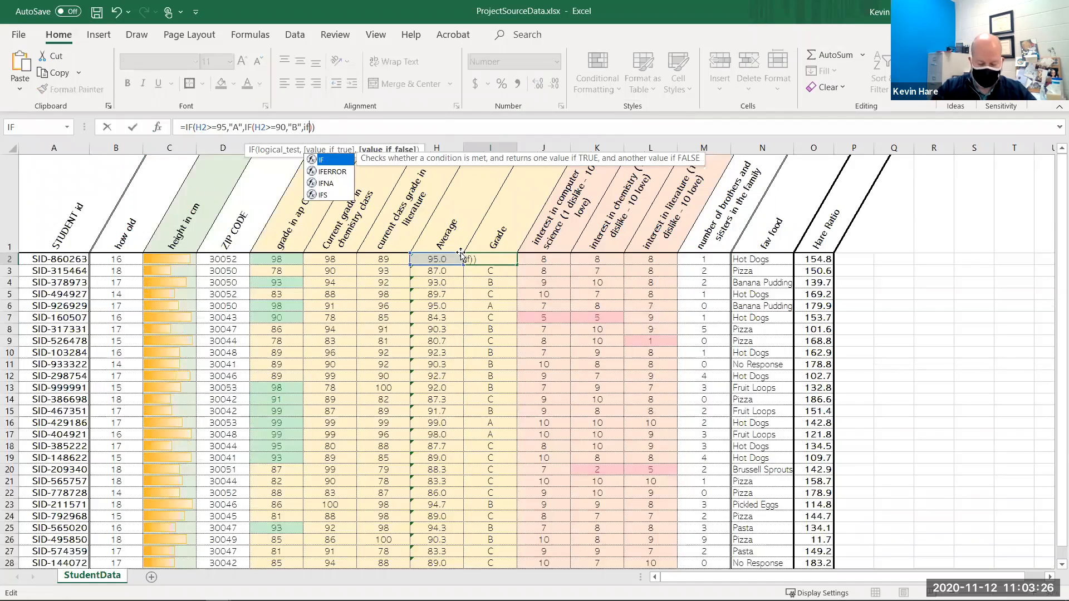
text(()
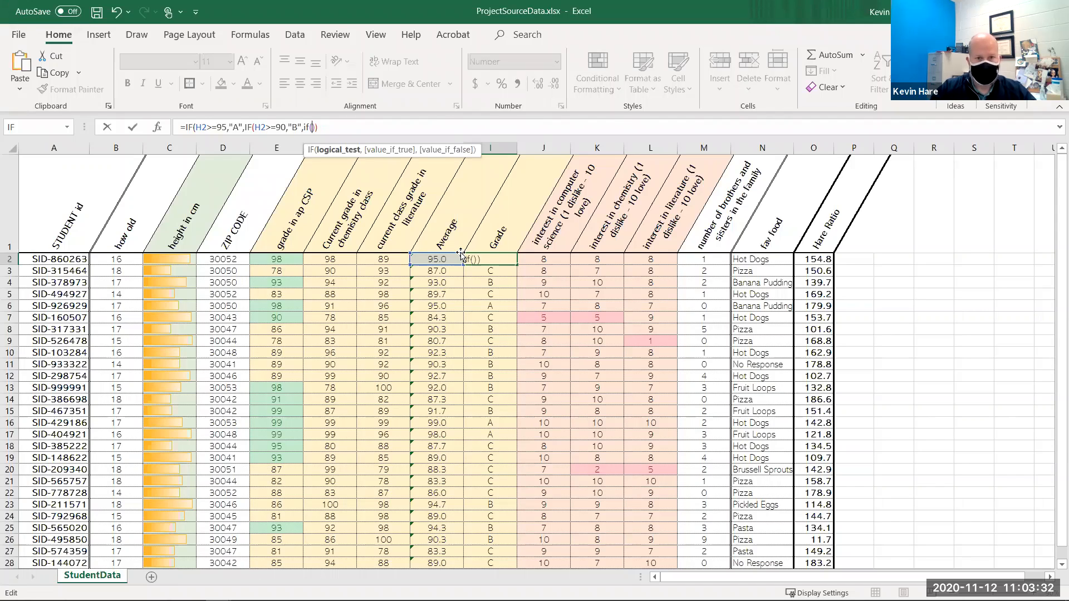
text(H2)
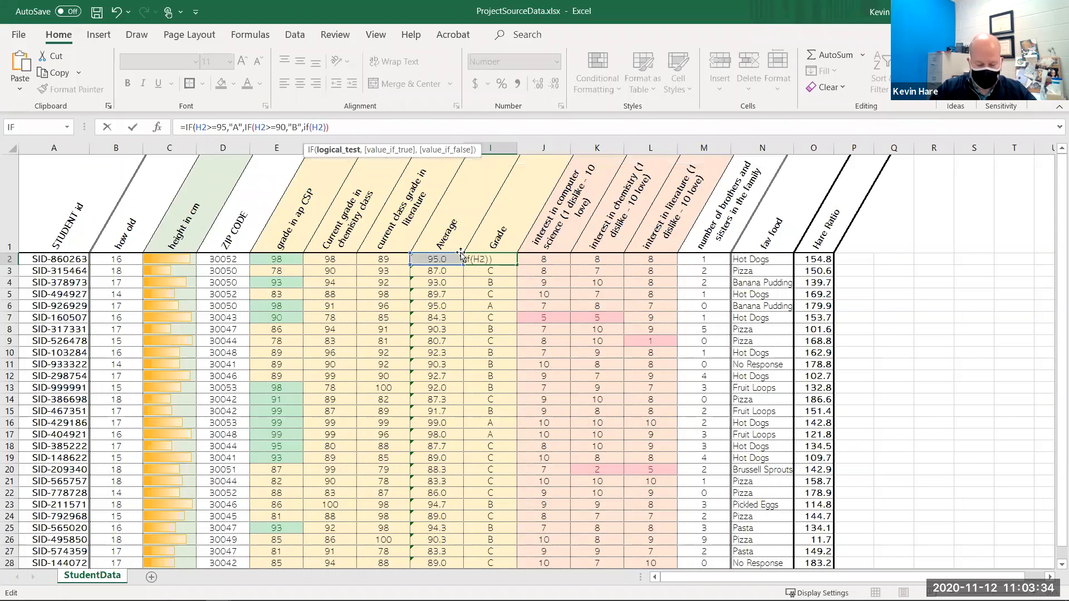
text(>=8)
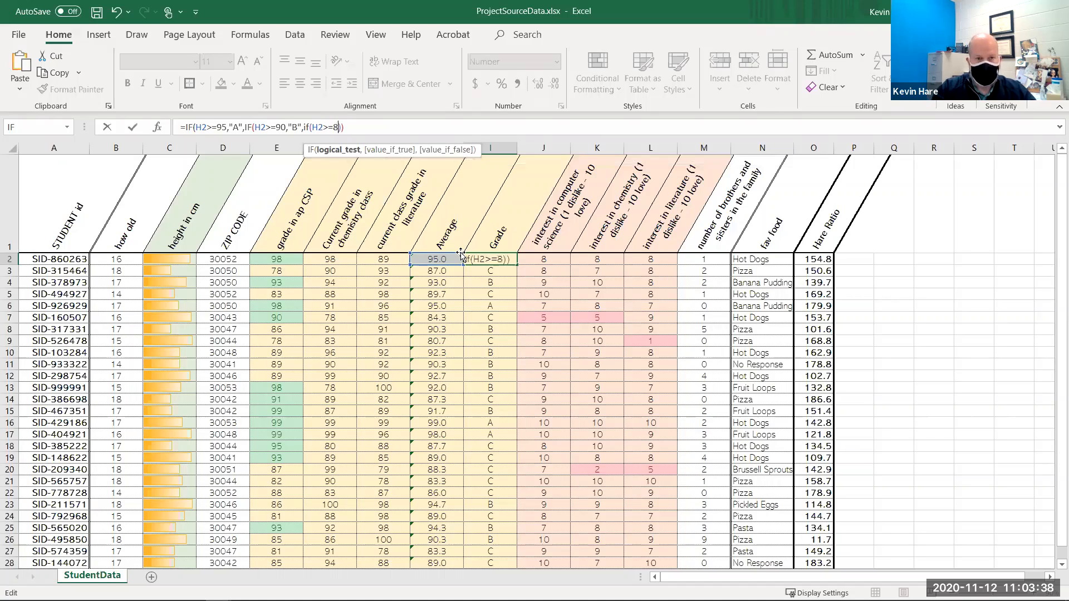
text(5,)
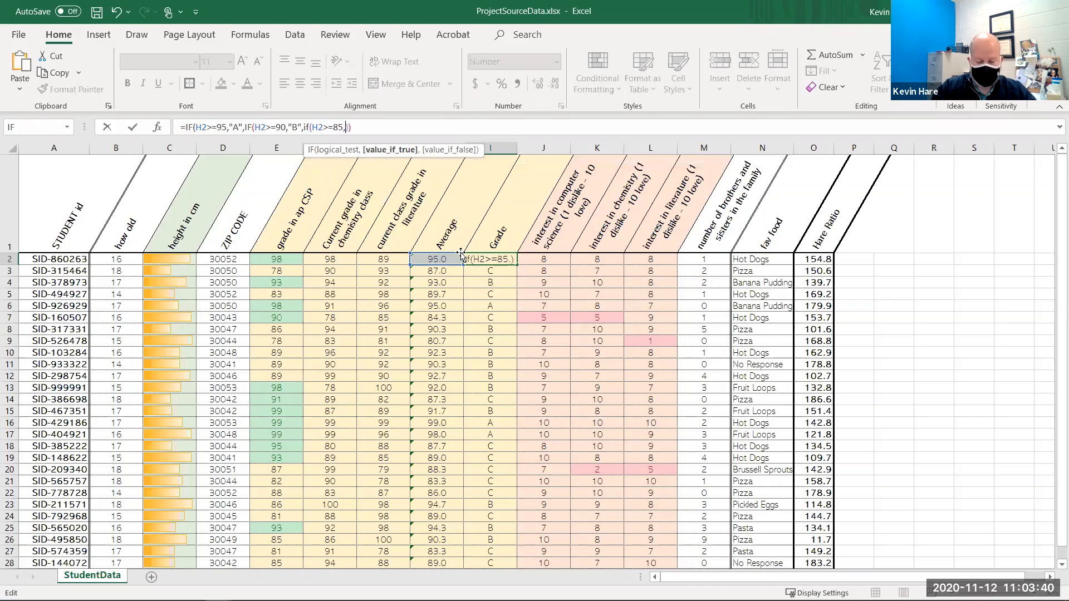
text("C","F)
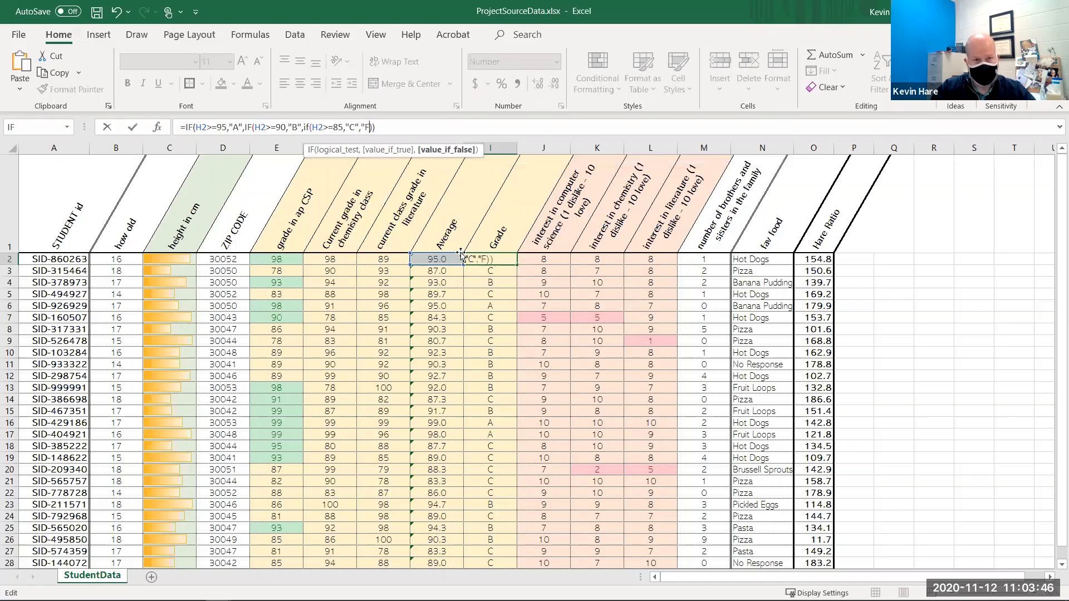
text(")))
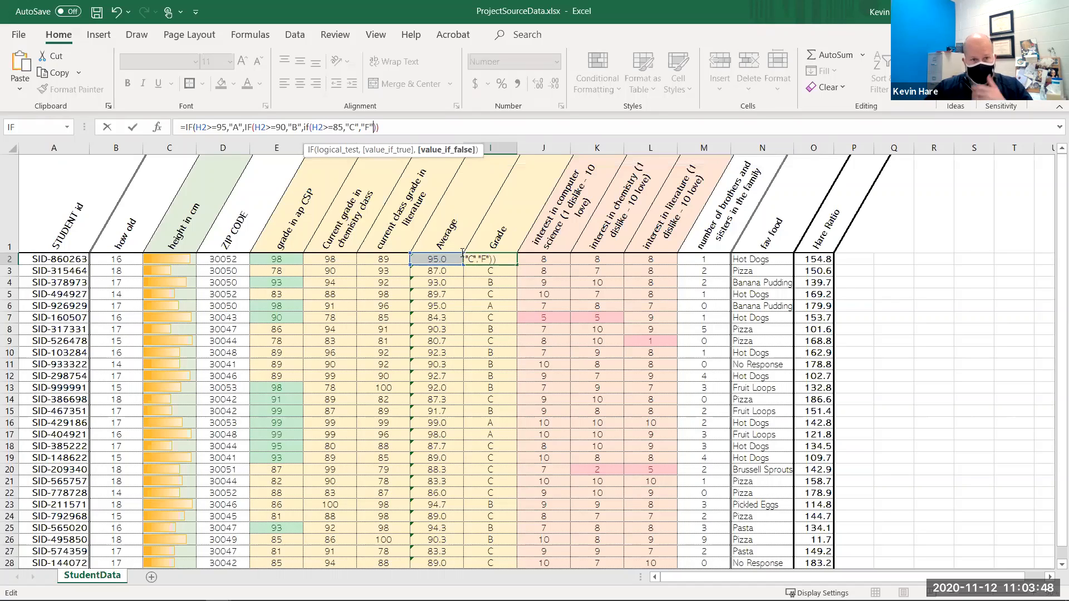
key(Return)
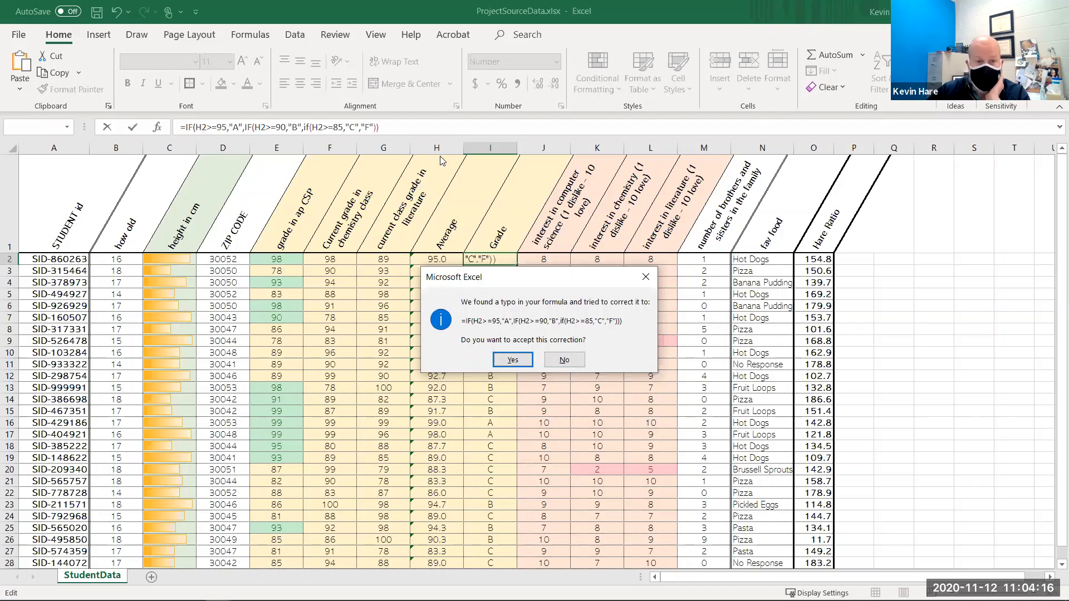
click(514, 357)
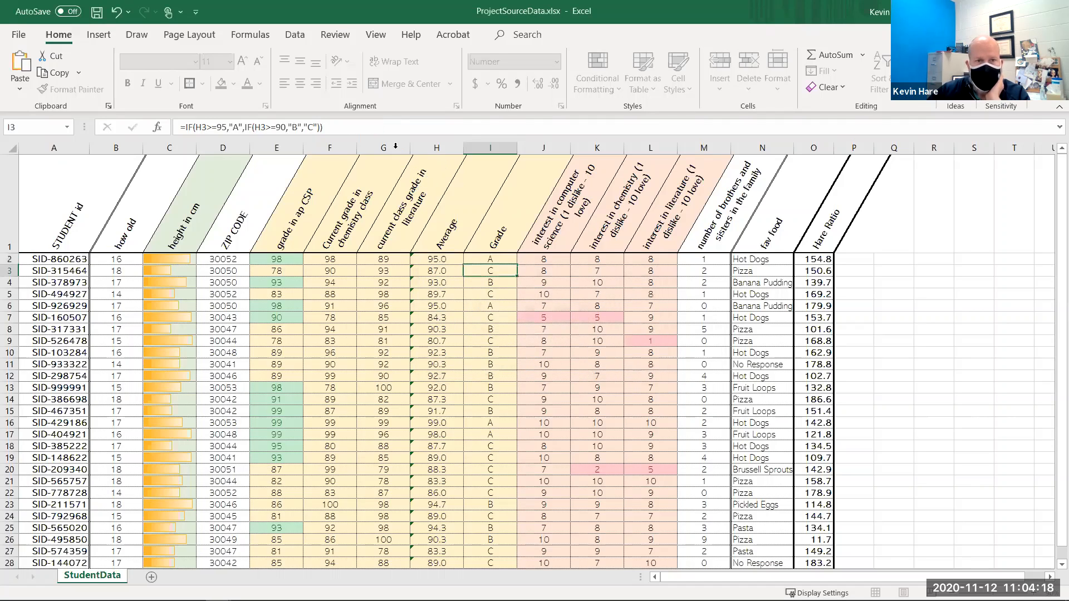
- Fill the updated grade formula from I2 down through I31
click(482, 259)
drag(518, 268, 499, 507)
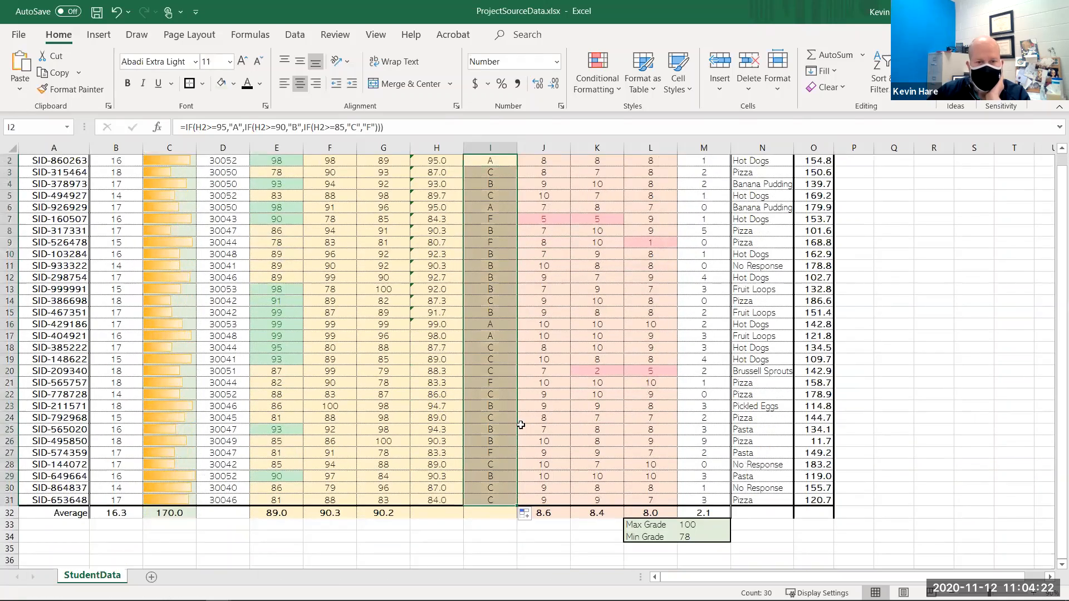
- Test the grade formula by entering 0 as E2's grade, then undo the entry
click(486, 385)
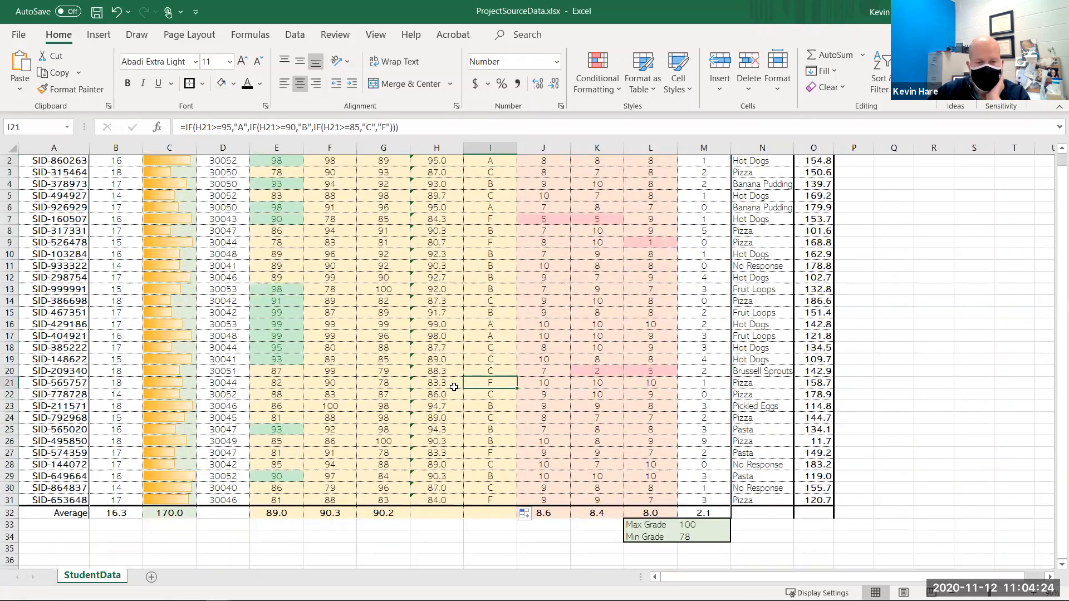
scroll(482, 340, up, 1)
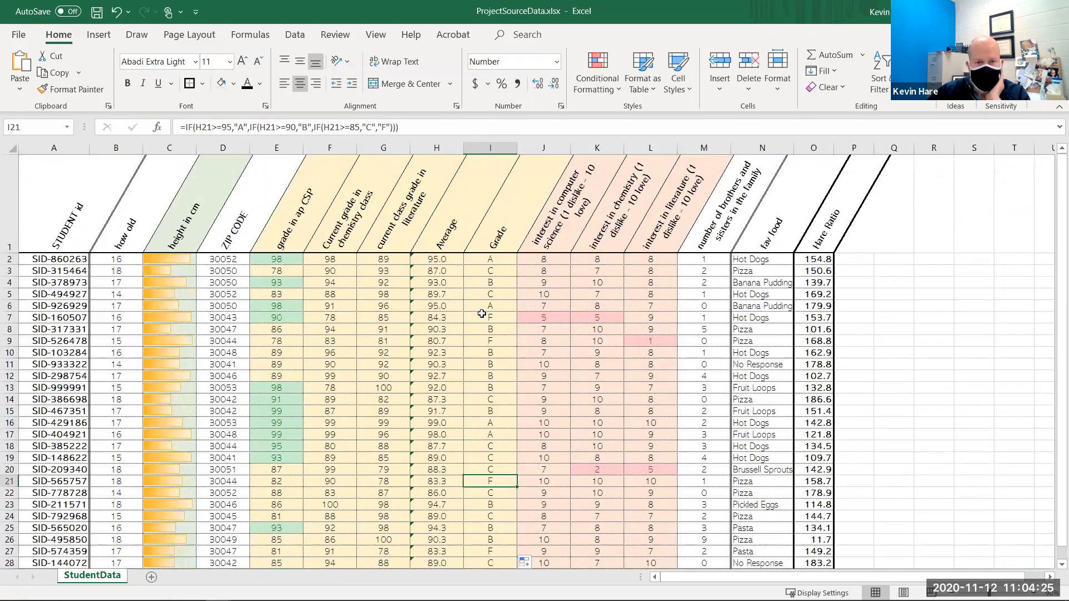
click(440, 318)
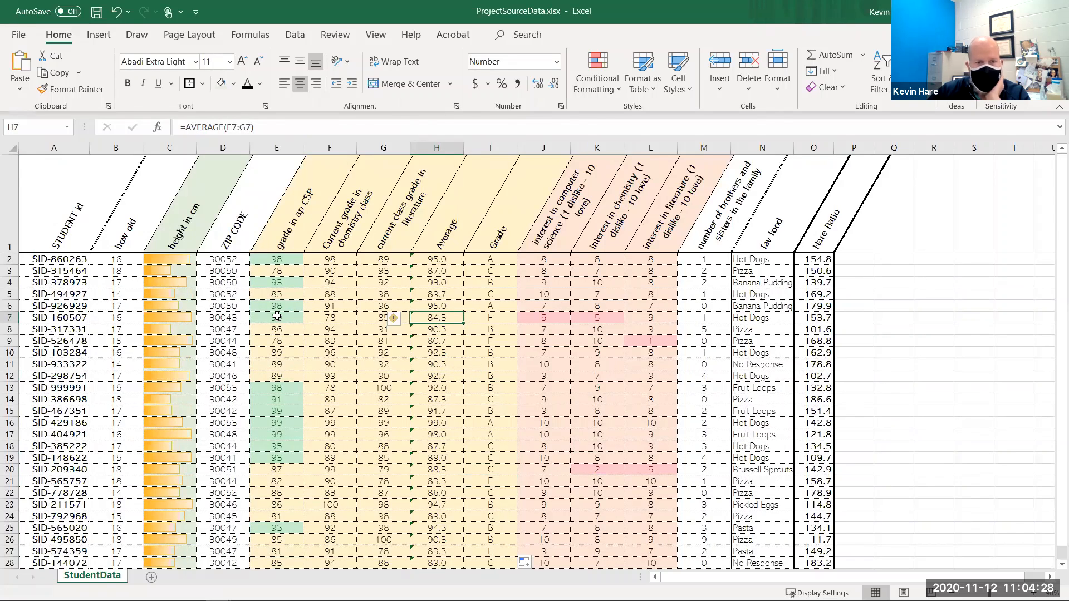
click(276, 260)
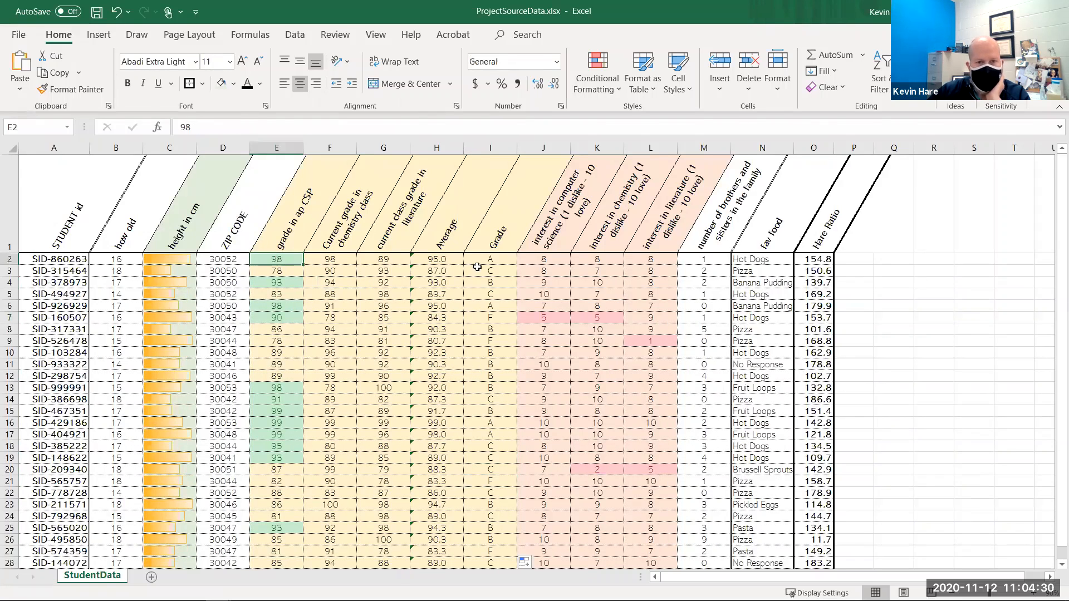
text(0)
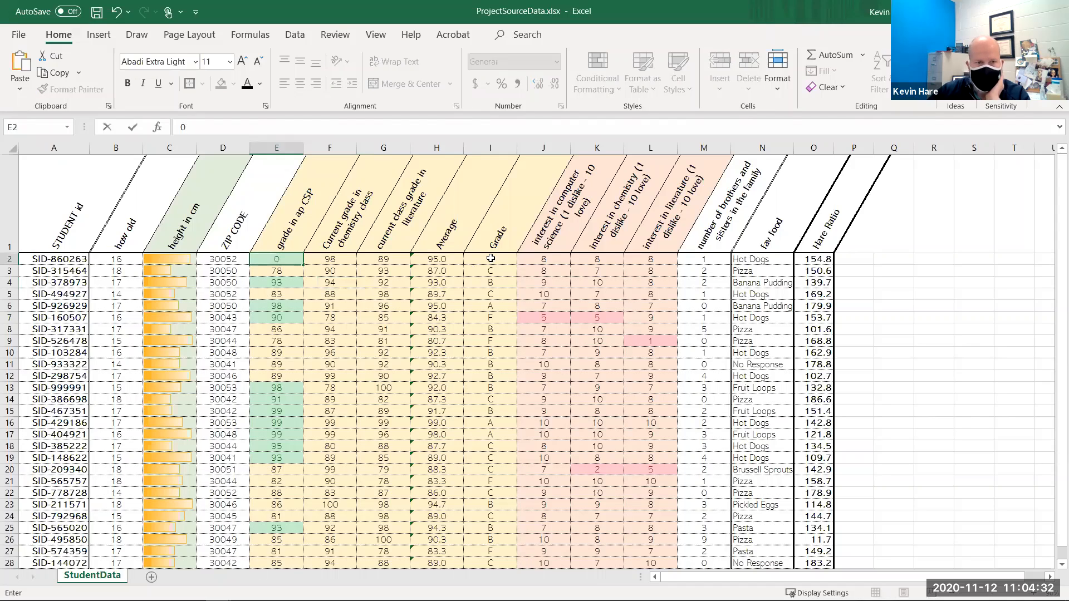
key(Return)
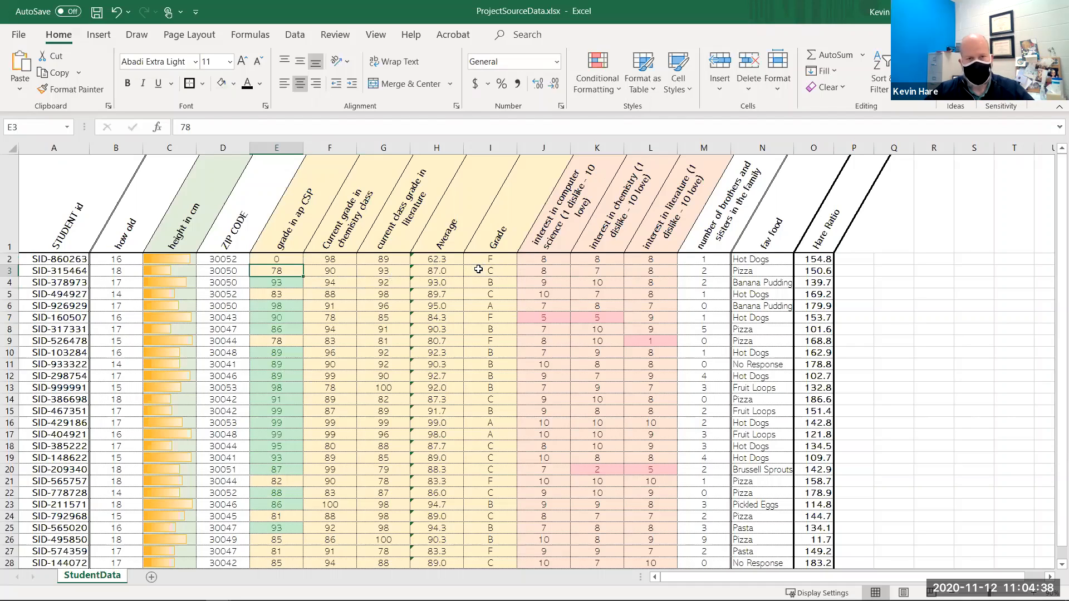
key(ctrl+z)
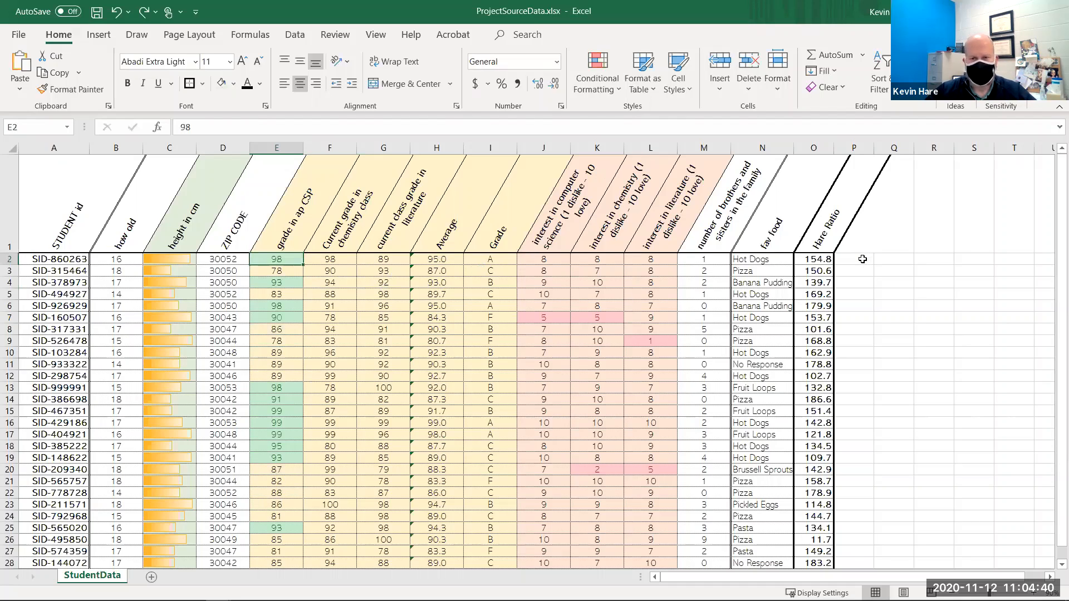
click(862, 259)
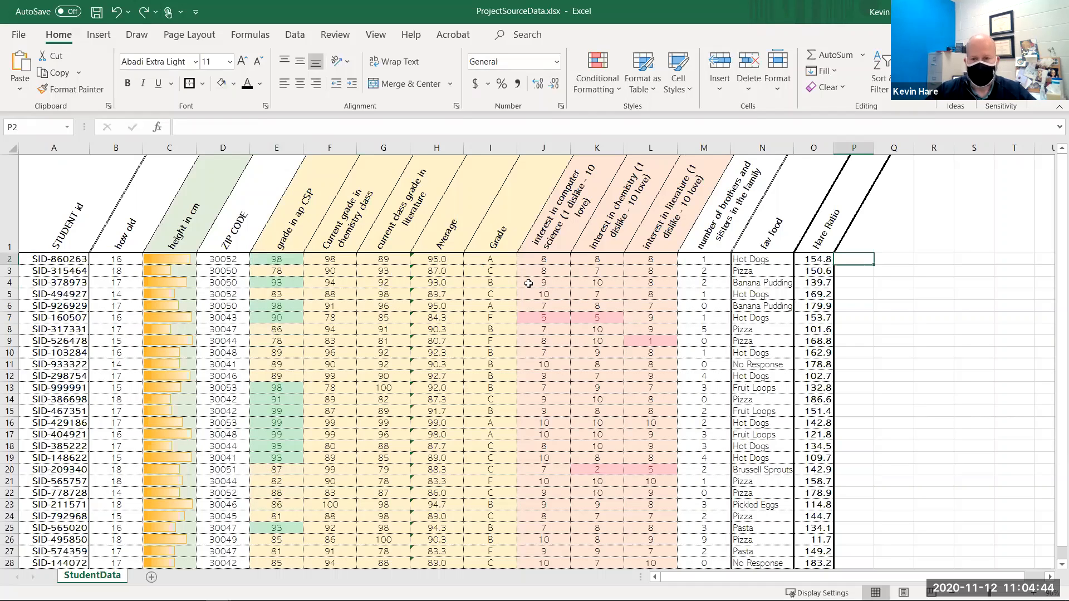
click(899, 228)
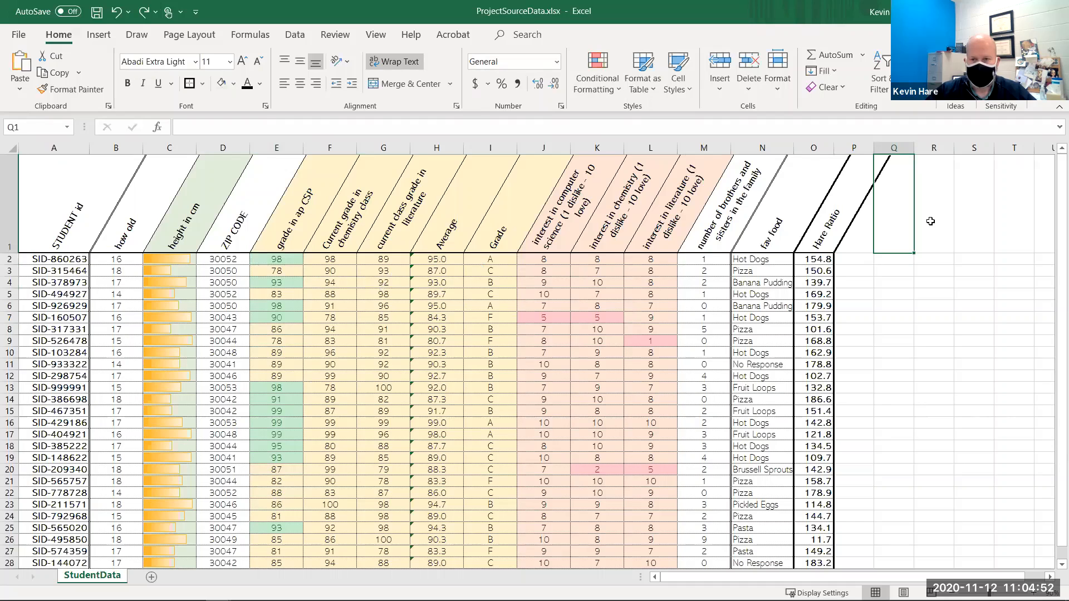
key(Right)
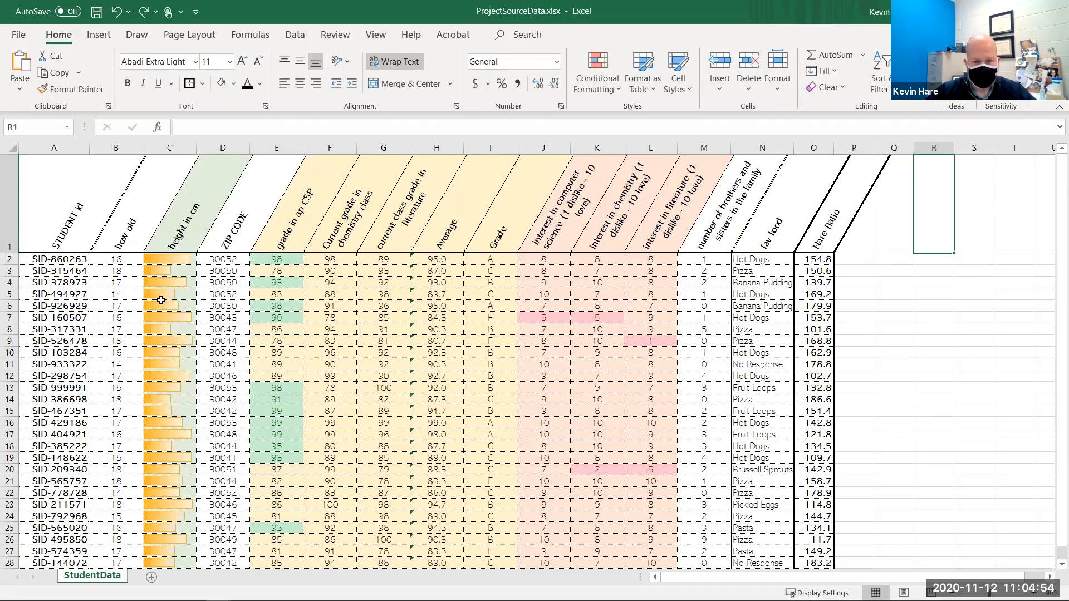
scroll(280, 391, down, 1)
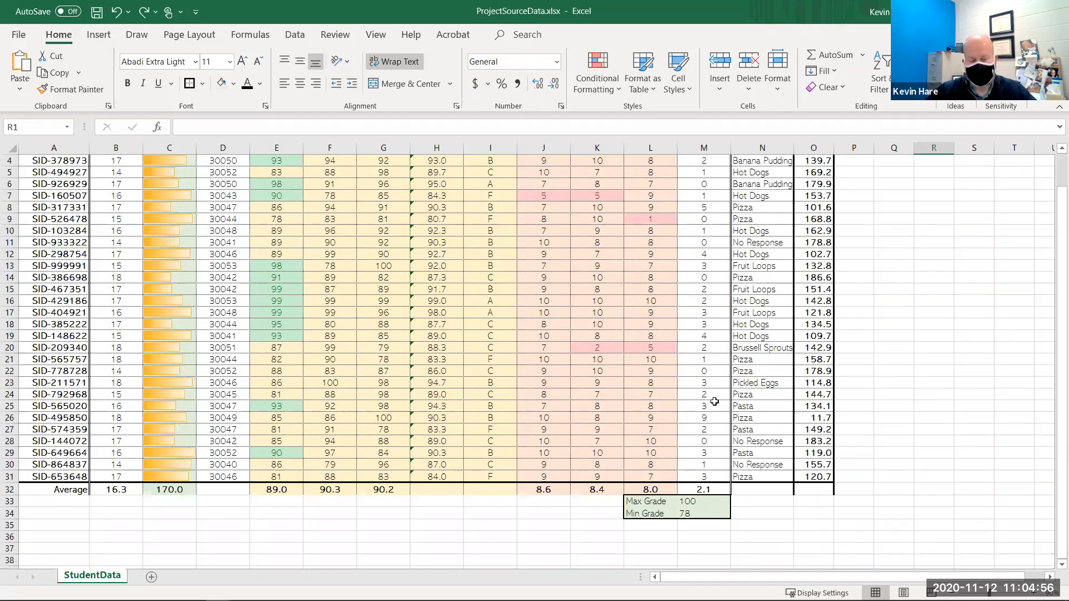
scroll(715, 401, up, 1)
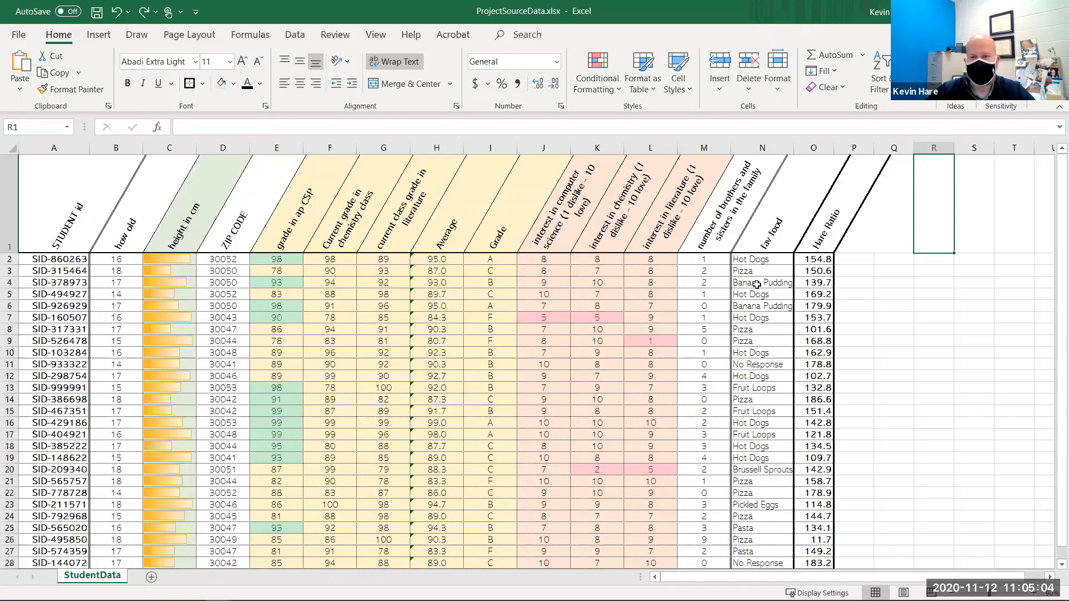
- Select the empty cell Q1 and open the column chart gallery to insert a chart
click(875, 230)
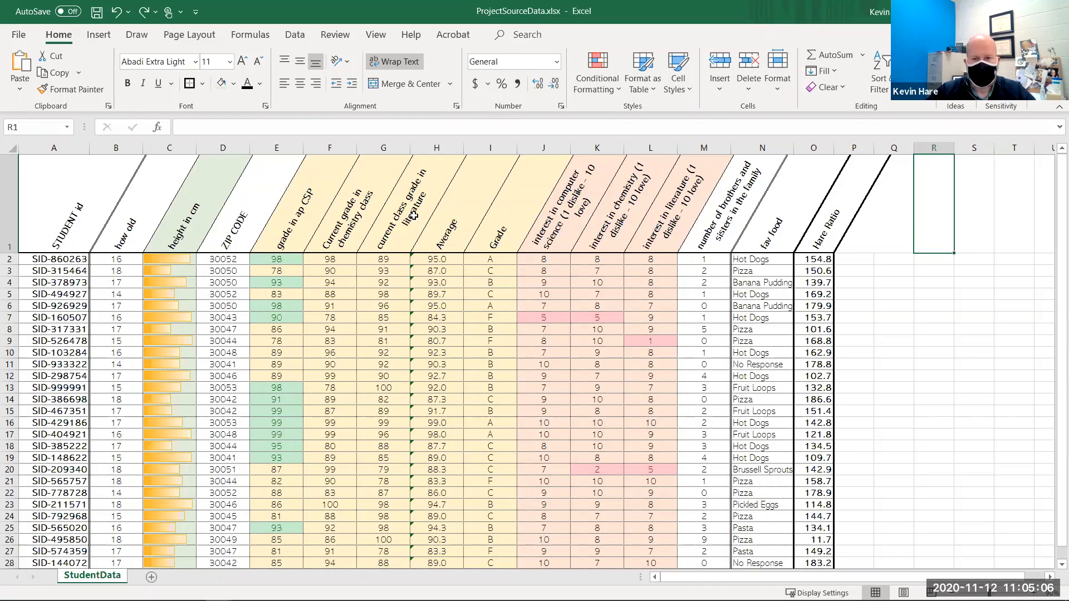
scroll(517, 334, down, 1)
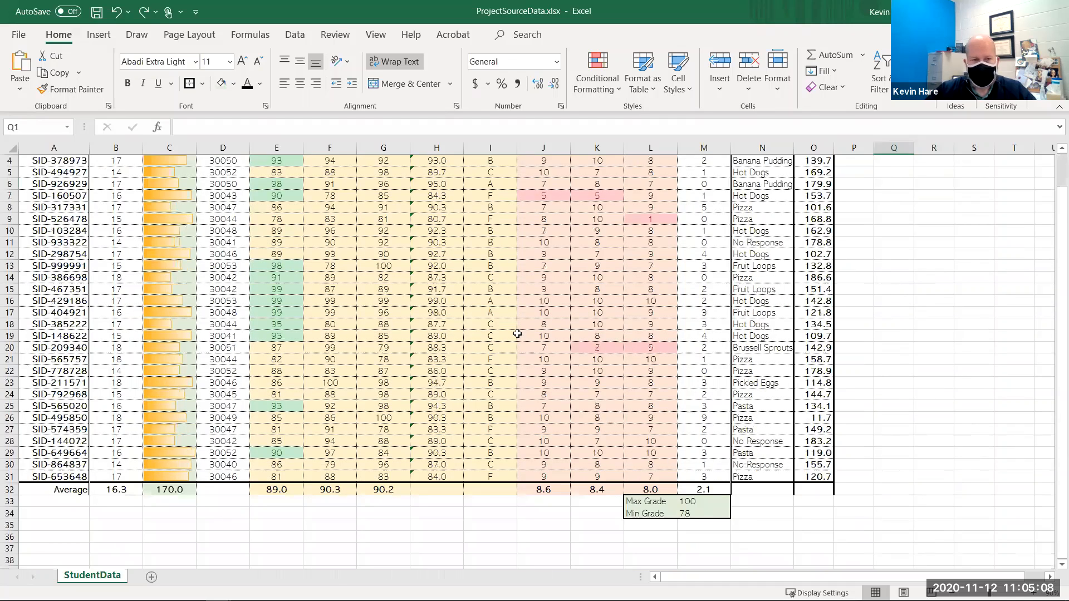
scroll(517, 333, down, 1)
scroll(506, 317, up, 2)
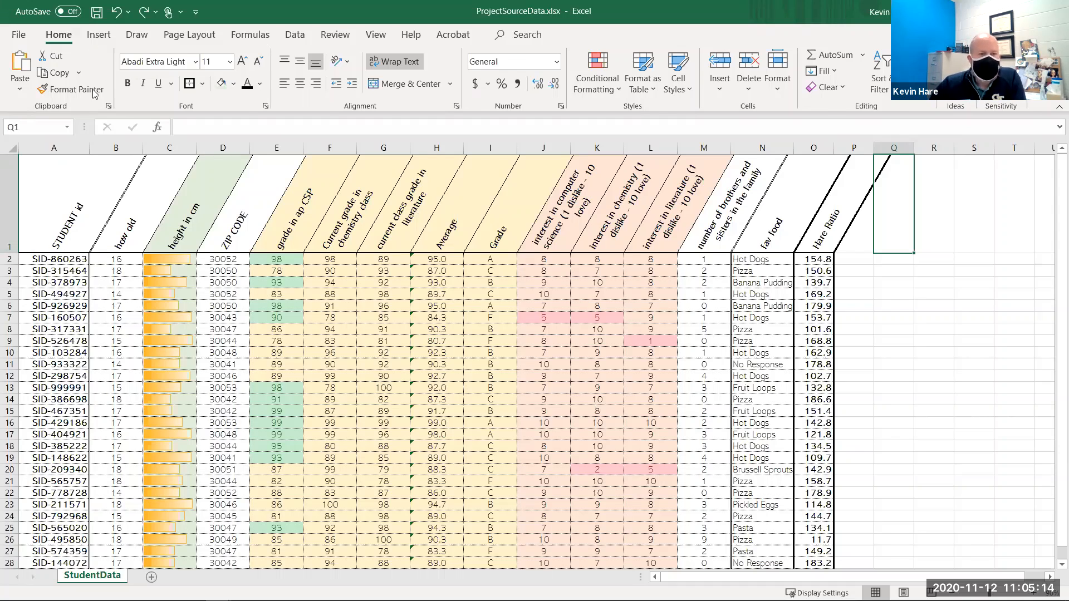
click(95, 36)
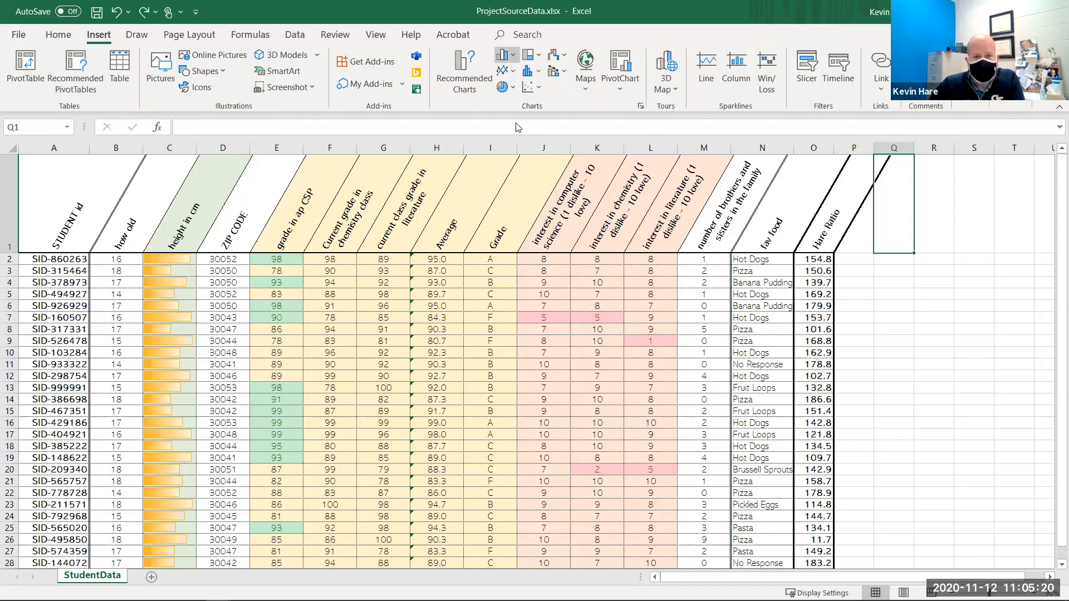
click(508, 55)
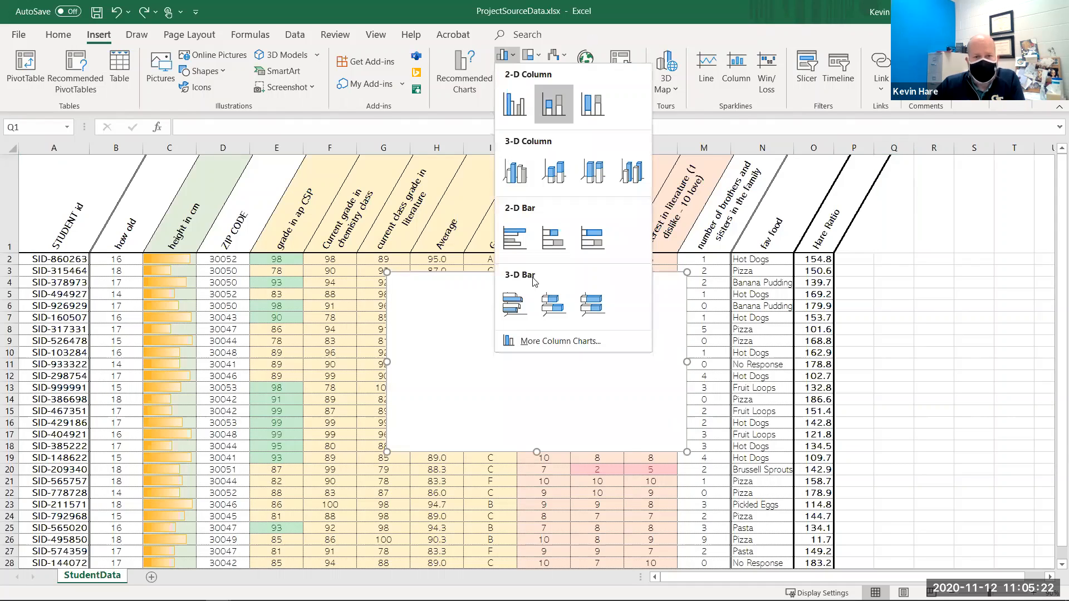
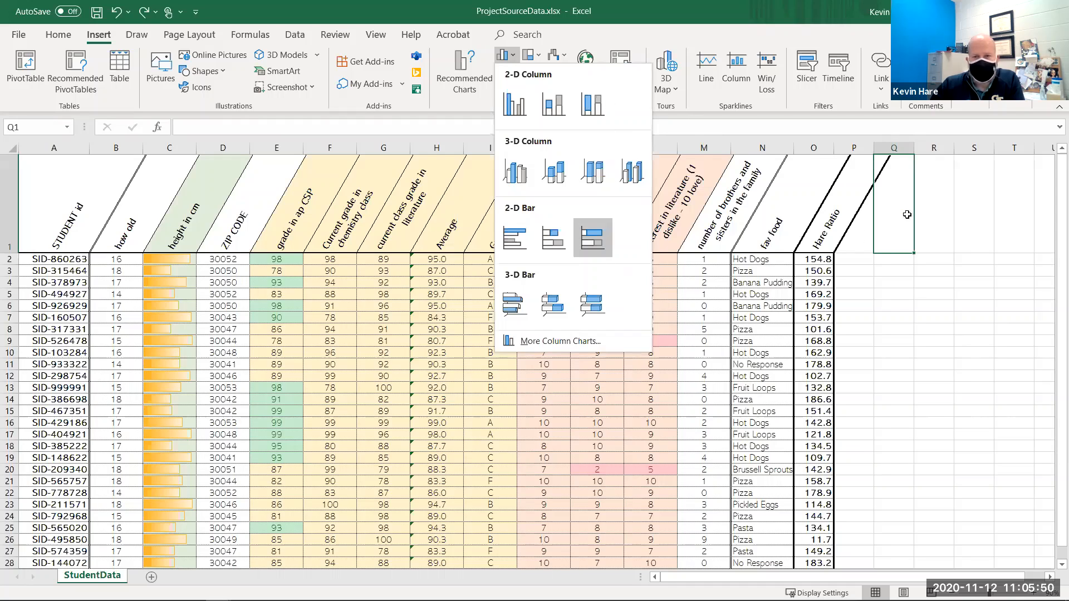
click(885, 207)
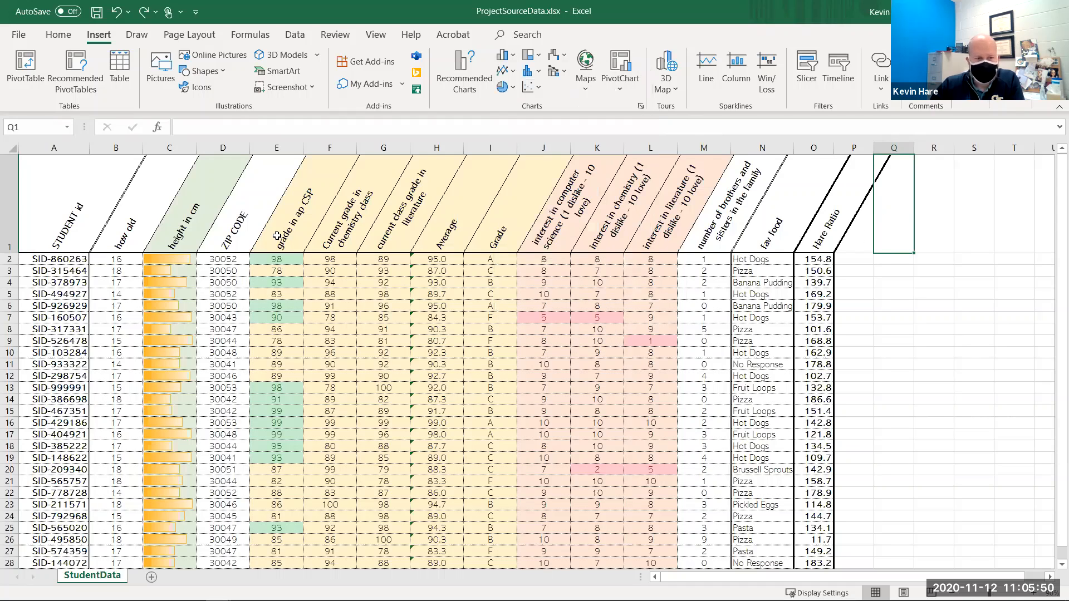
click(511, 71)
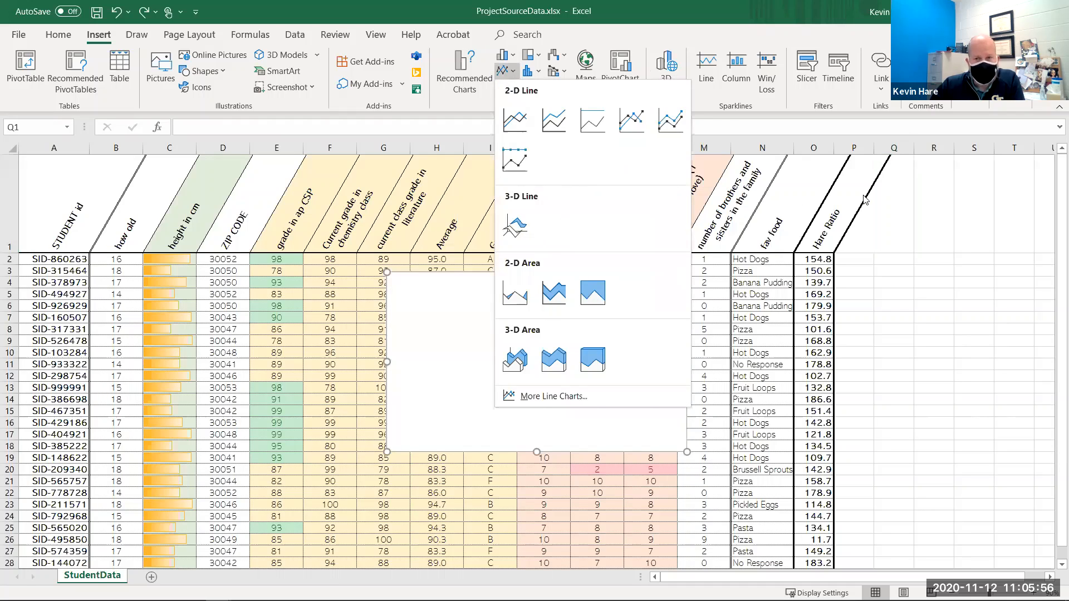
click(879, 270)
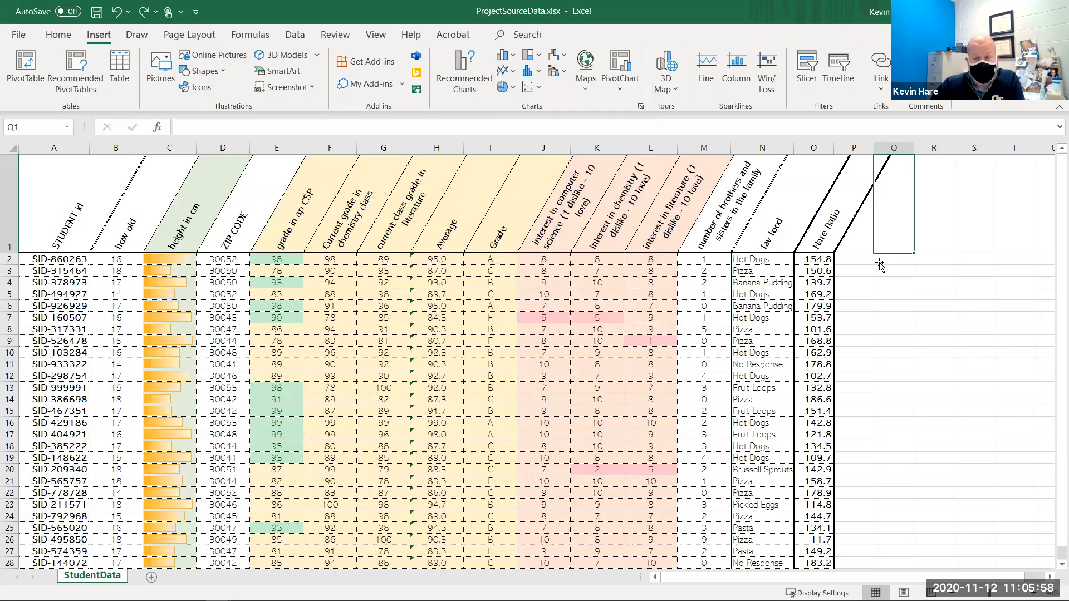
click(879, 263)
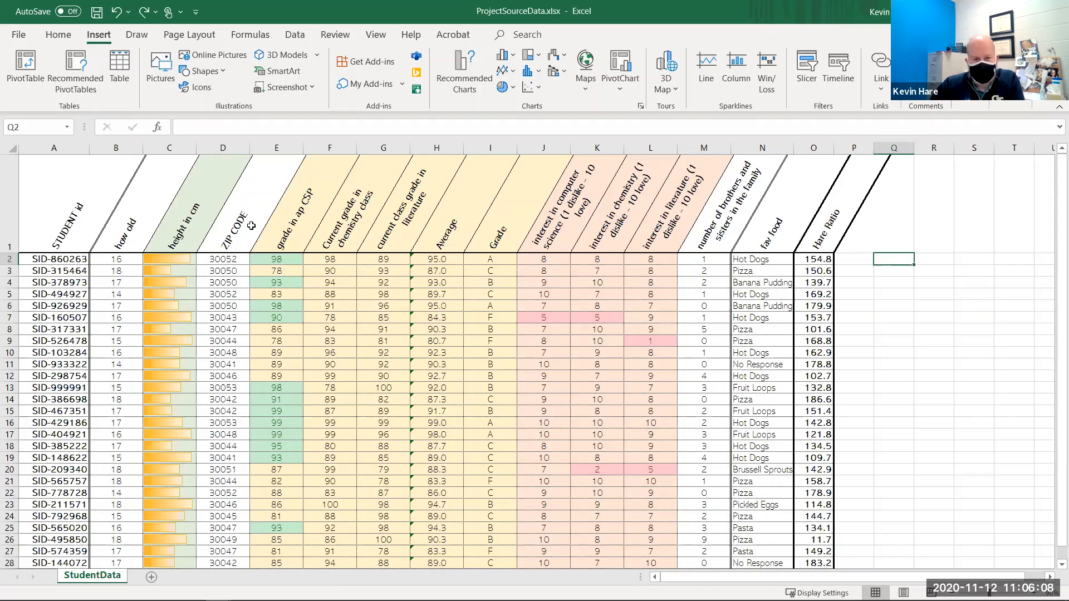
scroll(254, 227, down, 2)
scroll(468, 363, up, 1)
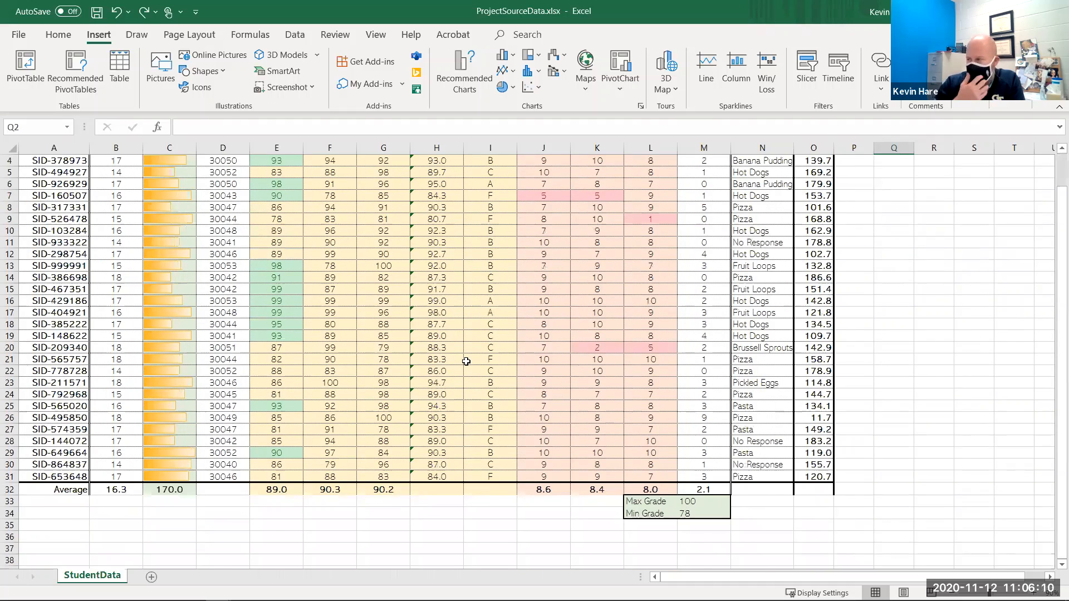
scroll(466, 362, up, 1)
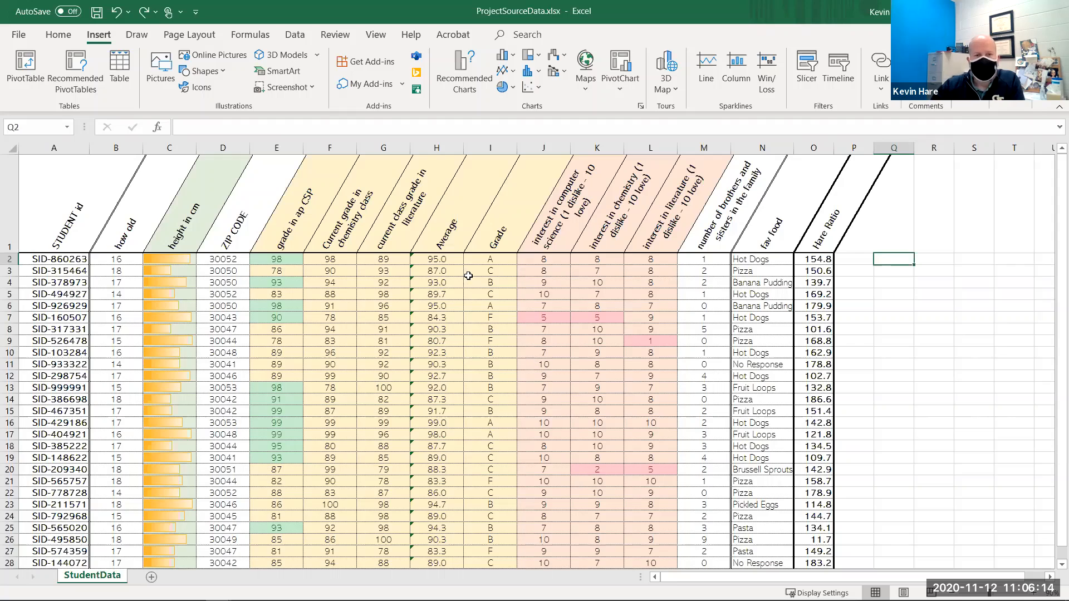
click(517, 56)
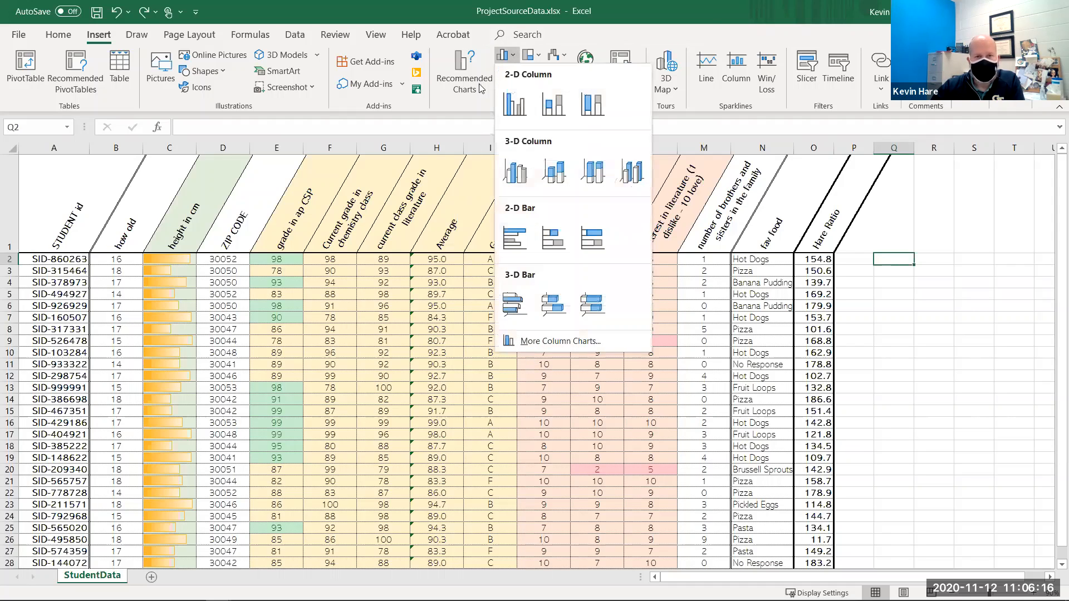
click(481, 107)
click(504, 87)
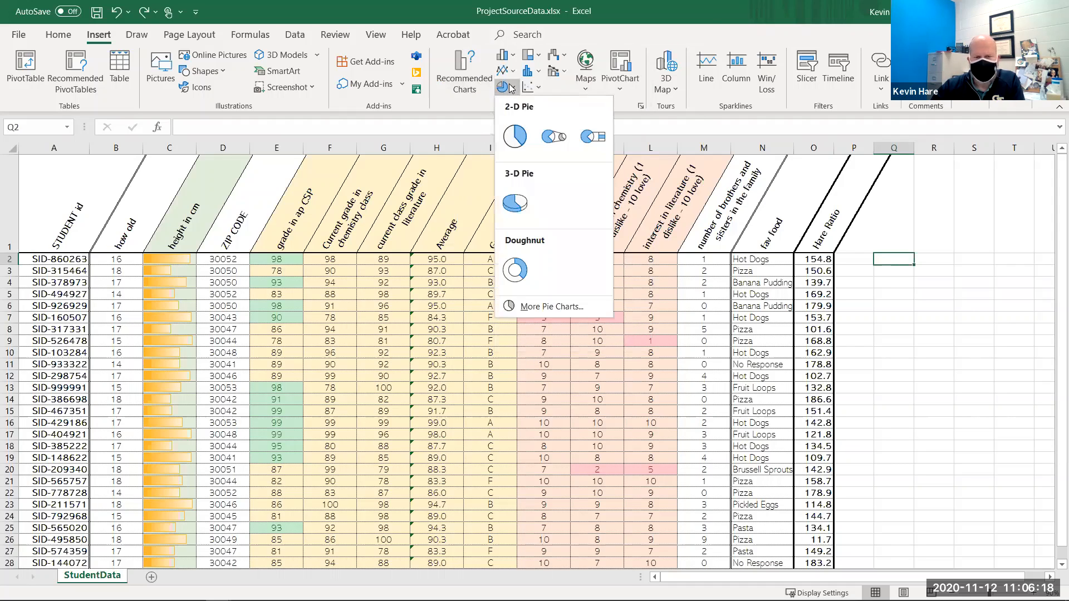
click(513, 58)
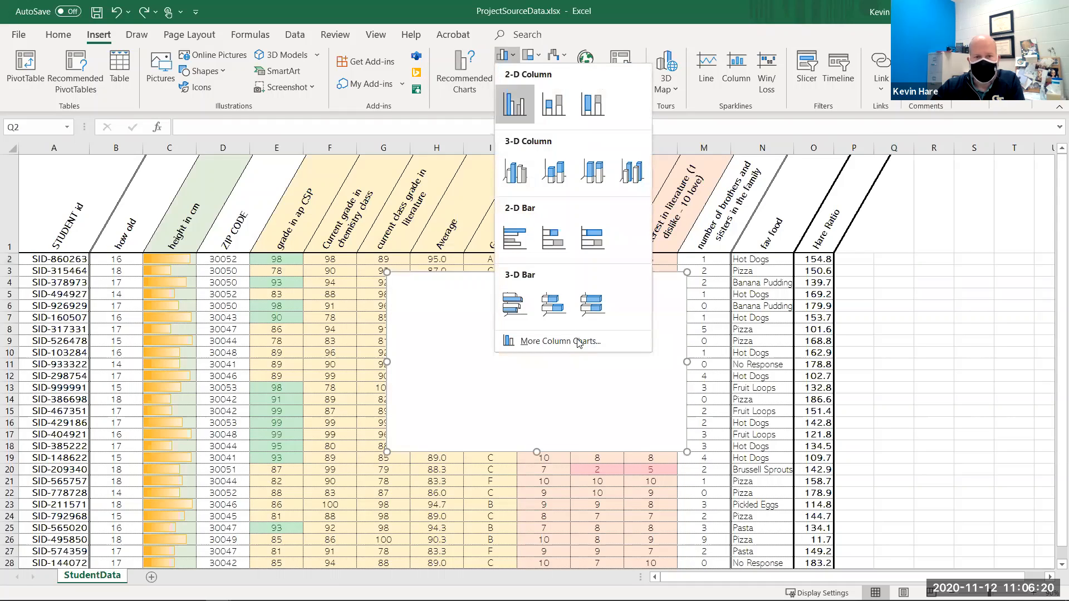
click(479, 110)
click(504, 87)
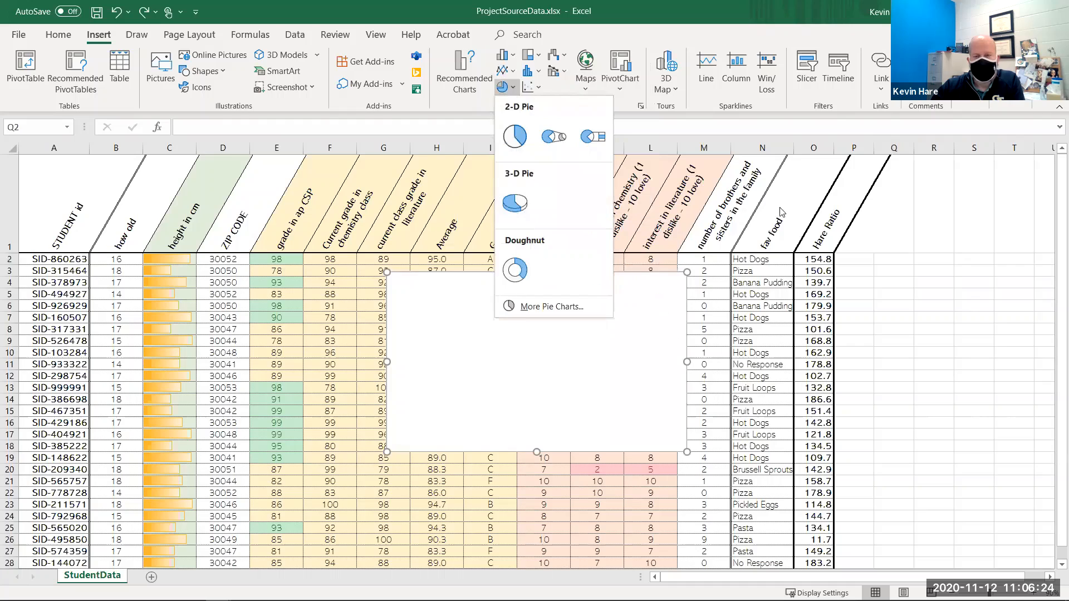
click(883, 218)
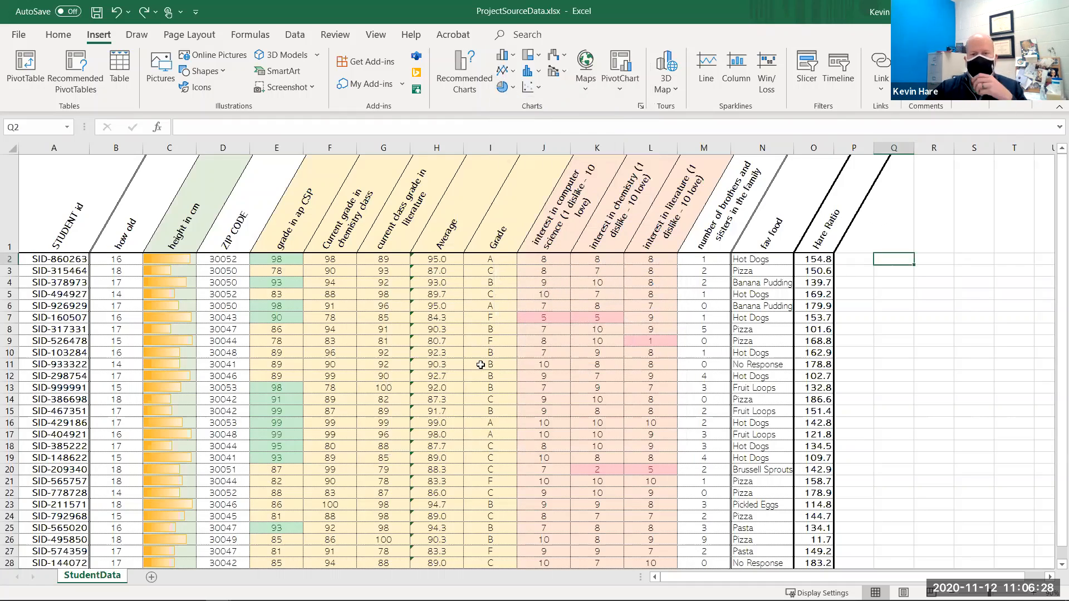
scroll(476, 328, down, 2)
scroll(430, 336, up, 2)
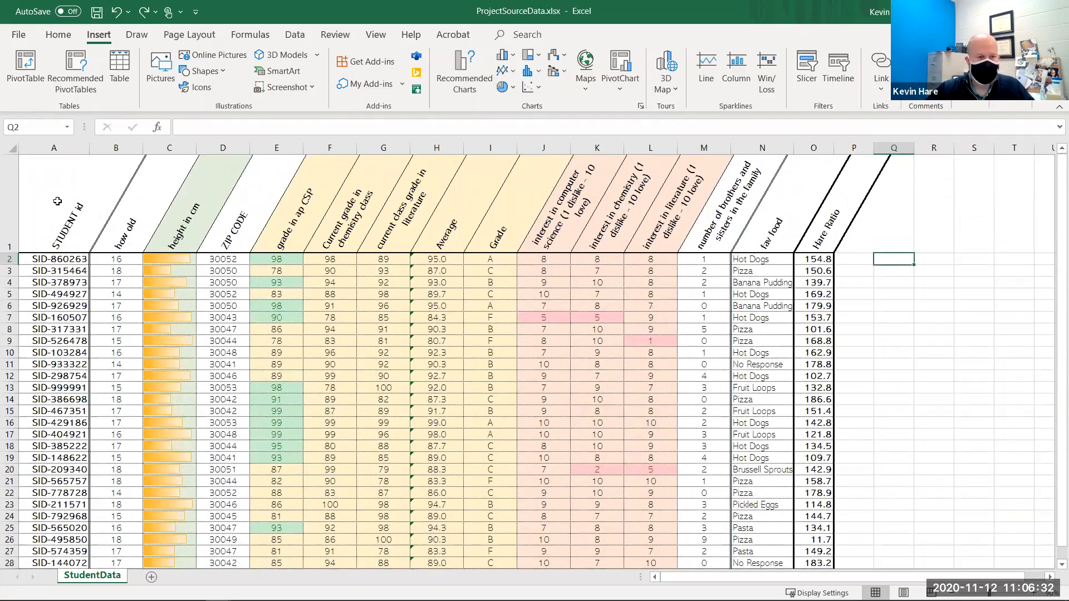
- Select the student IDs in A1:A31 together with the averages in H1:H31 and insert a 2-D clustered column chart
drag(68, 212, 50, 497)
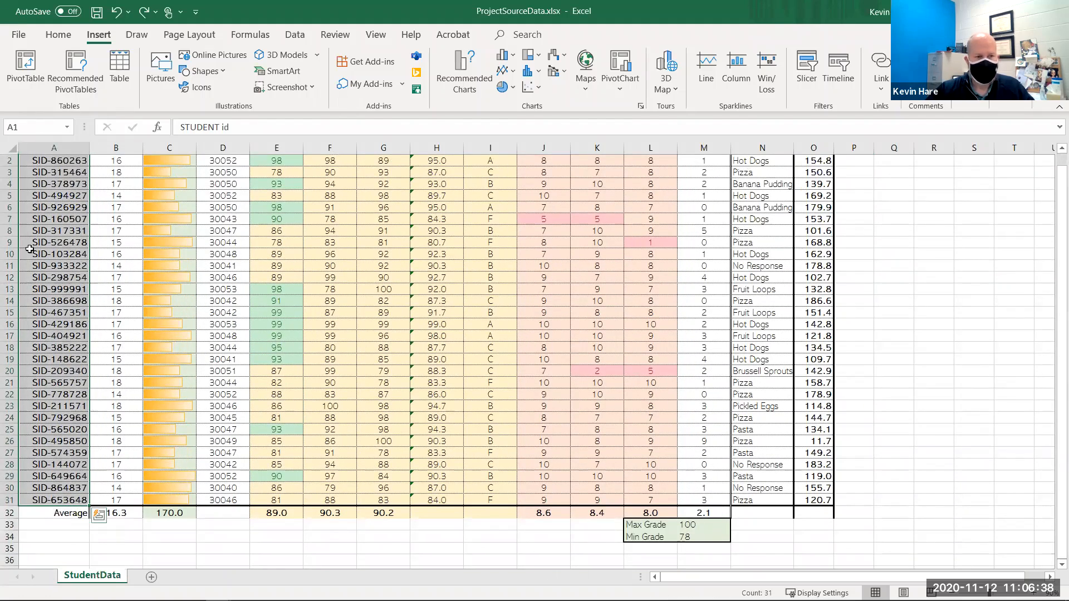
scroll(31, 232, up, 1)
scroll(114, 371, down, 2)
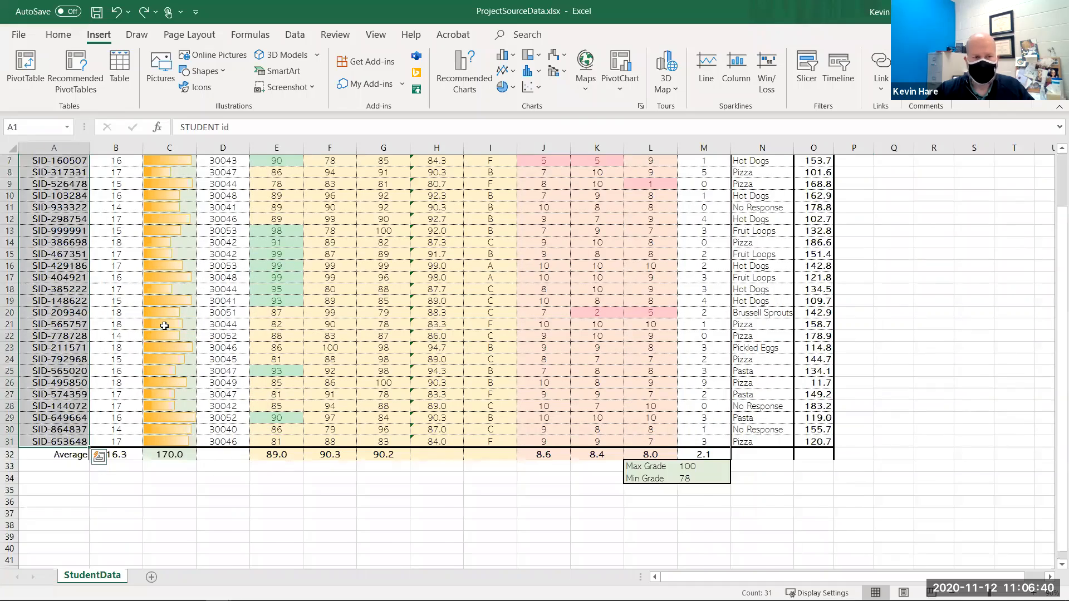
scroll(165, 326, up, 2)
click(215, 302)
drag(61, 234, 116, 494)
scroll(117, 494, up, 1)
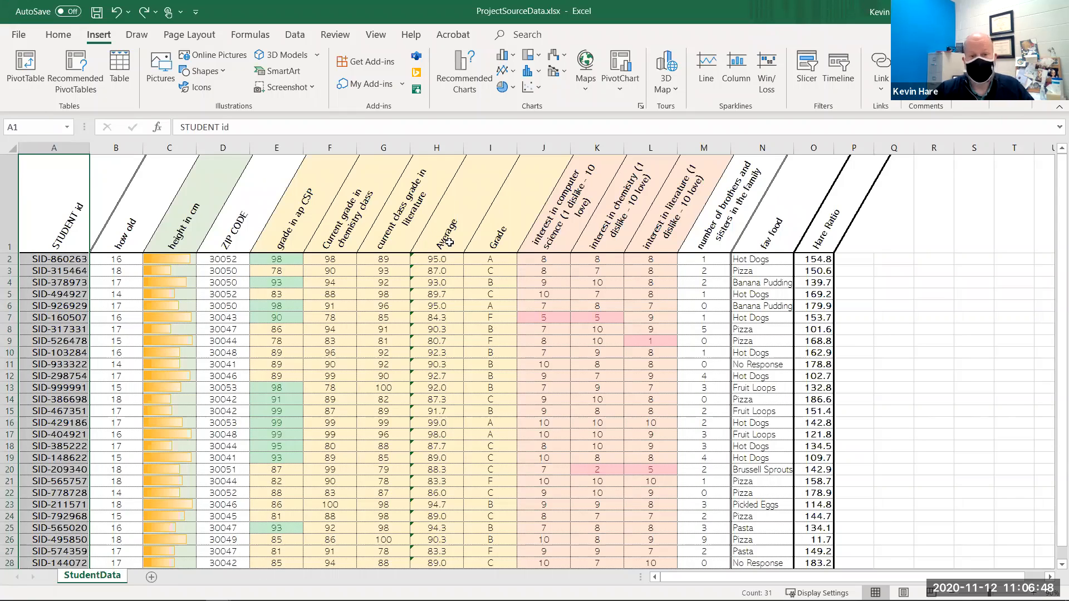
drag(458, 494, 437, 483)
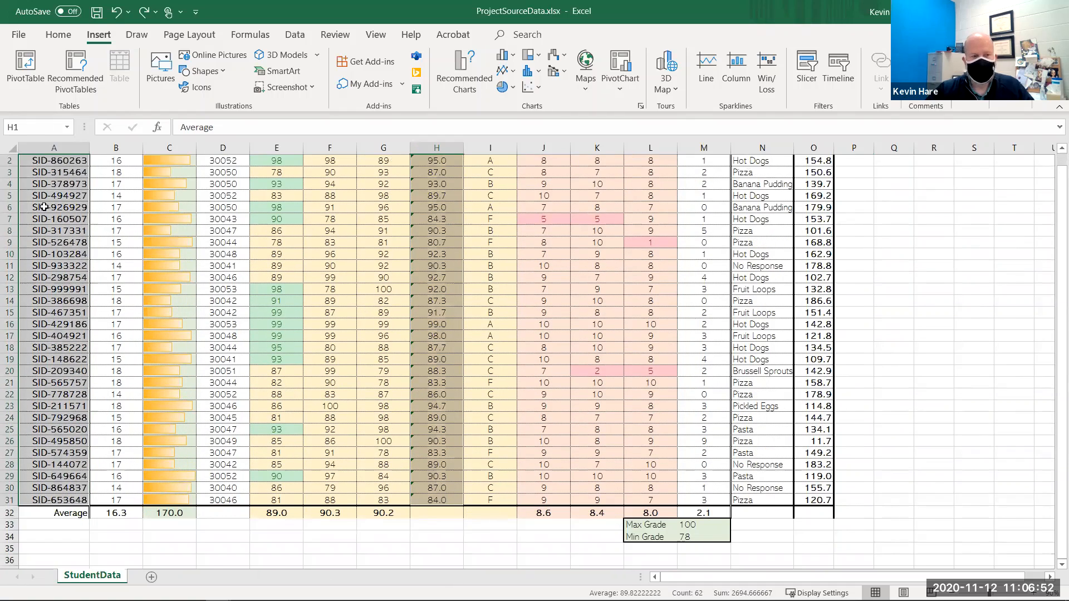
scroll(48, 207, up, 1)
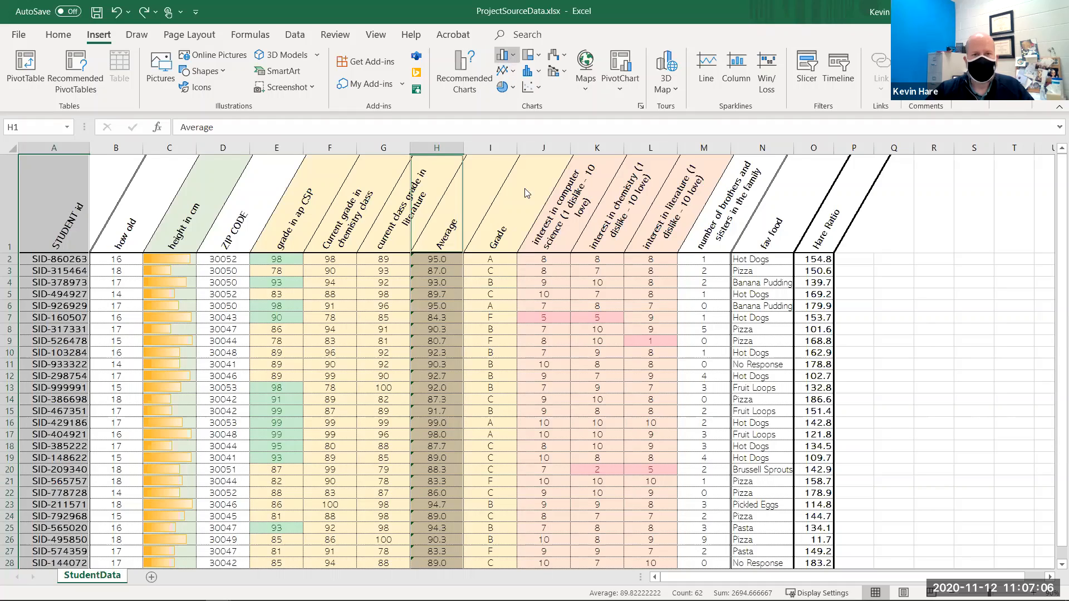
click(503, 55)
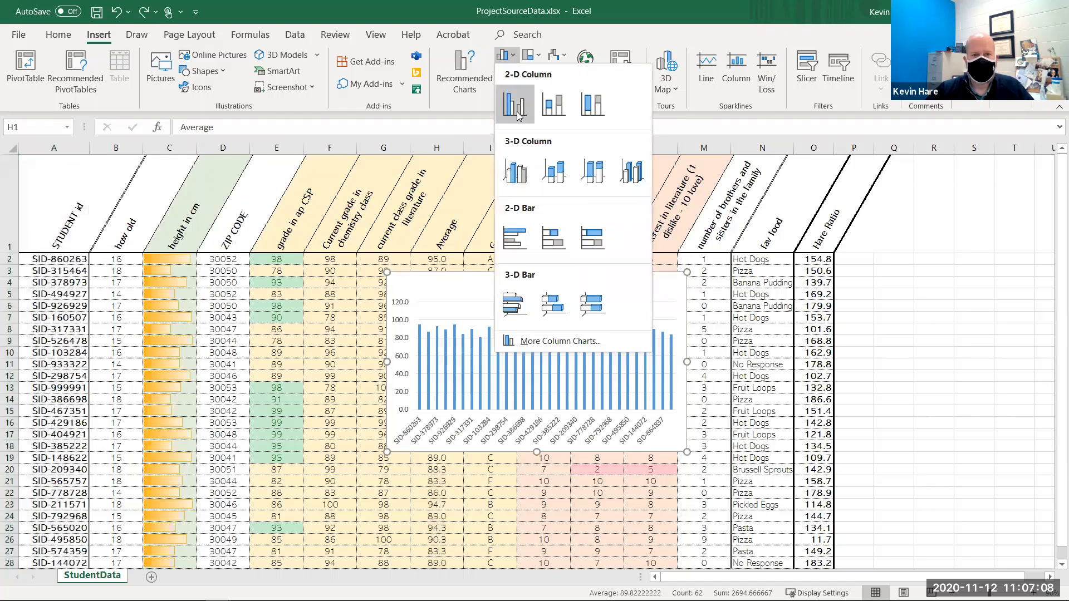
click(517, 115)
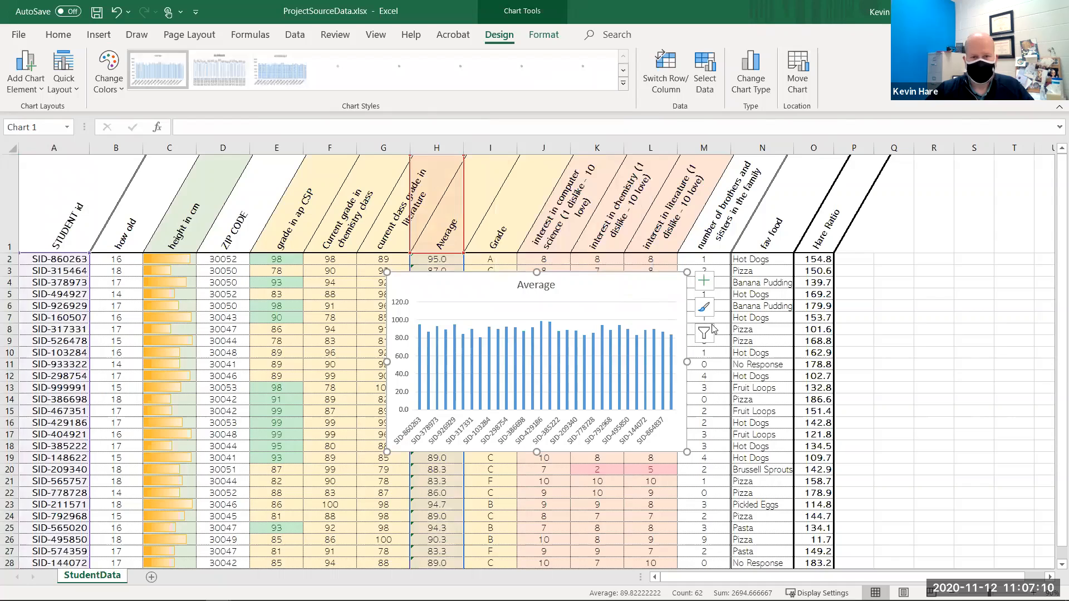
- Move the chart below the data table starting at row 33 and enlarge it to span columns A through I
scroll(673, 282, down, 2)
drag(373, 486, 279, 573)
drag(292, 531, 291, 529)
click(525, 475)
scroll(448, 397, down, 2)
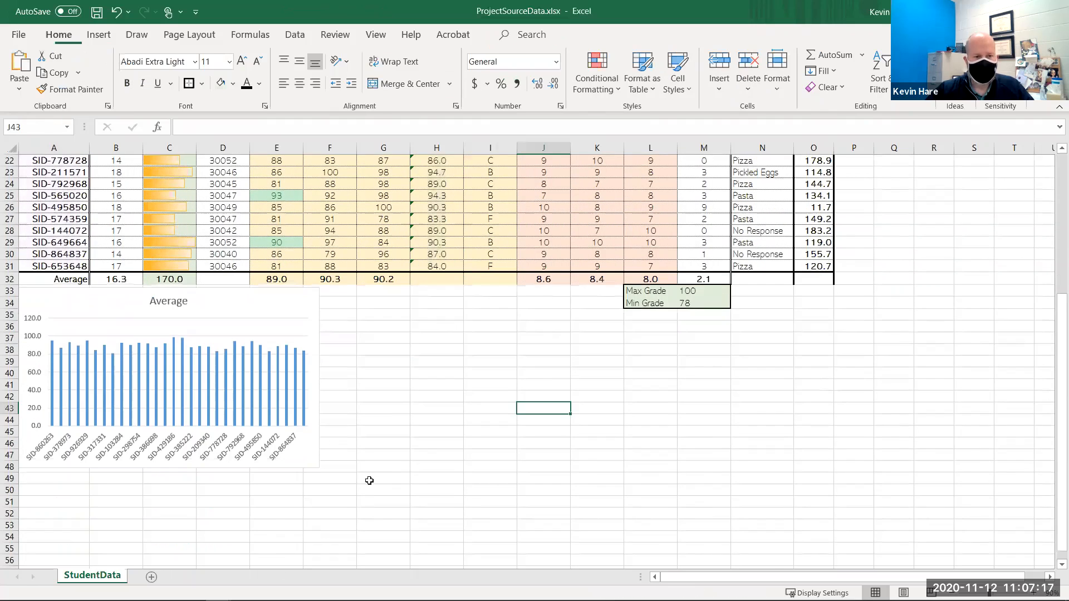
click(319, 466)
drag(494, 553, 516, 546)
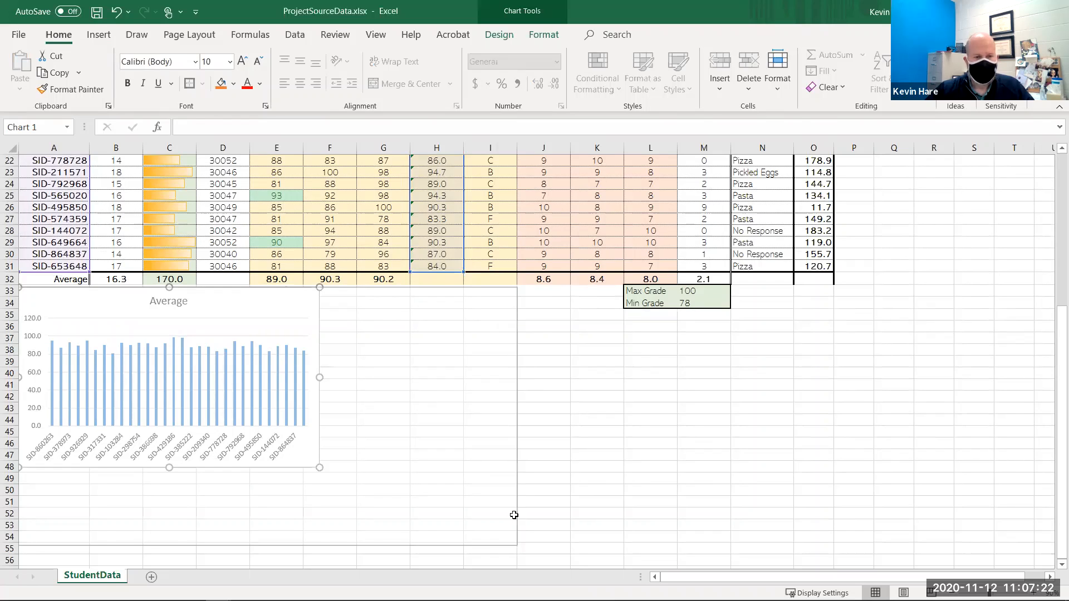
click(704, 502)
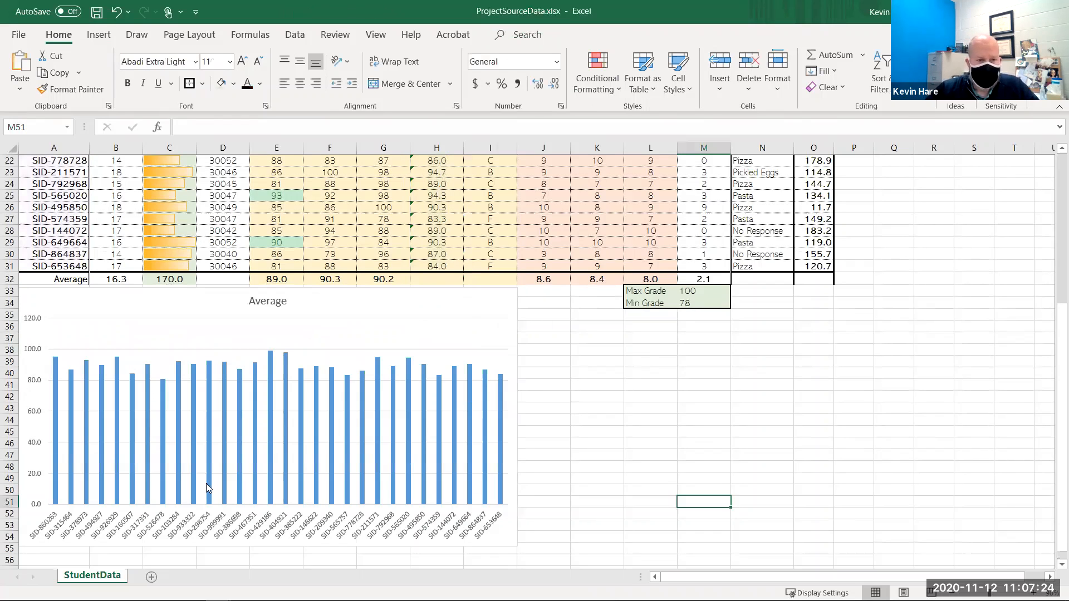
- Angle the chart's horizontal axis labels clockwise
click(209, 517)
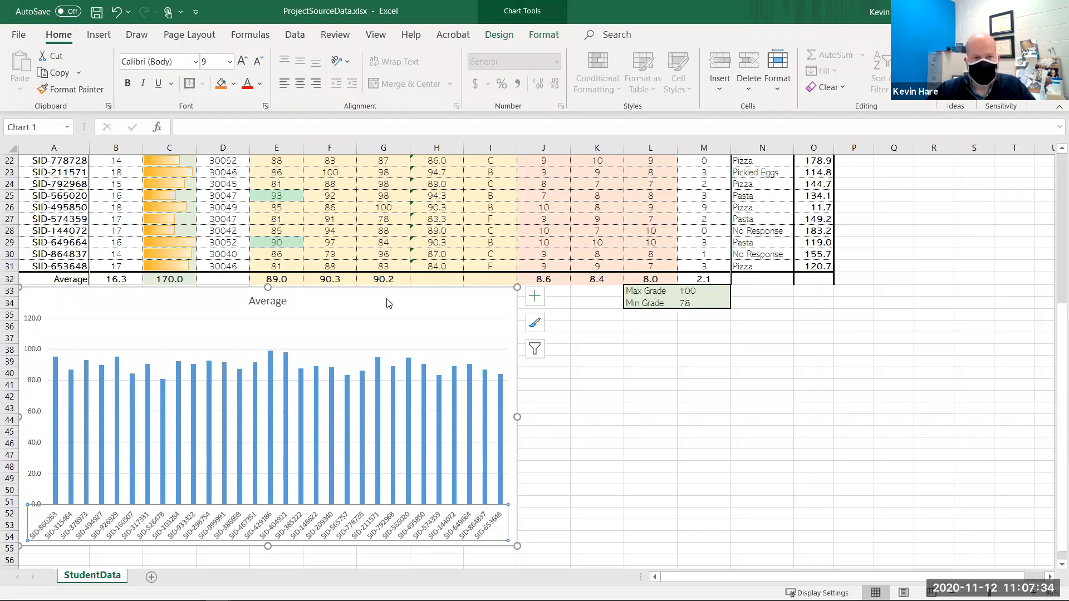
click(346, 61)
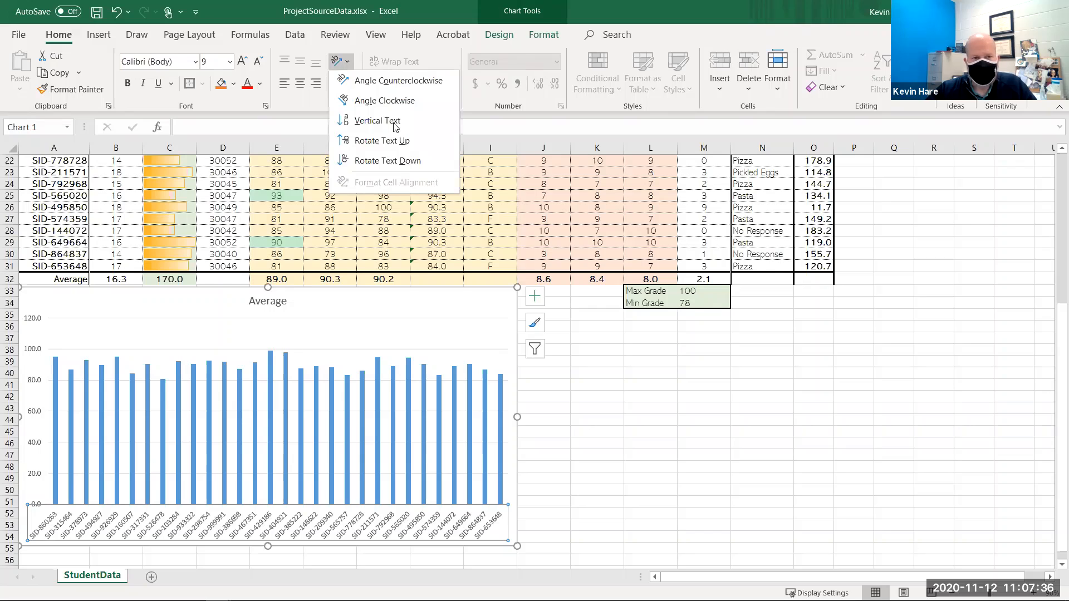
click(401, 106)
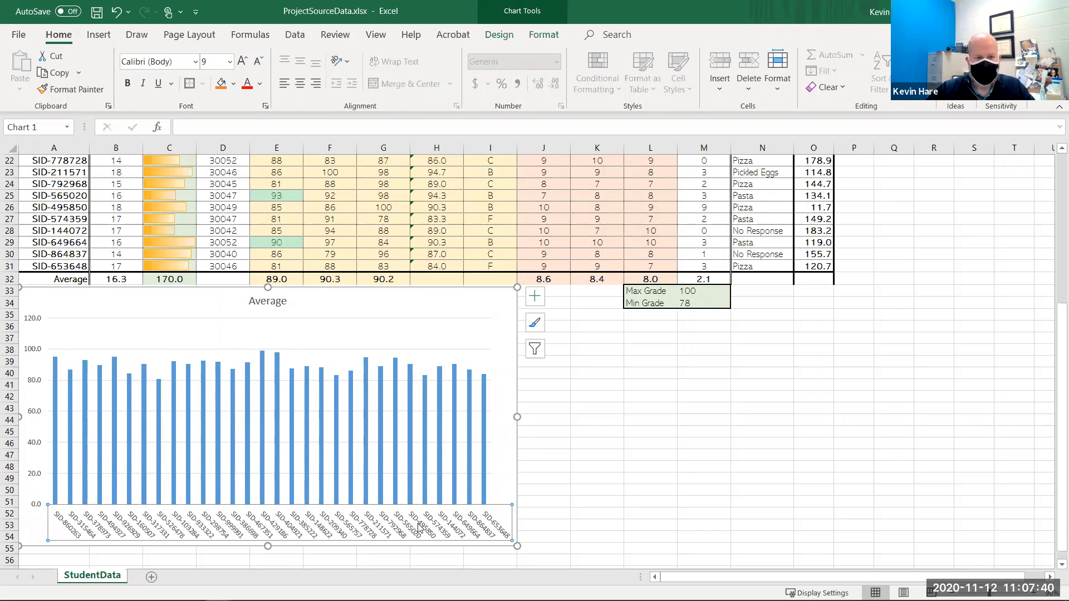
- Increase the chart title's font size to 28 pt
click(281, 306)
click(244, 61)
click(246, 62)
click(246, 63)
click(246, 62)
click(247, 63)
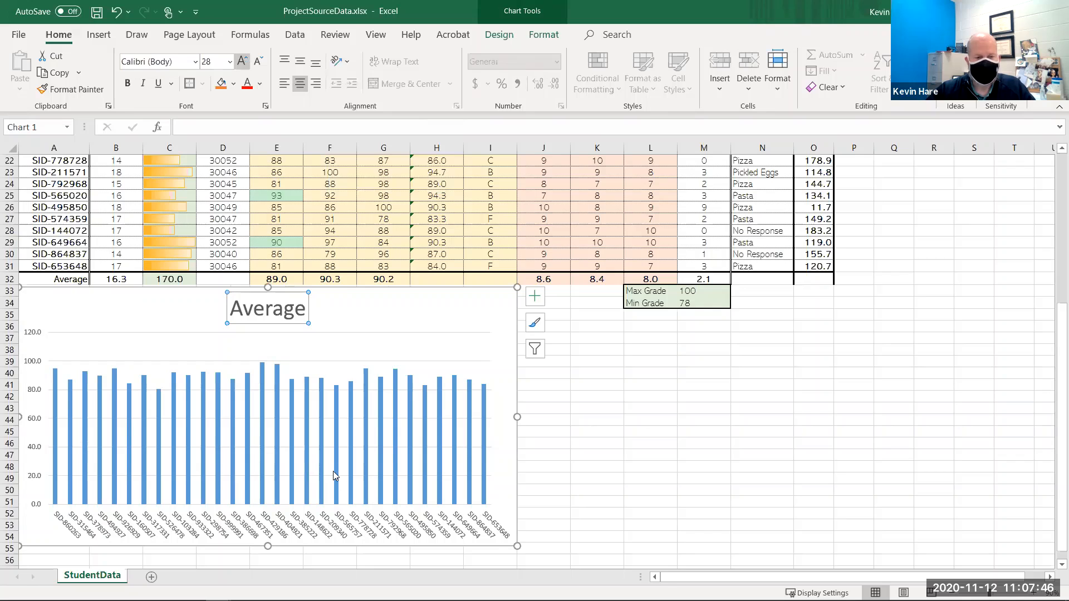
- Add data labels at the outside end of the chart's average columns
click(219, 444)
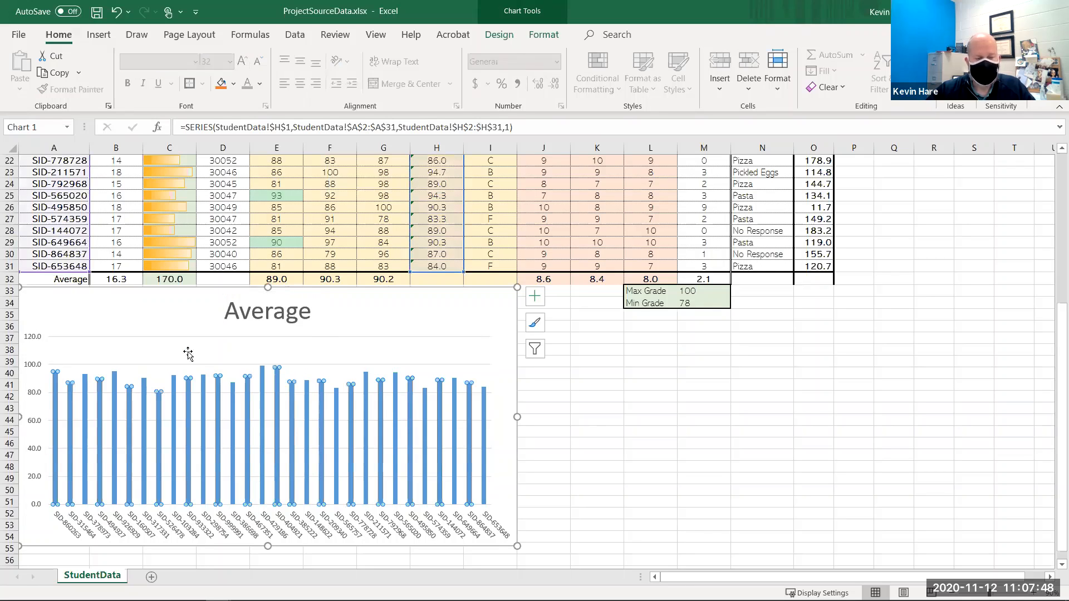
double_click(280, 514)
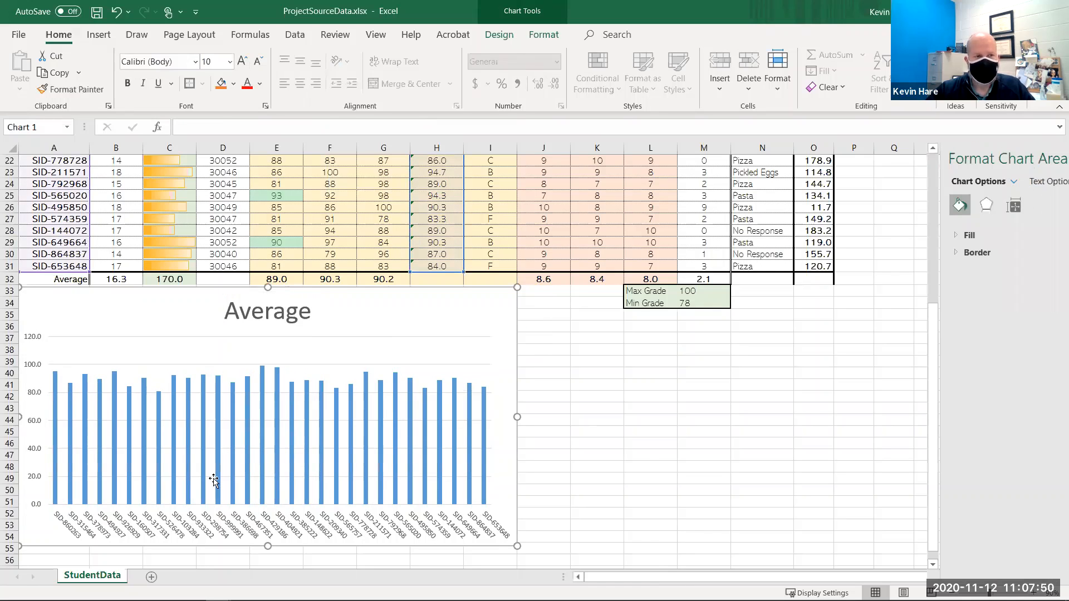
click(503, 34)
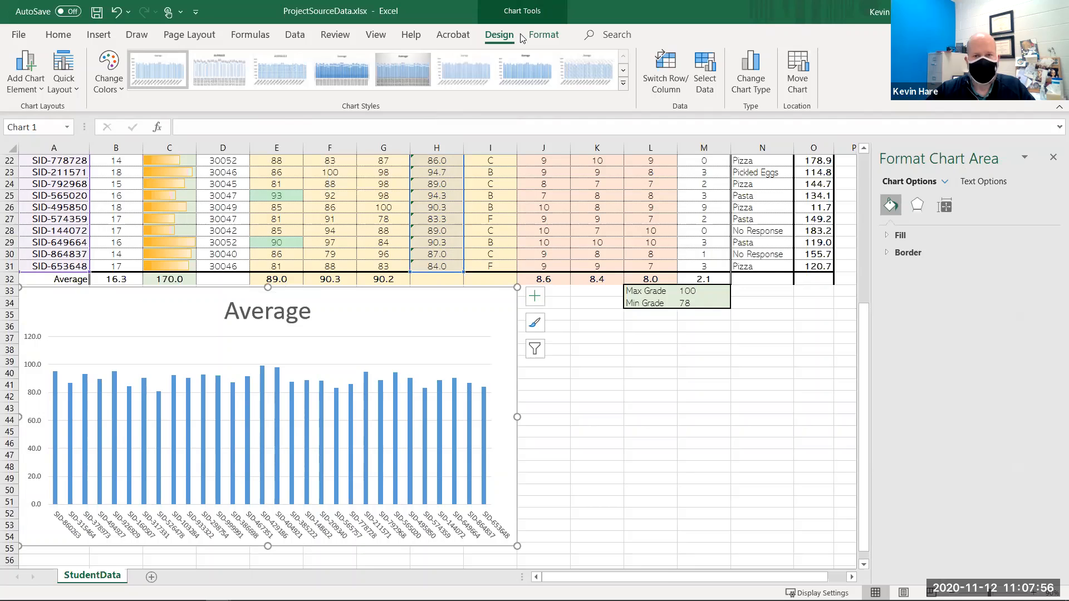
click(614, 375)
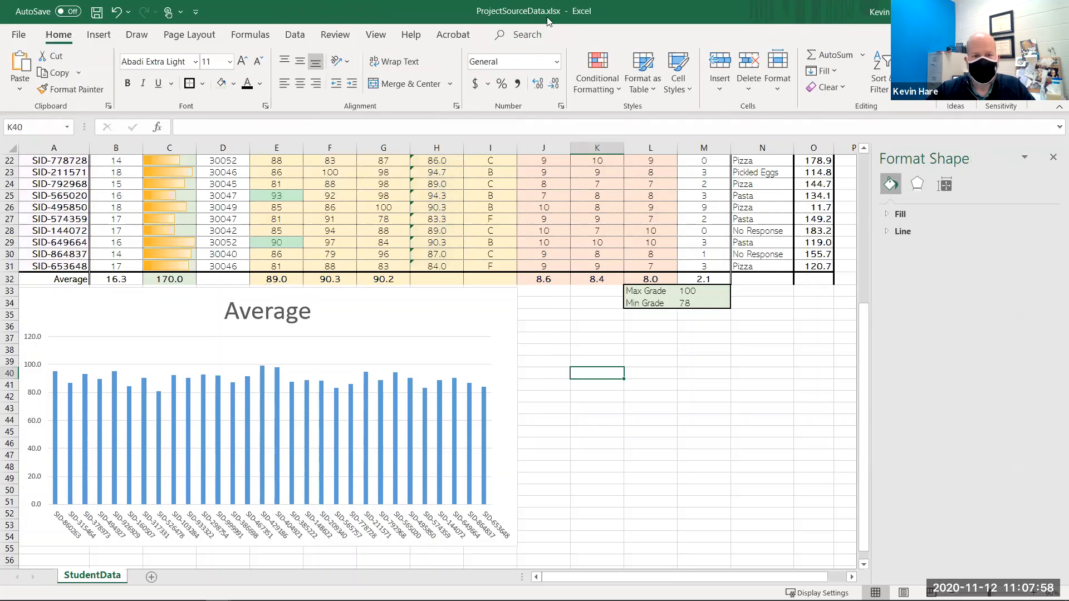
click(495, 319)
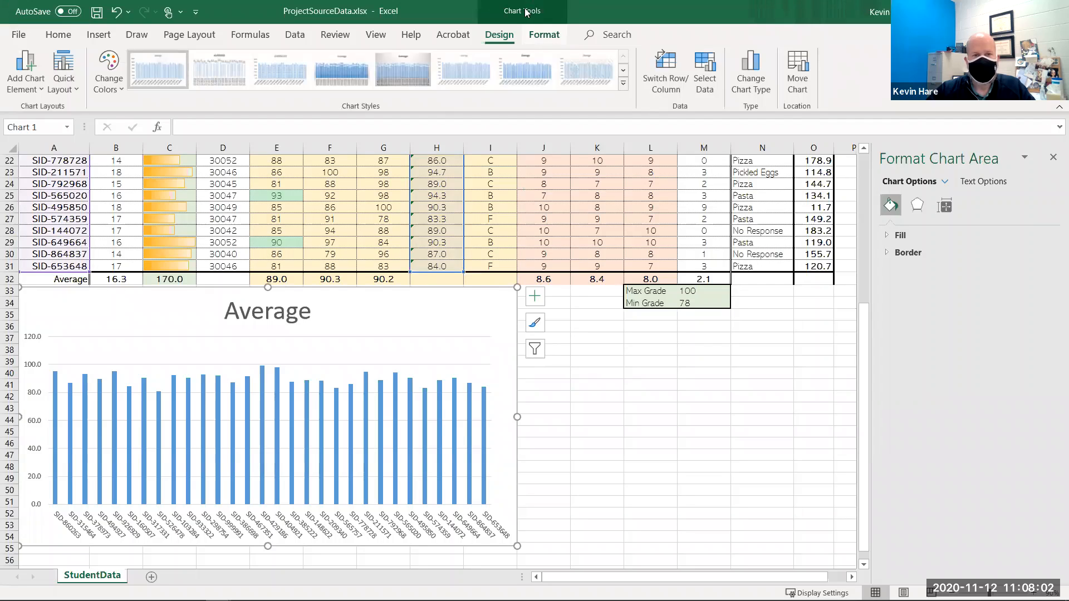
click(34, 93)
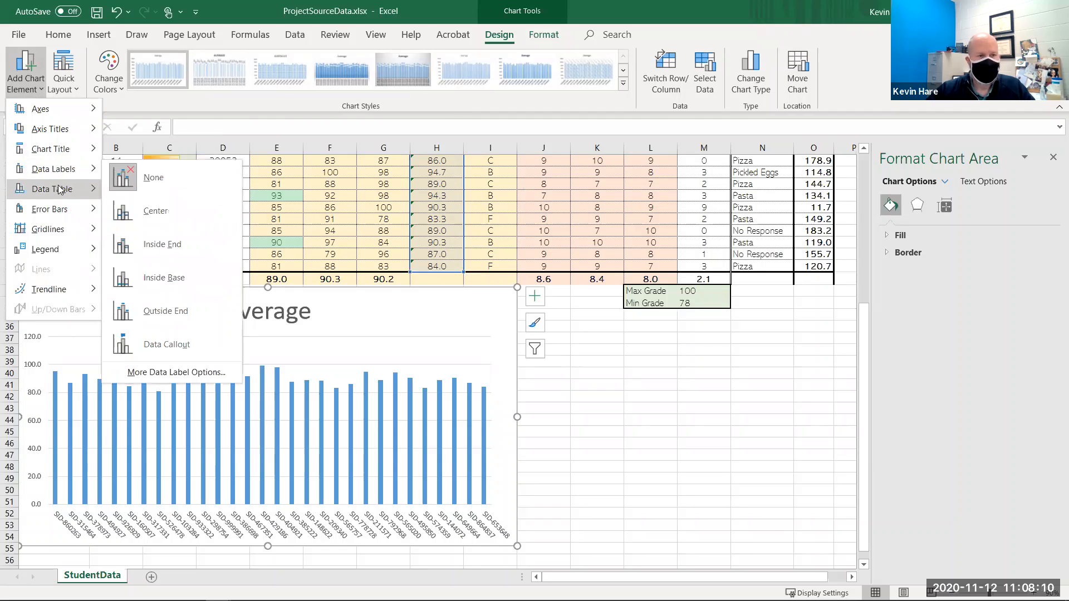
mouse_move(63, 176)
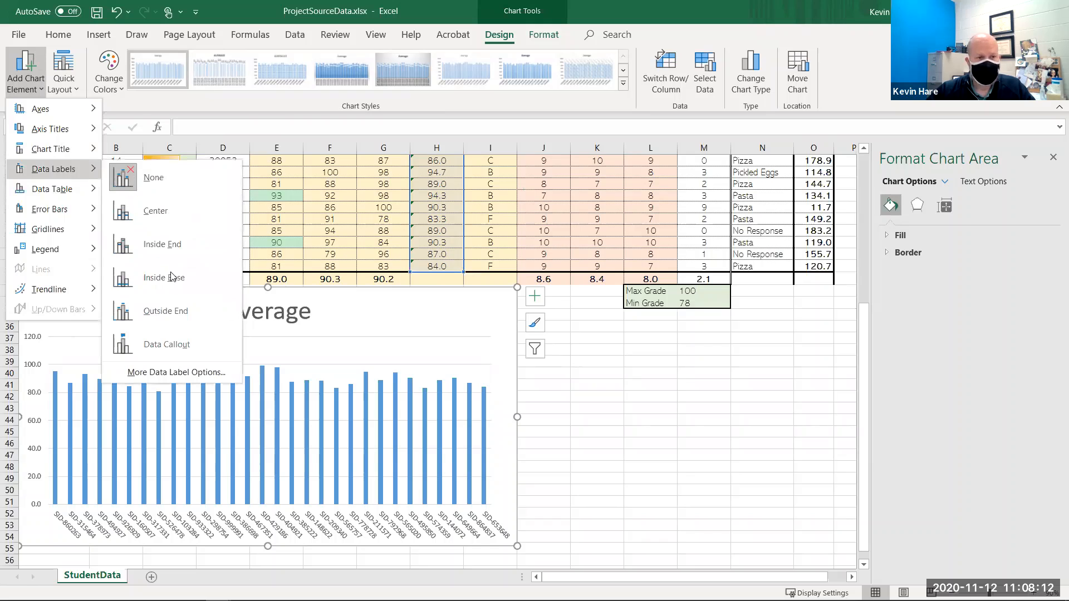
click(182, 310)
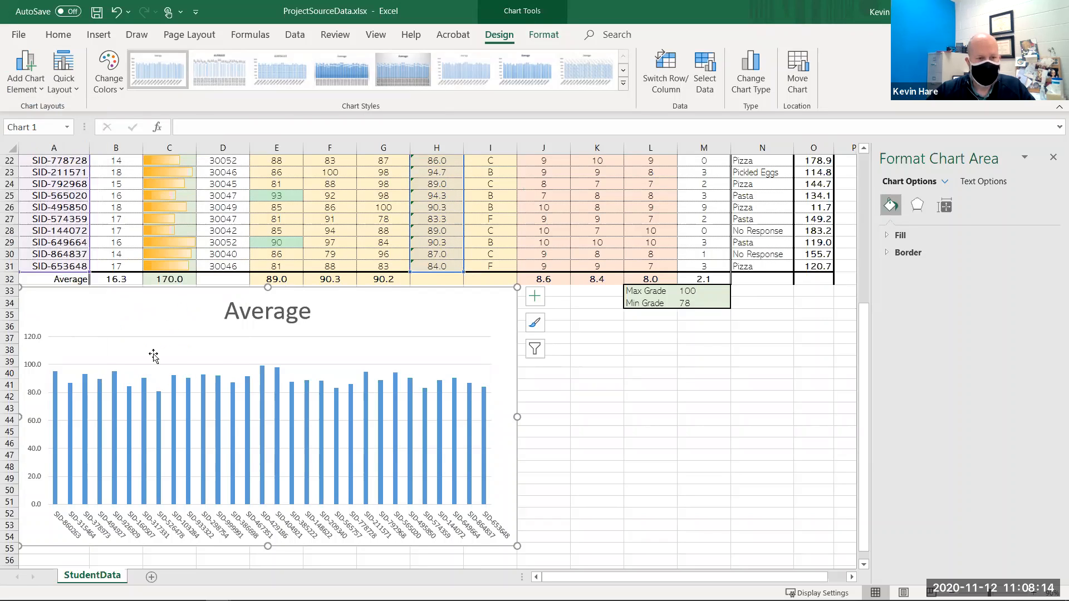
click(116, 365)
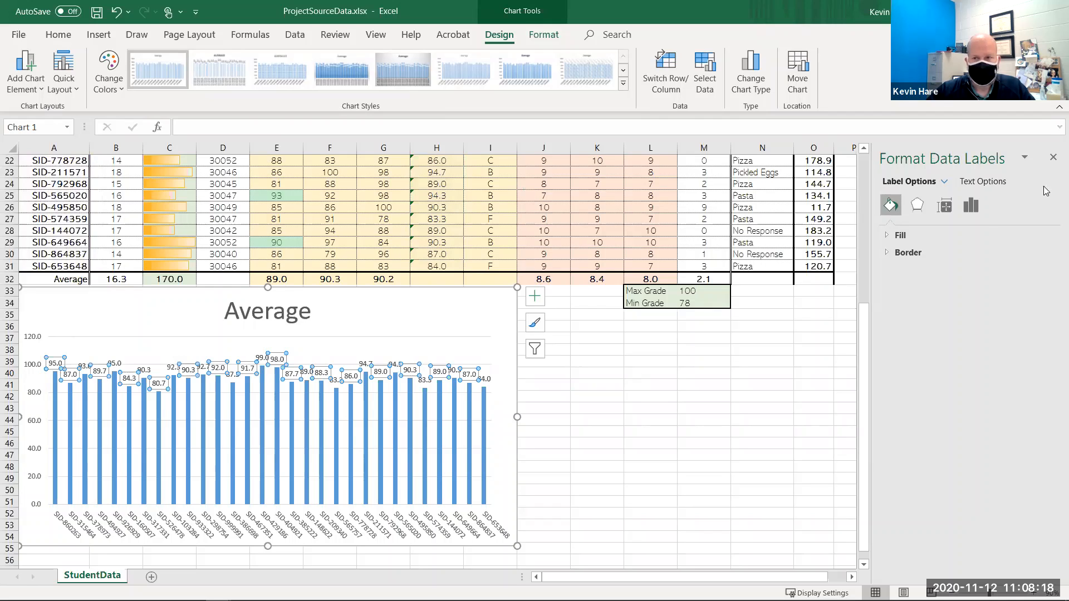
click(1053, 157)
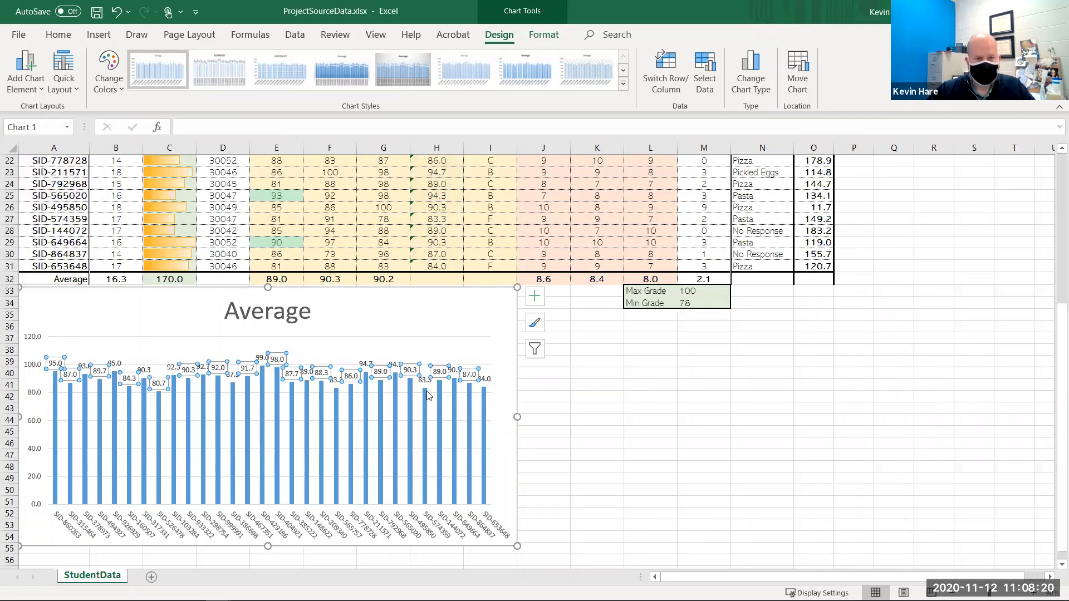
click(356, 396)
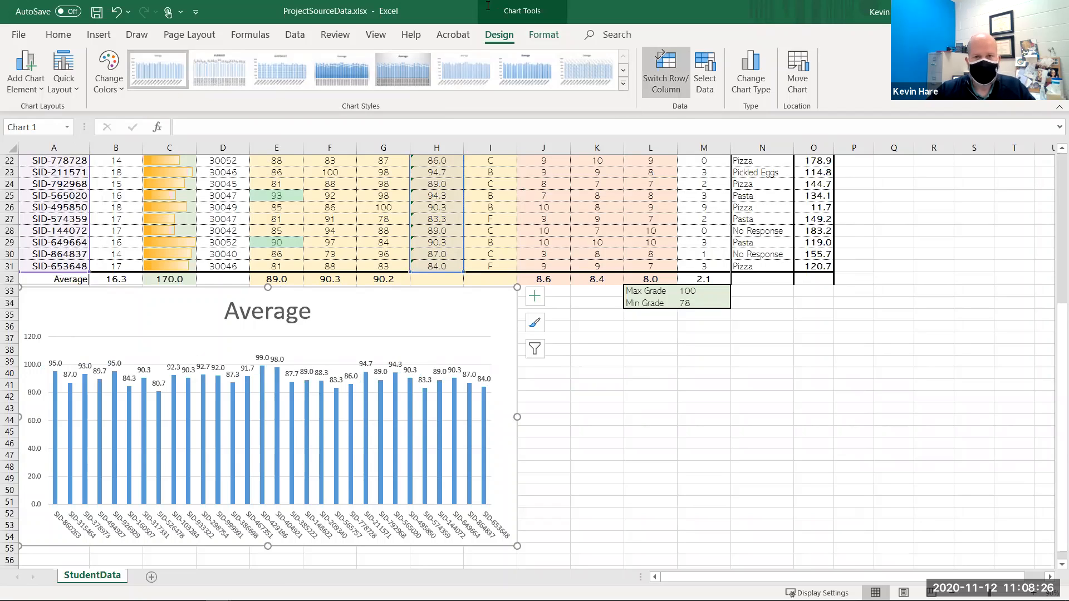
click(544, 35)
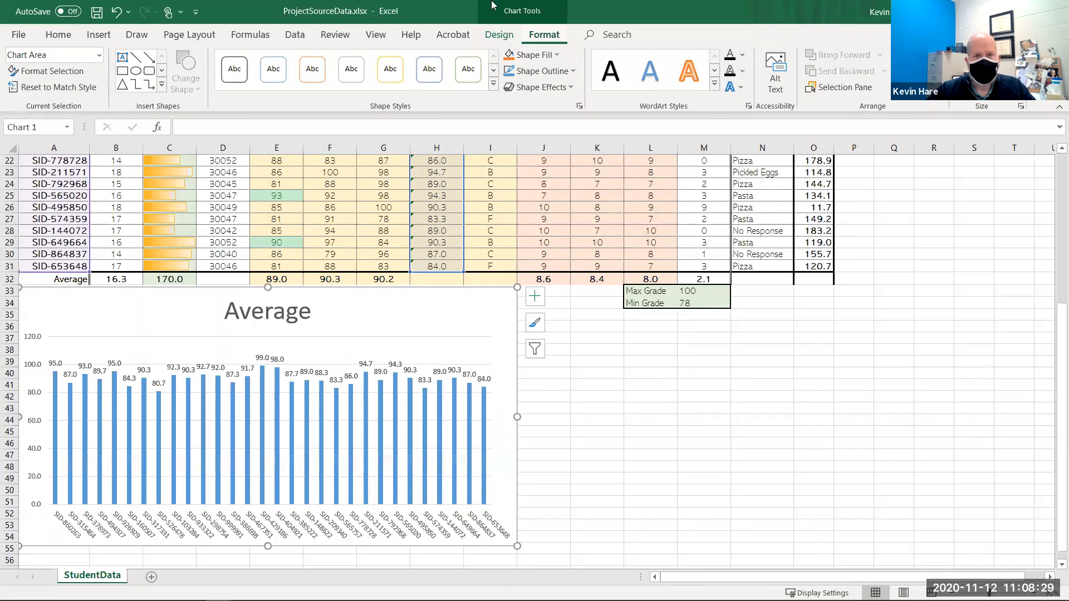
click(99, 55)
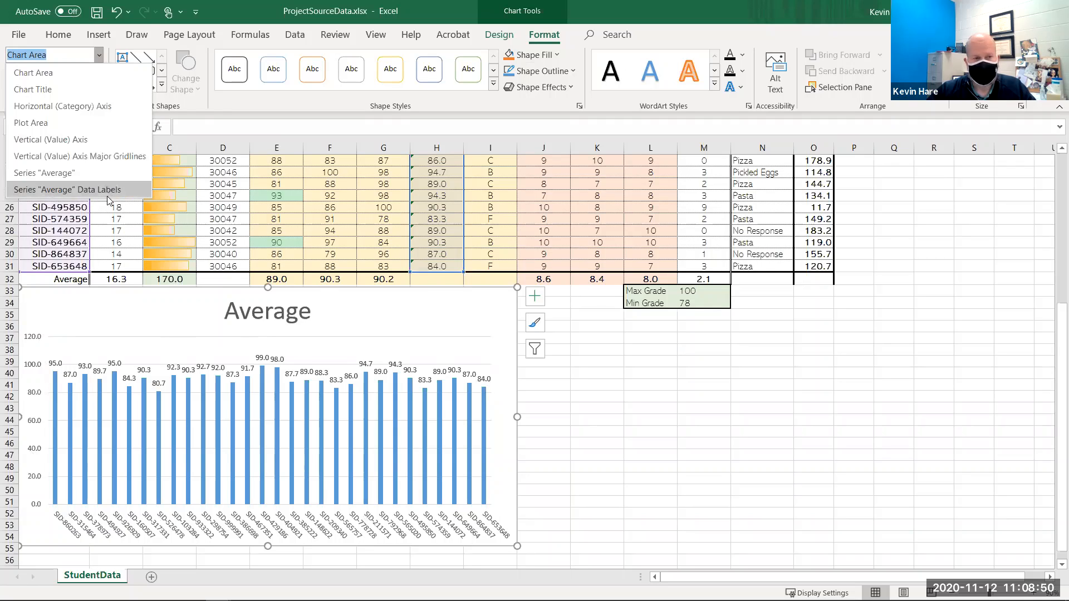
click(637, 414)
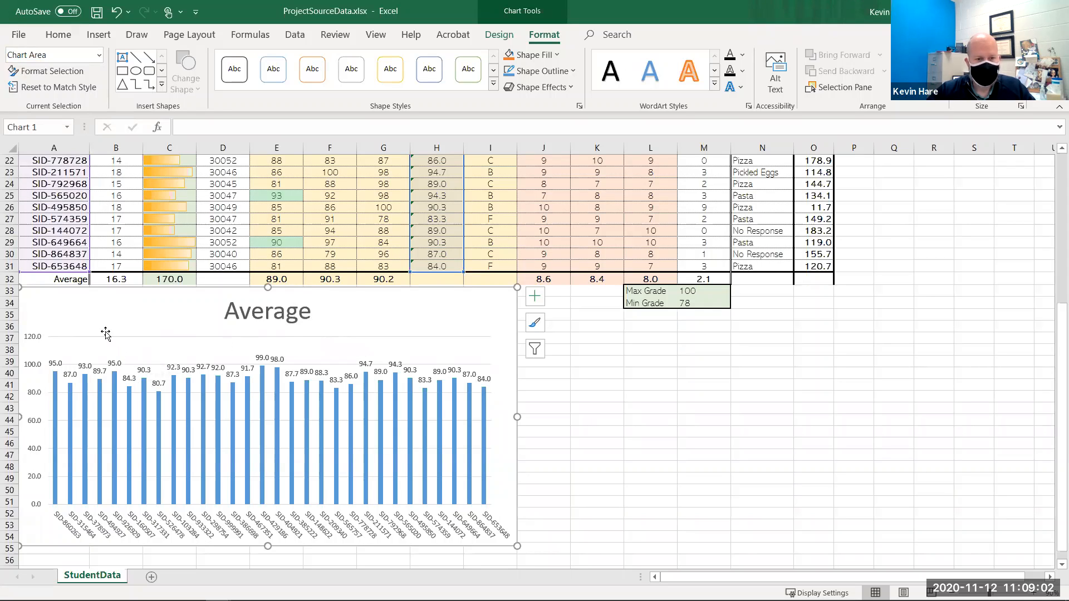
- Apply a gradient fill to the chart's average columns
right_click(483, 427)
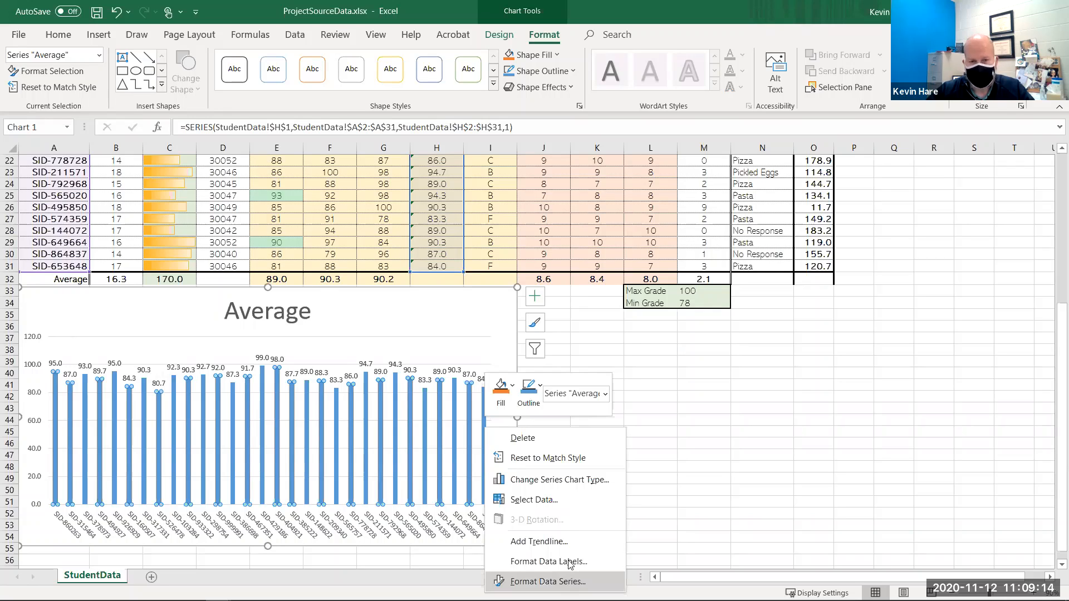
click(518, 580)
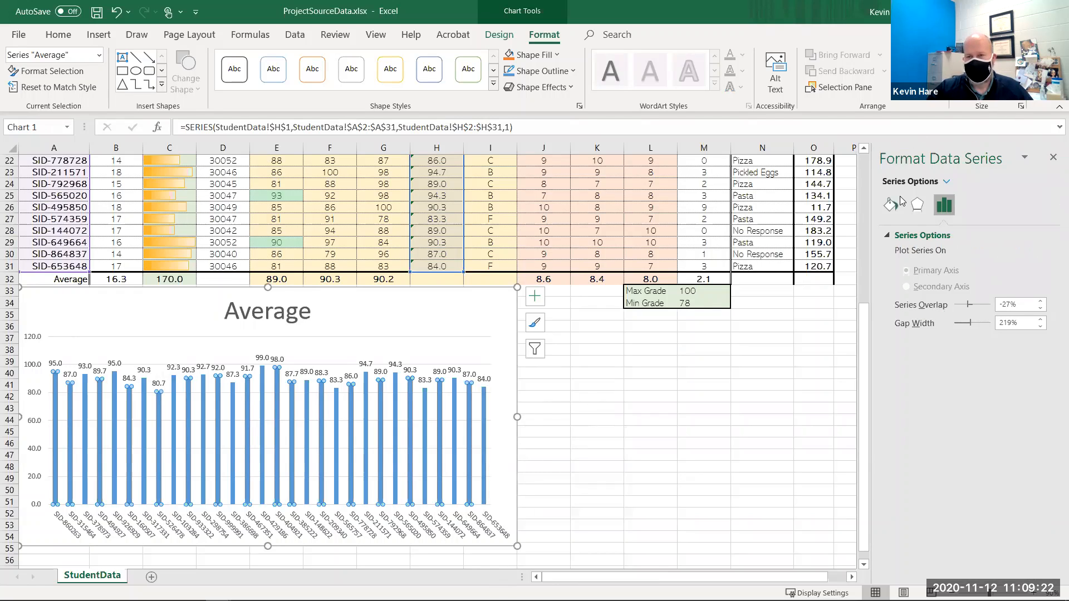
click(1021, 160)
click(950, 183)
click(947, 181)
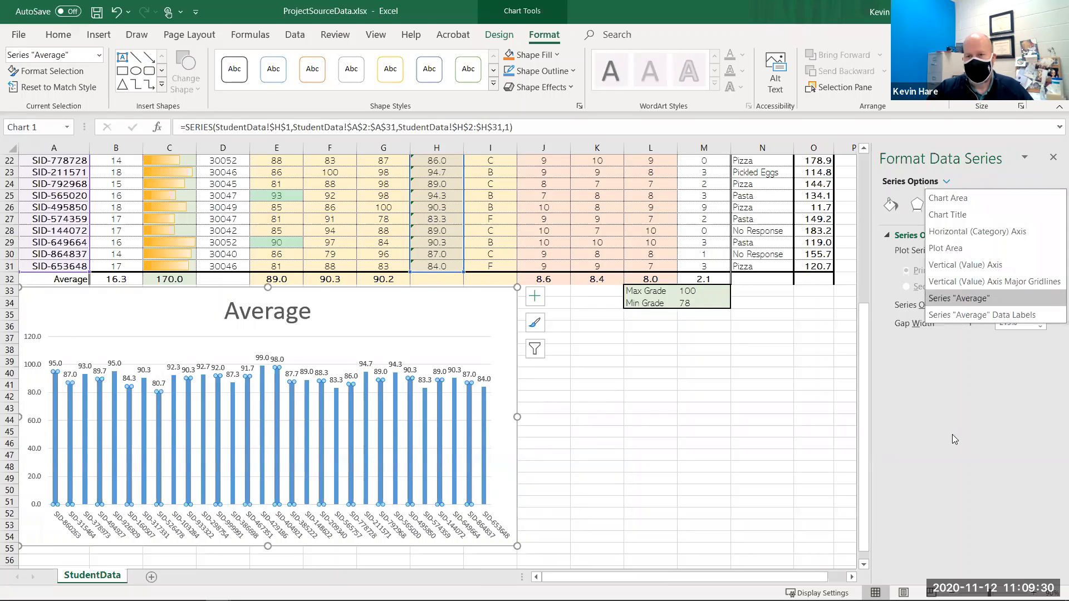
click(890, 206)
click(892, 206)
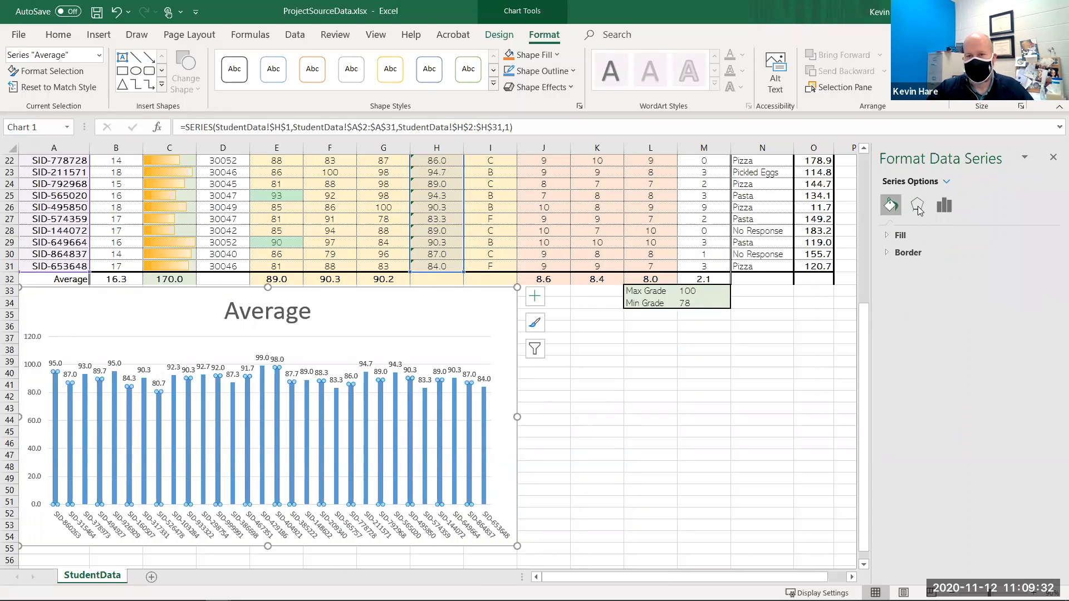
click(914, 211)
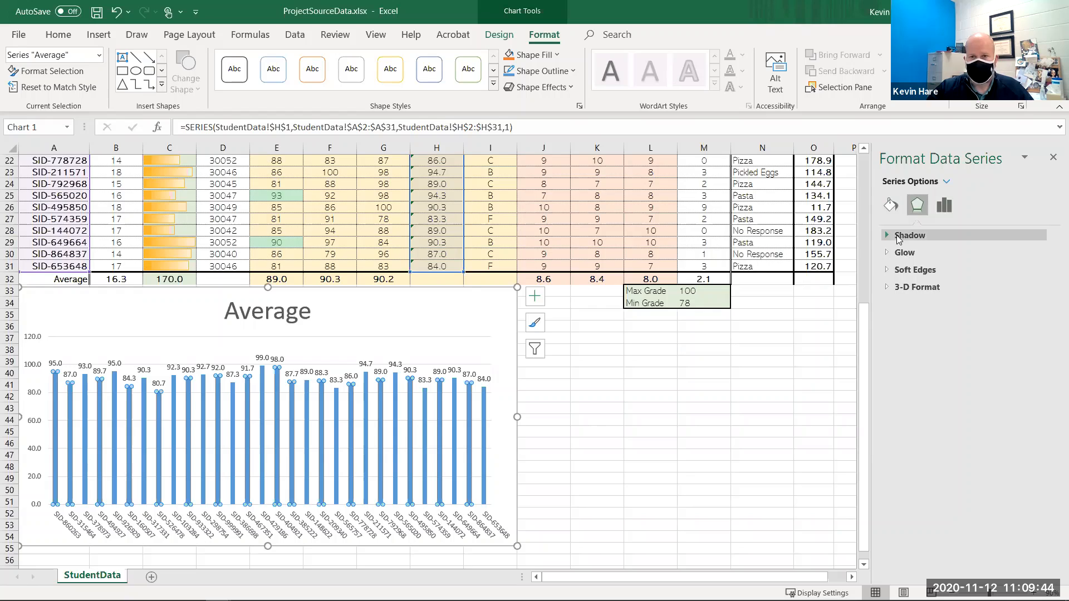
click(890, 205)
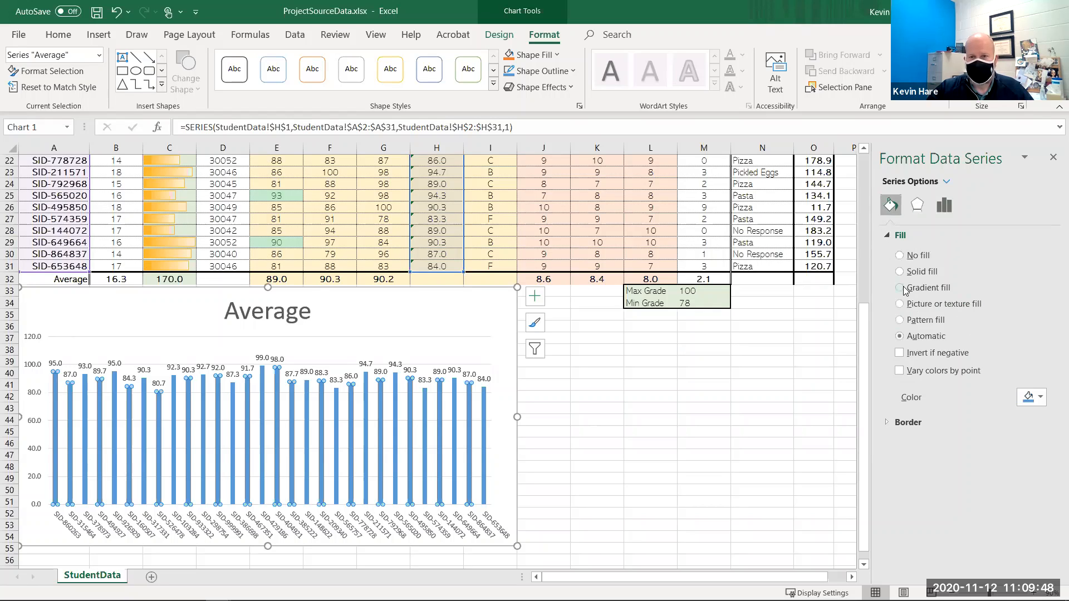
click(927, 287)
scroll(829, 290, down, 1)
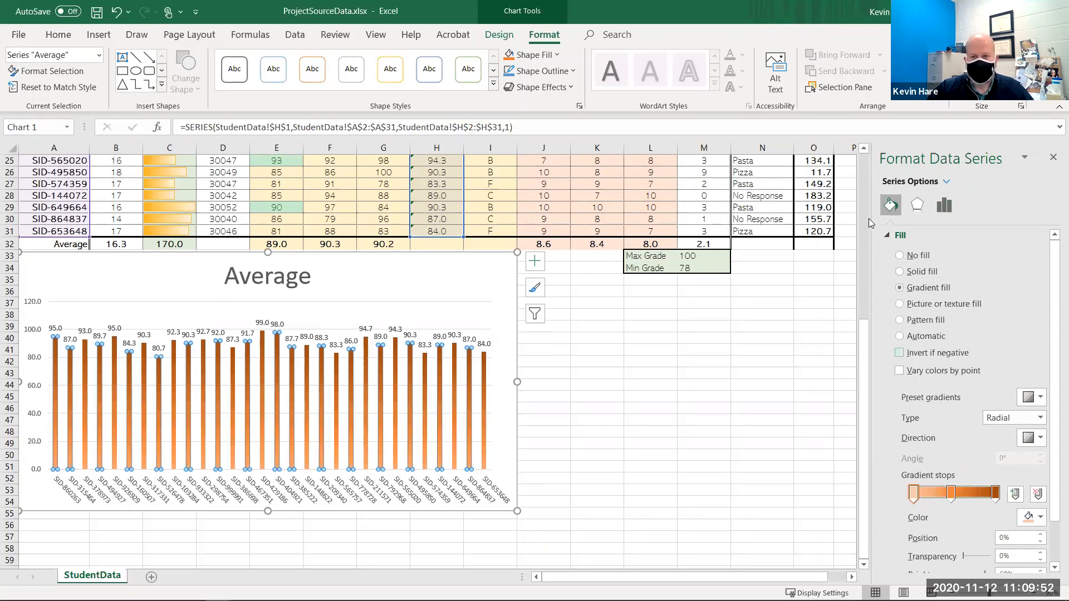
- Reduce the gap width between the average columns to 22%
click(945, 206)
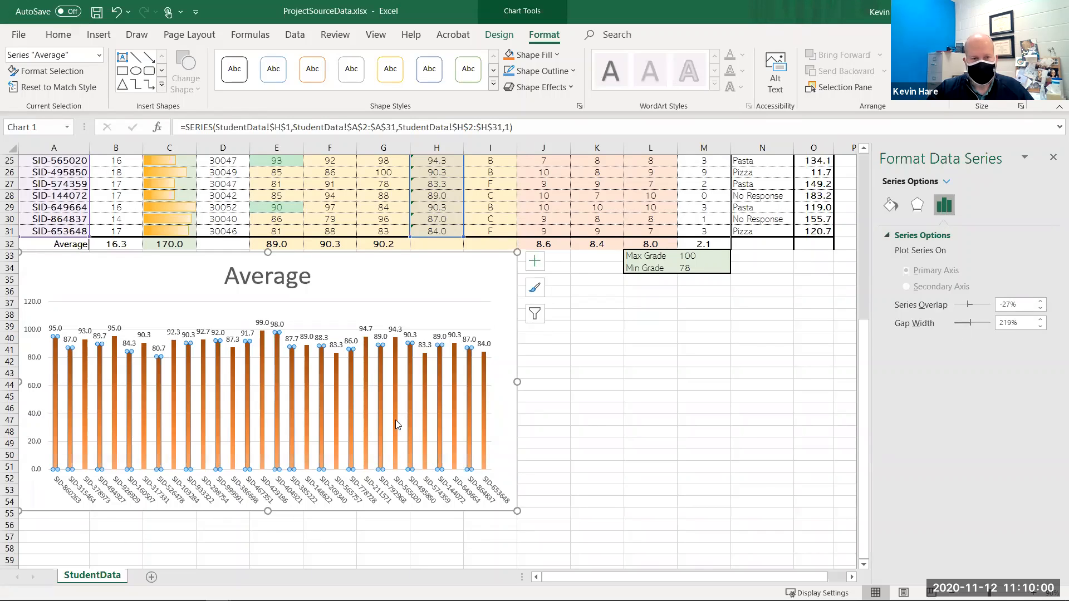
click(962, 324)
click(961, 324)
click(962, 325)
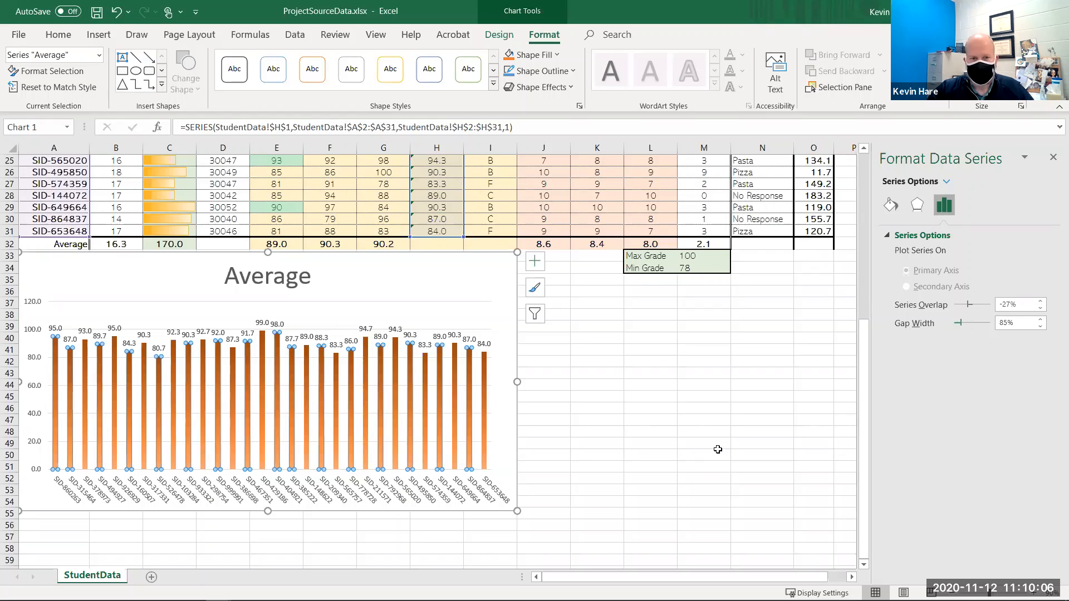
drag(969, 322, 961, 337)
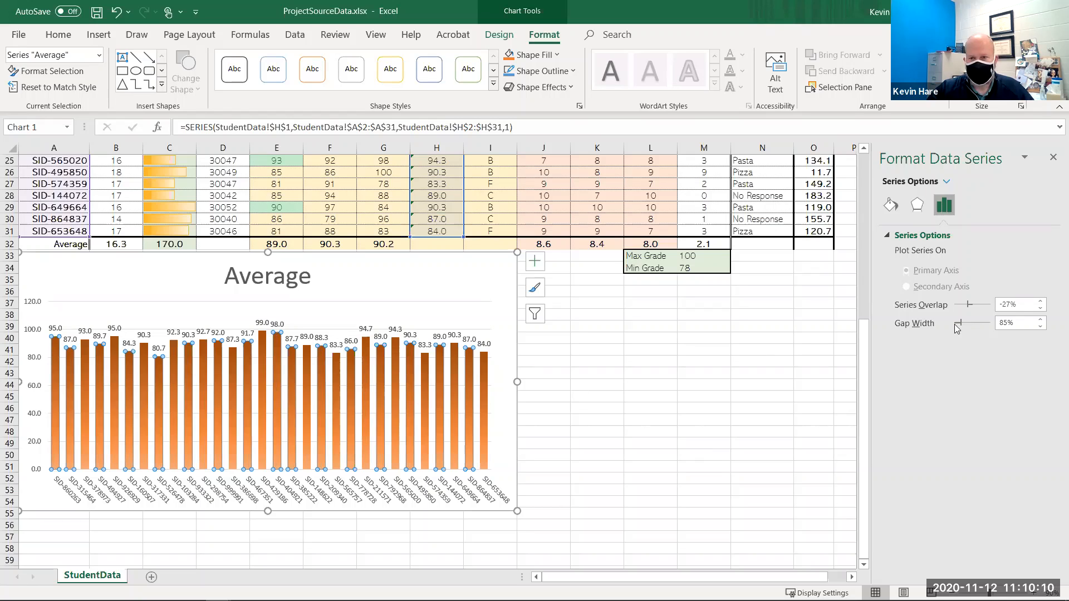
drag(958, 323, 954, 323)
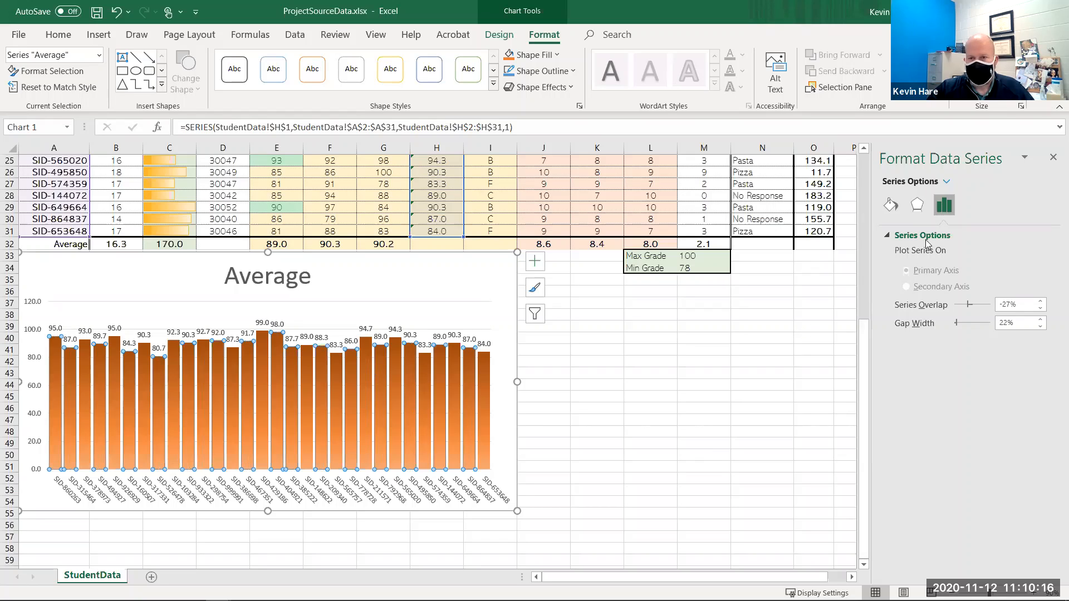
- Add a shadow and a top bevel effect to the average columns
click(917, 204)
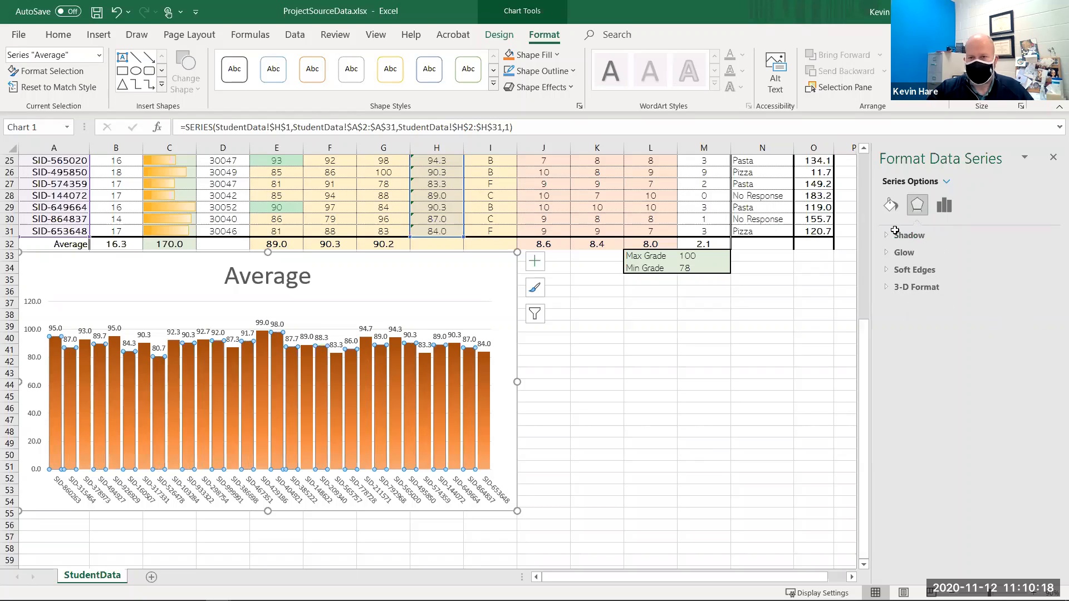
click(921, 235)
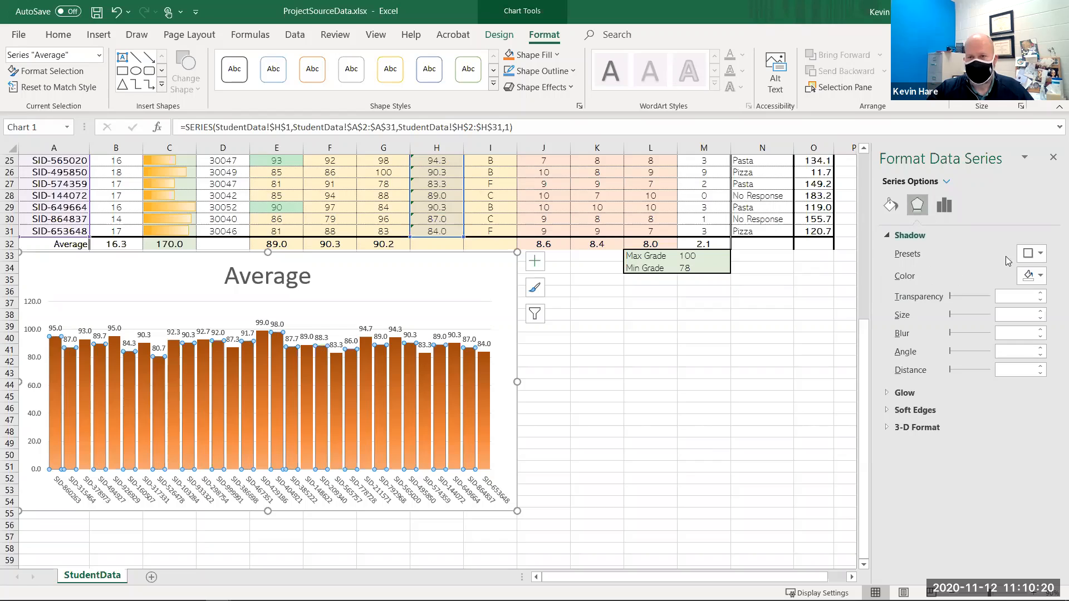
click(1027, 255)
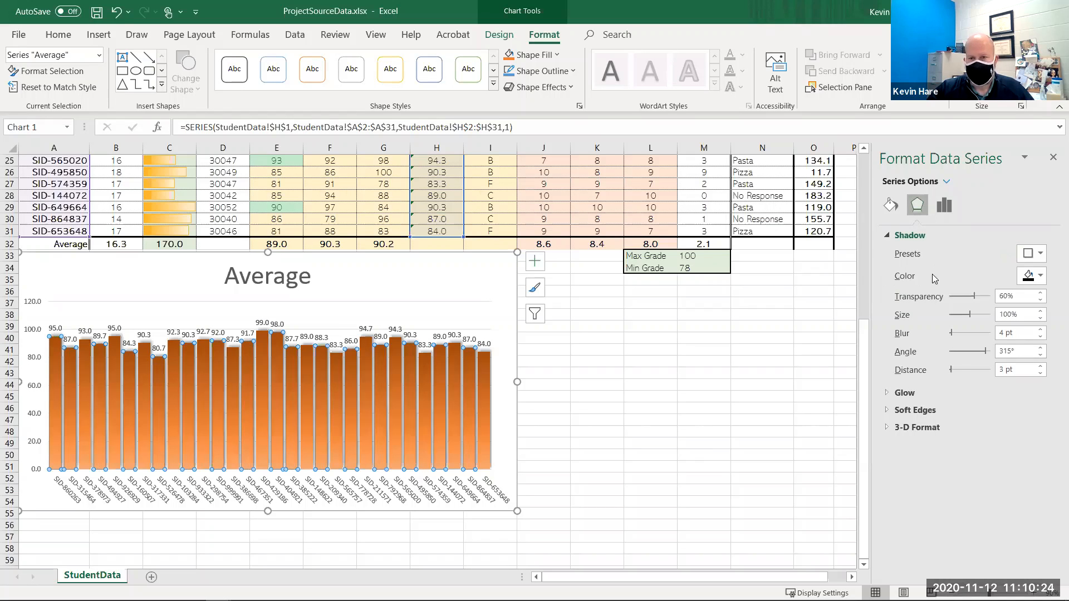
click(922, 429)
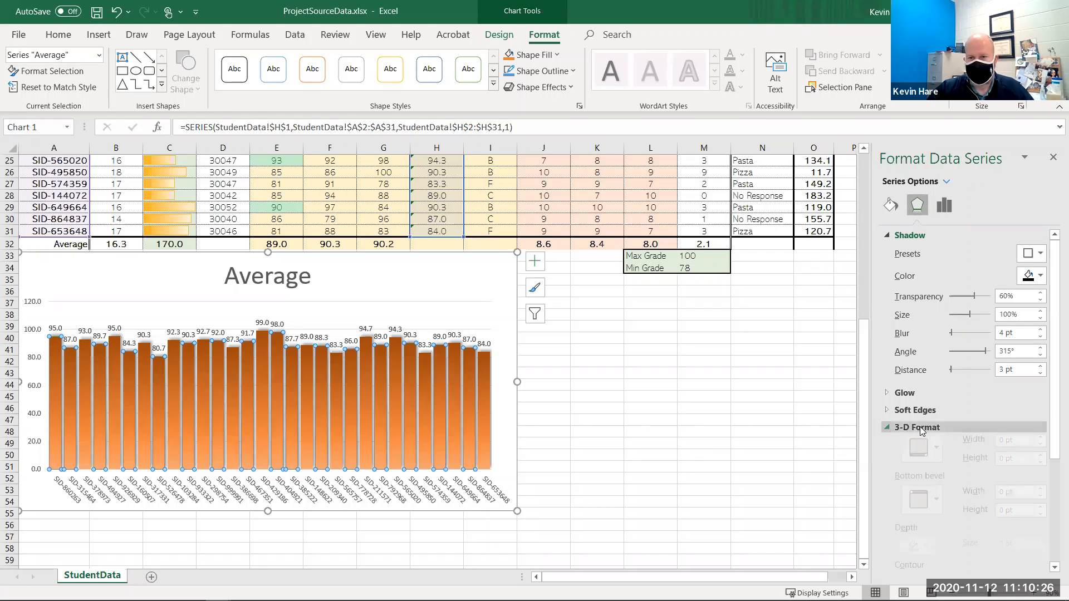
click(920, 465)
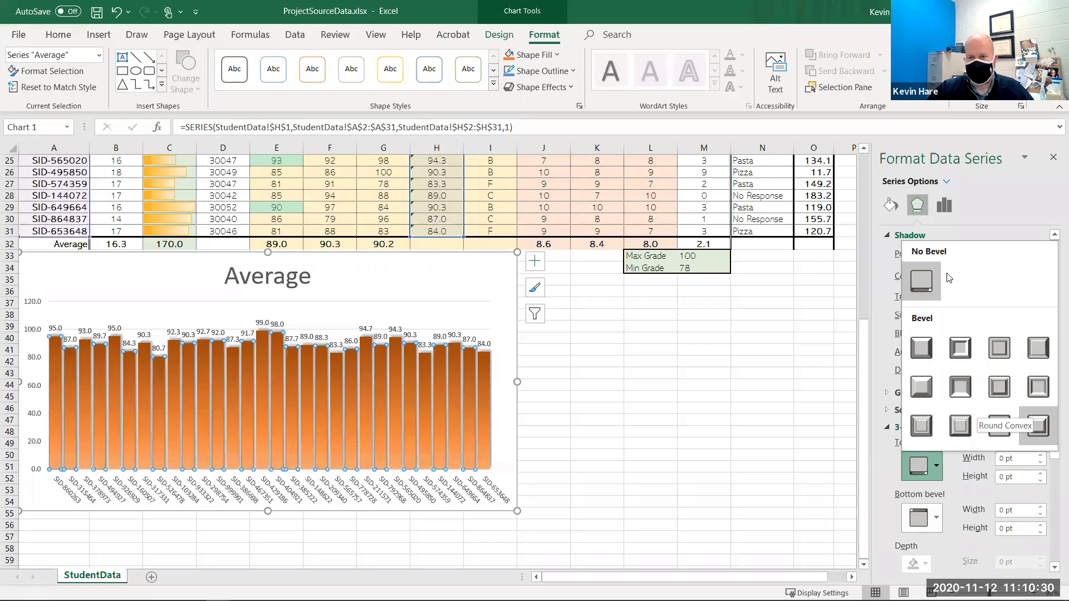
click(922, 383)
click(610, 405)
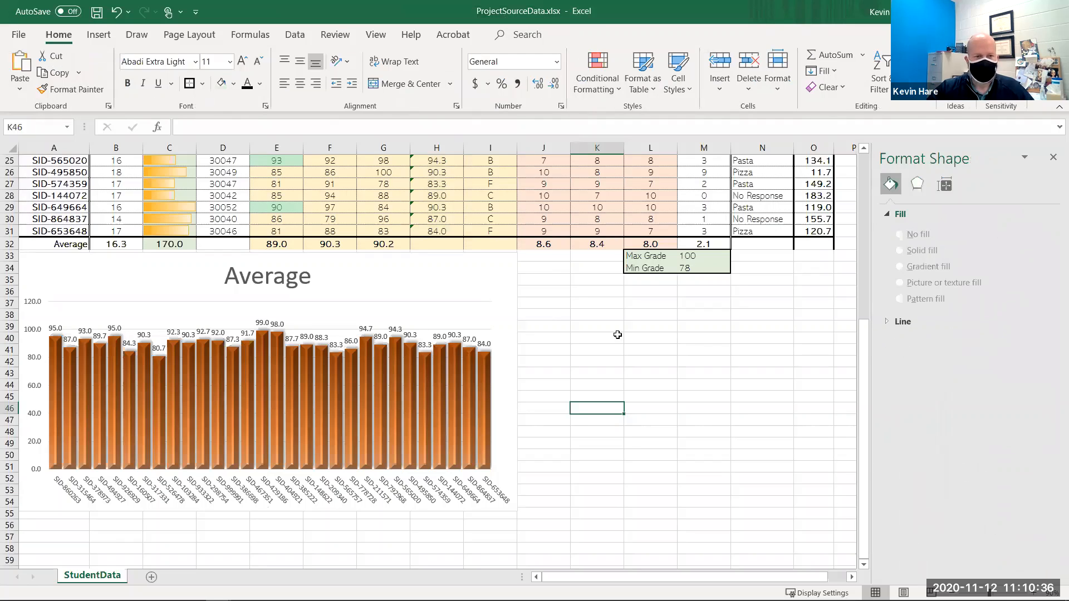
- Examine the fill, effects, size and text formatting options of the chart's data labels
right_click(372, 327)
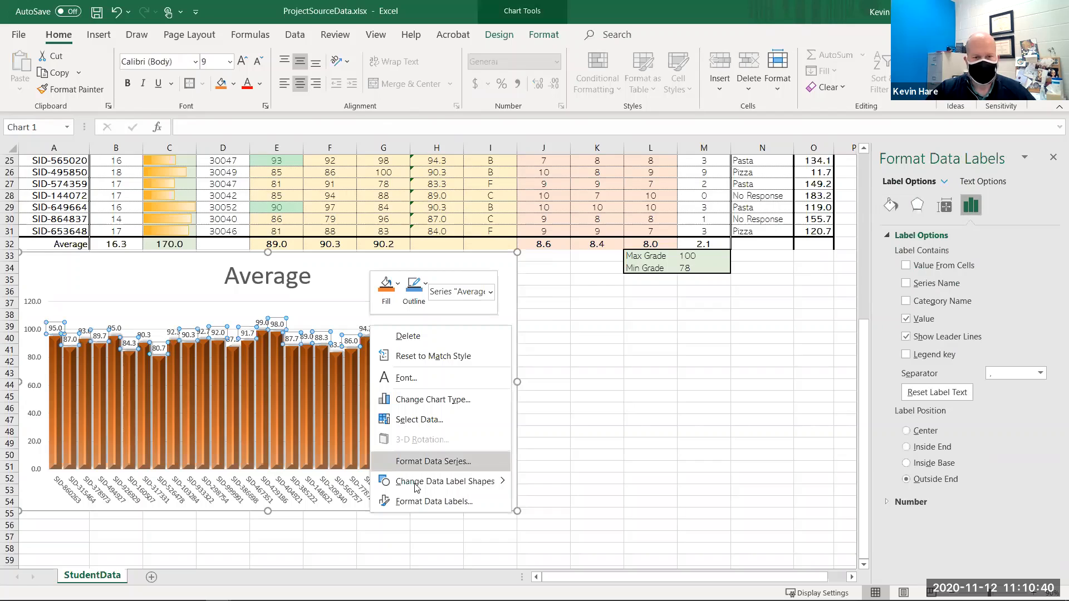
click(421, 501)
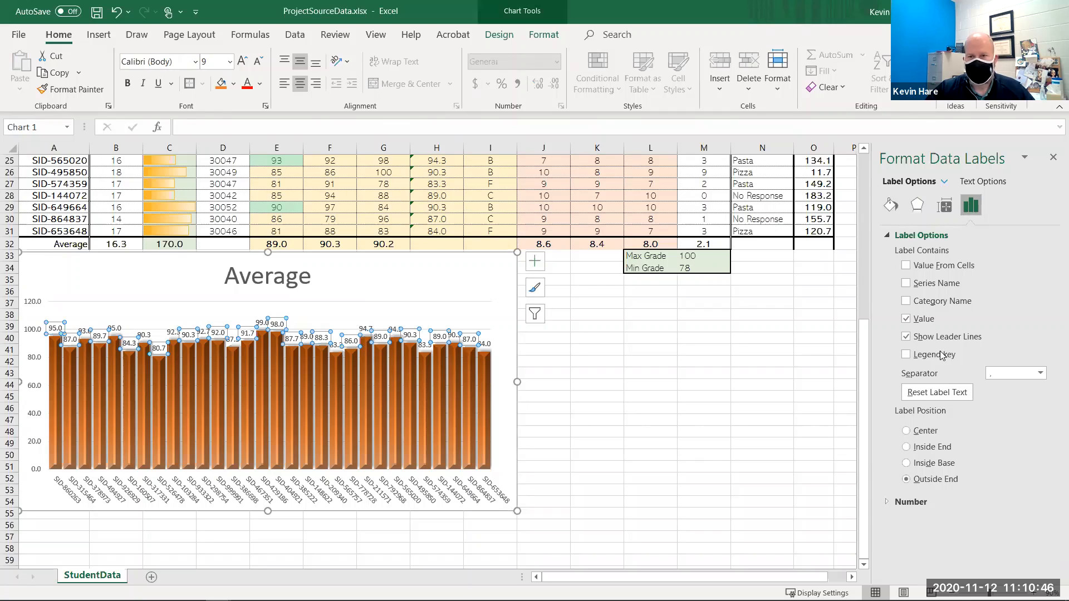
click(932, 207)
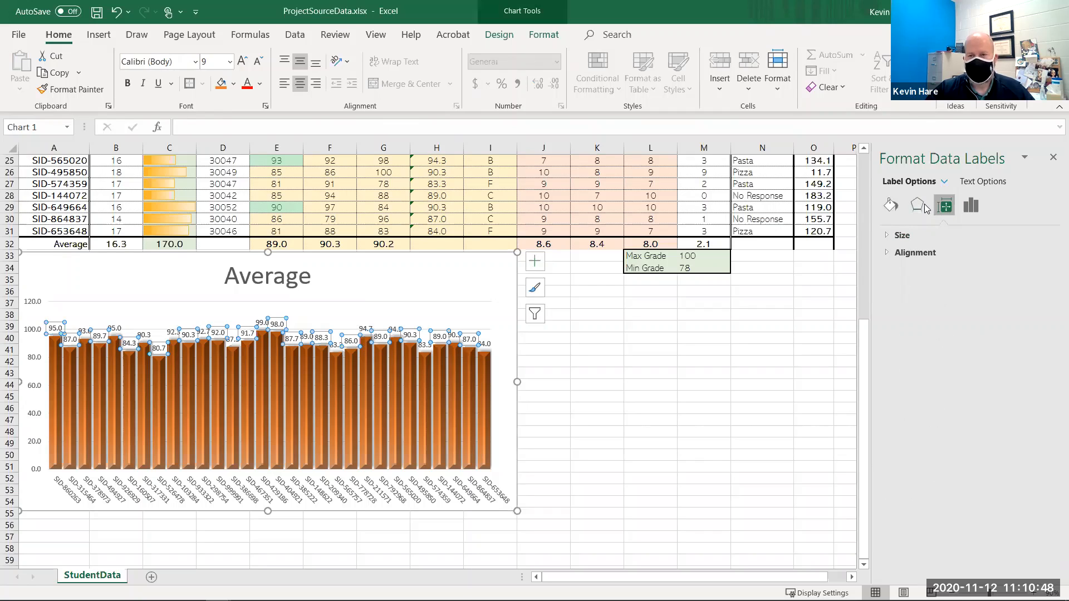
click(915, 206)
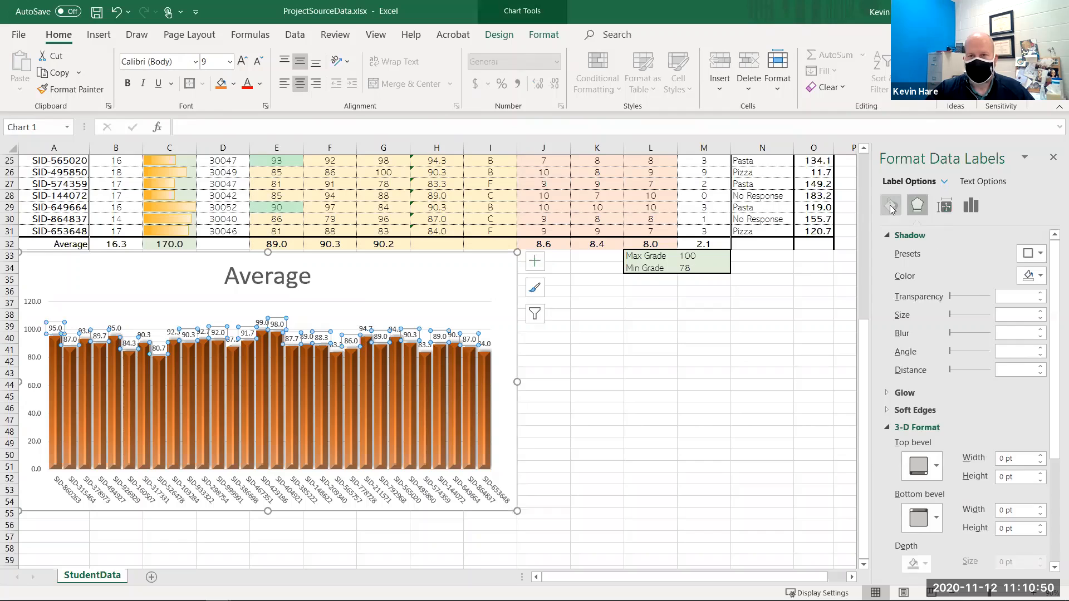
click(888, 211)
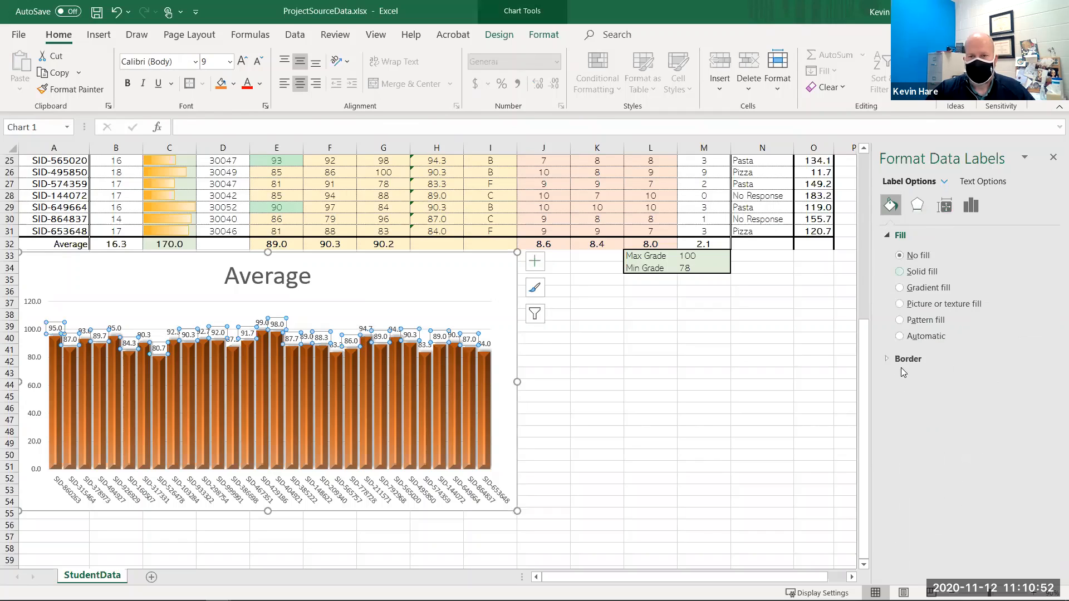
click(916, 207)
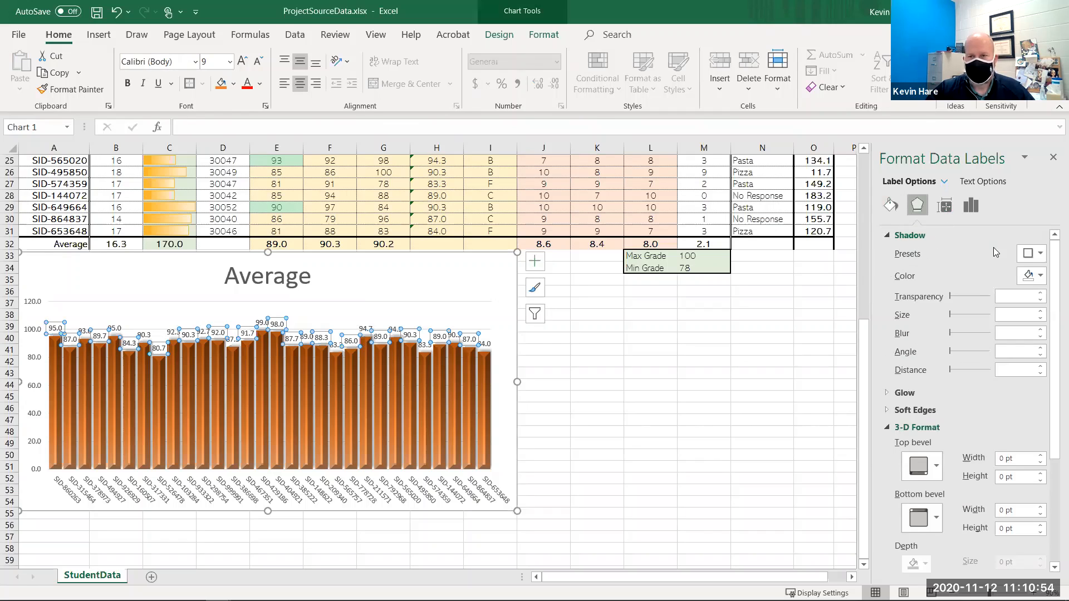
click(946, 205)
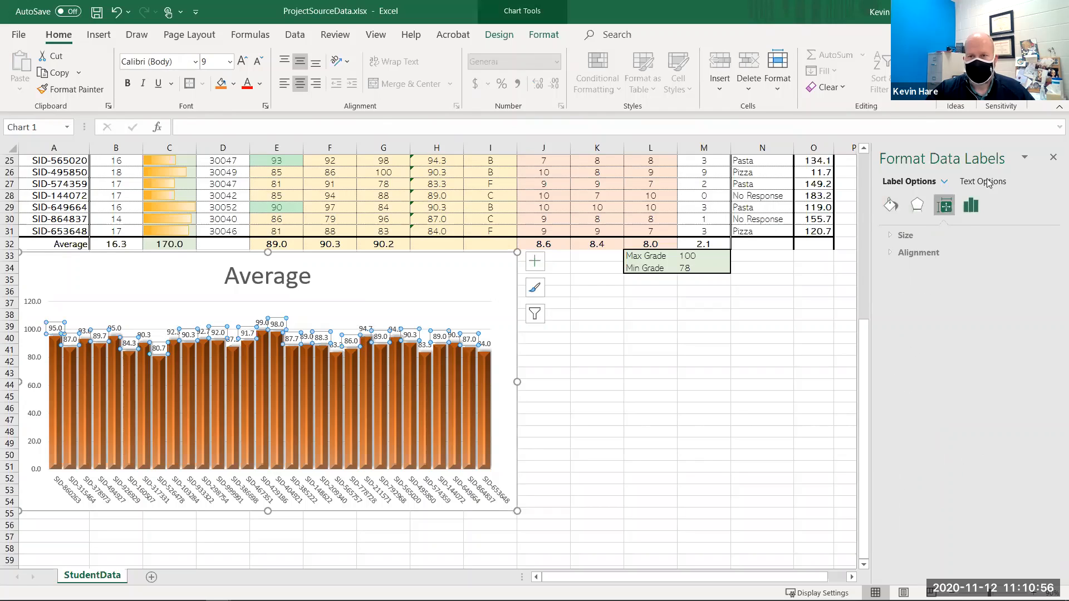
click(982, 181)
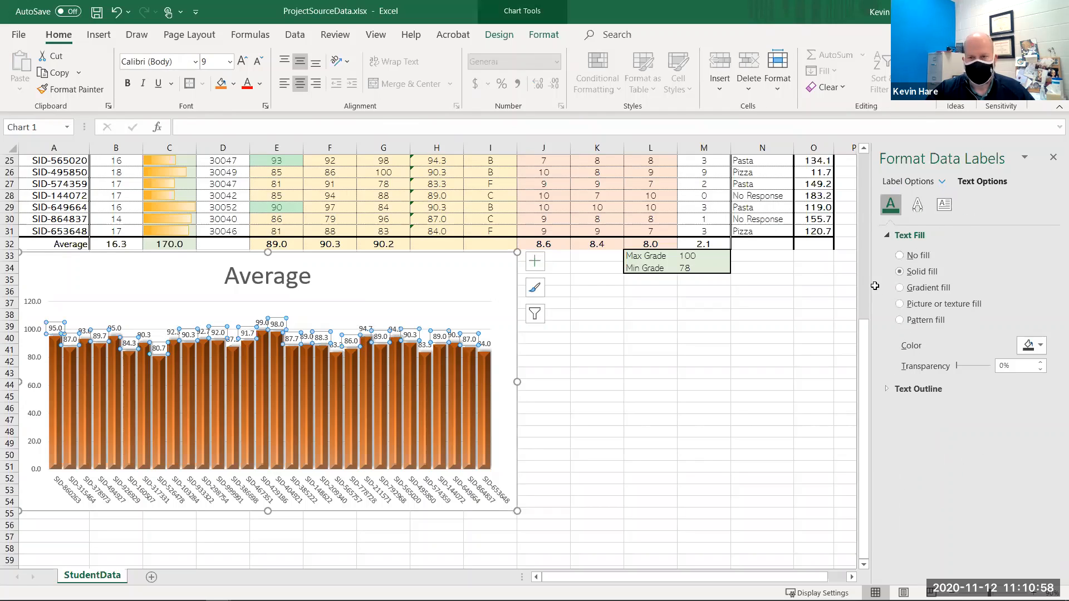
click(908, 392)
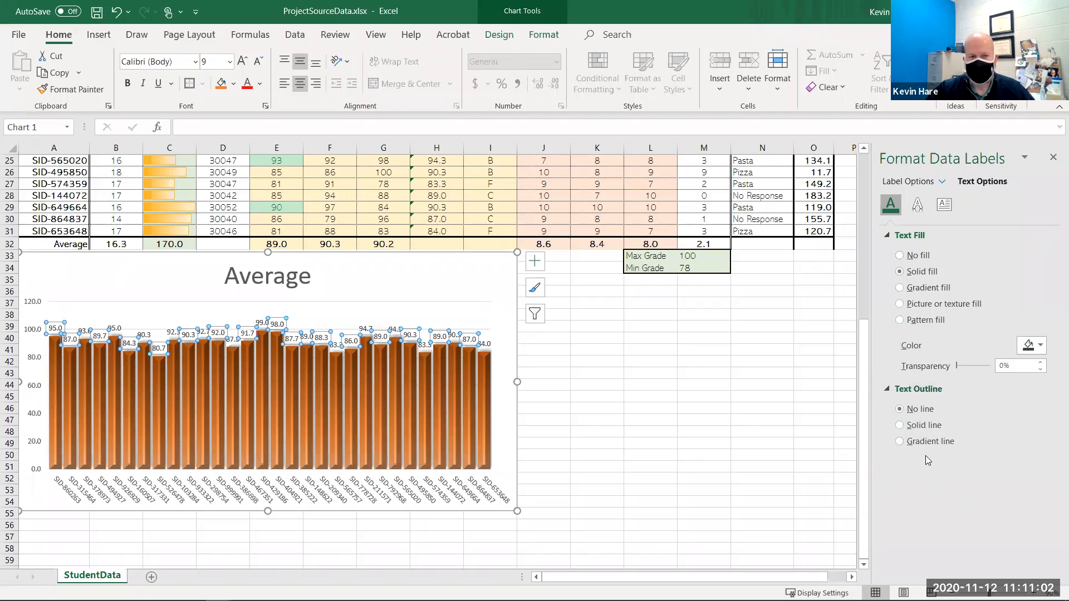
click(715, 455)
- Rotate the chart's data labels so their text reads upward
click(501, 336)
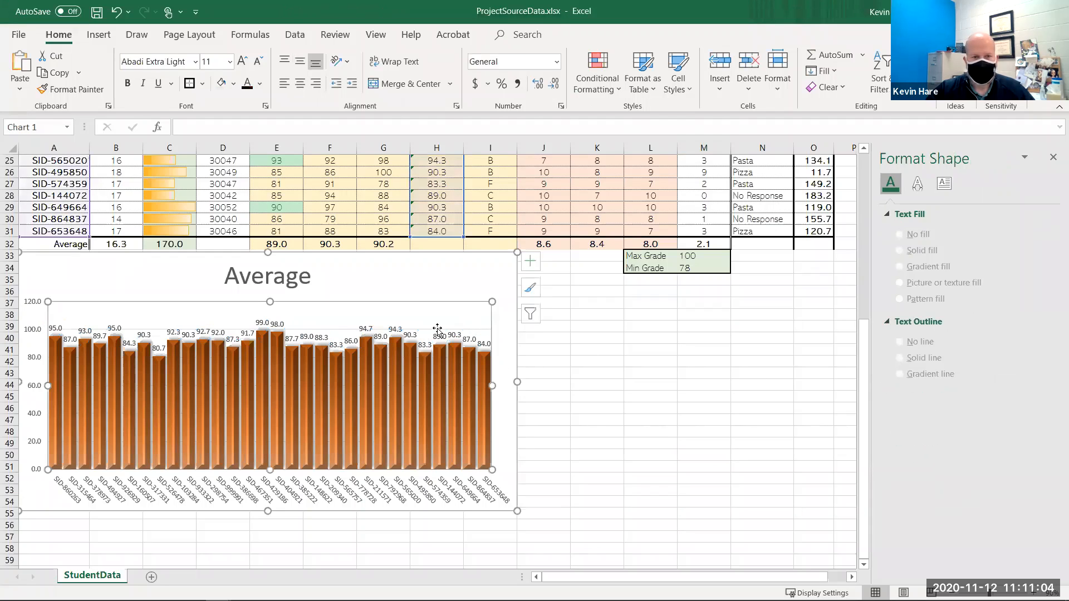
click(391, 330)
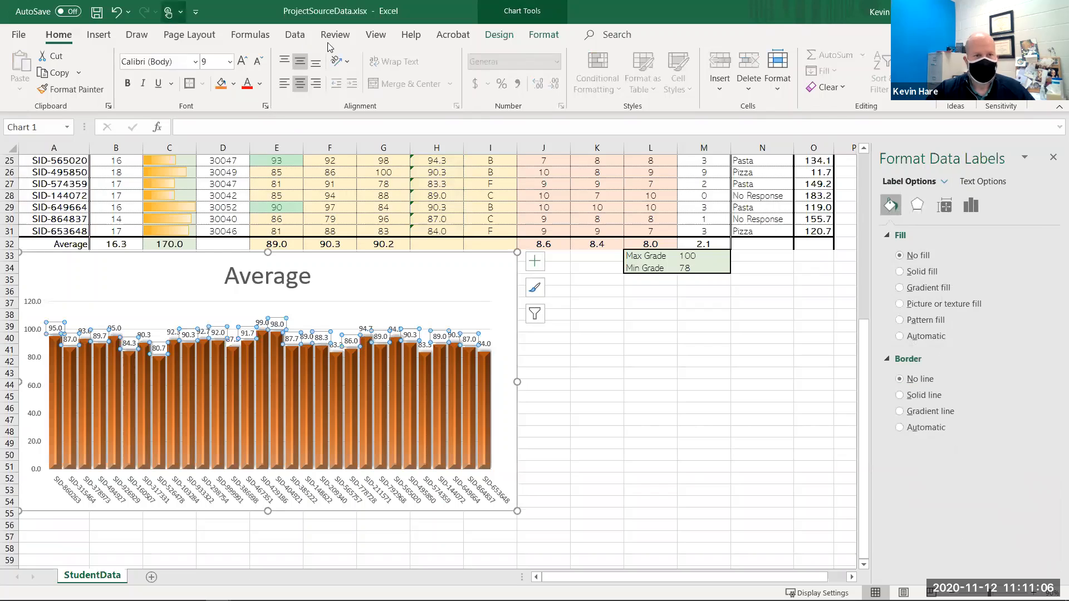
click(346, 61)
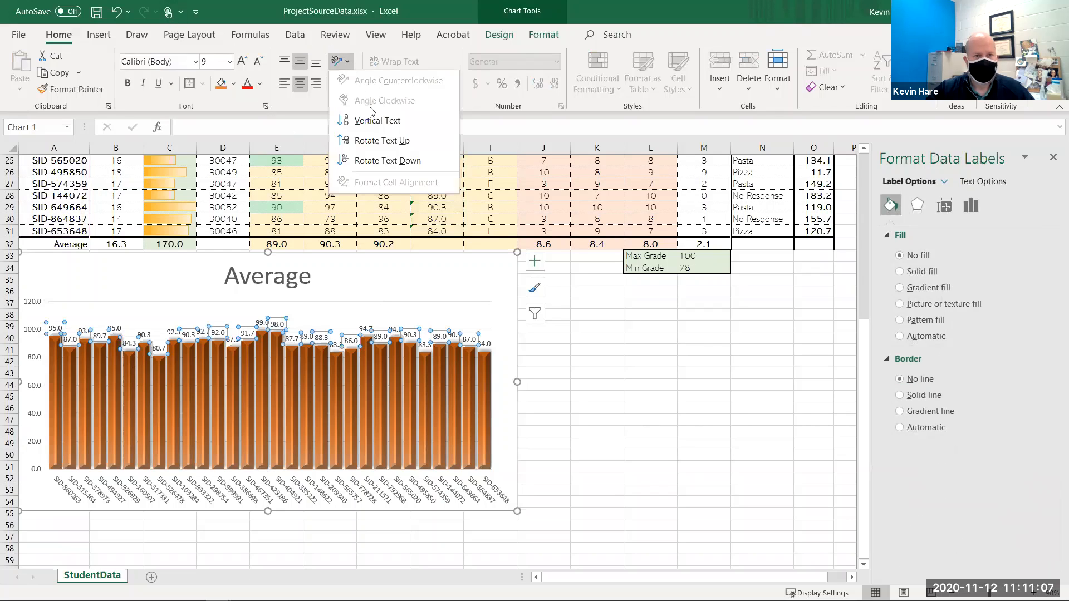
click(382, 140)
click(538, 372)
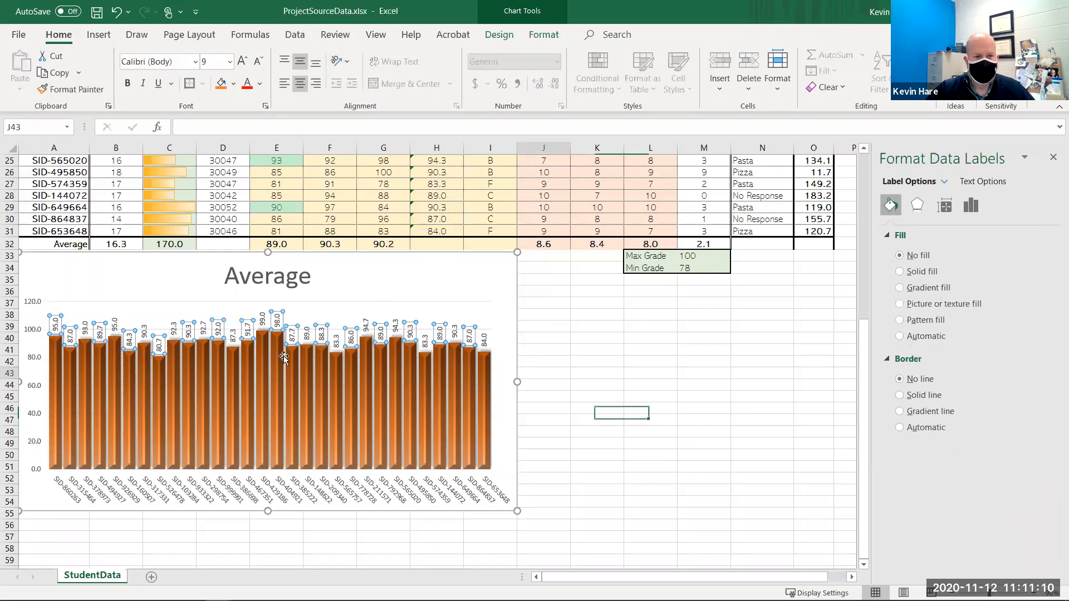
- Set the chart's vertical axis maximum to 100 and its major unit to 25
click(458, 332)
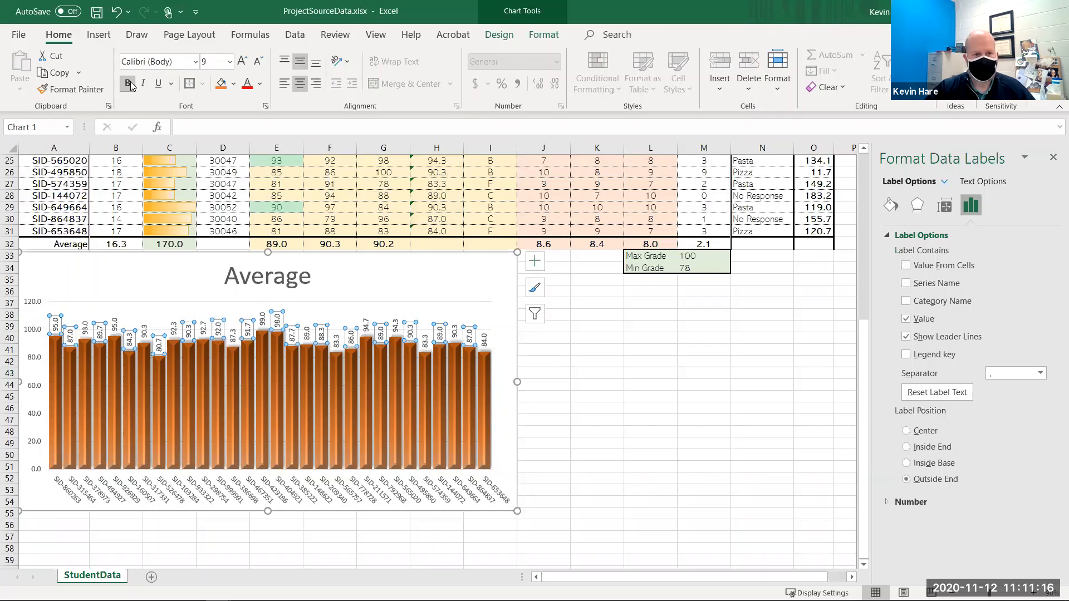
click(643, 385)
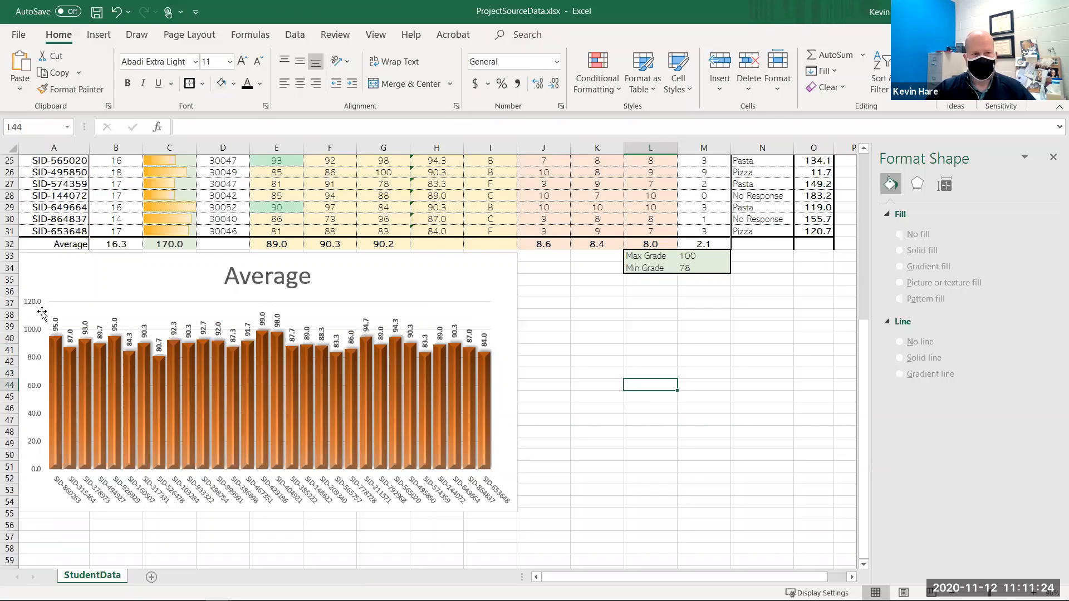
click(36, 301)
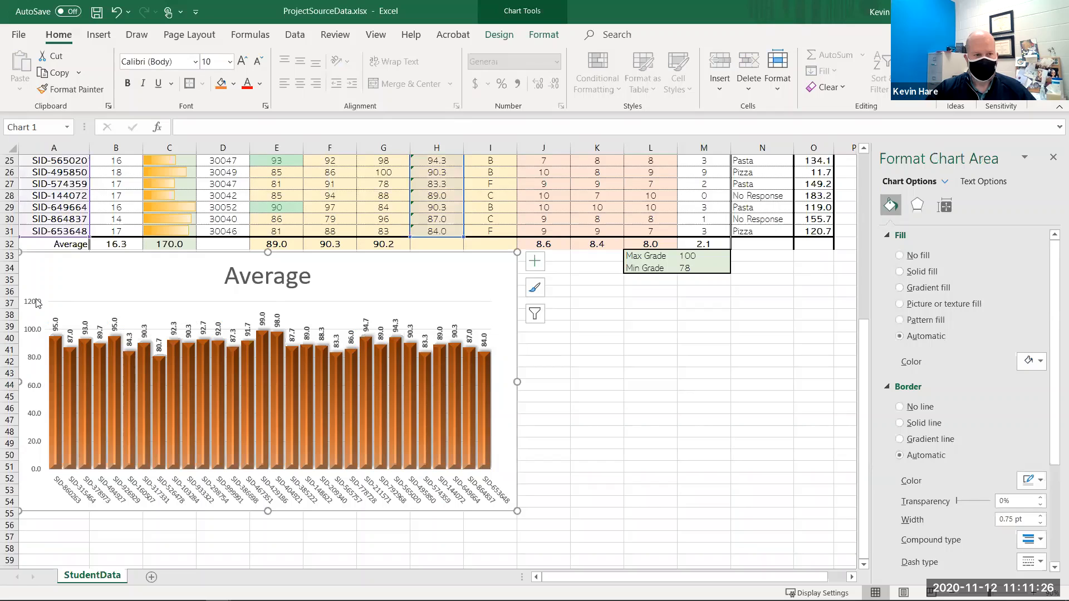
right_click(44, 306)
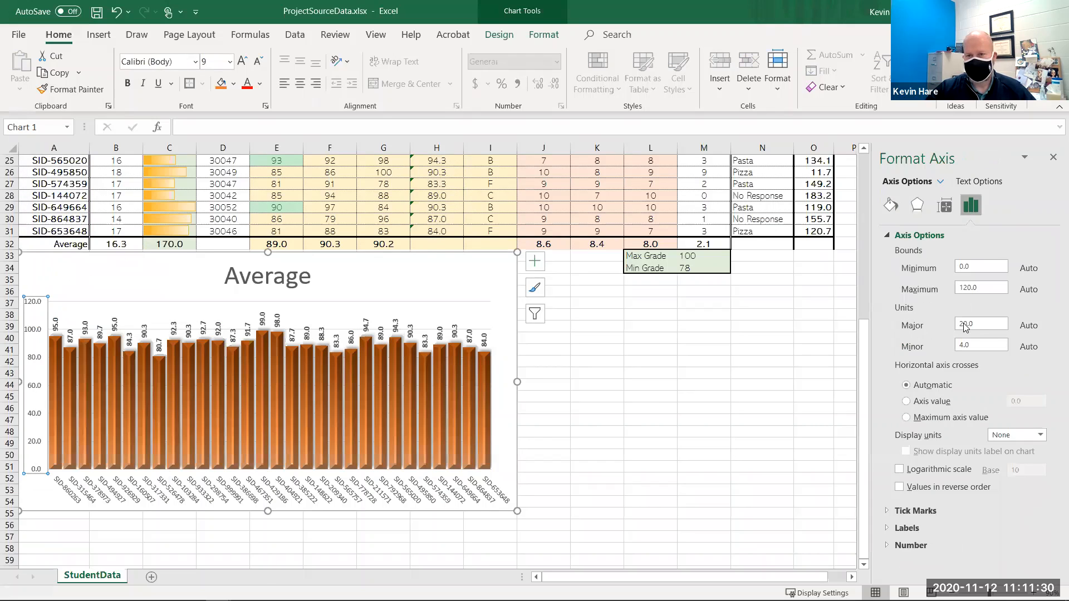
click(968, 287)
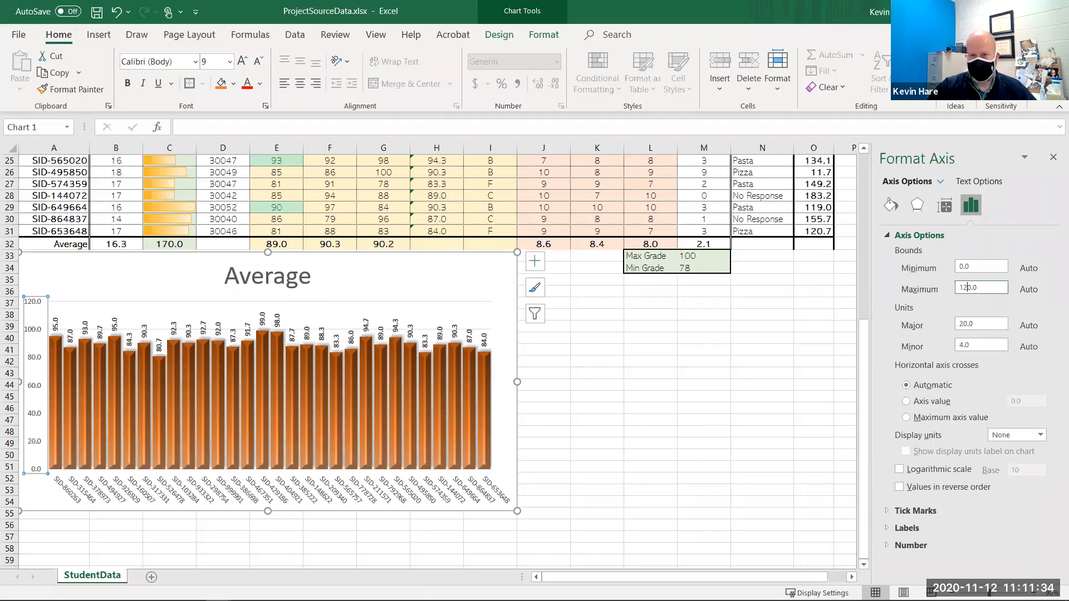
key(BackSpace)
text(0)
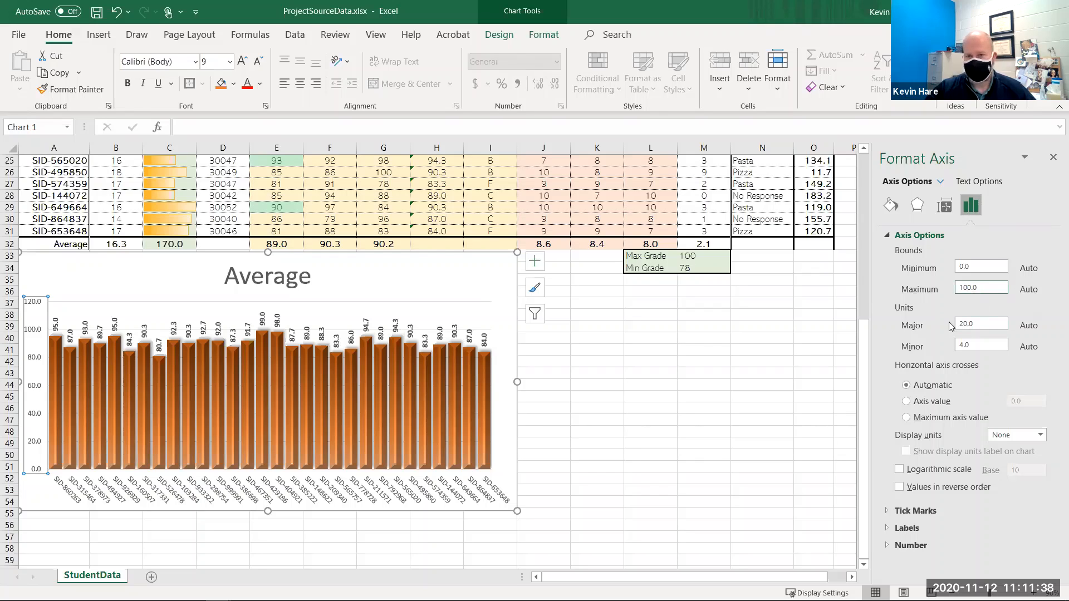
click(990, 322)
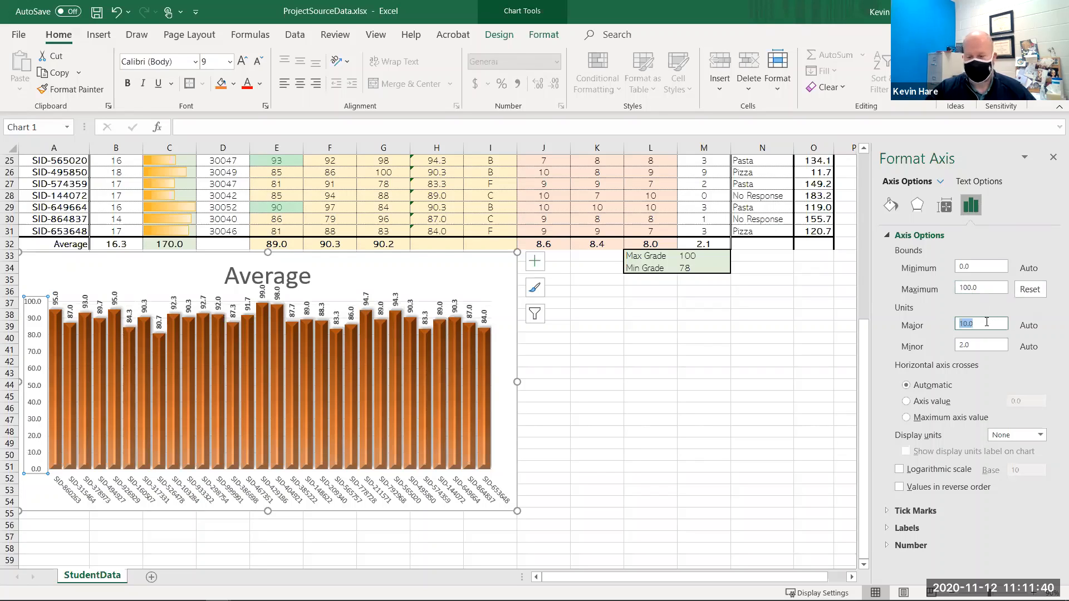
text(25)
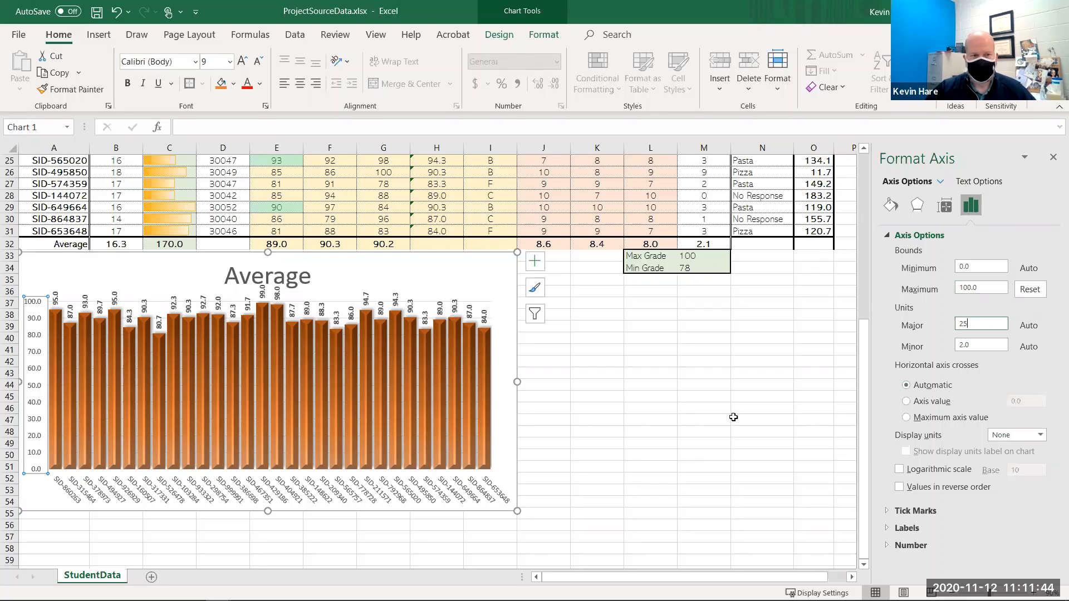
click(907, 528)
click(644, 373)
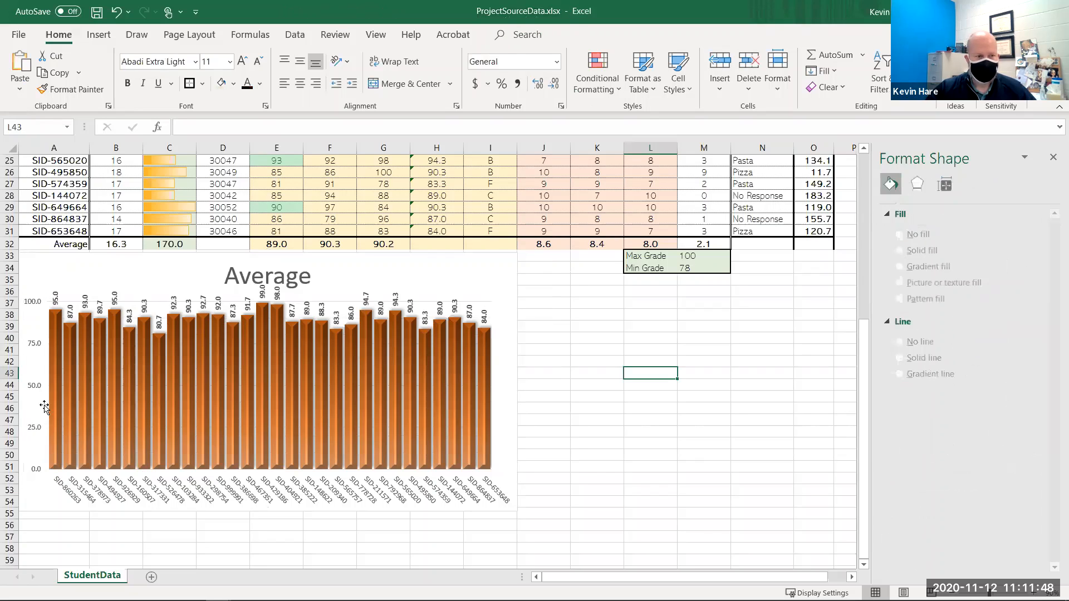
- Resize the Average chart to make it taller
click(510, 508)
drag(517, 517, 622, 443)
click(622, 442)
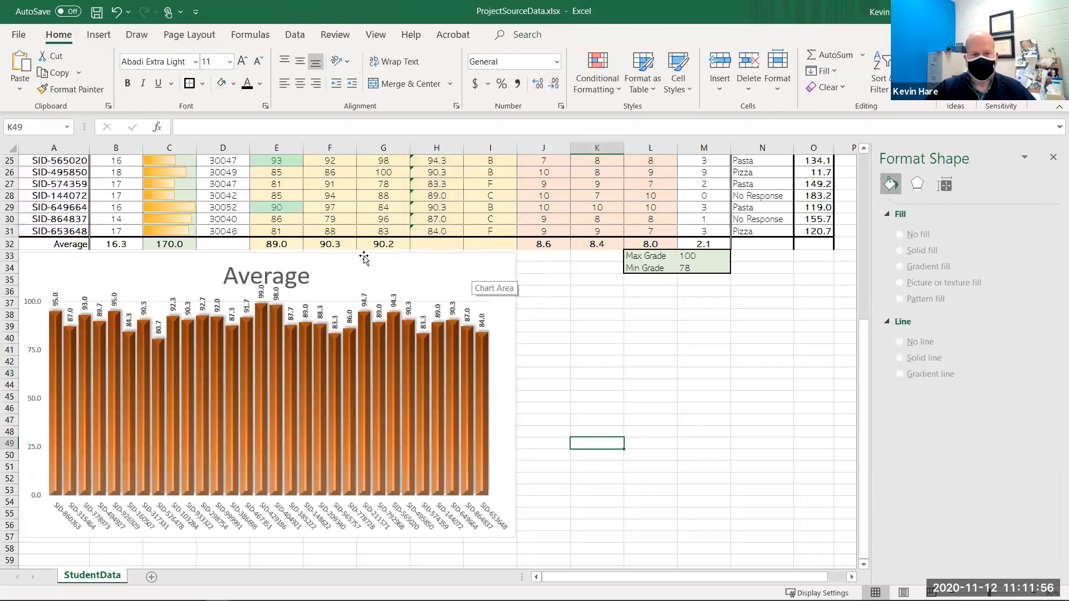
right_click(503, 272)
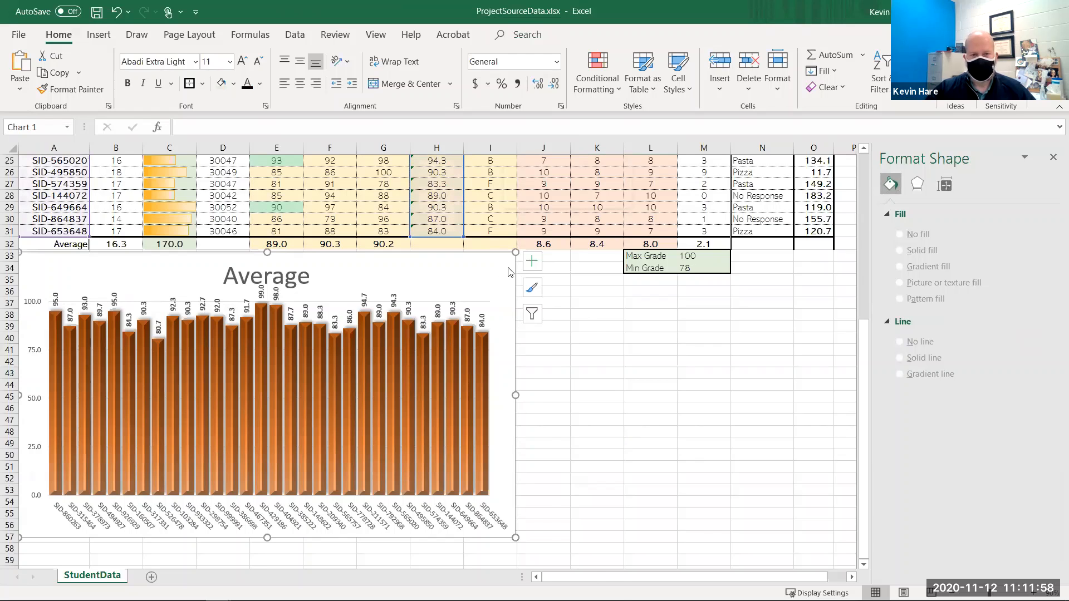
click(546, 351)
click(609, 373)
scroll(802, 404, up, 2)
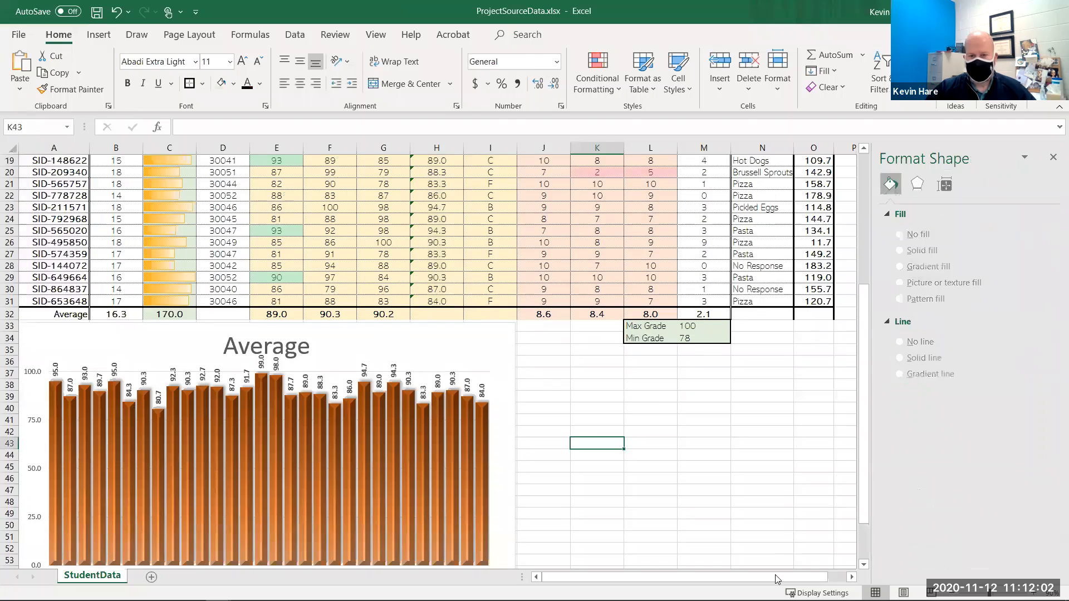
scroll(696, 366, up, 3)
scroll(696, 366, right, 1)
scroll(672, 365, up, 2)
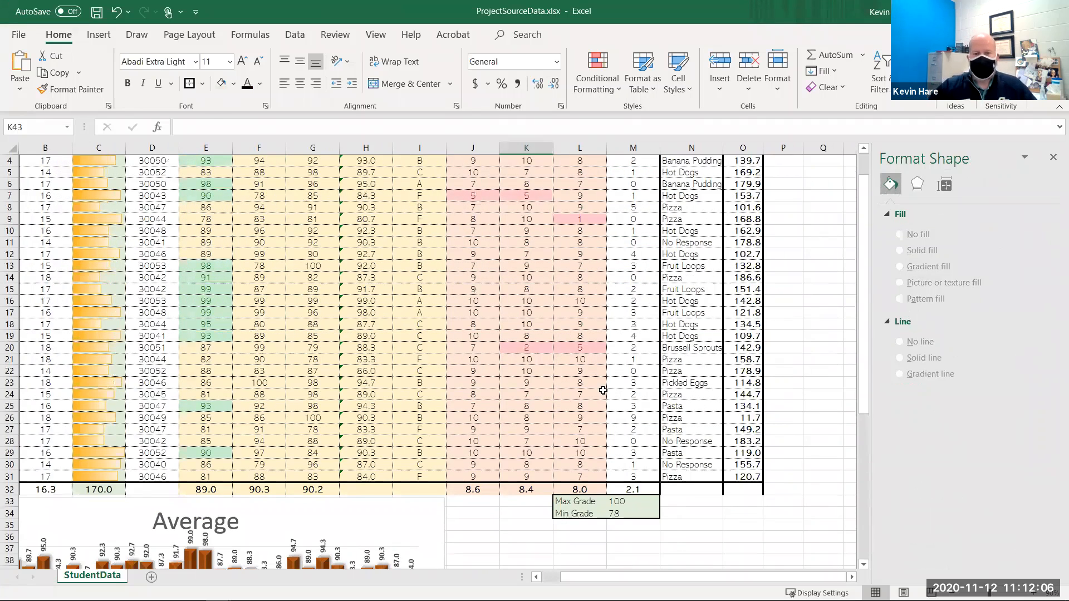
scroll(572, 418, up, 1)
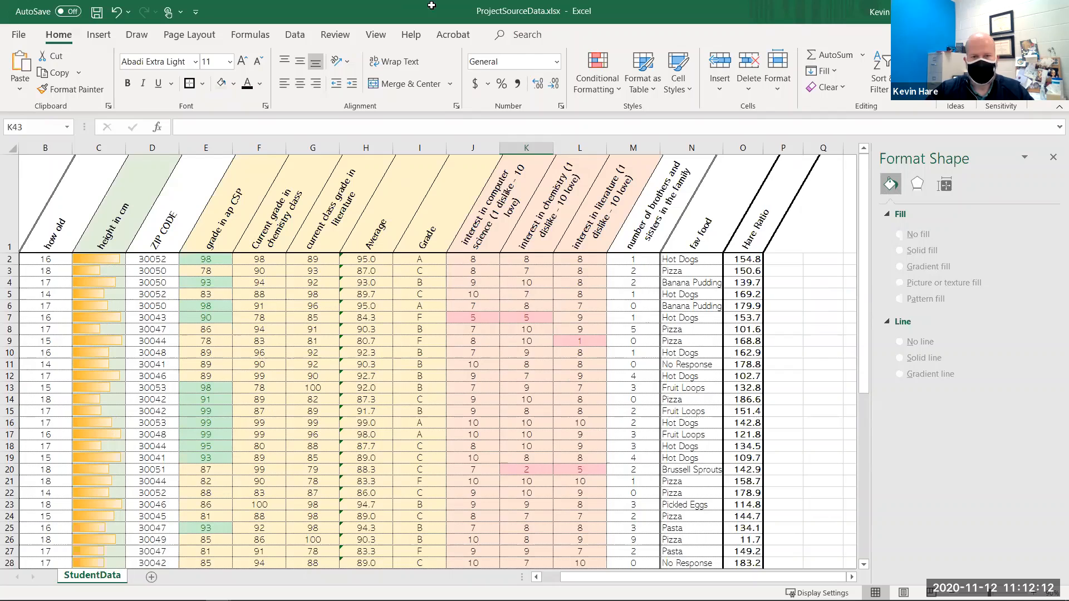
click(669, 282)
drag(681, 259, 673, 504)
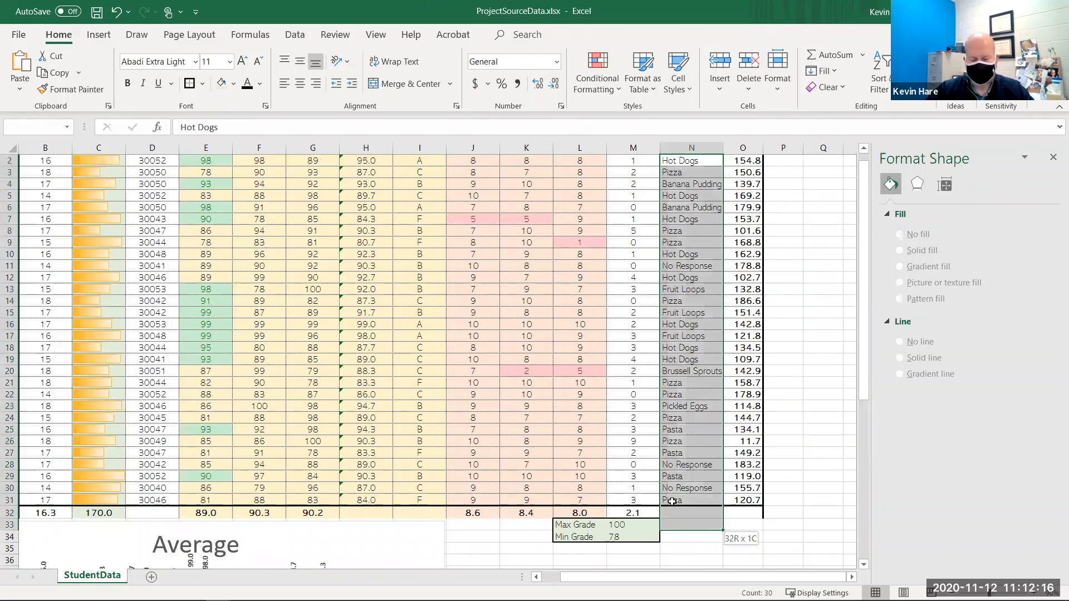
scroll(688, 231, up, 1)
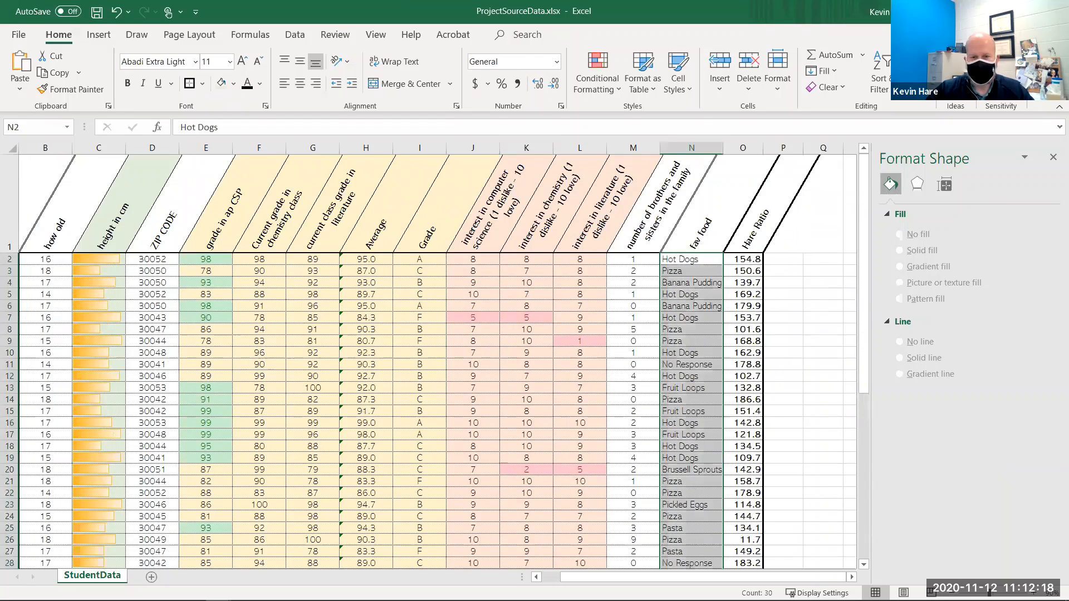
drag(689, 231, 702, 500)
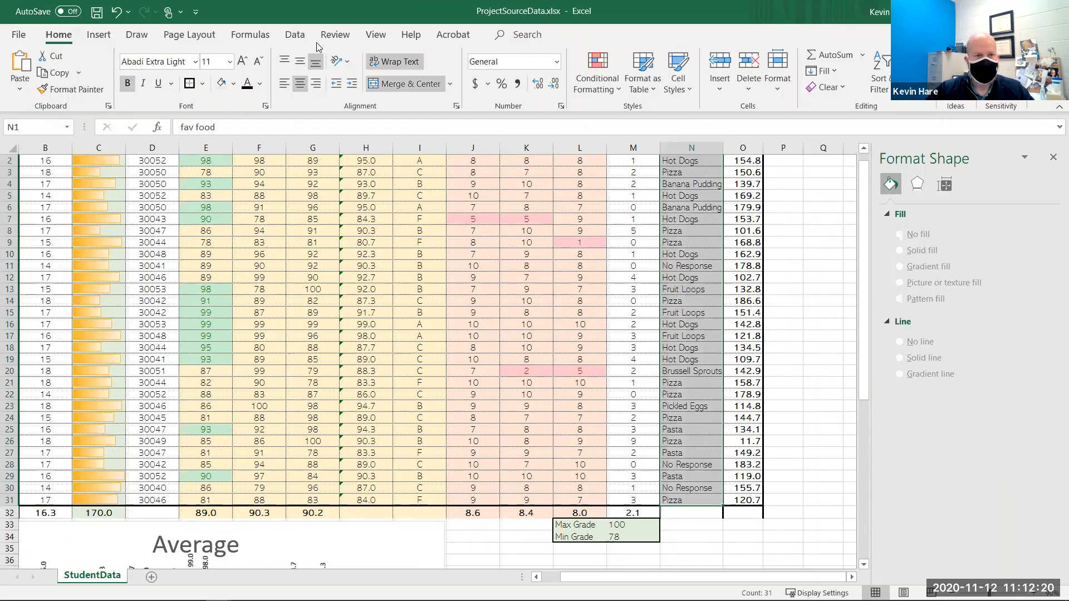
click(99, 35)
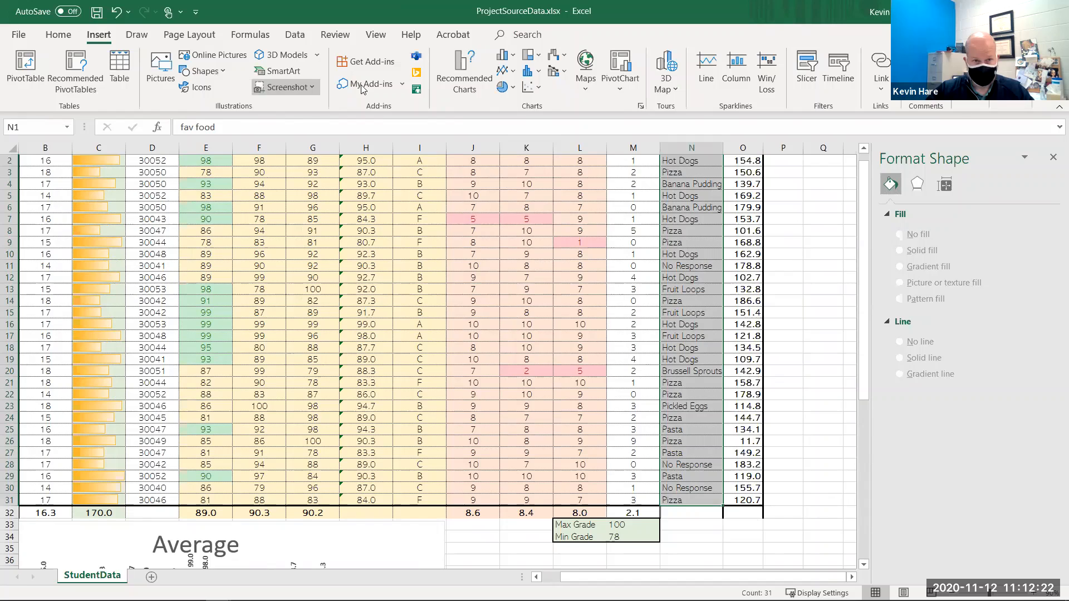
click(506, 89)
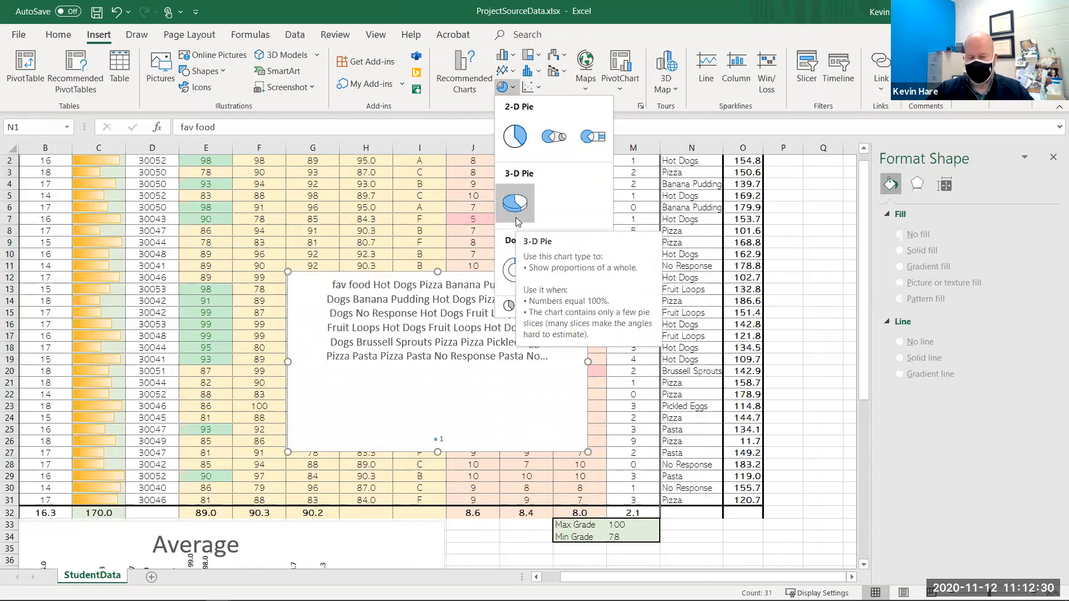
click(801, 393)
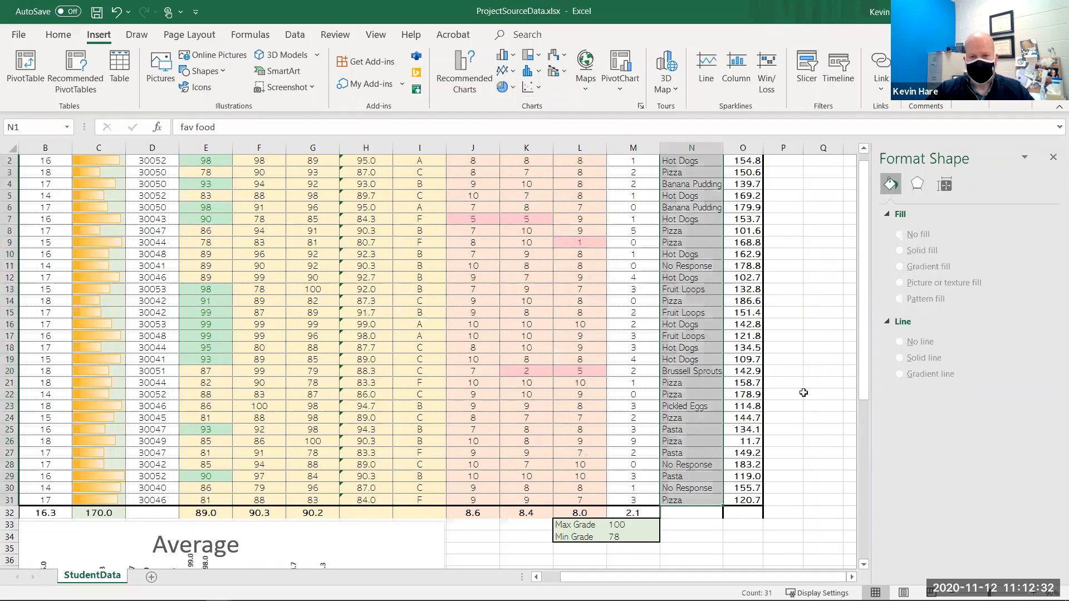
click(800, 394)
- Enter Pizza and Hot Dogs in the two cells below the favourite food column
scroll(690, 467, down, 1)
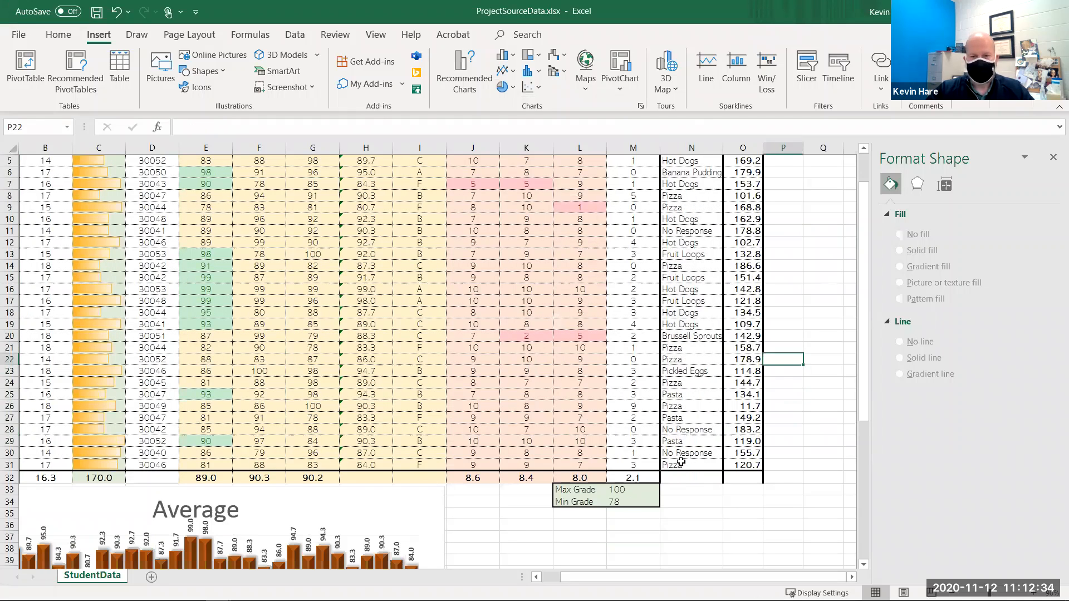
scroll(689, 456, down, 1)
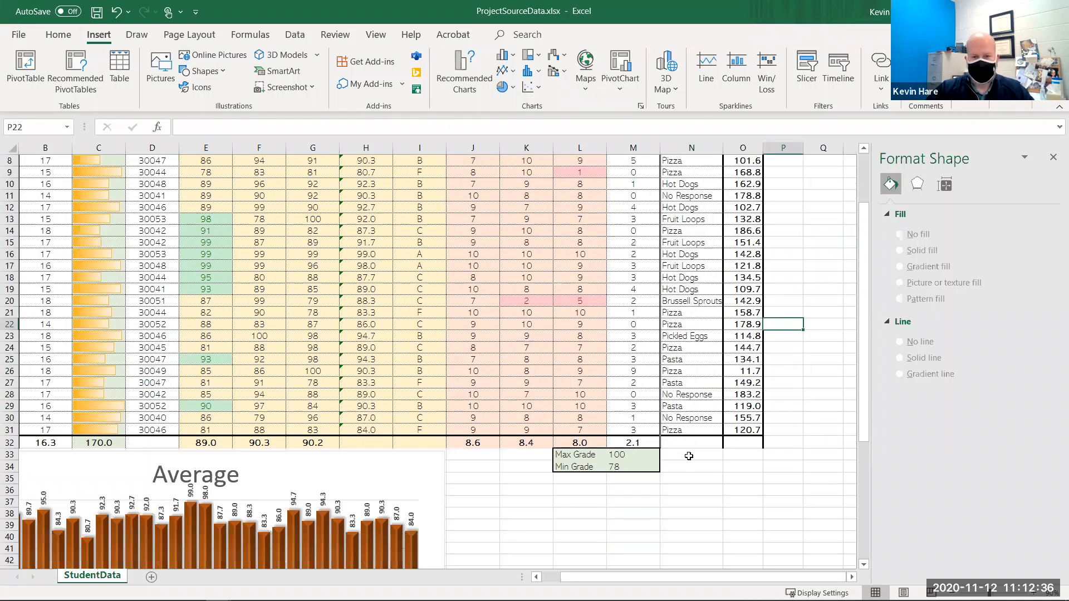
click(689, 455)
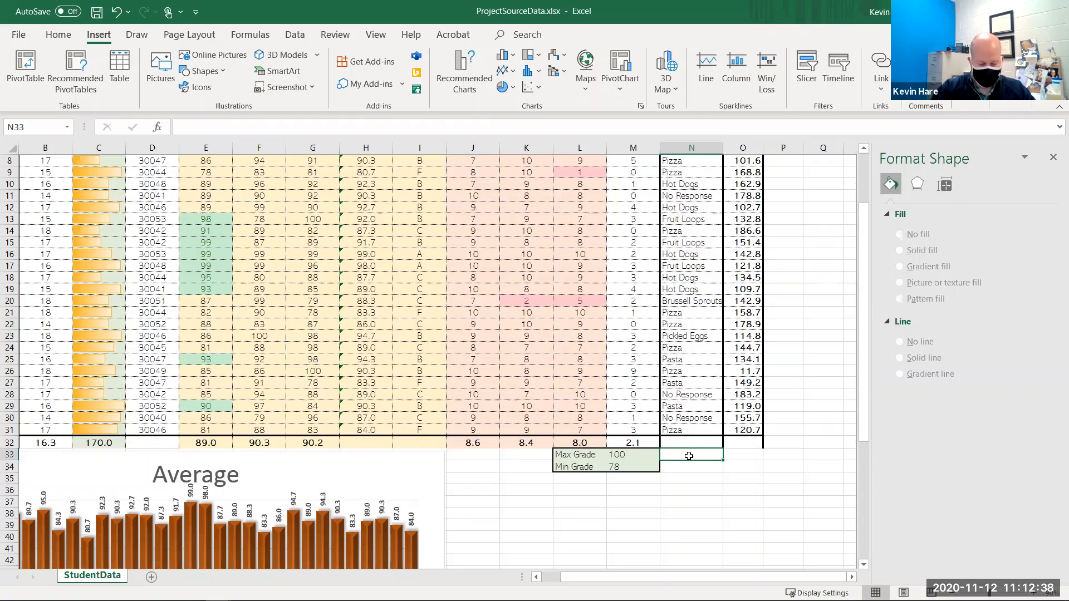
text(N)
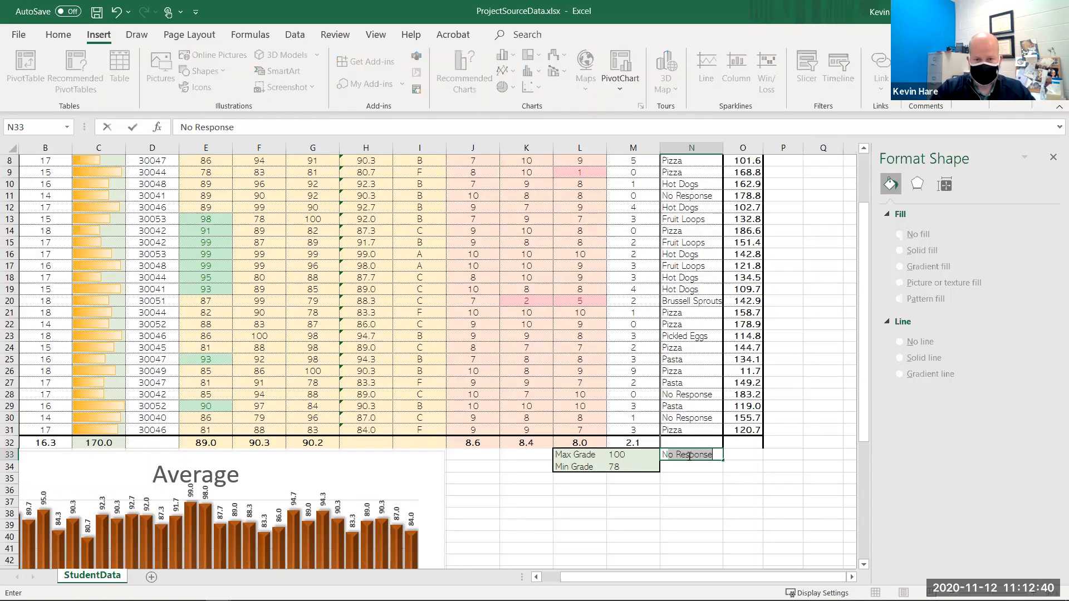
key(BackSpace)
key(BackSpace)
text(Pi)
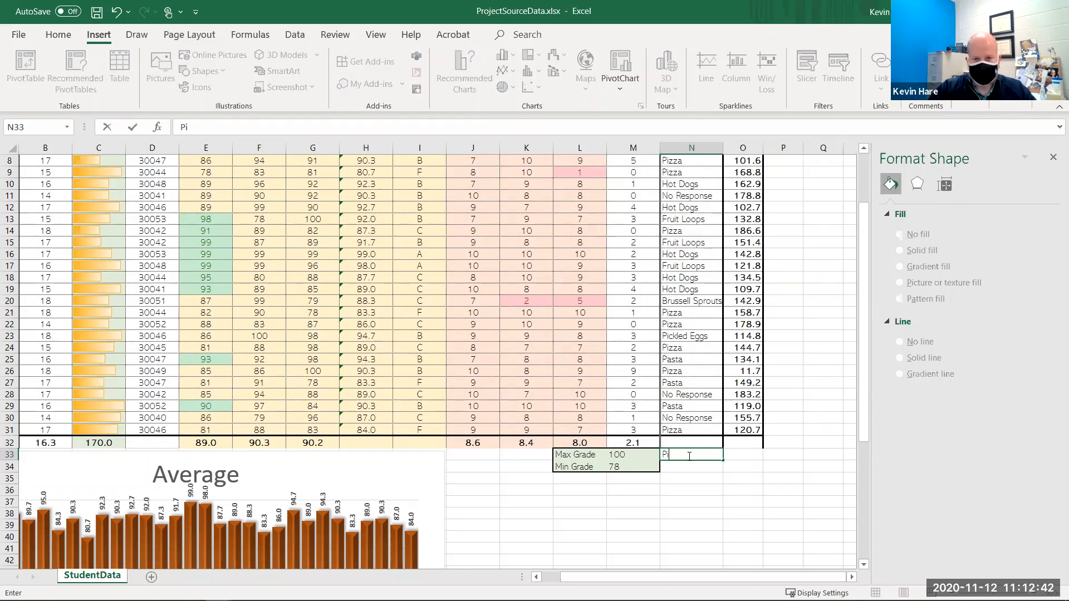
text(zza)
key(Return)
key(Return)
text(Ho)
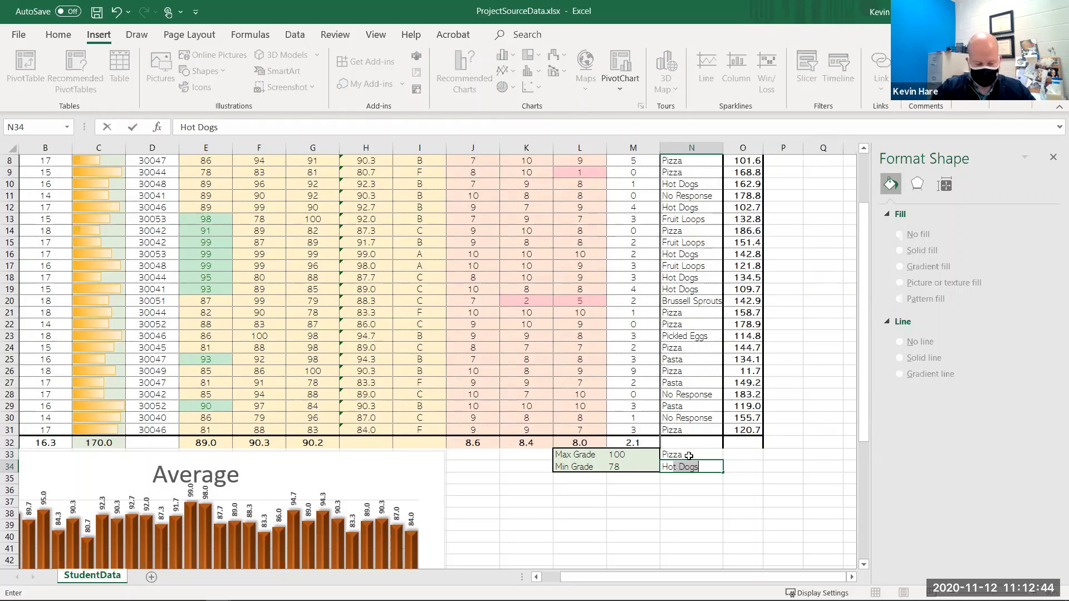
text(t Dogs)
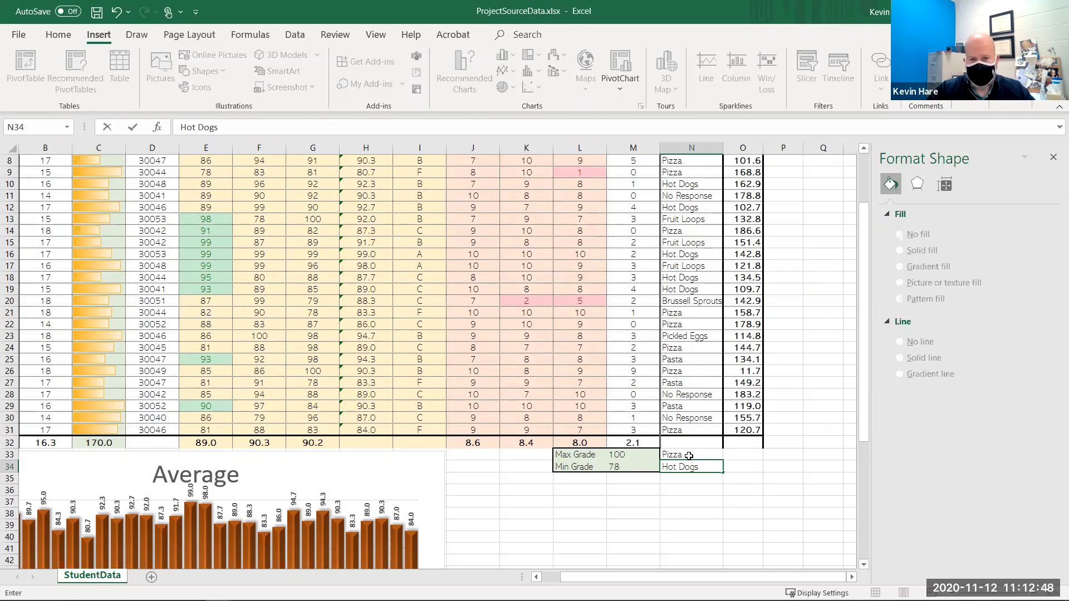
key(Return)
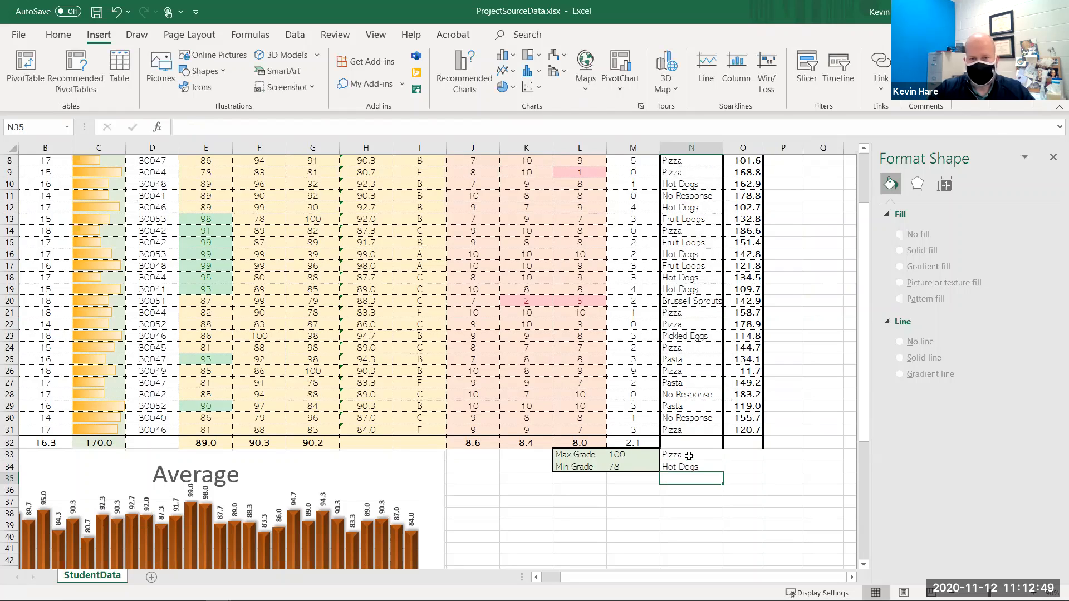
- Enter a COUNTIF formula beside Pizza counting how often the favourite food column N2:N31 matches Pizza
click(733, 455)
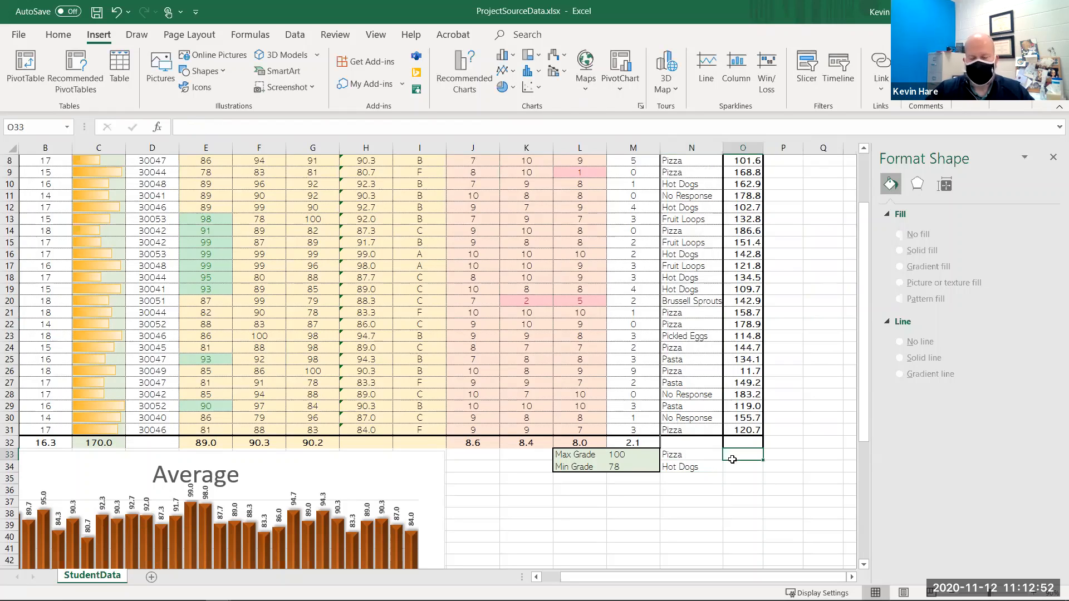
scroll(690, 414, up, 3)
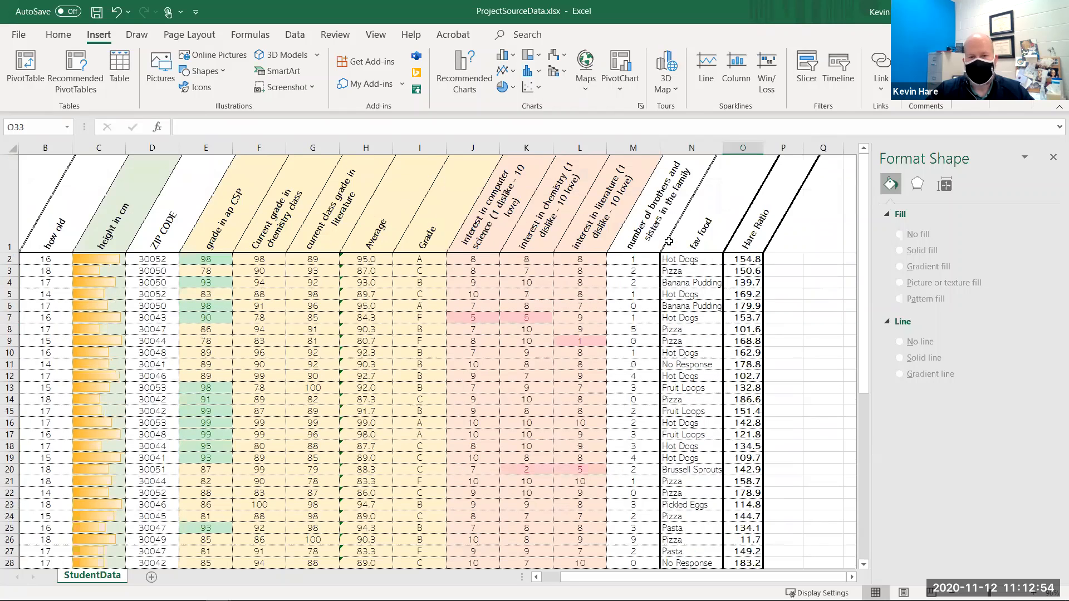
scroll(716, 412, down, 1)
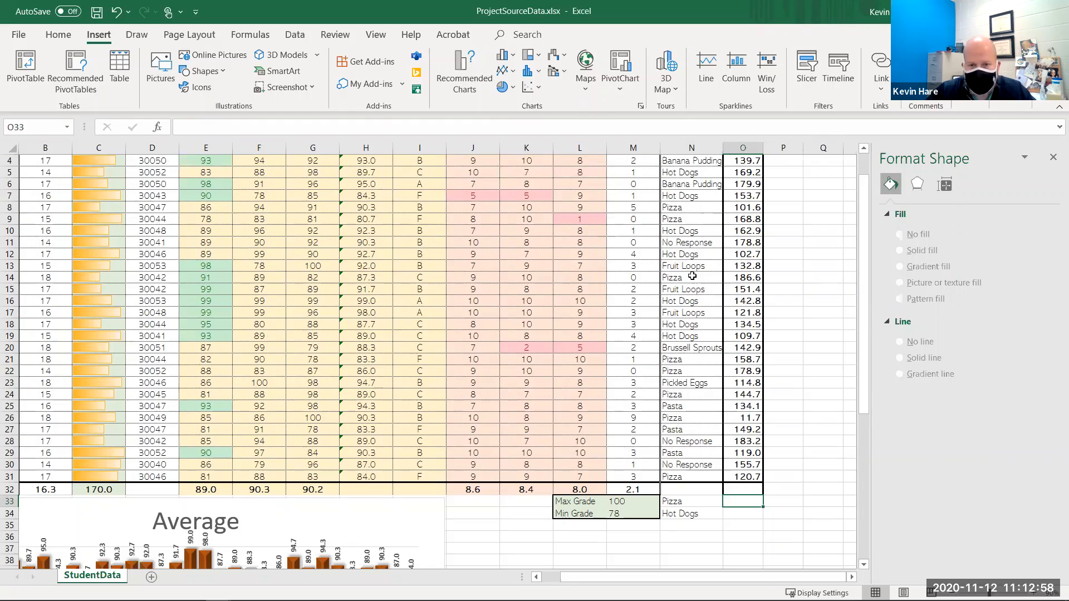
key(Down)
key(Up)
text(=)
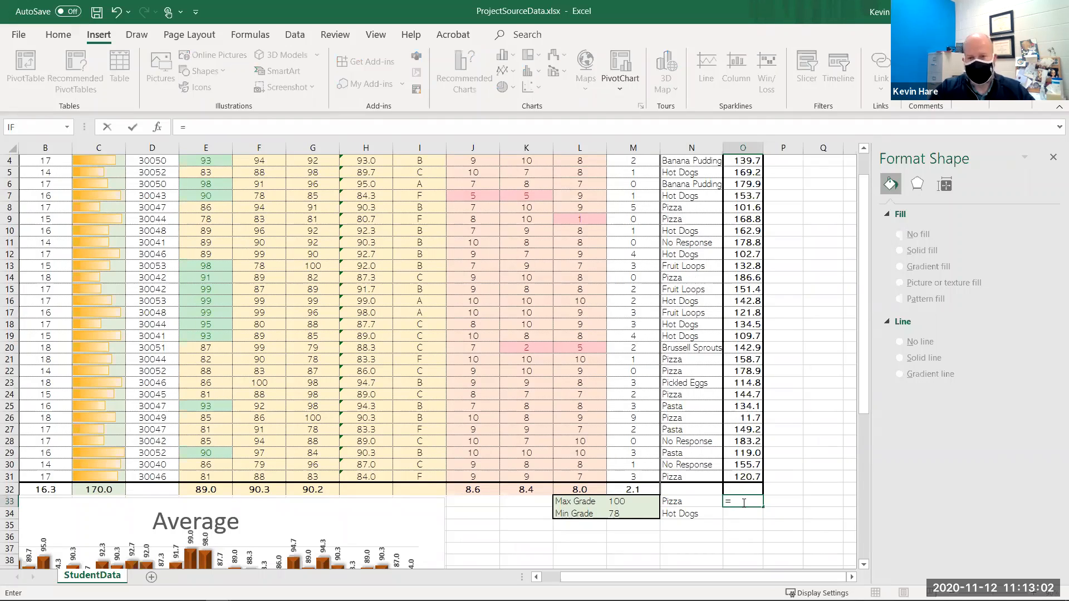
text(cou)
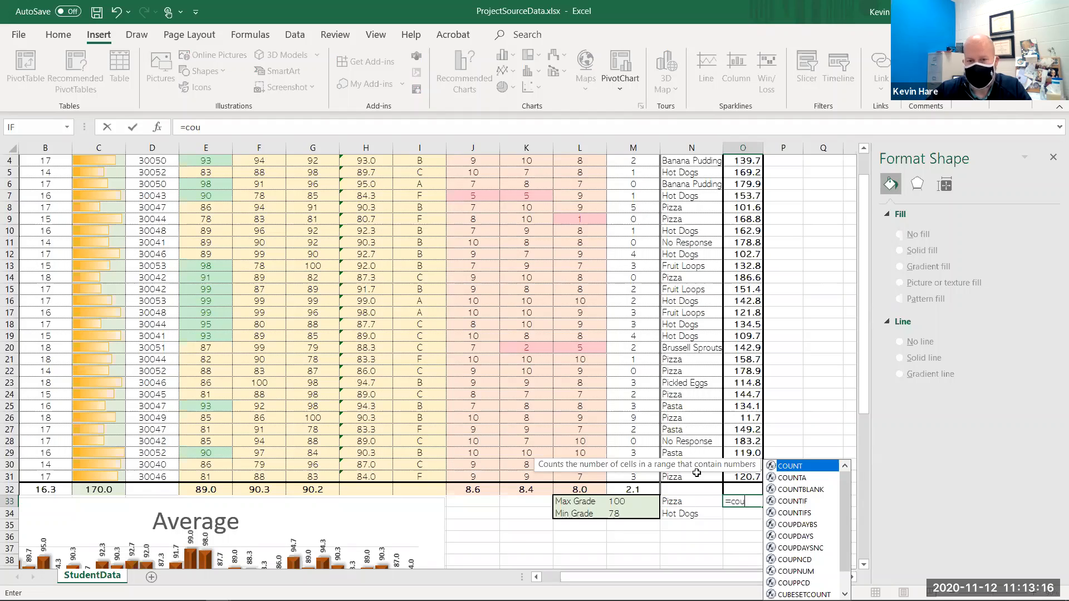
click(791, 501)
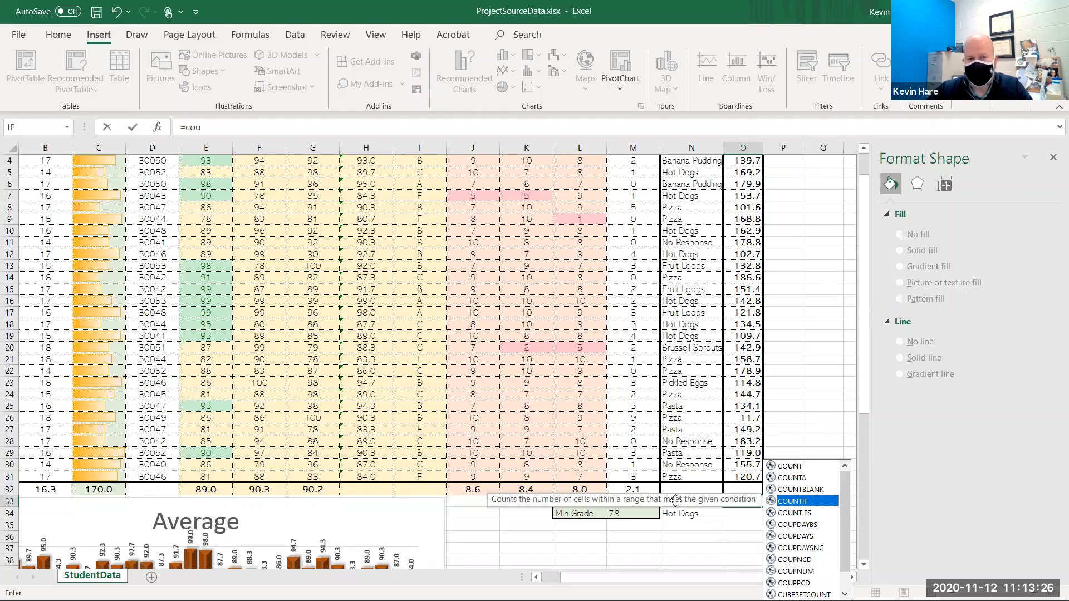
double_click(810, 504)
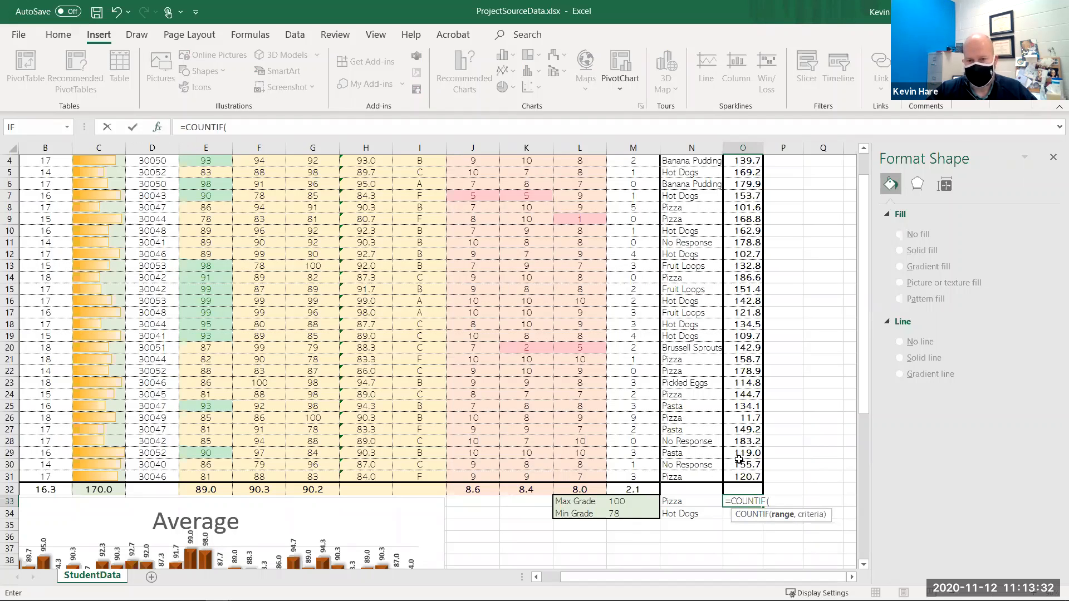
click(735, 477)
click(692, 477)
drag(691, 441, 683, 261)
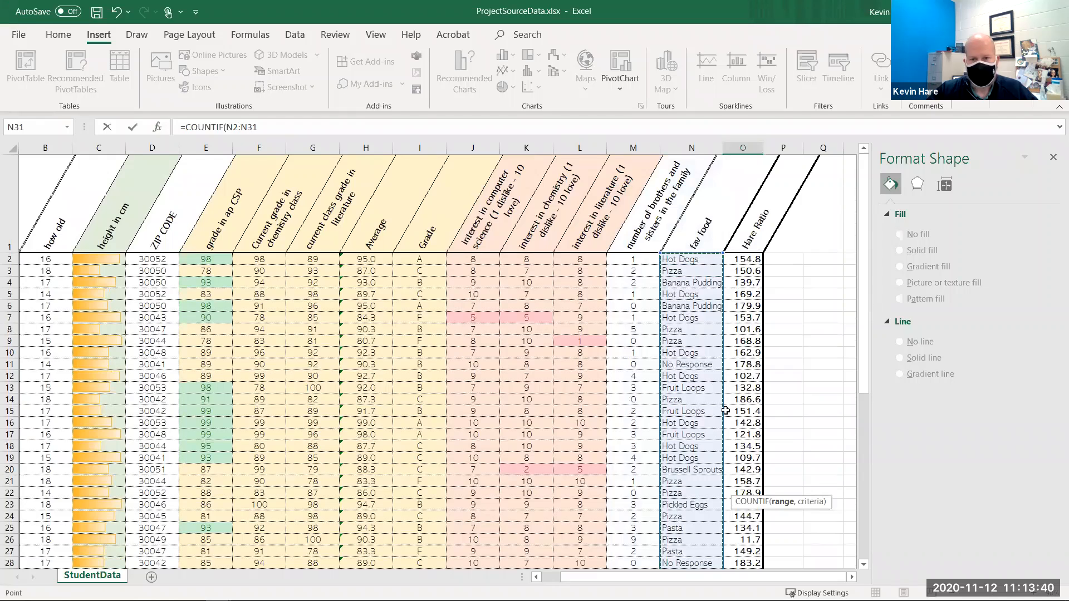
scroll(724, 408, down, 4)
text(,)
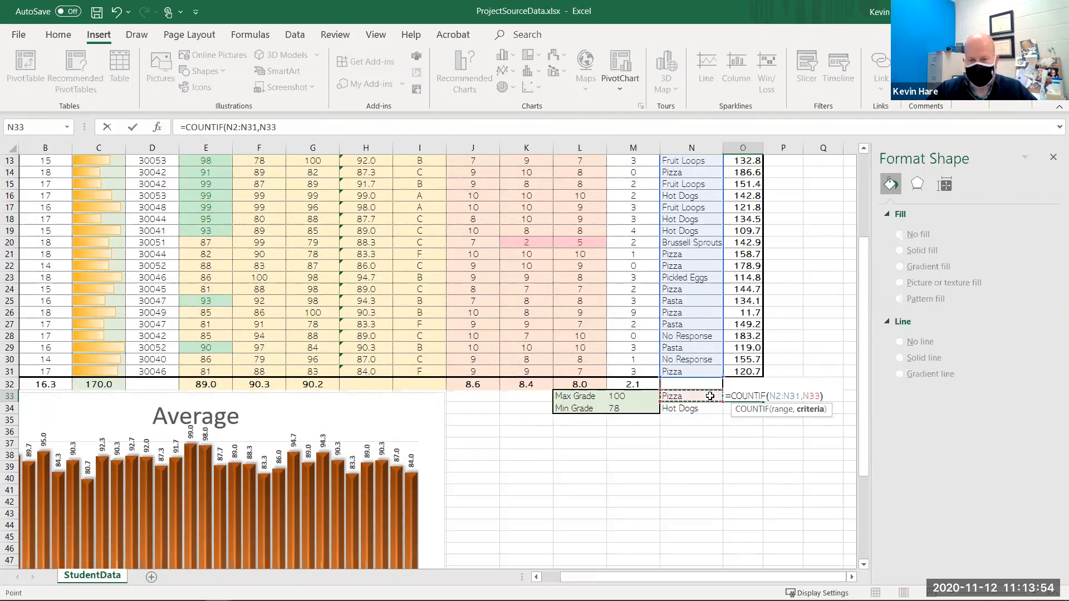
key(Return)
click(744, 397)
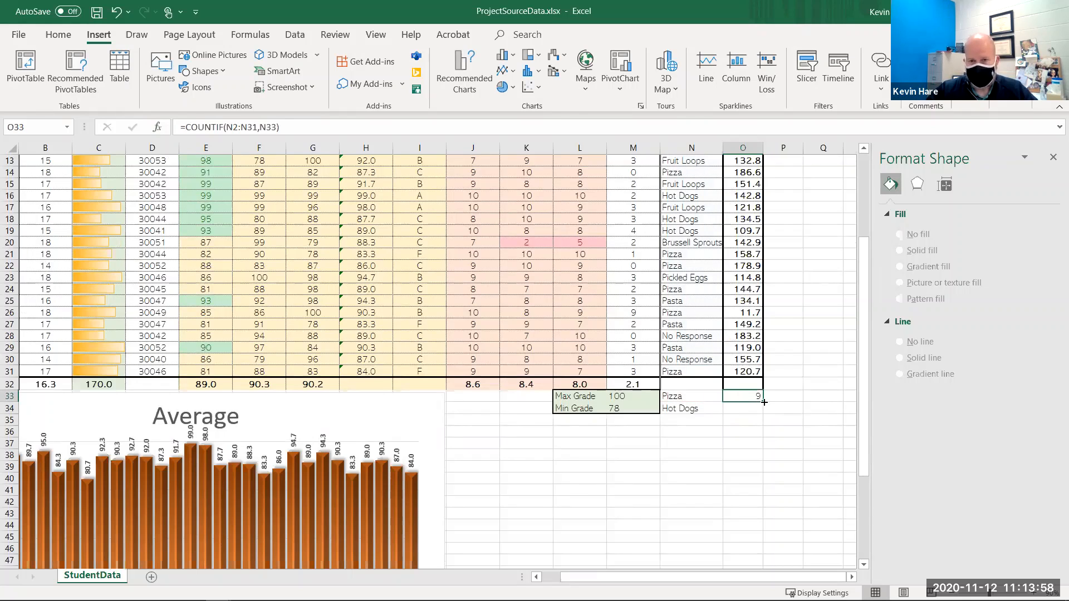
- Fill the COUNTIF formula down to the Hot Dogs row
drag(761, 401, 761, 413)
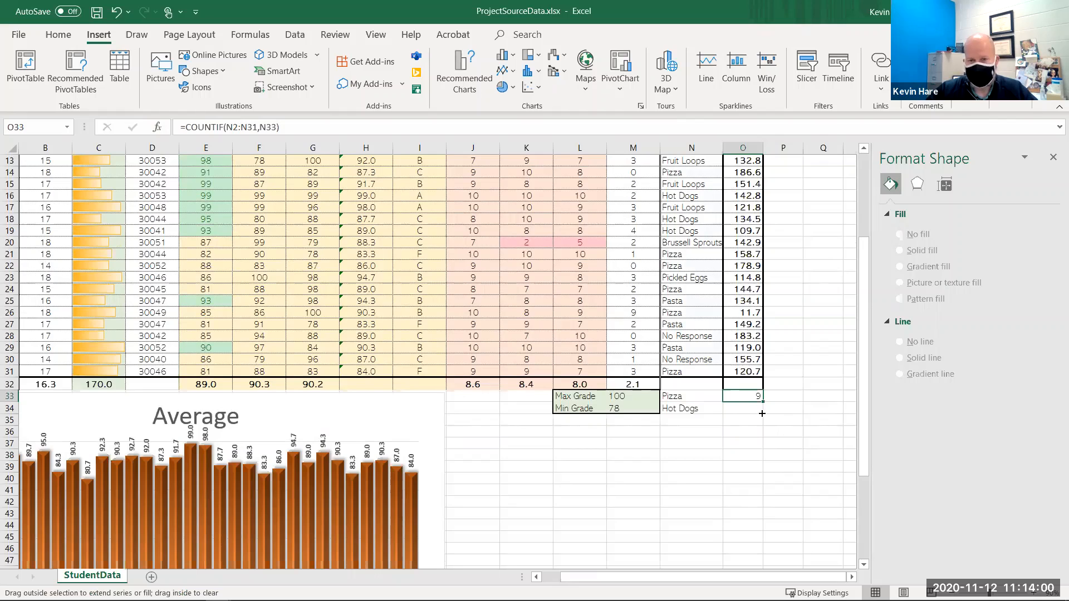
click(745, 424)
click(749, 409)
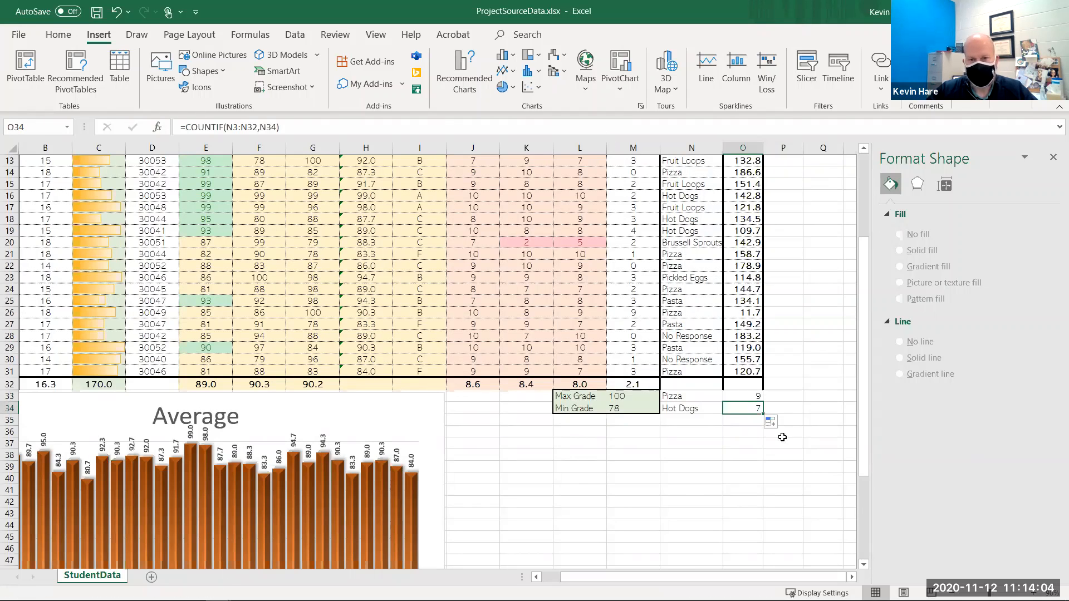
- Edit the Hot Dogs count formula so its range covers N2:N31
key(F2)
scroll(781, 436, up, 1)
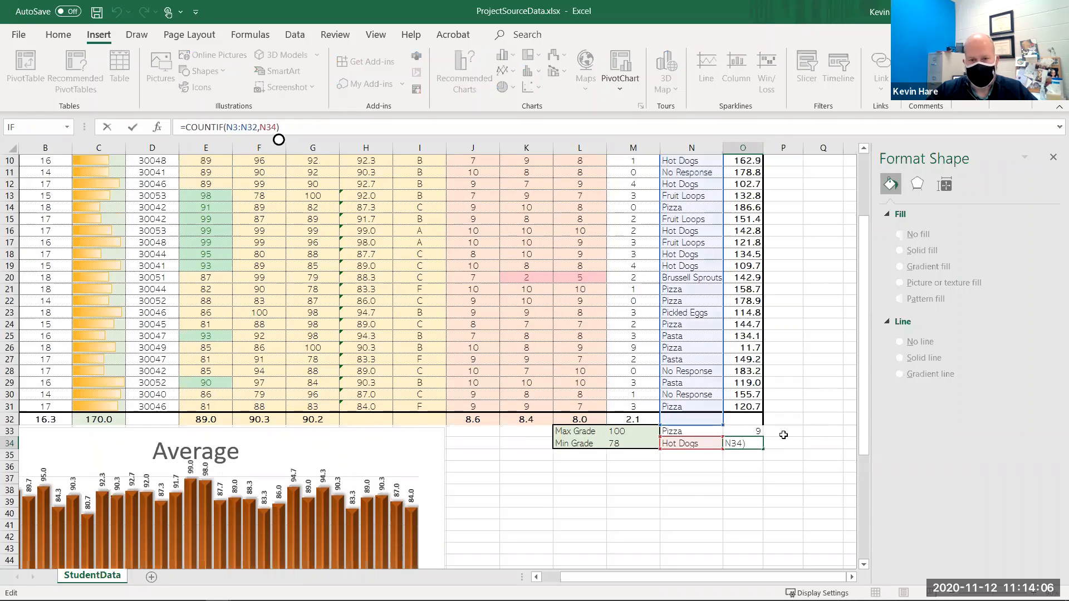
scroll(691, 489, up, 1)
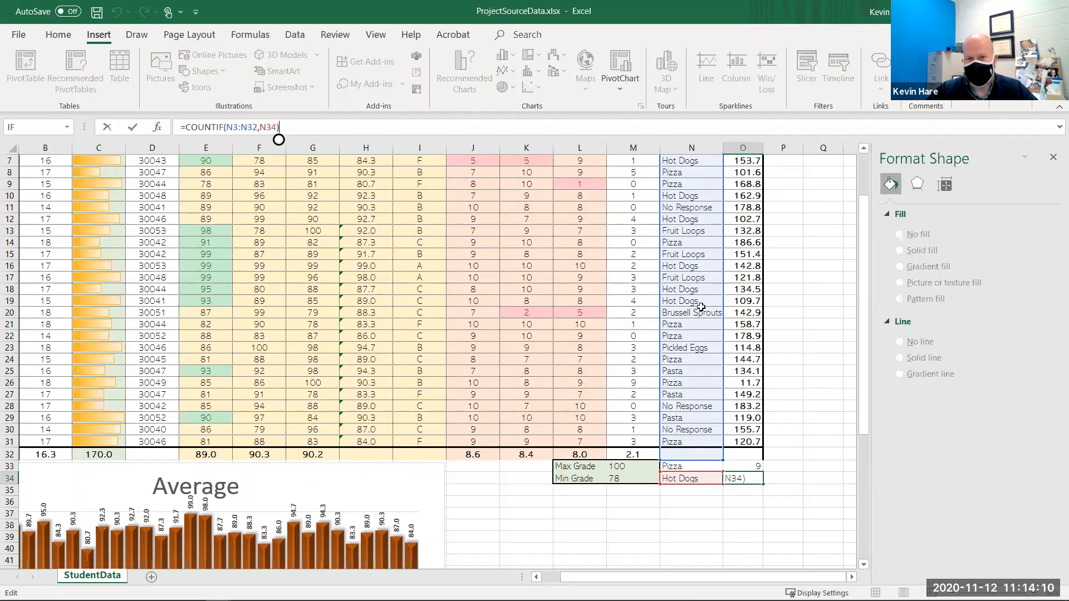
scroll(686, 284, up, 2)
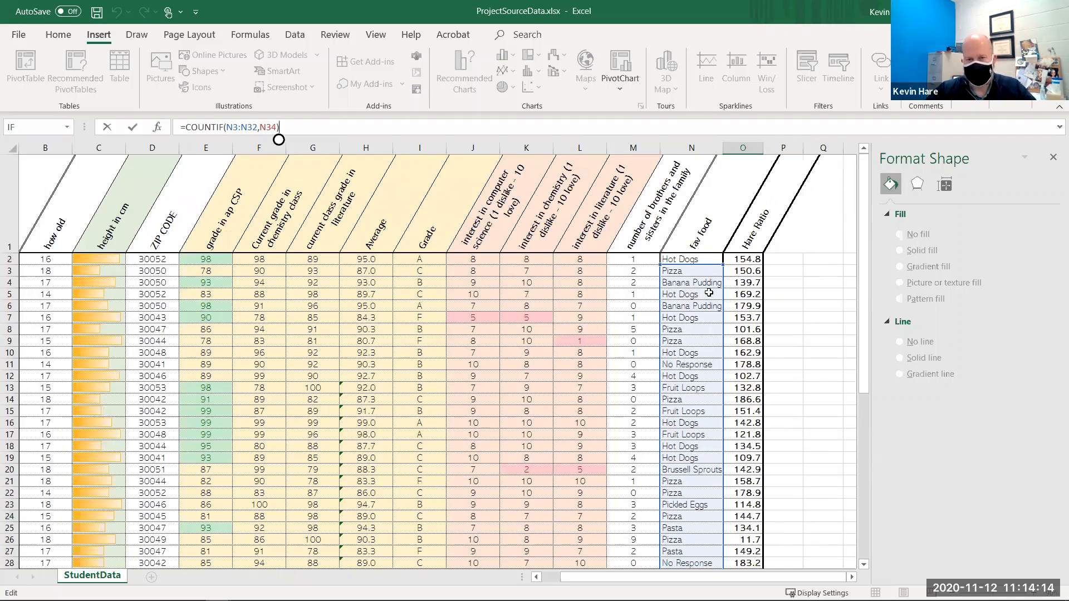
drag(705, 261, 705, 250)
scroll(752, 466, down, 2)
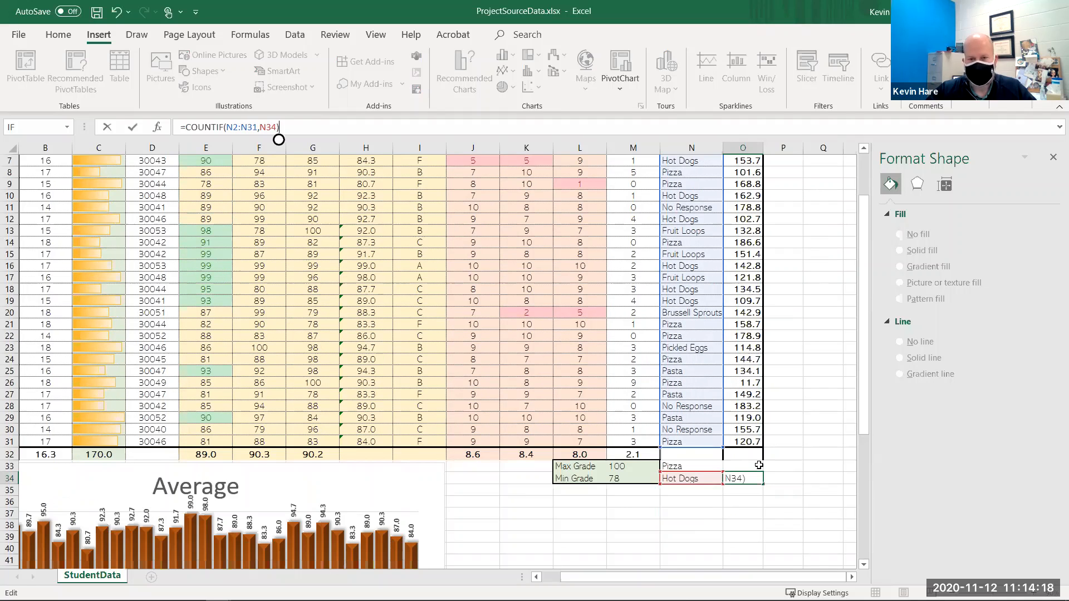
click(711, 480)
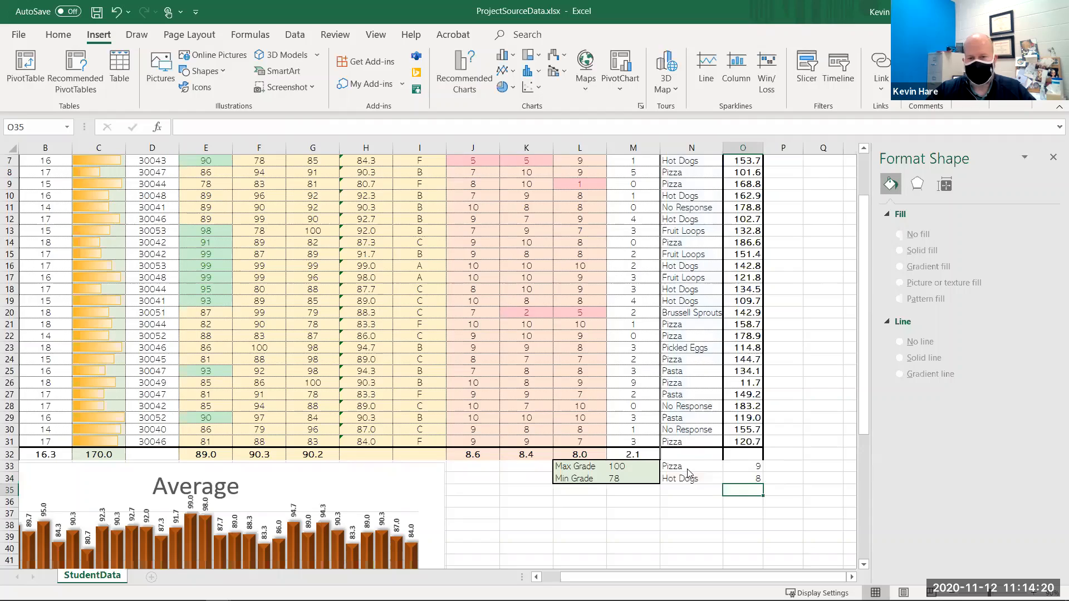
- Insert a 3-D Pie chart from the Pizza and Hot Dogs labels and counts
drag(691, 464, 741, 476)
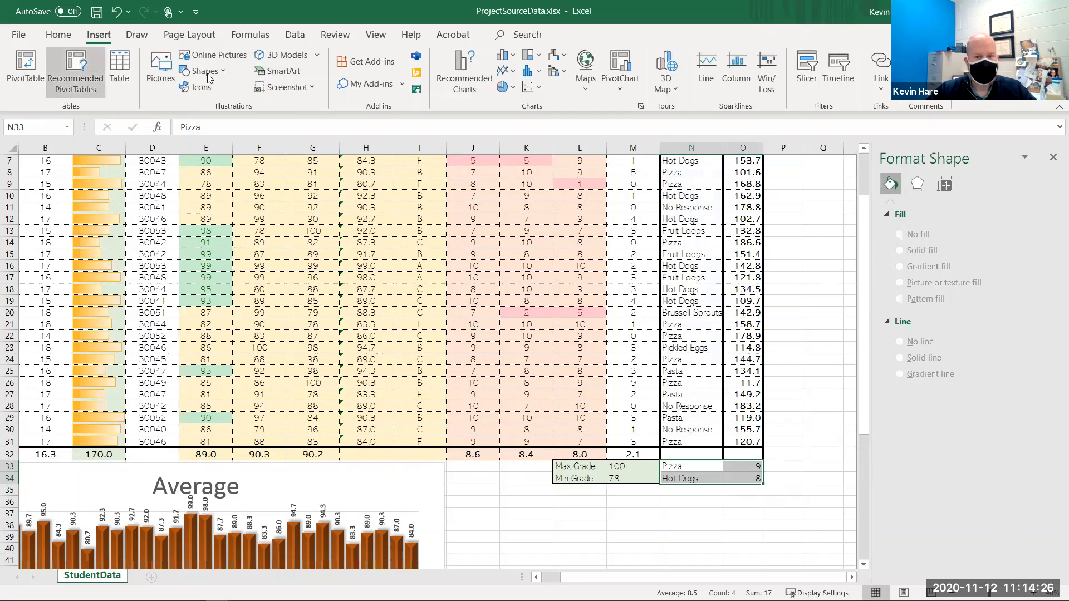
click(783, 441)
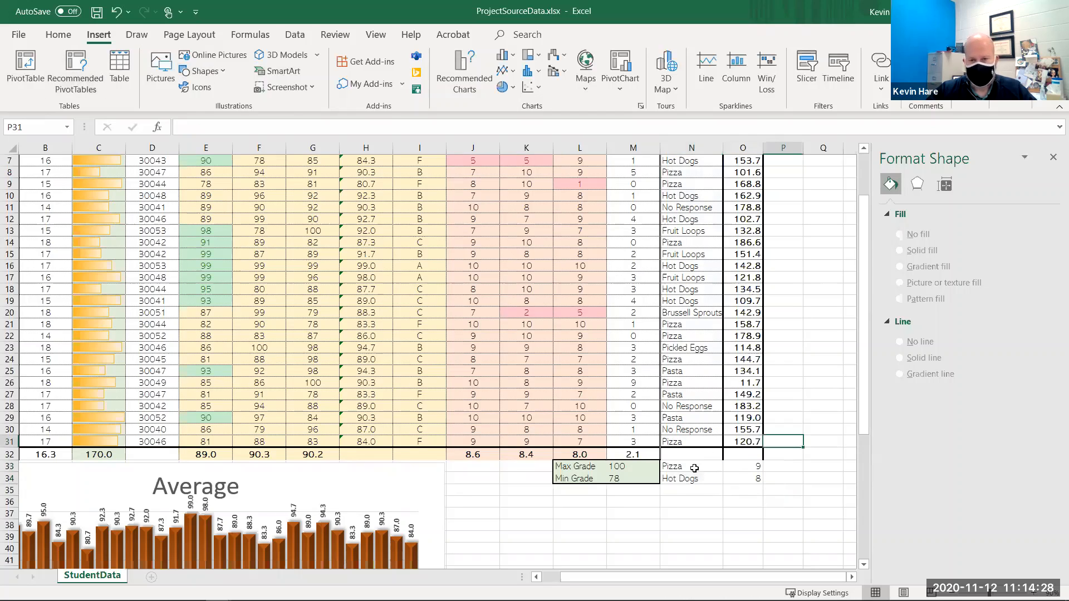
drag(692, 466, 742, 479)
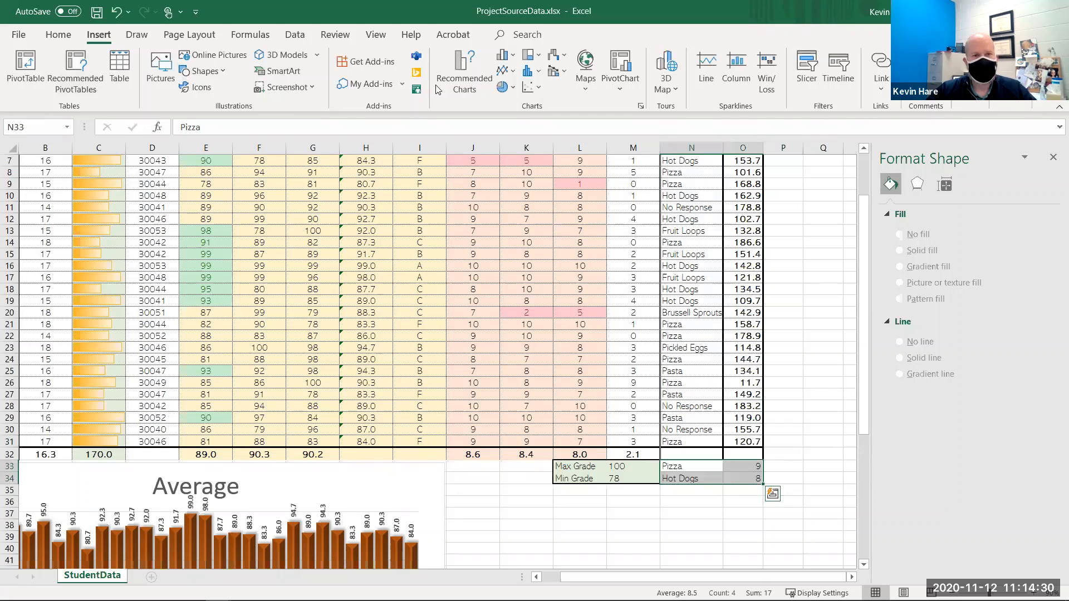
click(500, 88)
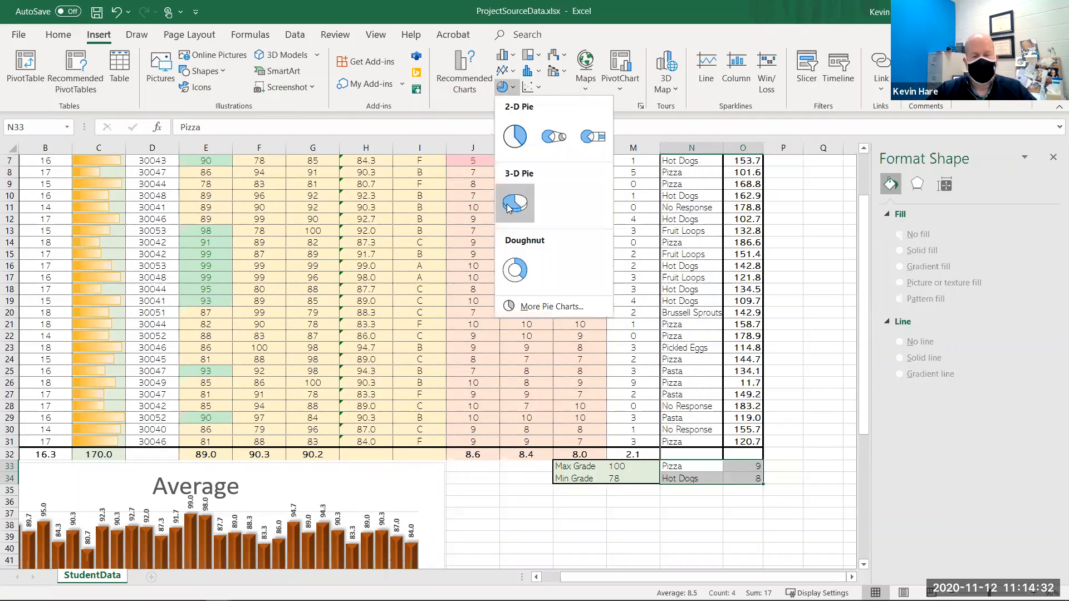
click(508, 208)
- Move the pie chart beside the Average chart and title it Pizza vs. Hot Dogs
drag(554, 265, 705, 447)
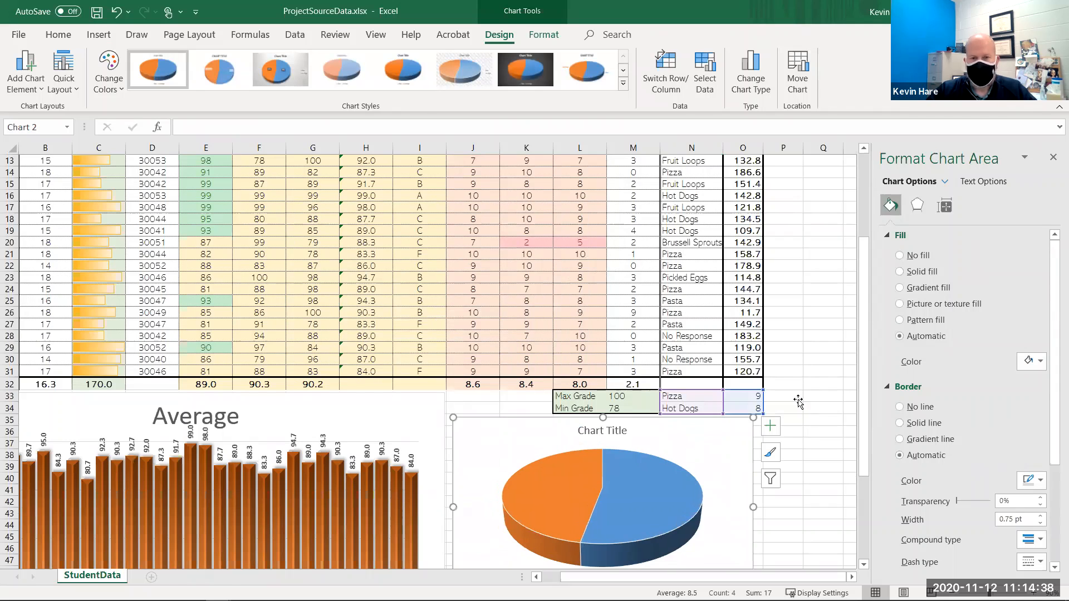
scroll(600, 333, down, 3)
click(601, 327)
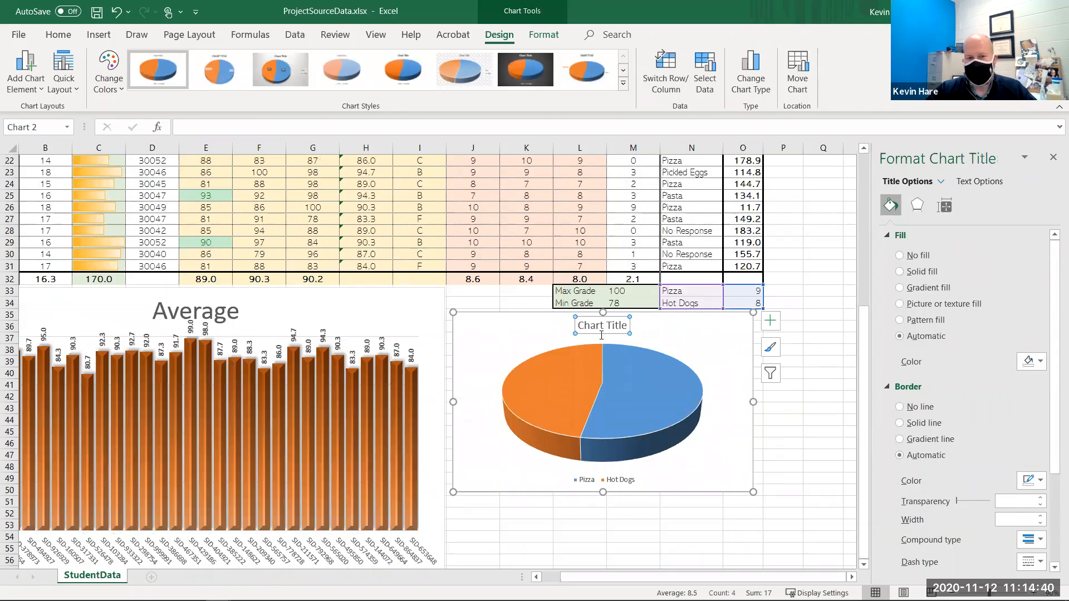
triple_click(596, 329)
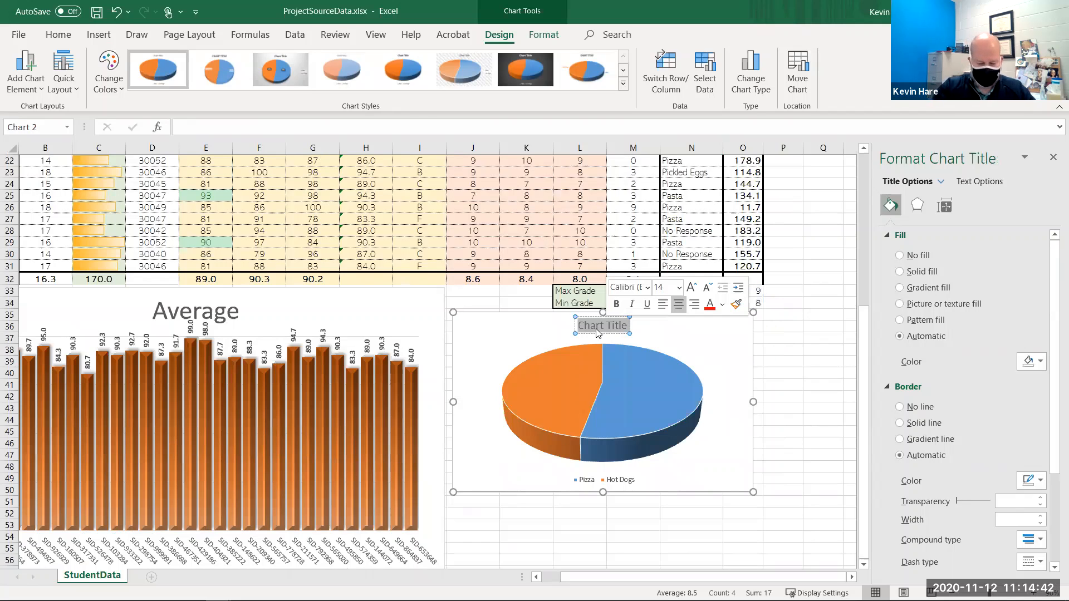
text(Pizza vs. Hot Dogs)
key(ctrl+a)
- Make the pie chart title bold and set its font size to 24
click(16, 34)
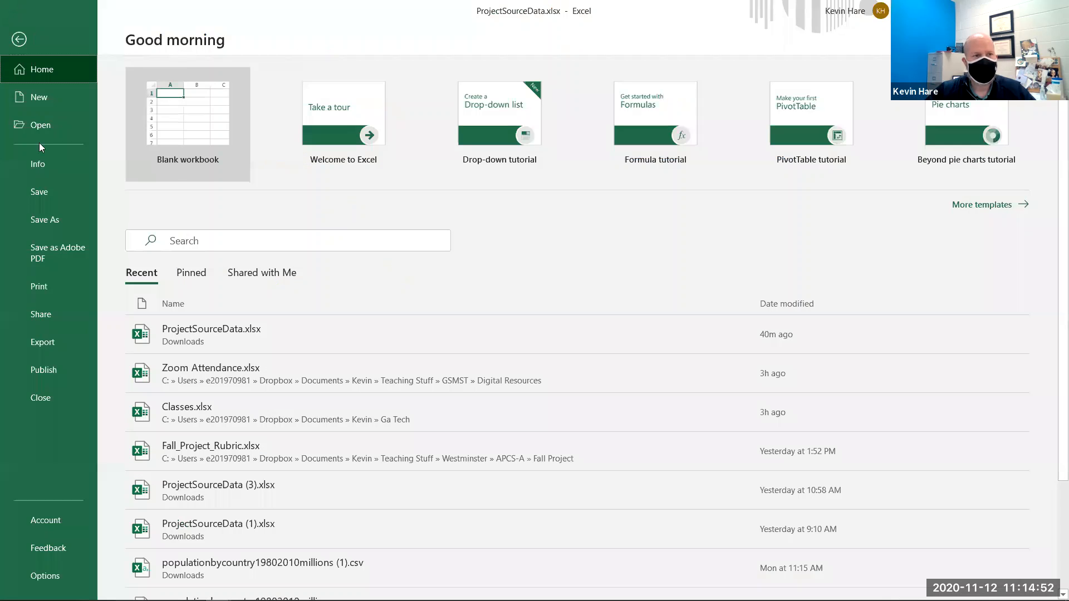
click(19, 39)
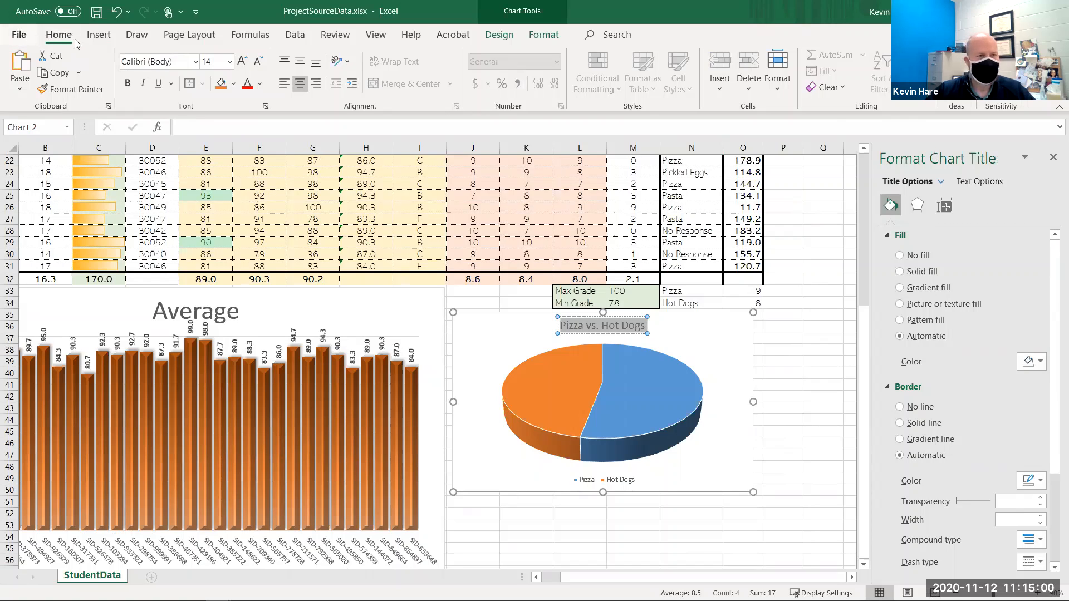
click(129, 85)
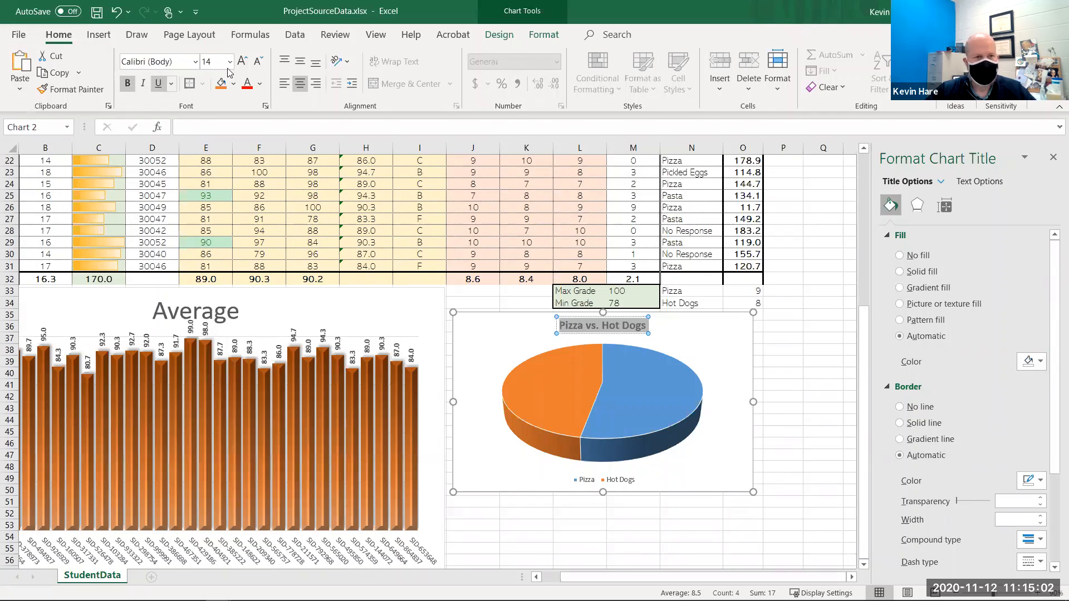
click(243, 61)
click(242, 61)
click(242, 62)
click(242, 61)
click(242, 61)
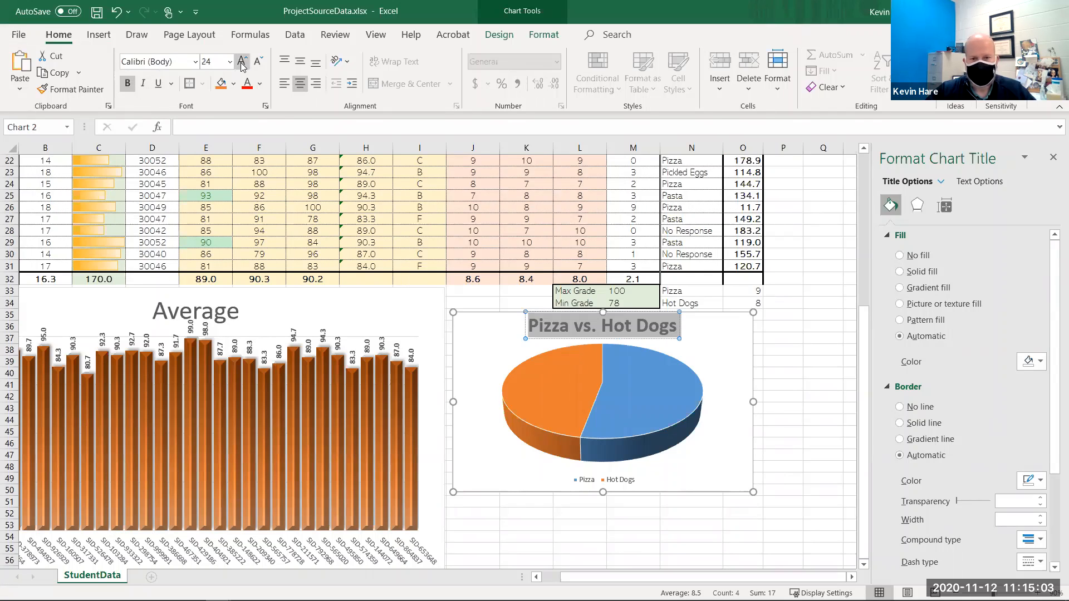
click(746, 504)
- Pull the Hot Dogs slice out of the pie by about 10%
click(610, 411)
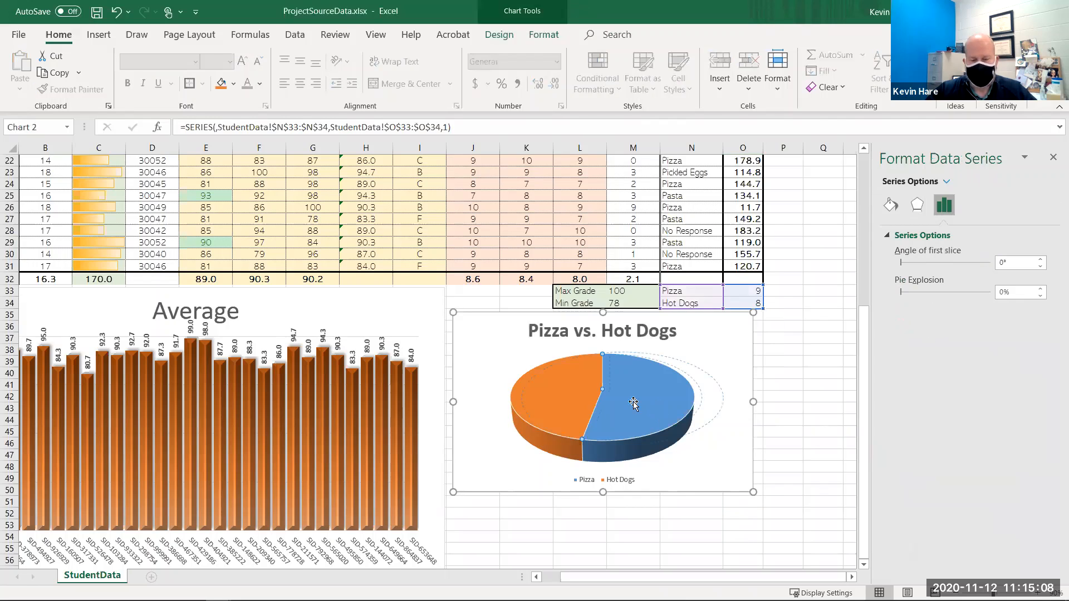
drag(598, 401, 570, 398)
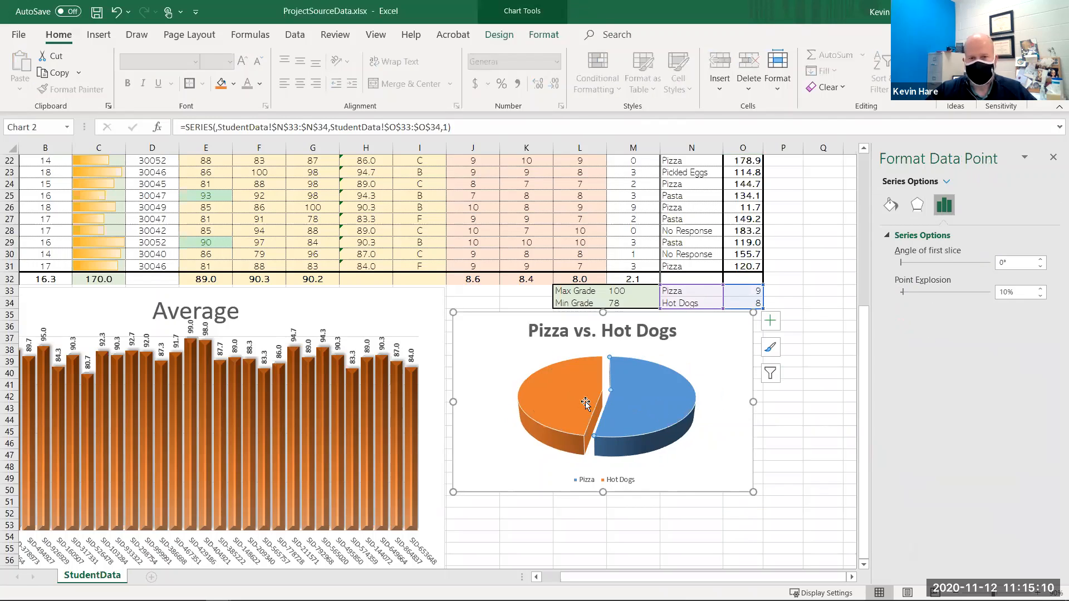
click(575, 402)
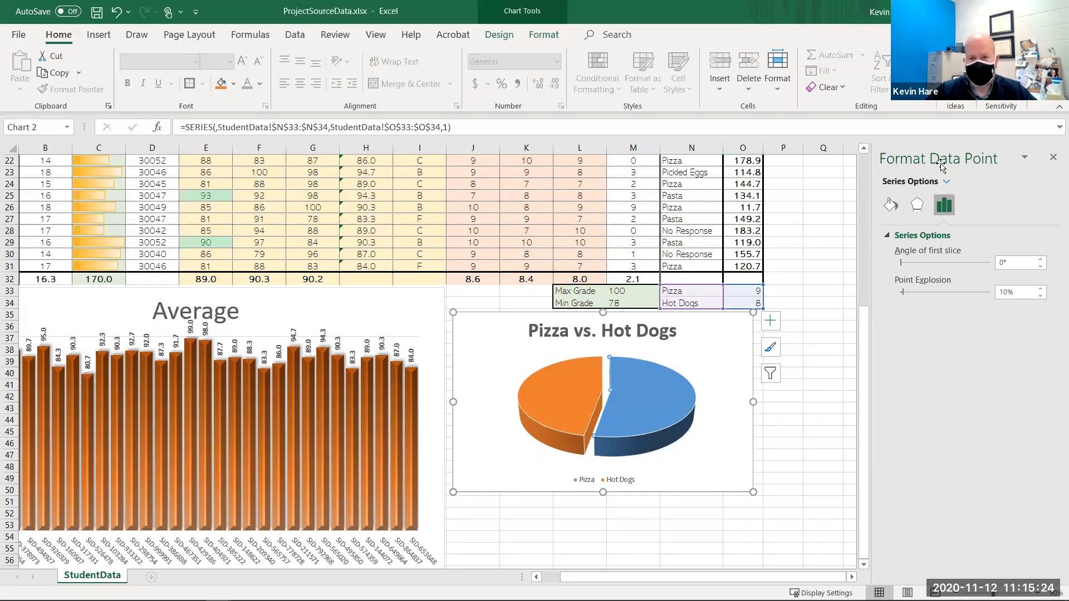
- Add value data labels to both the Pizza and Hot Dogs slices of the pie chart
click(625, 479)
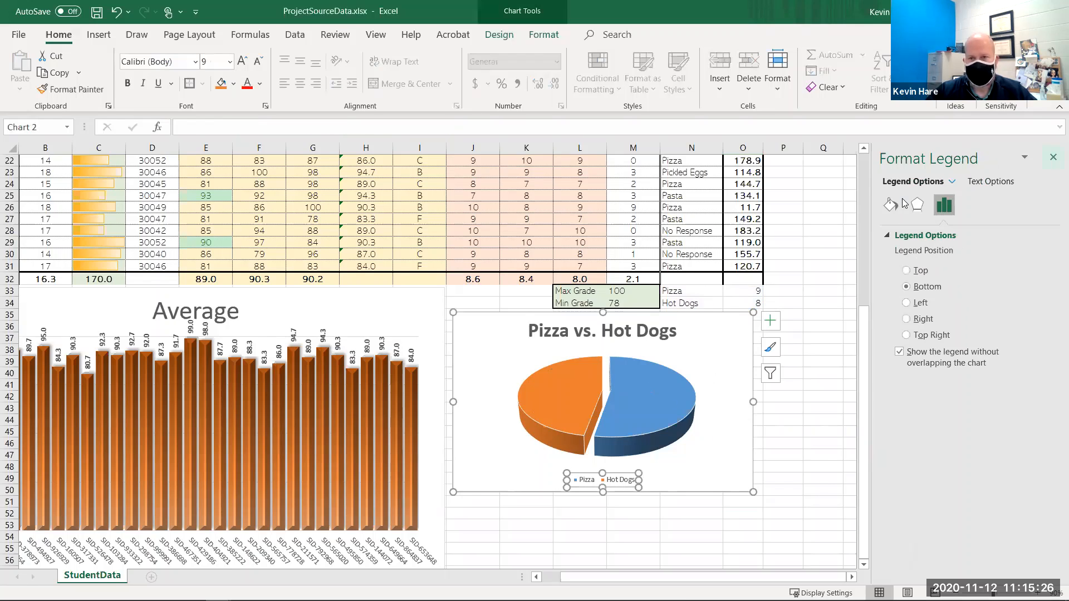
click(655, 439)
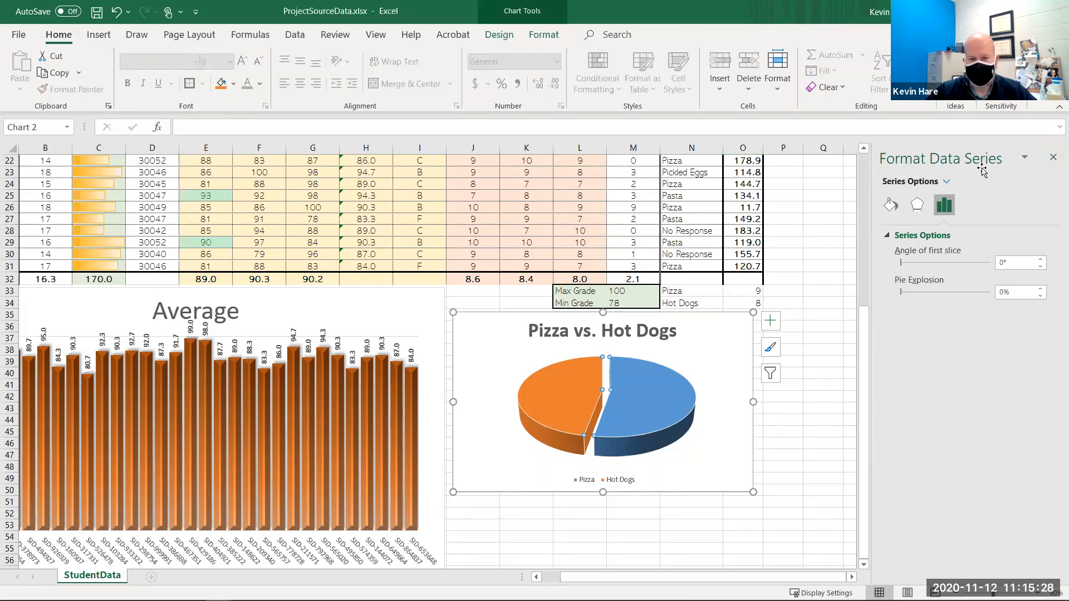
click(653, 392)
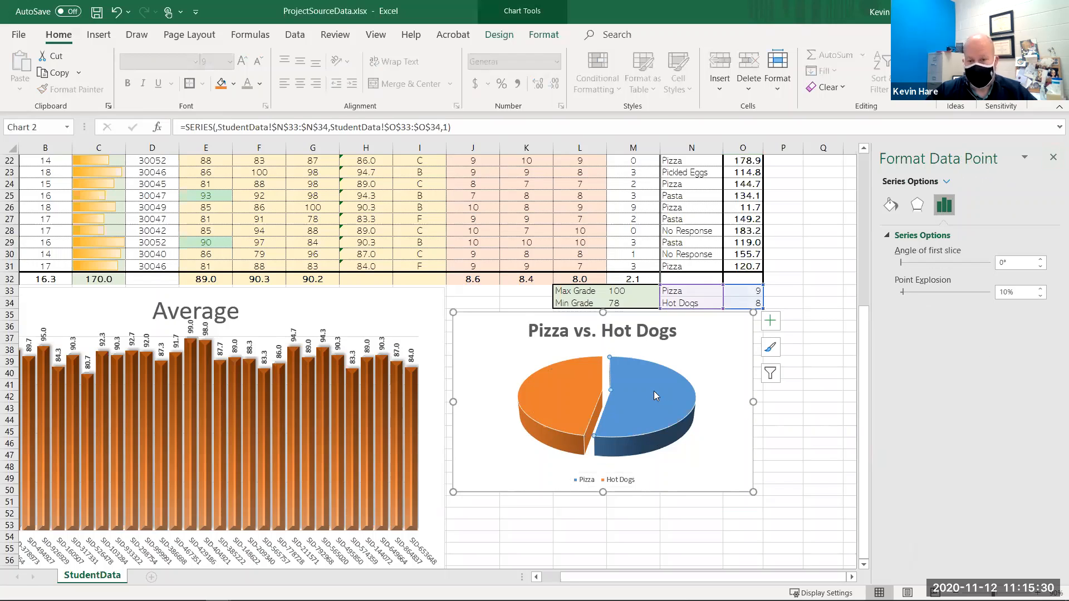
right_click(655, 391)
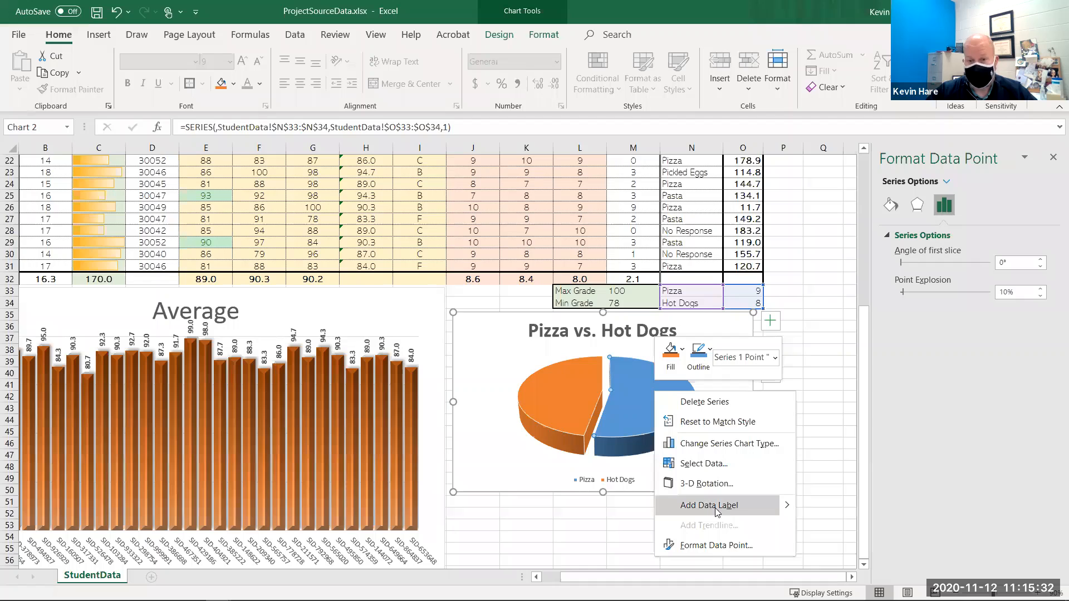
click(750, 512)
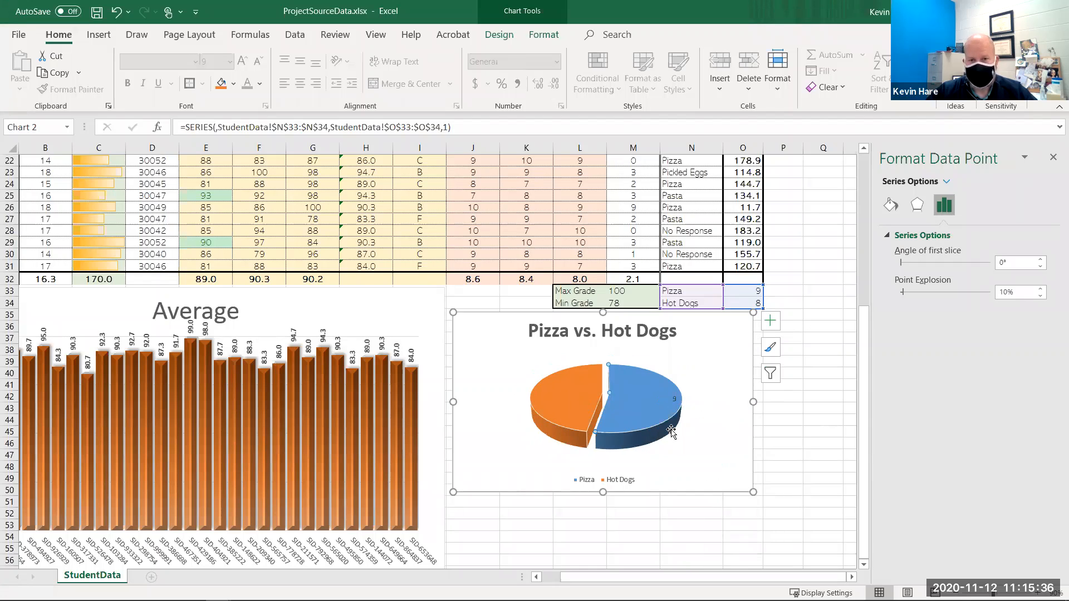
click(577, 400)
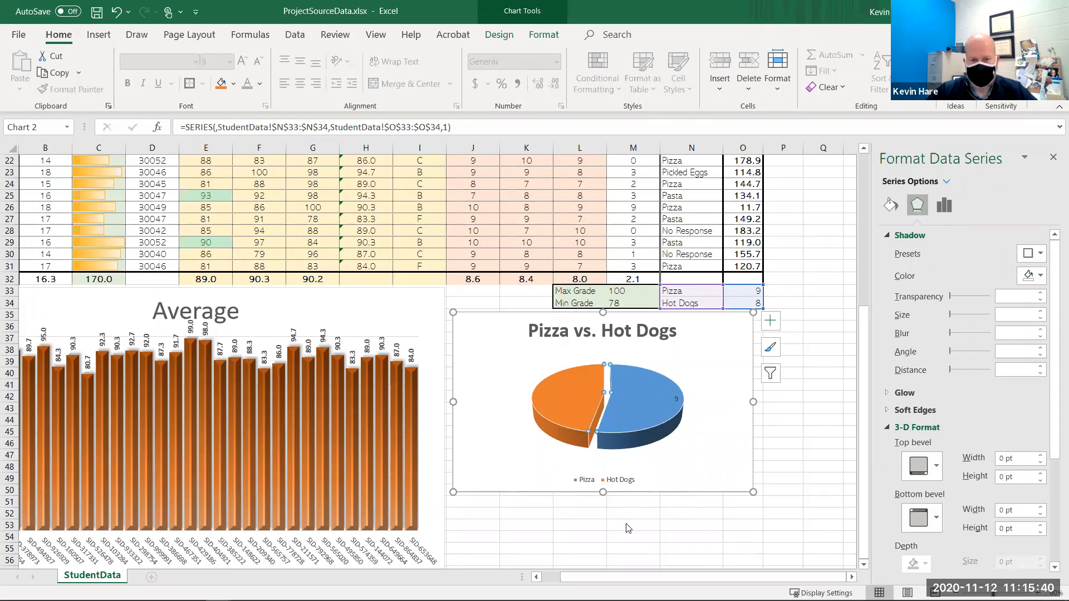
right_click(562, 391)
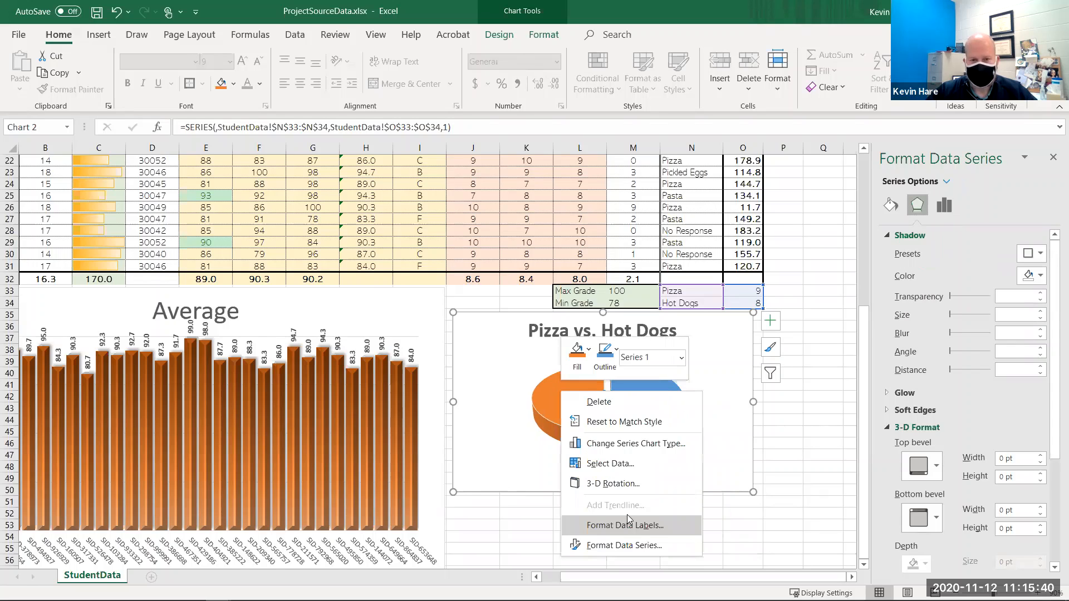
click(725, 467)
click(678, 401)
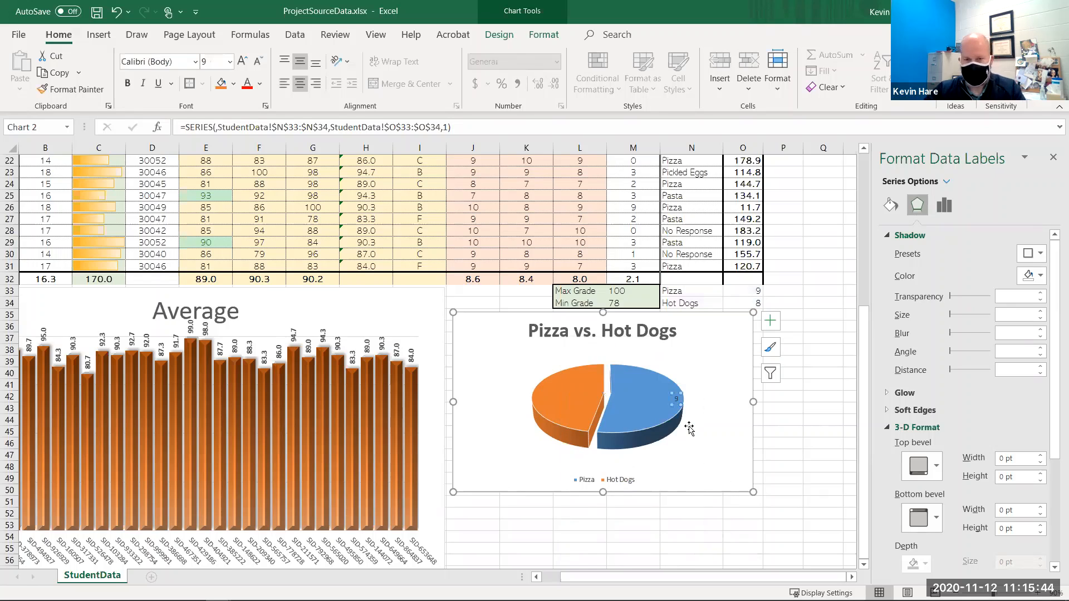
click(579, 413)
right_click(578, 411)
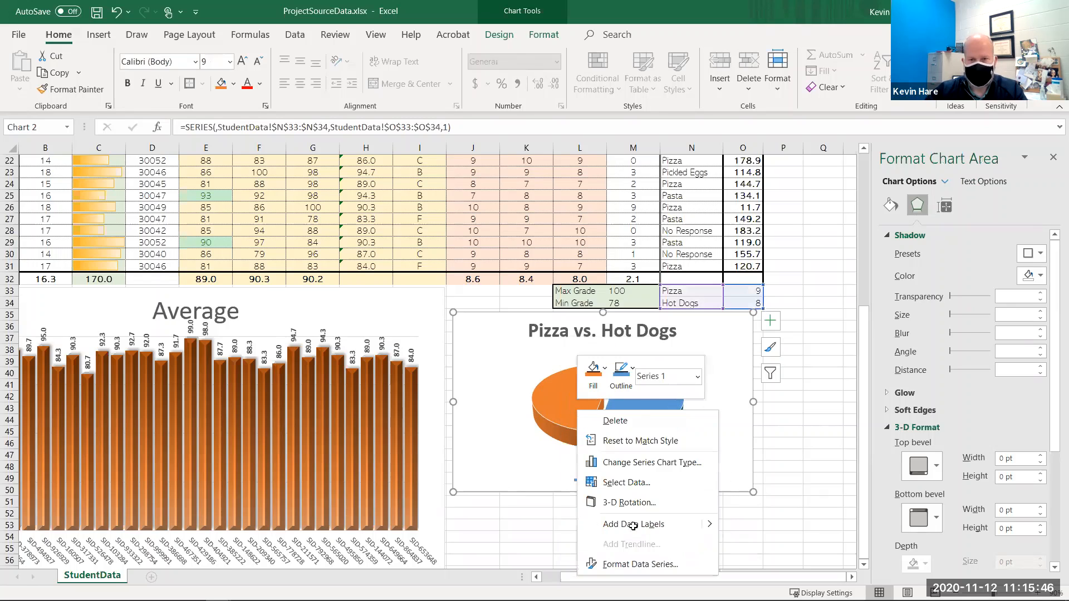
click(633, 525)
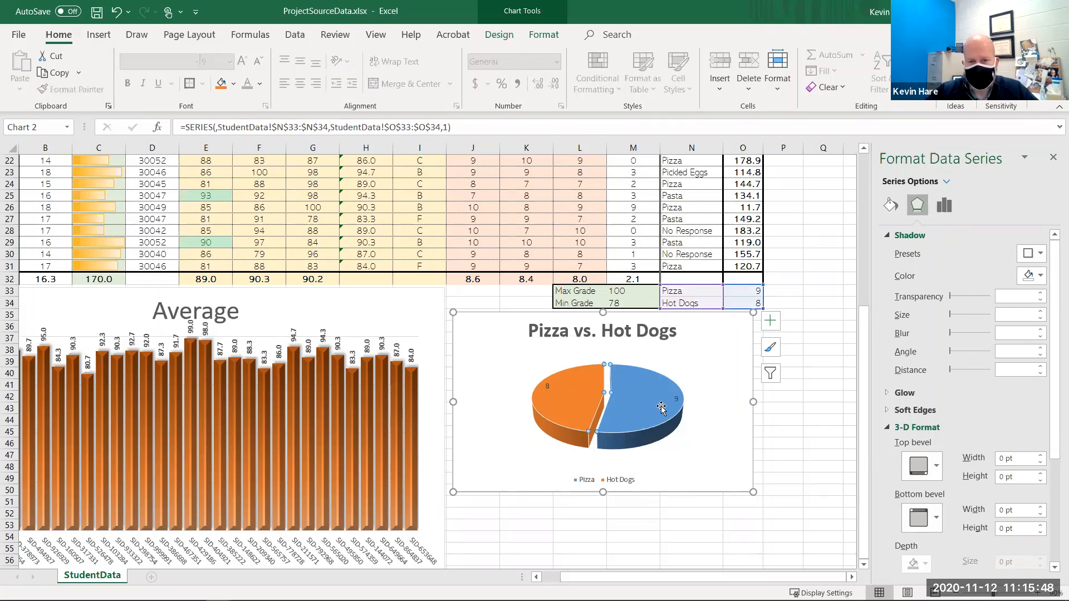
- Include the category name alongside the value in the pie chart's data labels
right_click(676, 401)
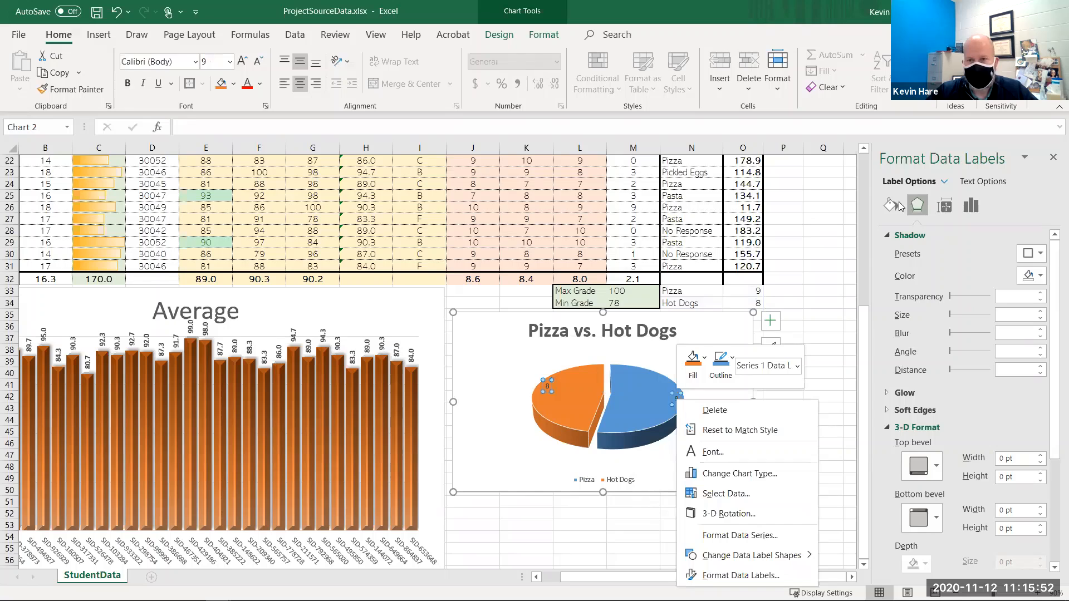
click(955, 206)
click(945, 206)
click(970, 206)
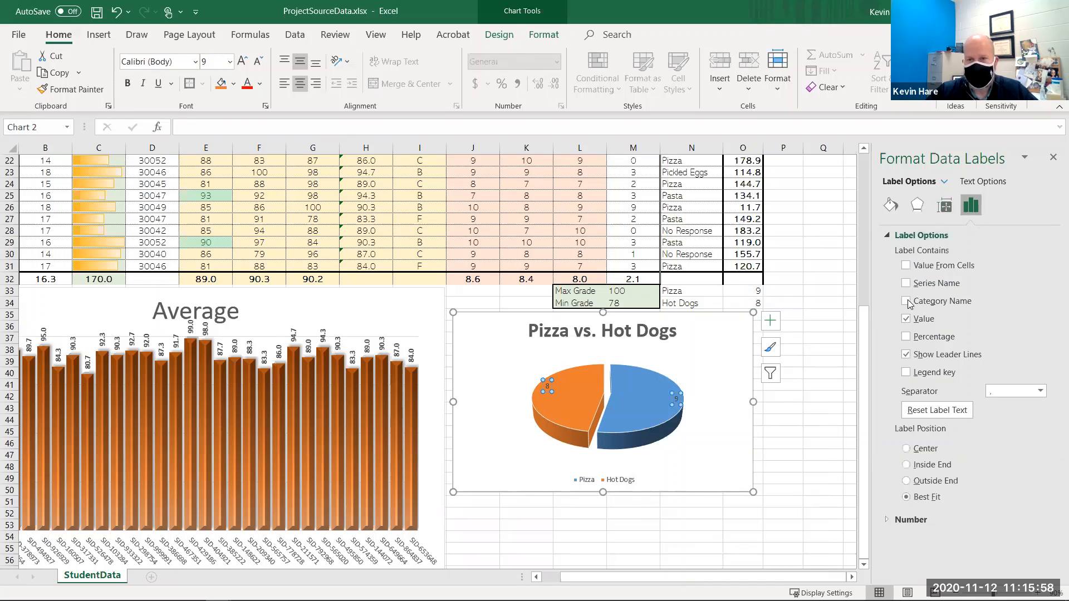
click(907, 301)
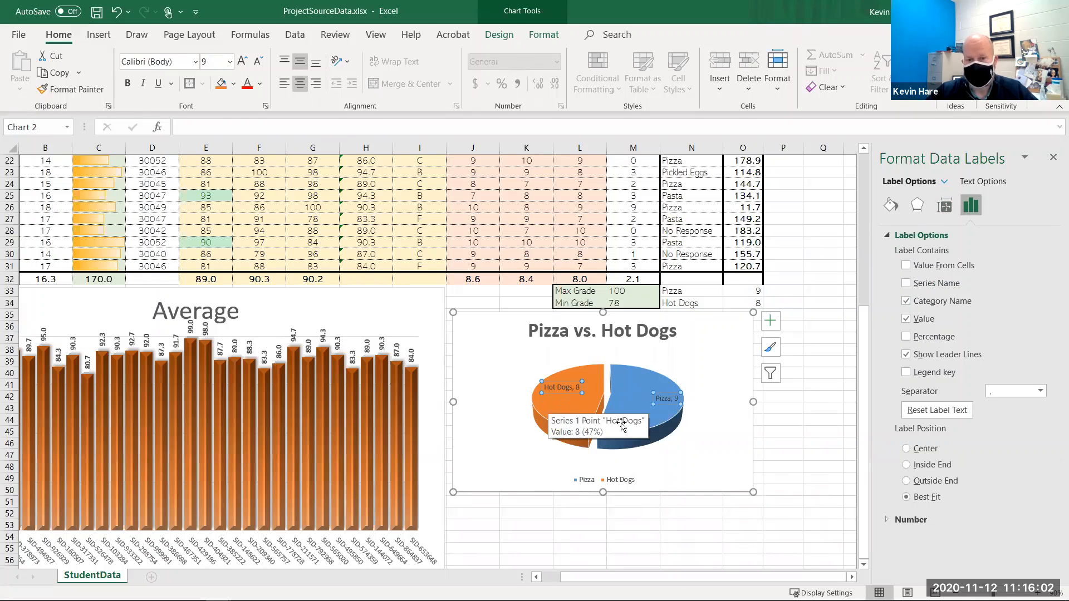
- Delete the pie chart's legend and enlarge the plot area to fill the chart
click(599, 482)
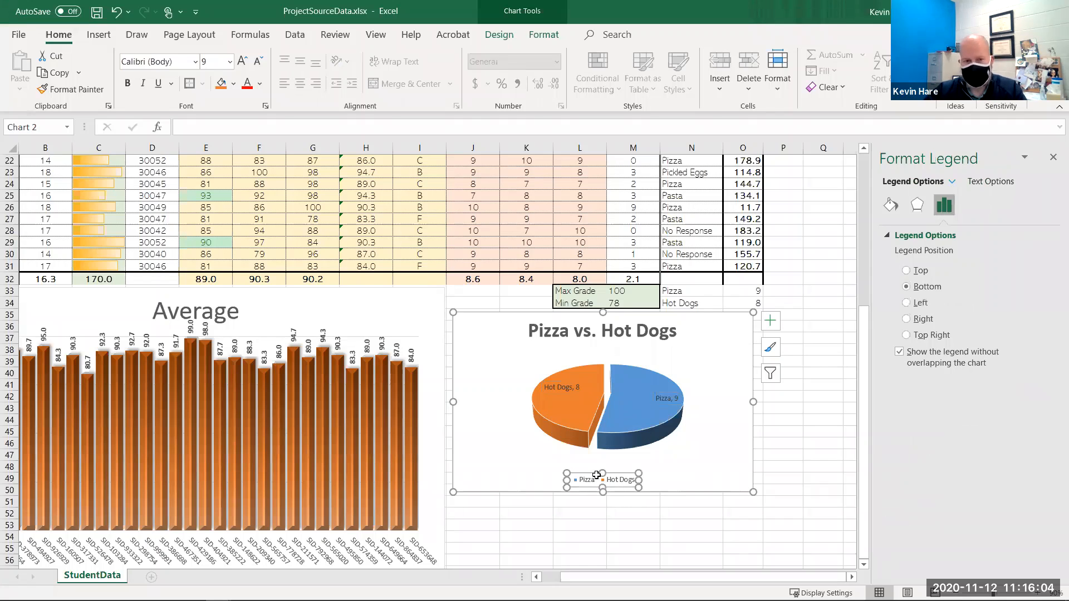
click(599, 488)
click(589, 438)
click(589, 438)
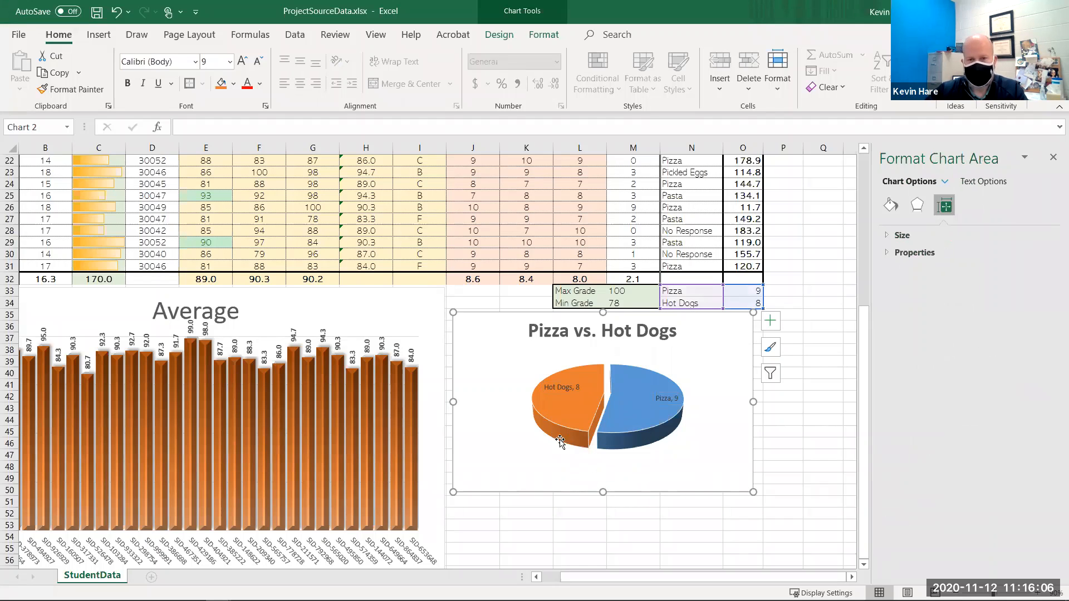
click(496, 452)
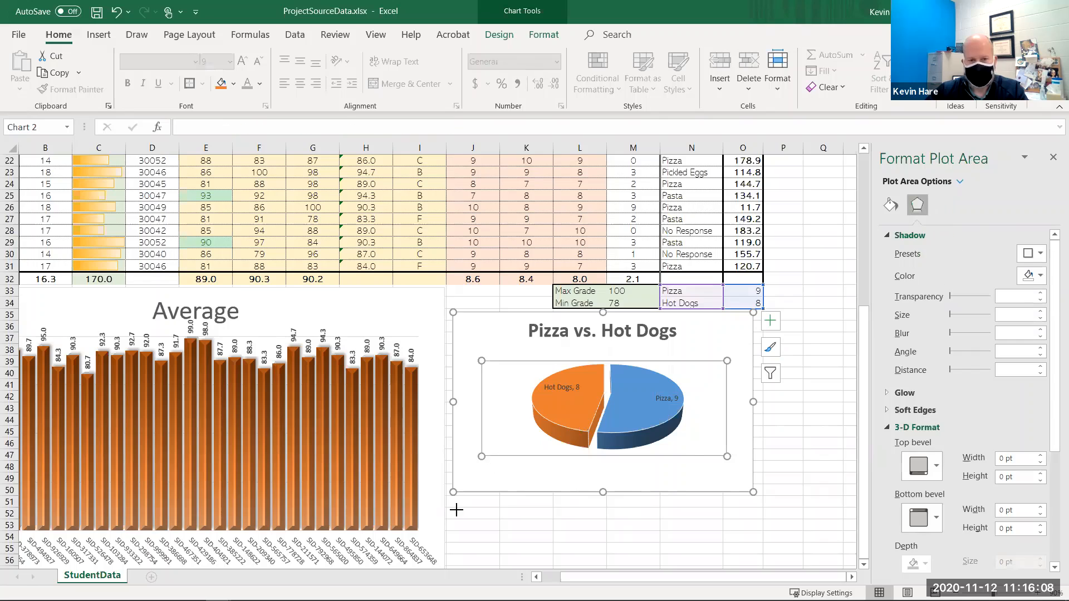
drag(456, 510, 458, 508)
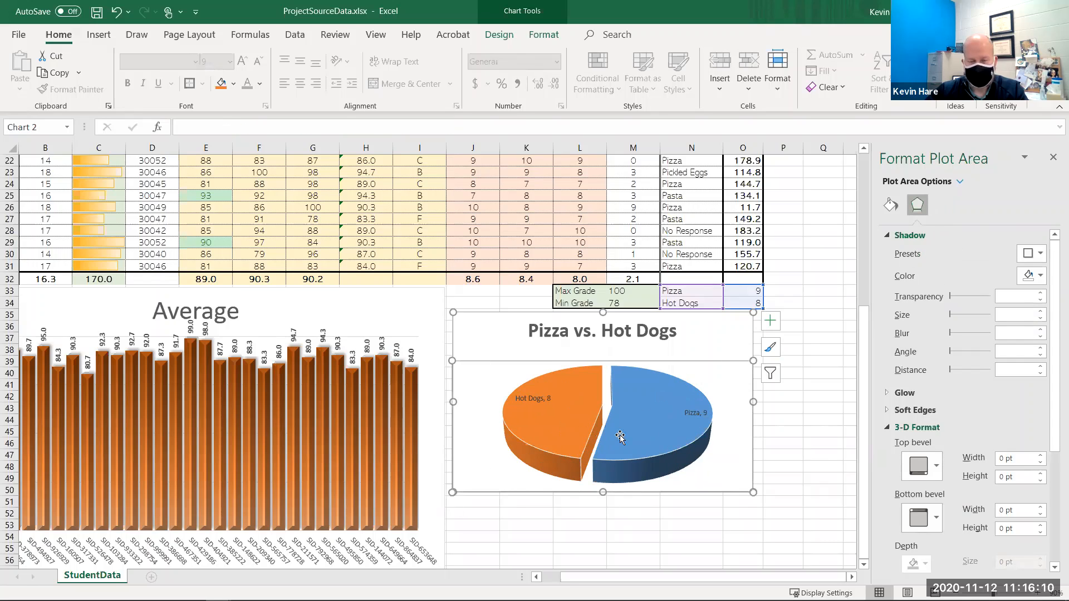
- Make the pie data labels bold at 10.5 pt and nudge the Pizza label slightly left
click(735, 445)
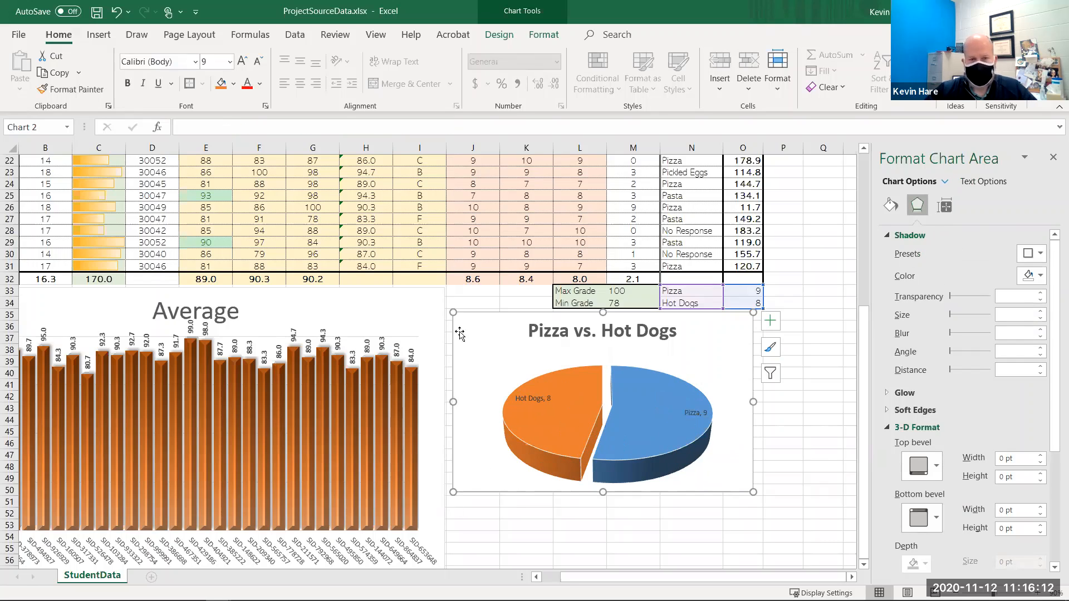
click(533, 399)
click(128, 83)
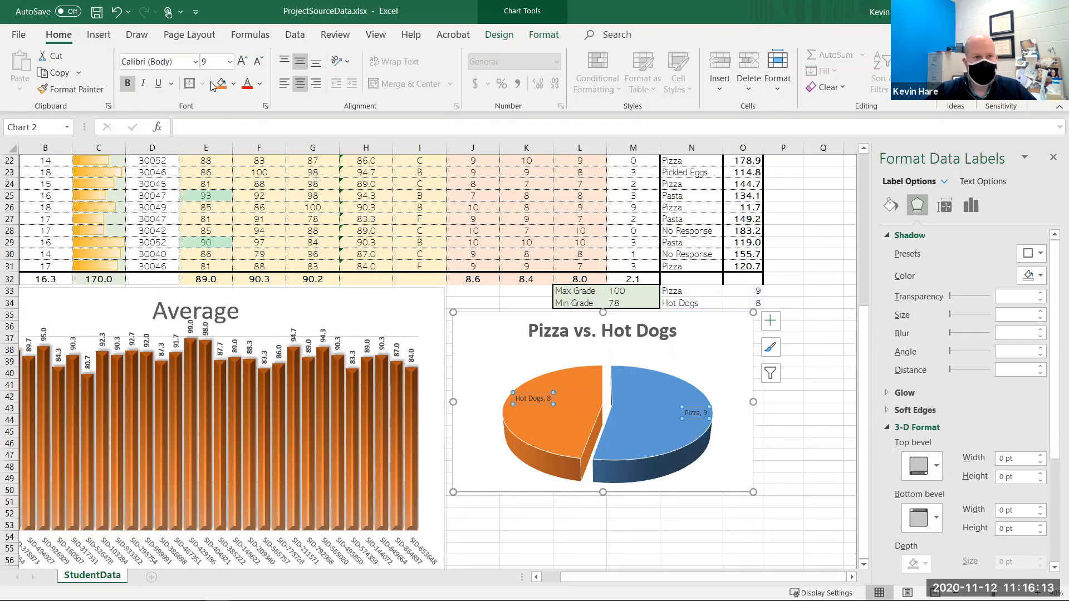
click(244, 61)
click(244, 61)
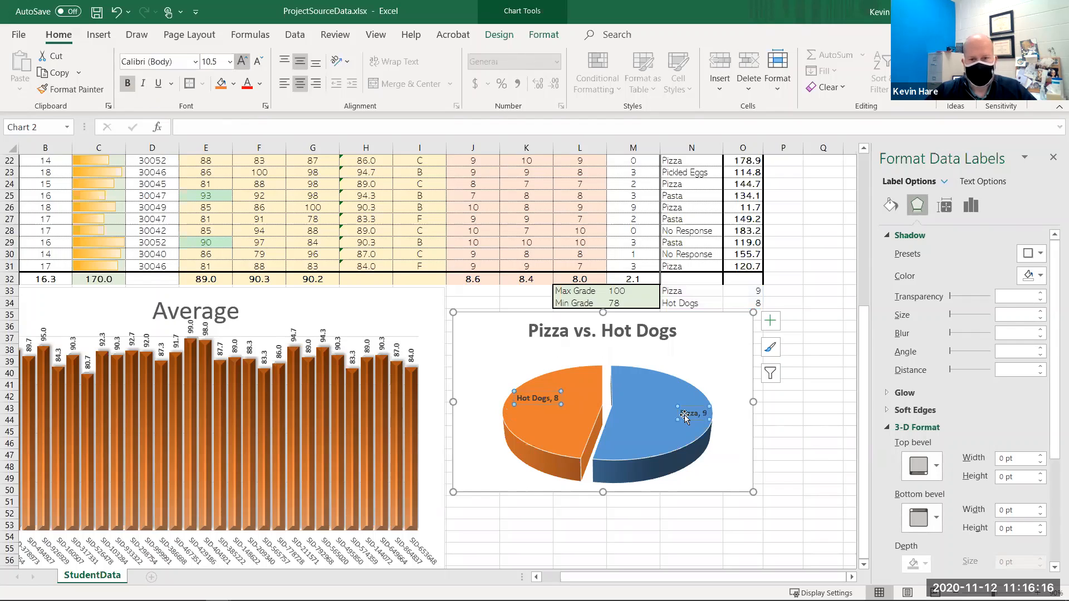
drag(665, 412, 644, 411)
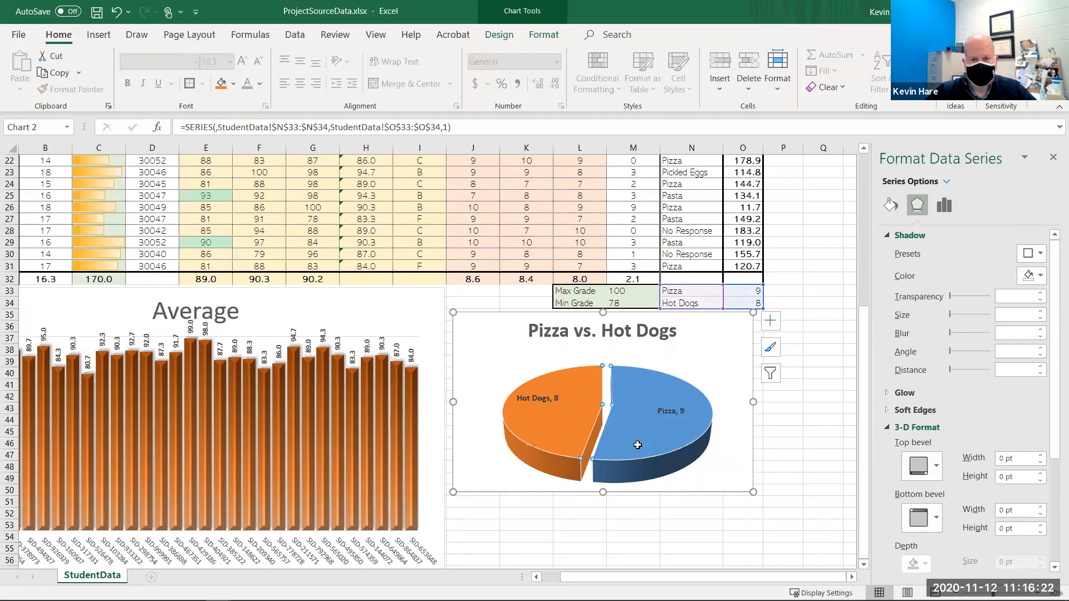
key(Escape)
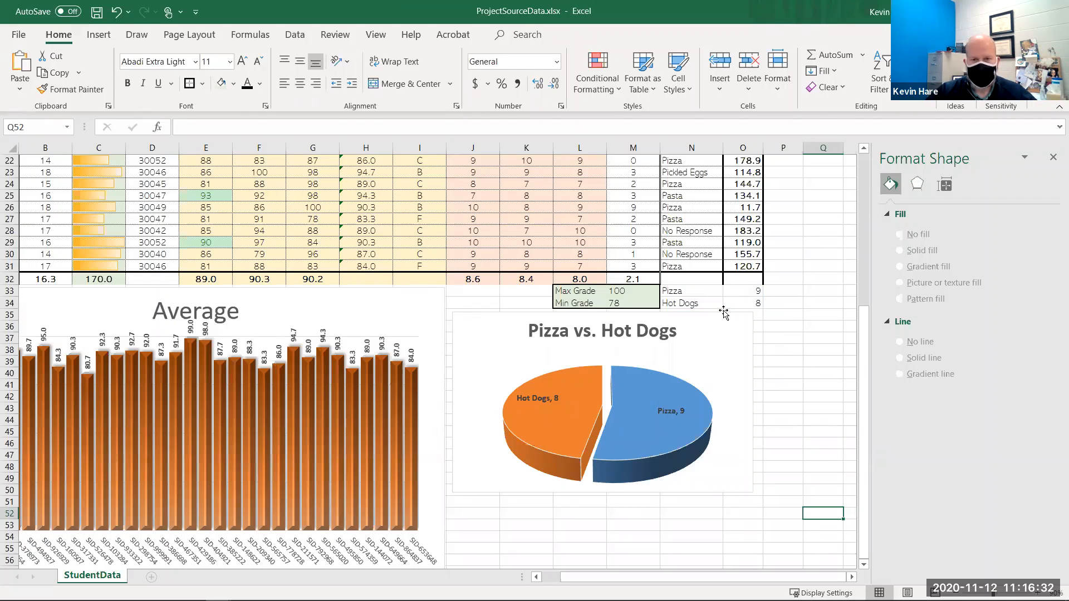
- Move the pie chart up slightly and shift its title toward the left
drag(719, 312, 719, 290)
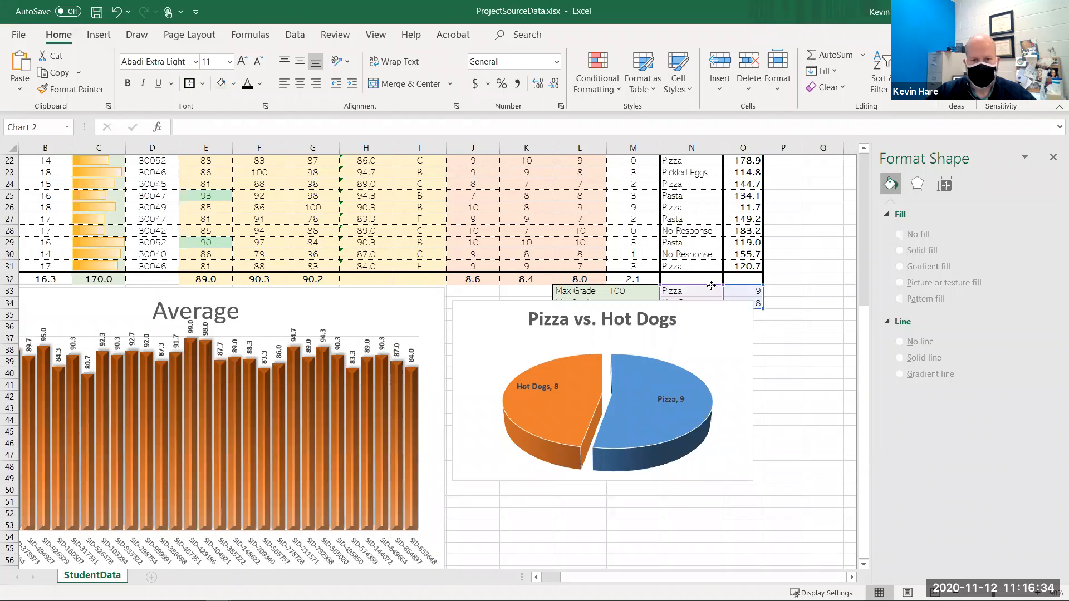
click(649, 296)
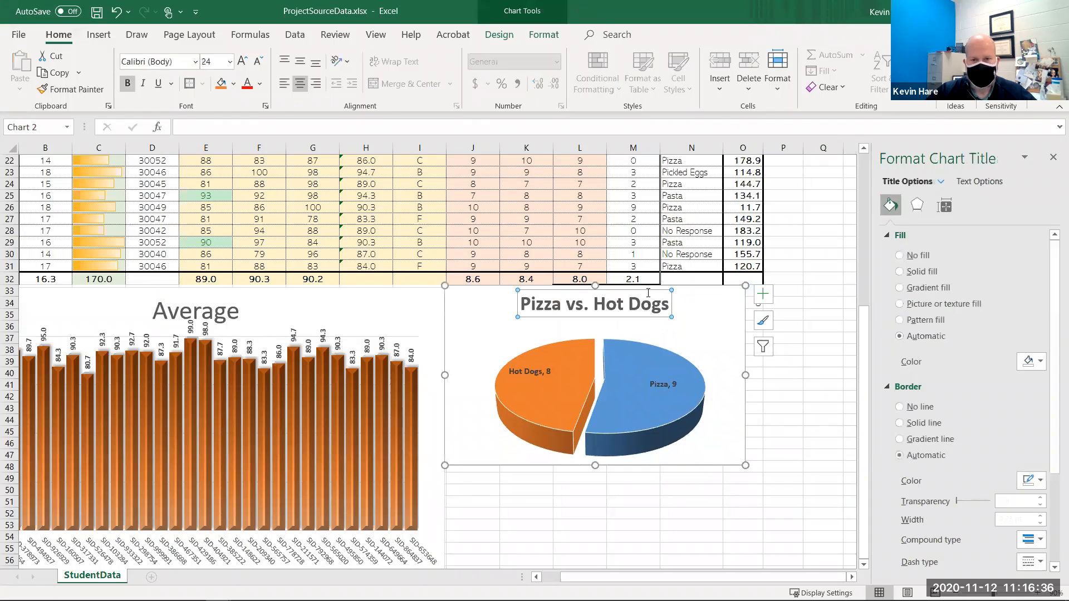
drag(604, 303, 586, 313)
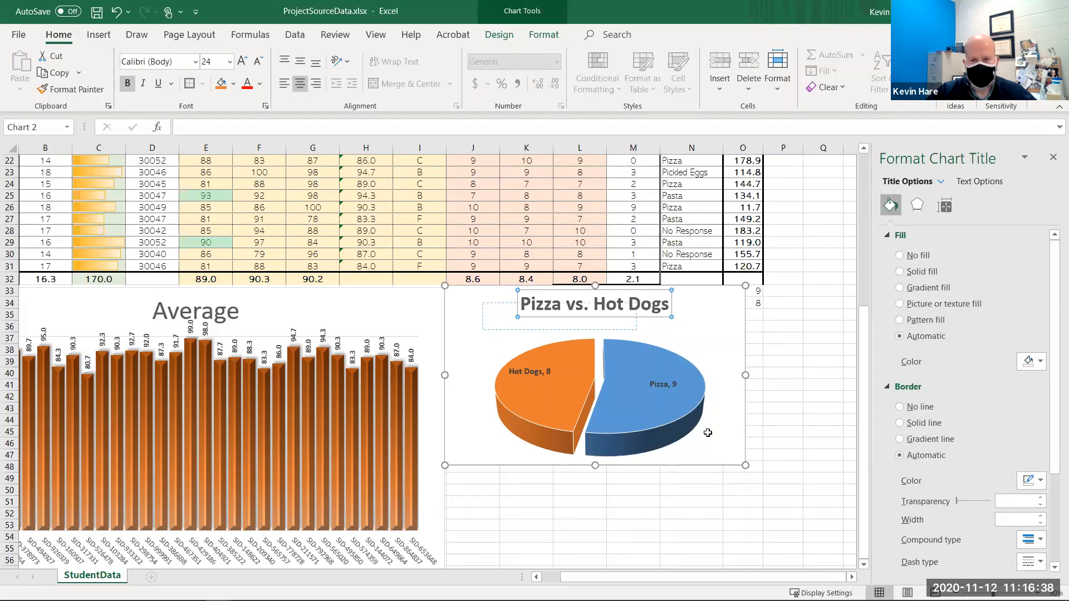
- Enlarge the pie chart downward and to the right, to about row 57
drag(708, 432, 747, 465)
mouse_move(763, 537)
mouse_down()
mouse_move(766, 562)
mouse_move(757, 524)
mouse_up()
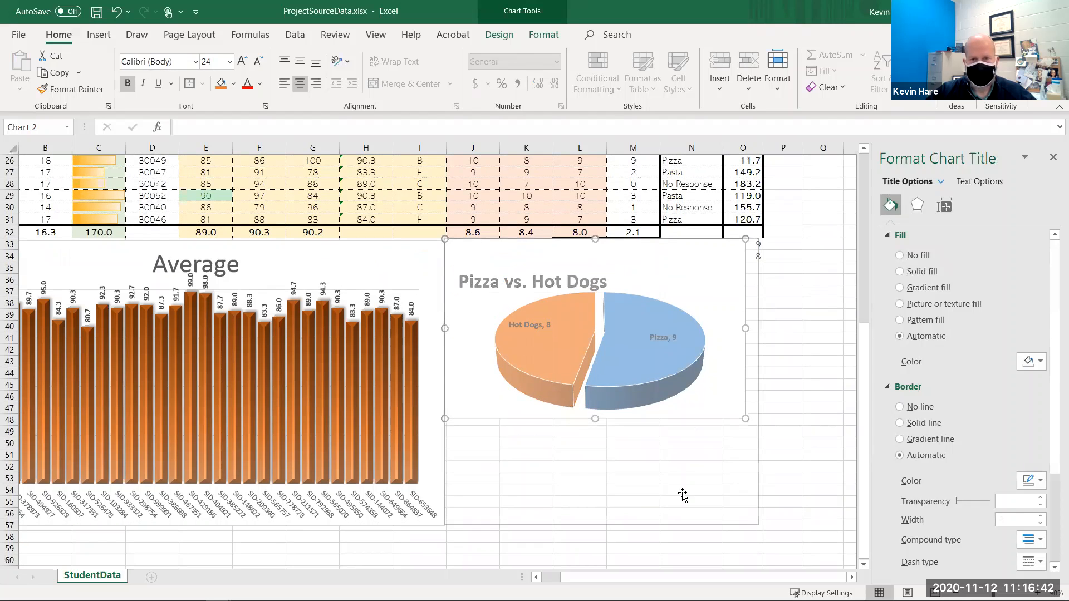
- Set the pie chart area to no fill and no border
click(694, 259)
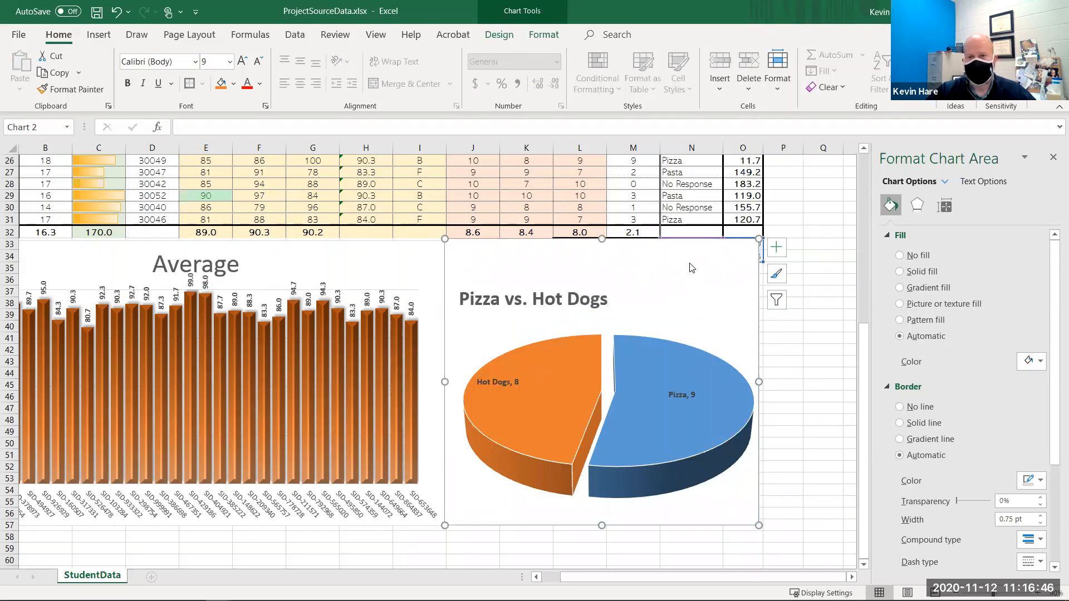
click(900, 256)
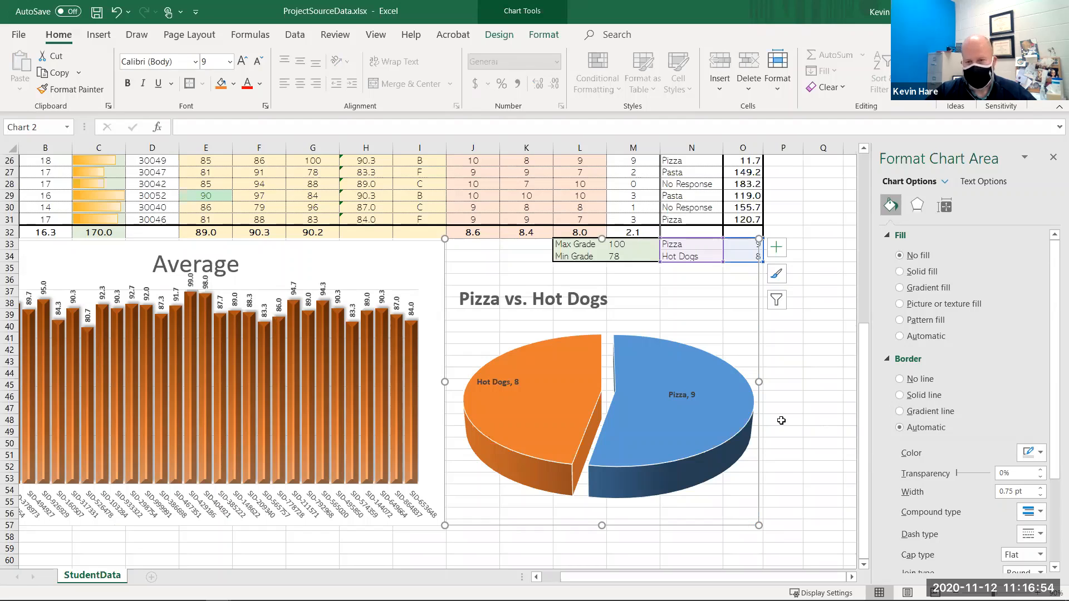
click(774, 359)
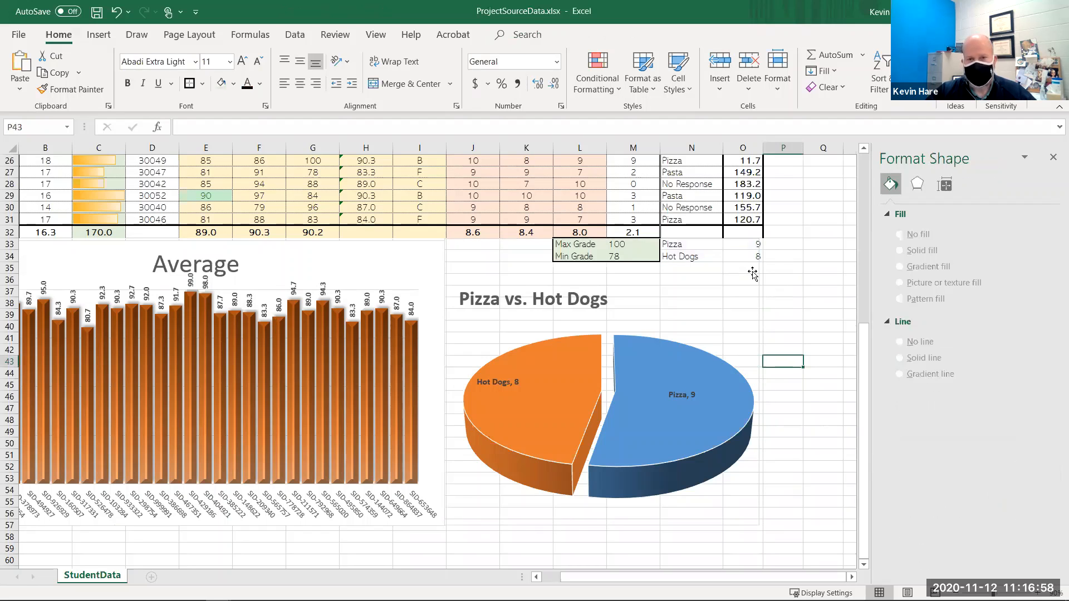
click(747, 305)
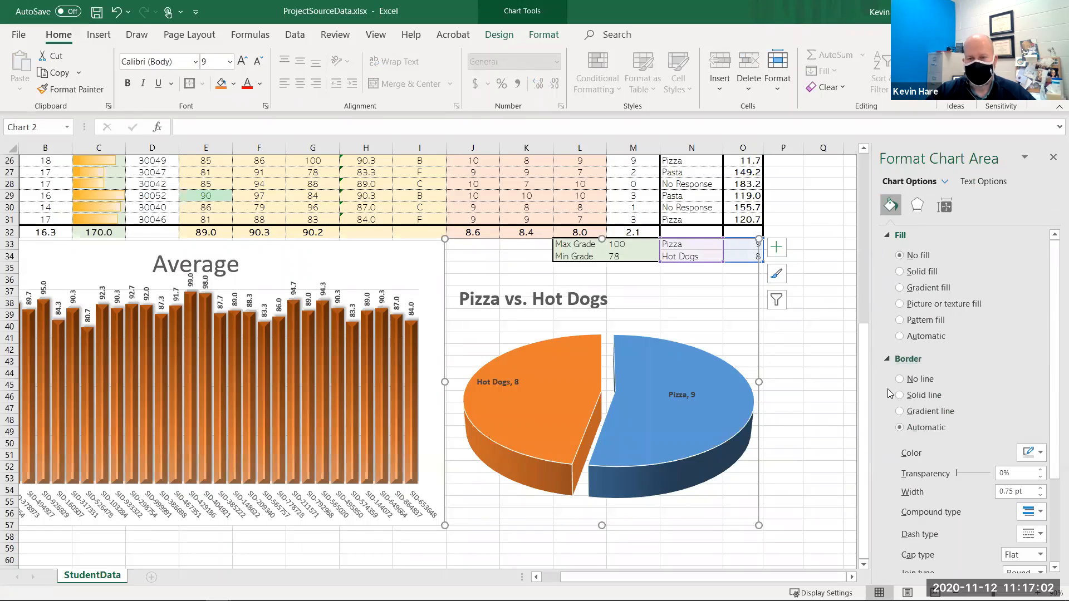
click(899, 379)
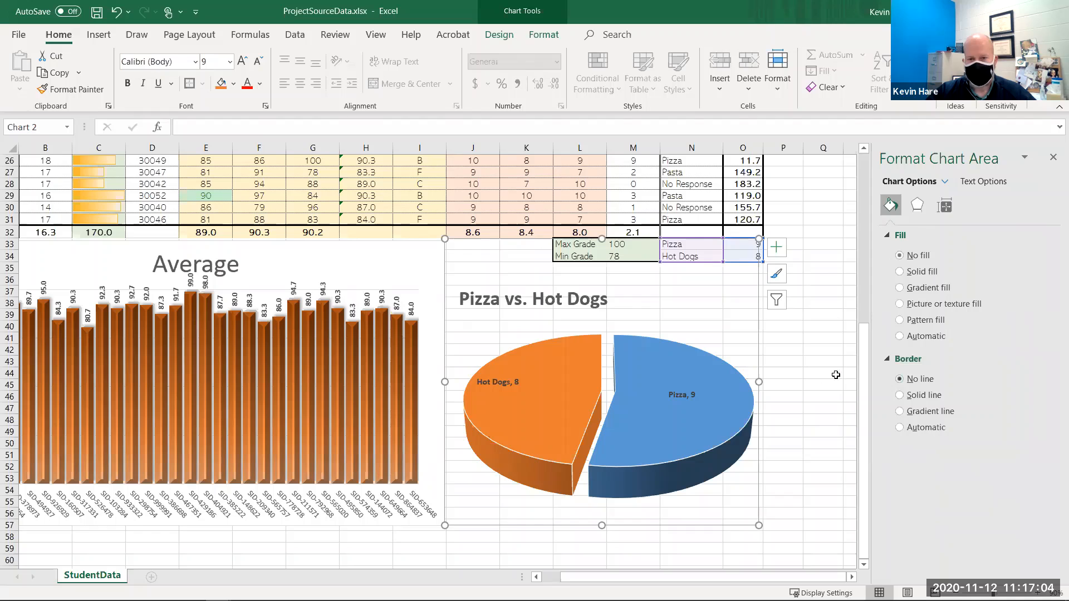
click(833, 374)
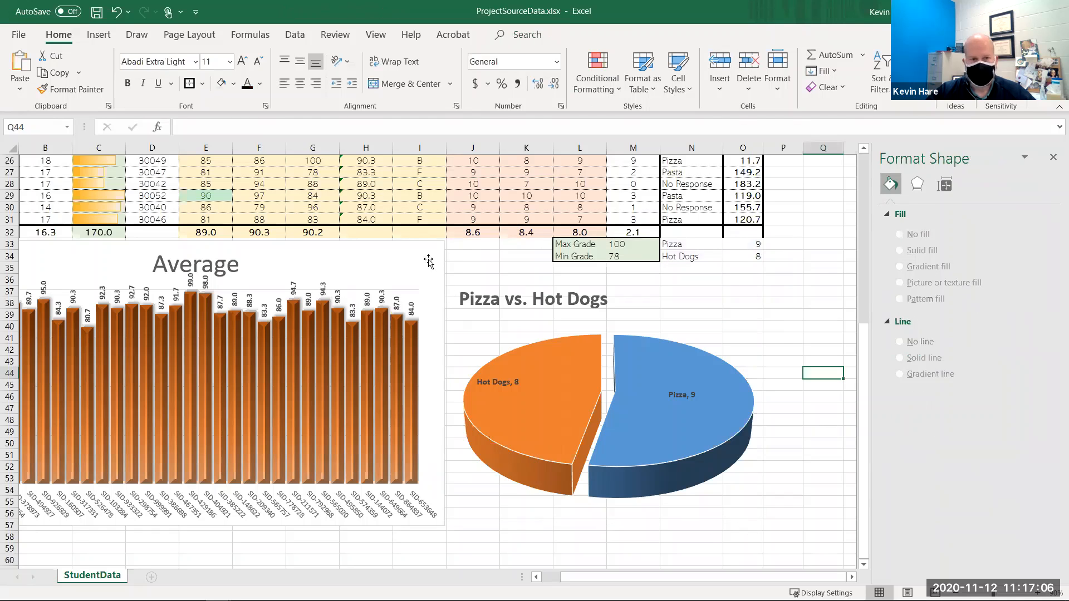
- Undo the most recent change and deselect the charts
key(ctrl+z)
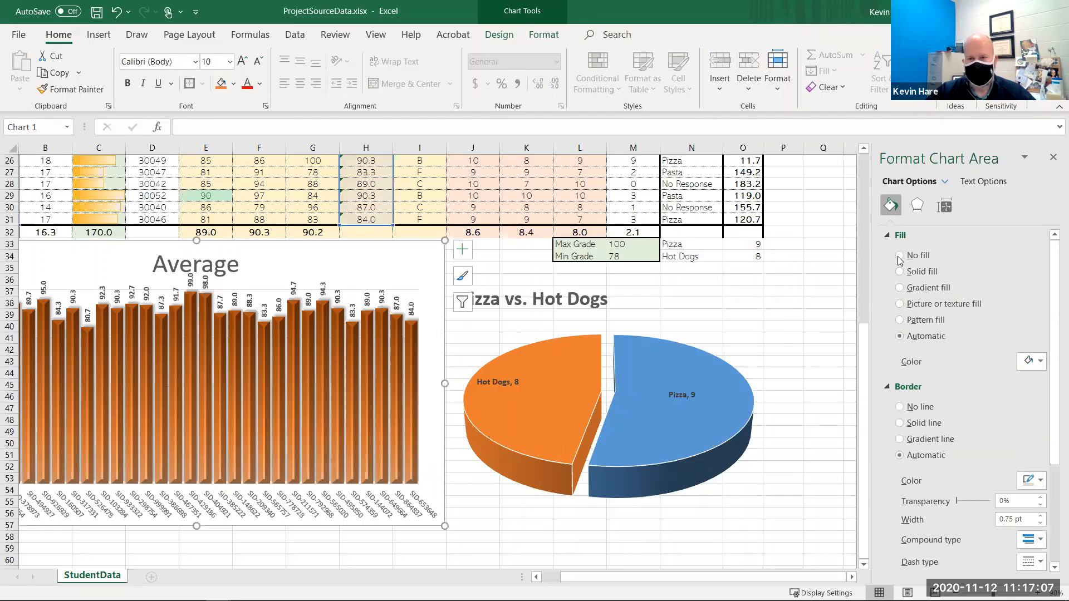
click(902, 381)
click(819, 405)
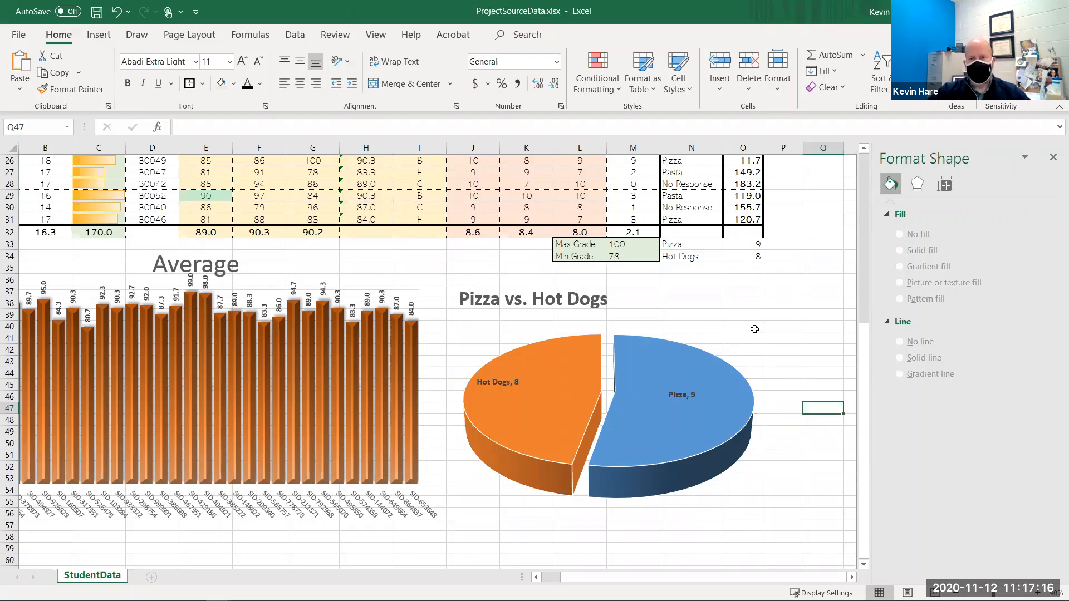
scroll(768, 318, up, 8)
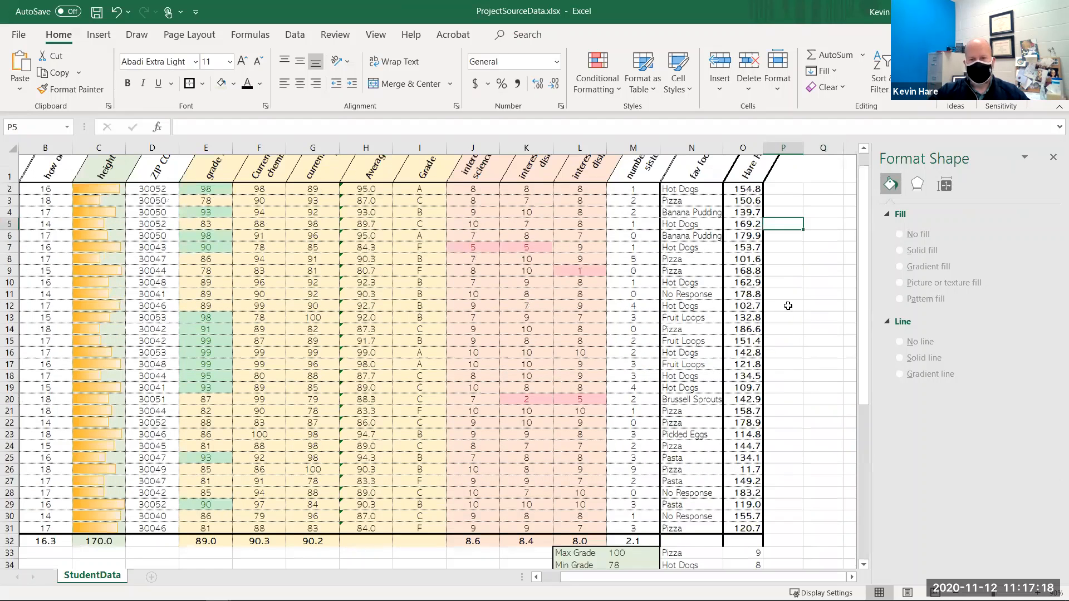
scroll(791, 363, down, 9)
scroll(785, 383, up, 9)
click(797, 387)
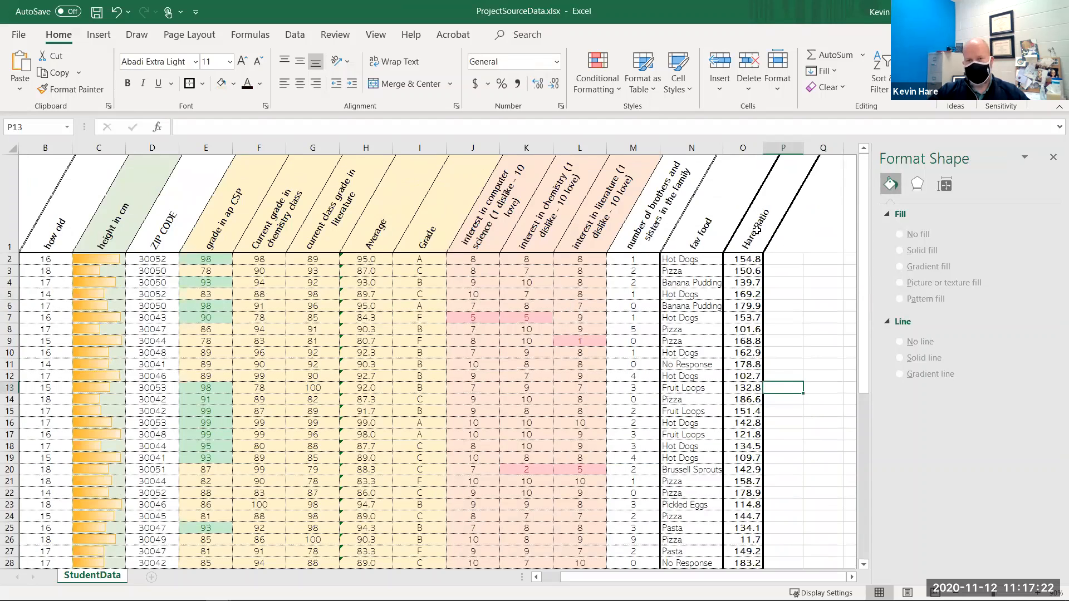
click(773, 224)
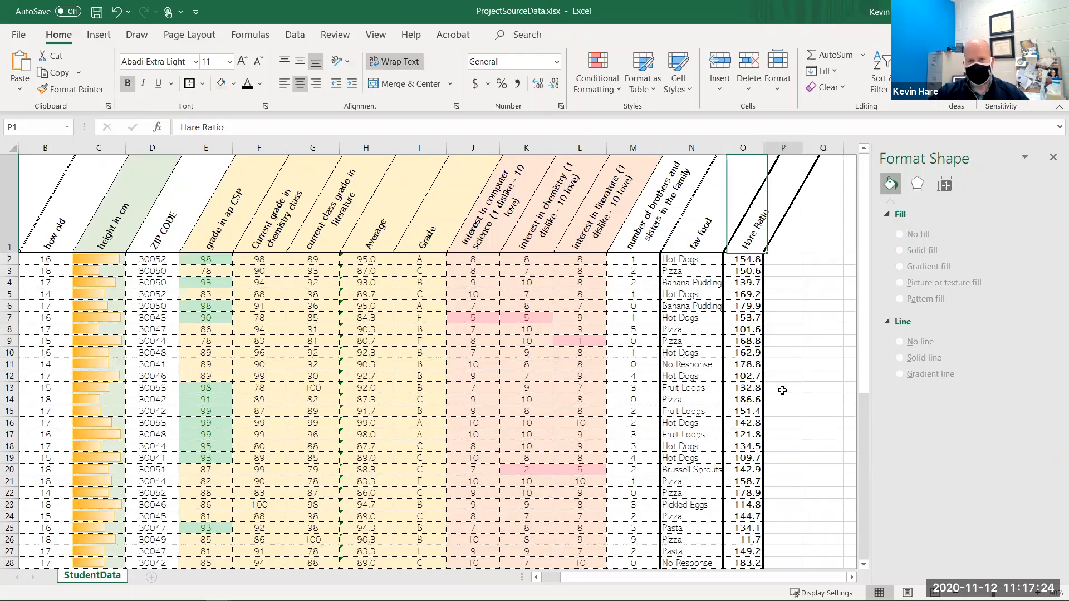
drag(781, 239, 782, 389)
click(822, 257)
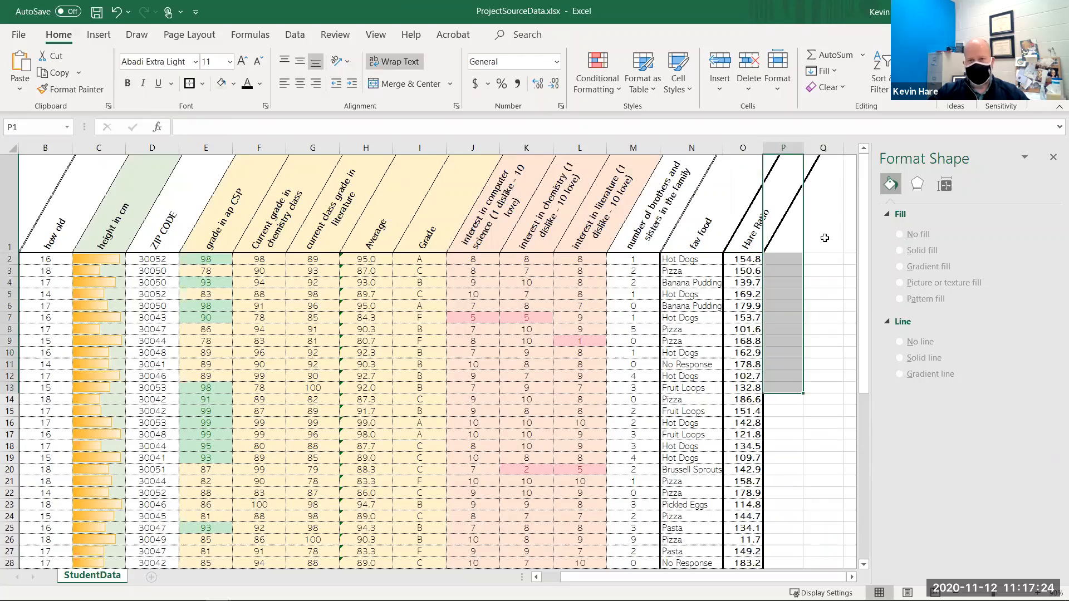
click(804, 177)
scroll(778, 325, down, 4)
scroll(777, 324, up, 5)
scroll(777, 324, down, 1)
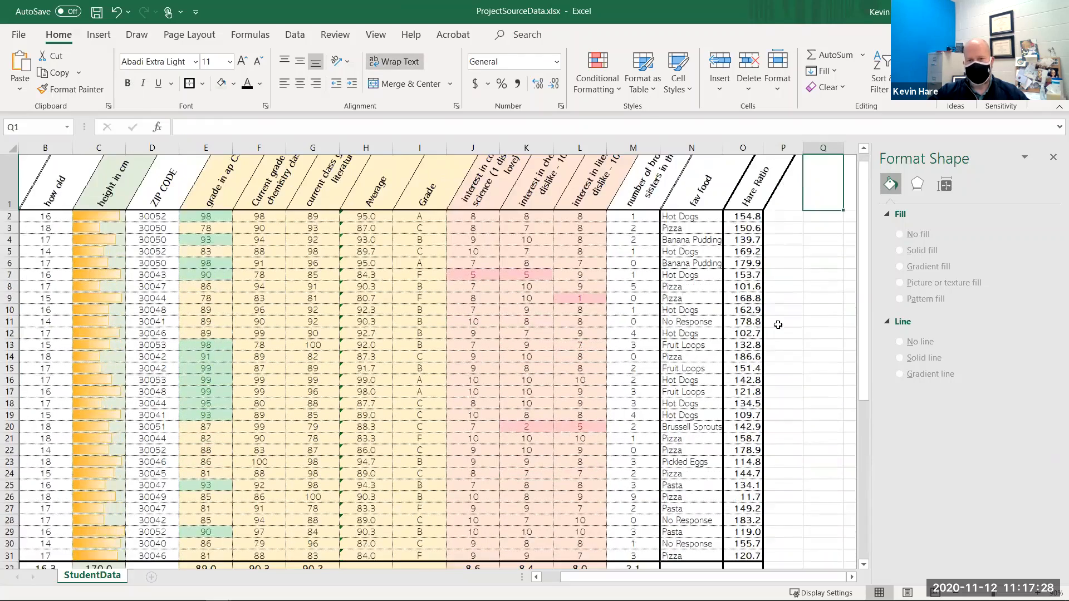
- Widen the pie chart to the right, out to about column Q
scroll(782, 465, down, 4)
scroll(780, 471, down, 2)
click(785, 483)
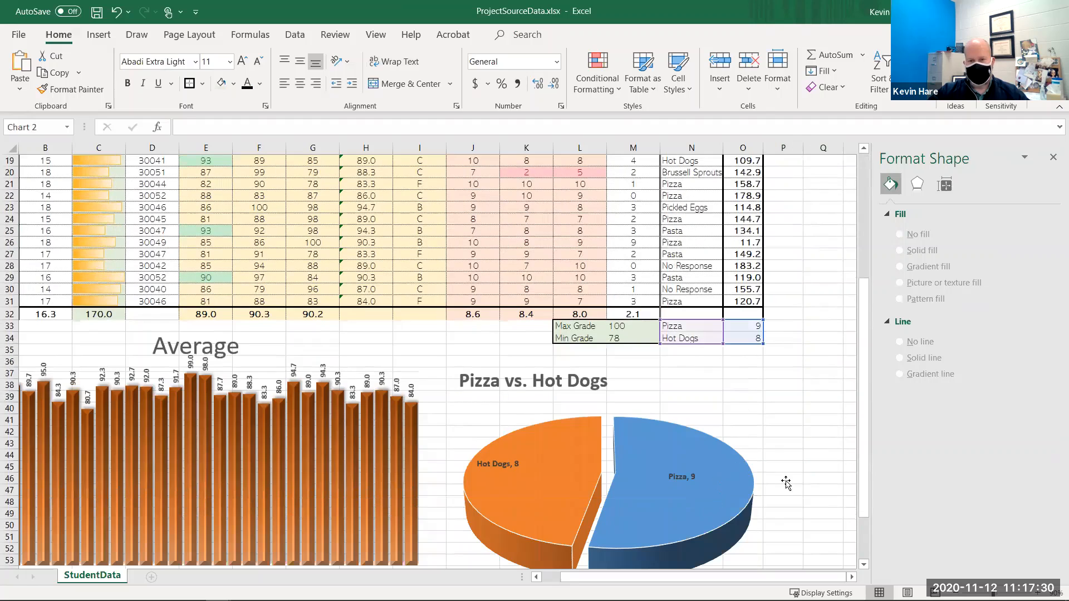
click(754, 466)
drag(759, 463, 837, 456)
click(823, 289)
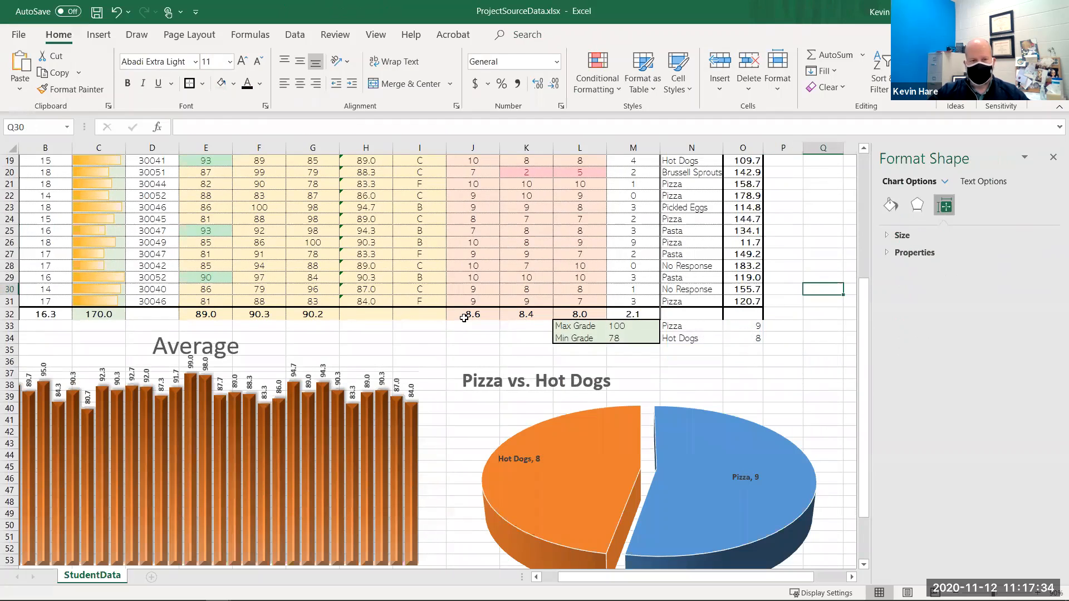
- Insert a new empty row above the header row
scroll(463, 318, up, 6)
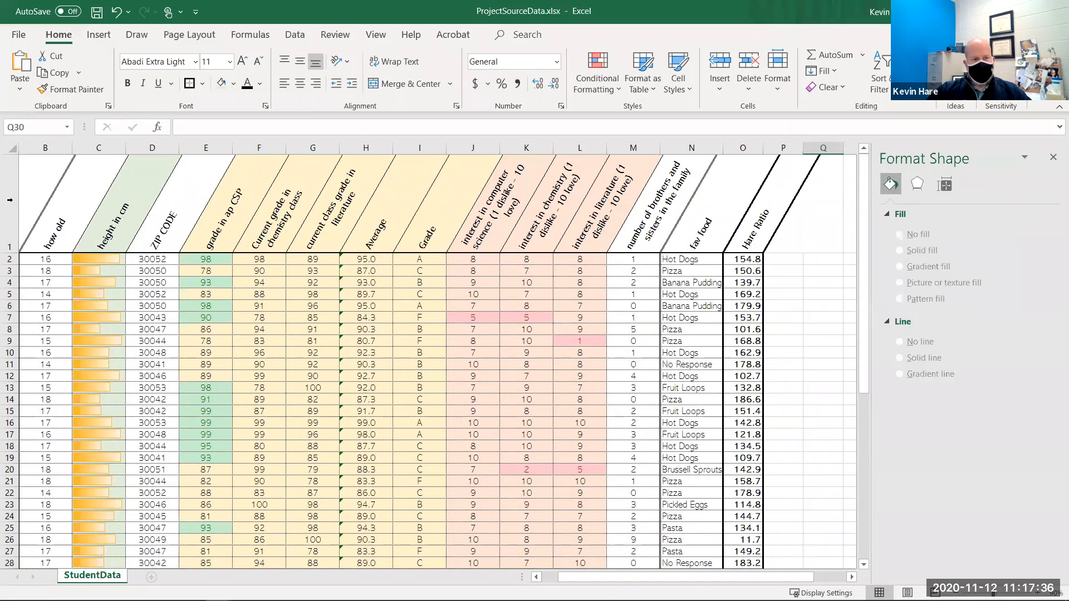
click(10, 200)
right_click(10, 200)
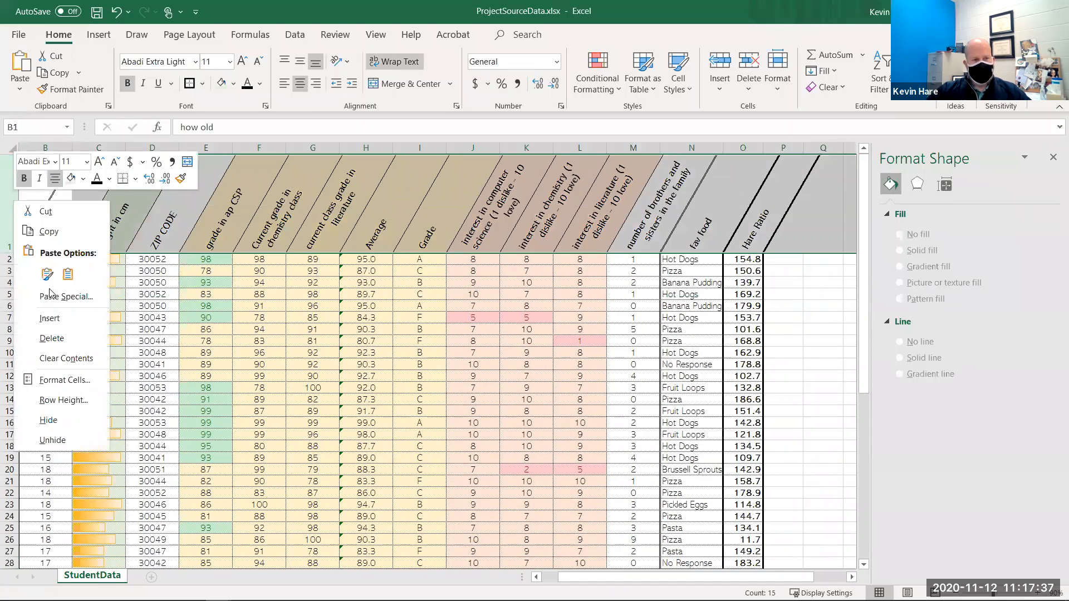
click(56, 319)
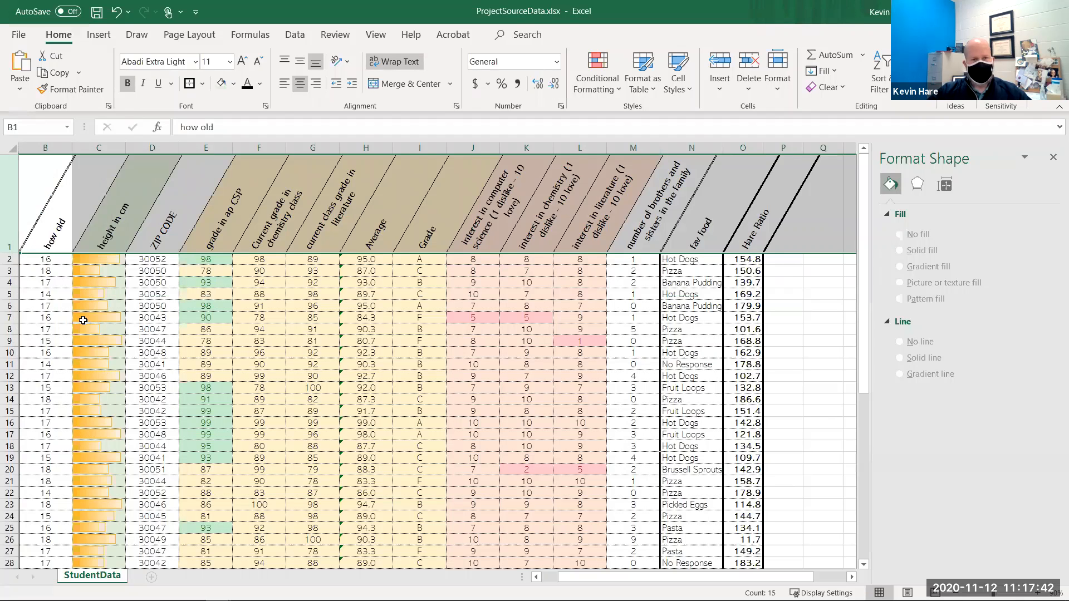
- Enter the title "Pizza makes you smrt" in cell B1
text(Piz)
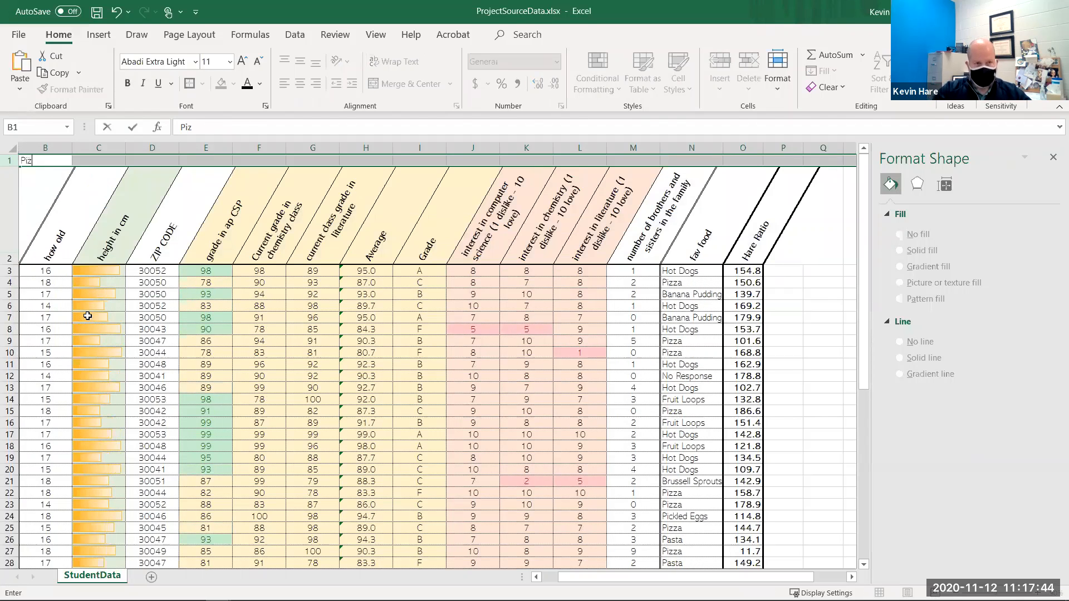
text(za makes you)
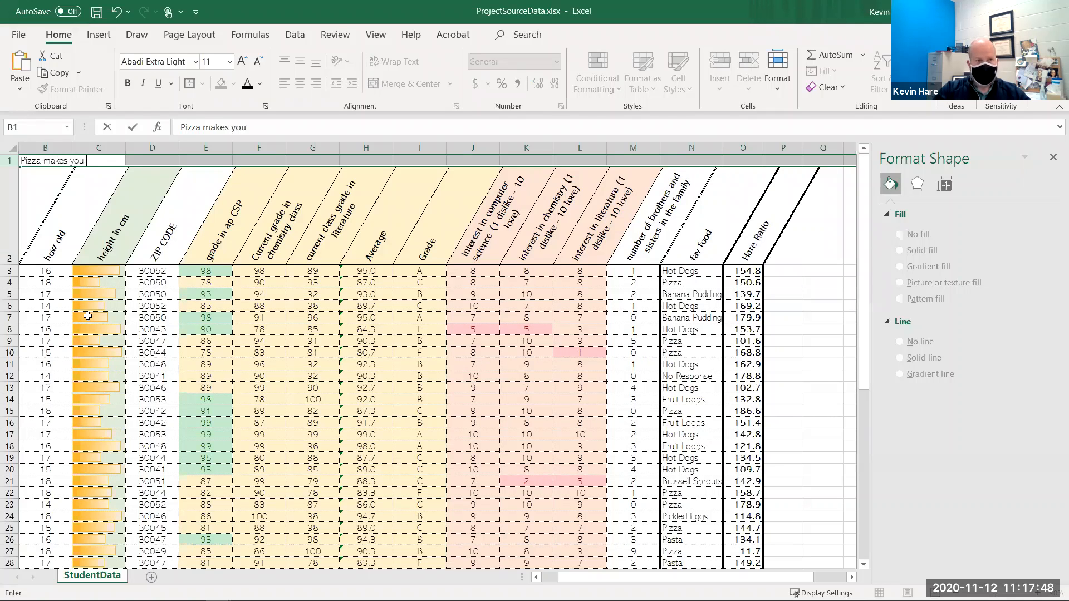
text( sma)
key(Return)
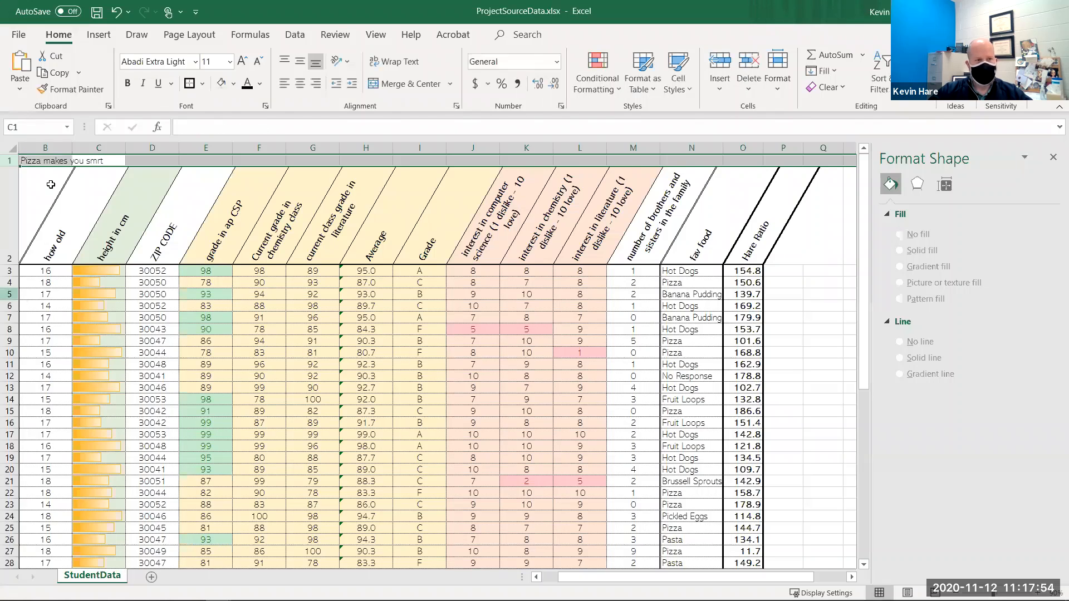
- Make the title bold and increase its font size to 22
click(45, 162)
click(129, 82)
click(244, 62)
click(244, 62)
click(243, 61)
click(243, 62)
- Merge and center the title across B1 to Q1
click(416, 294)
drag(33, 169, 829, 167)
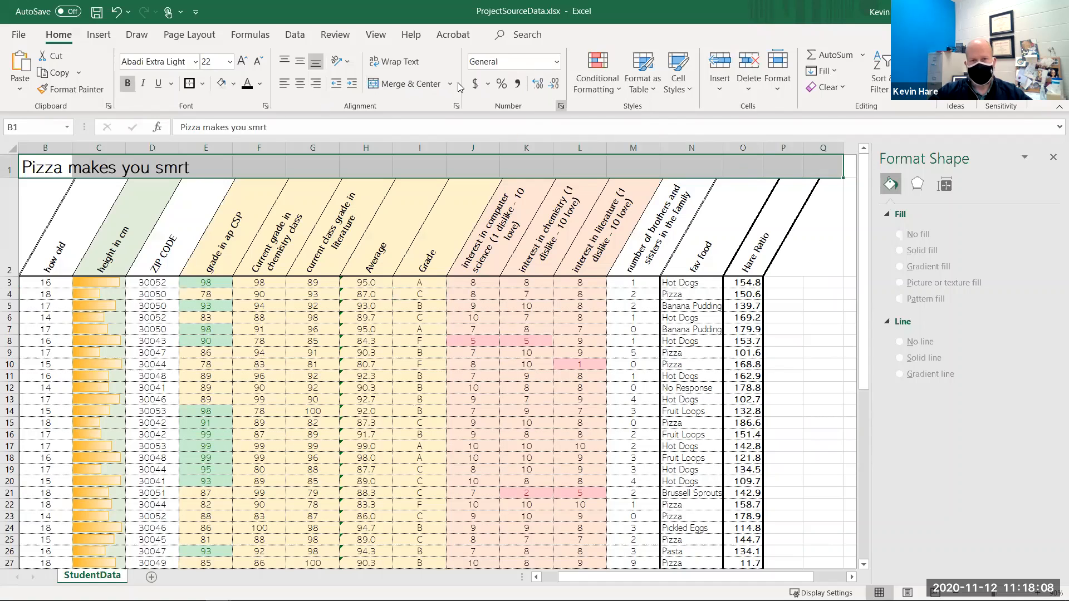
click(384, 83)
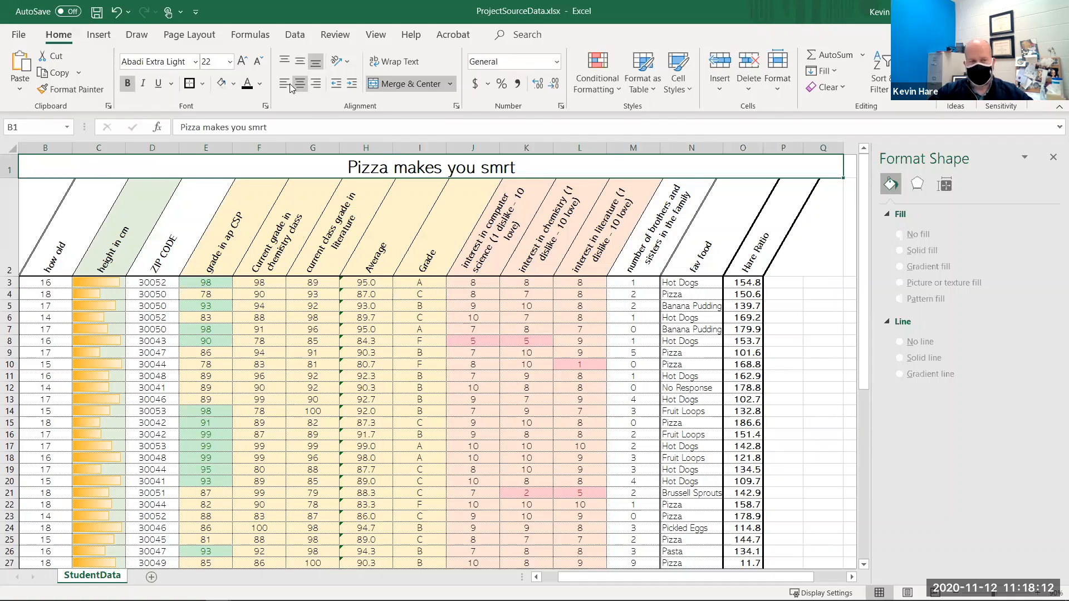
- Open the print preview of the workbook
click(450, 262)
scroll(325, 177, down, 2)
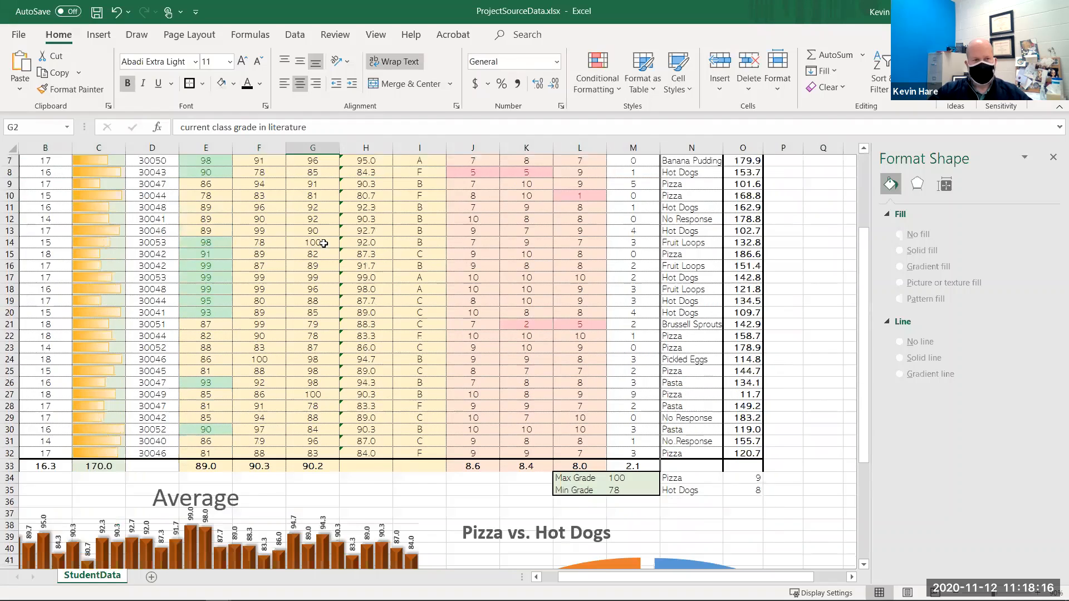
scroll(112, 217, up, 2)
click(60, 250)
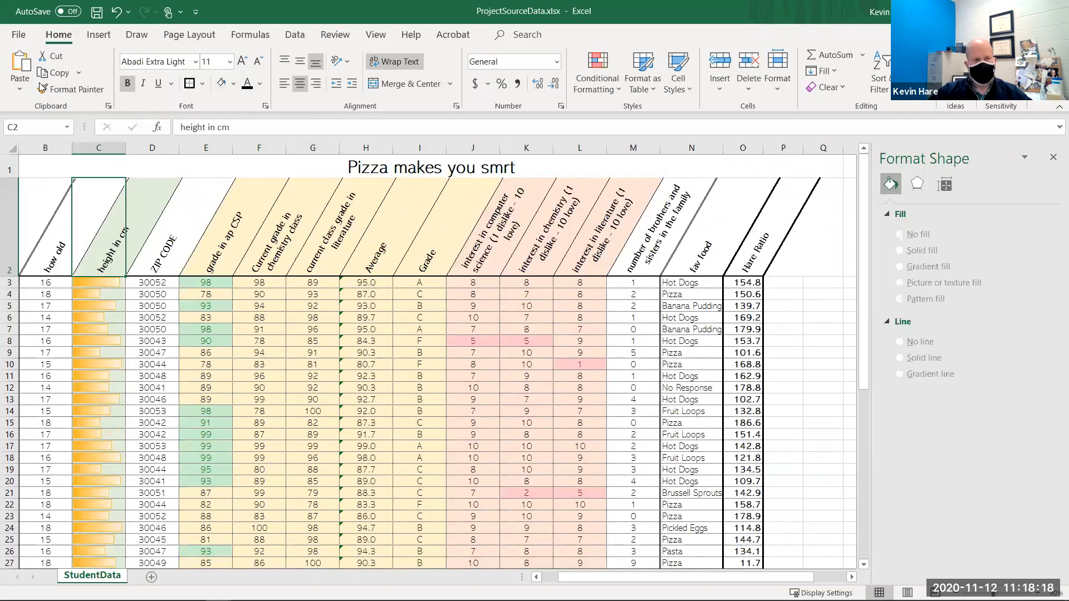
key(Left)
key(alt+f)
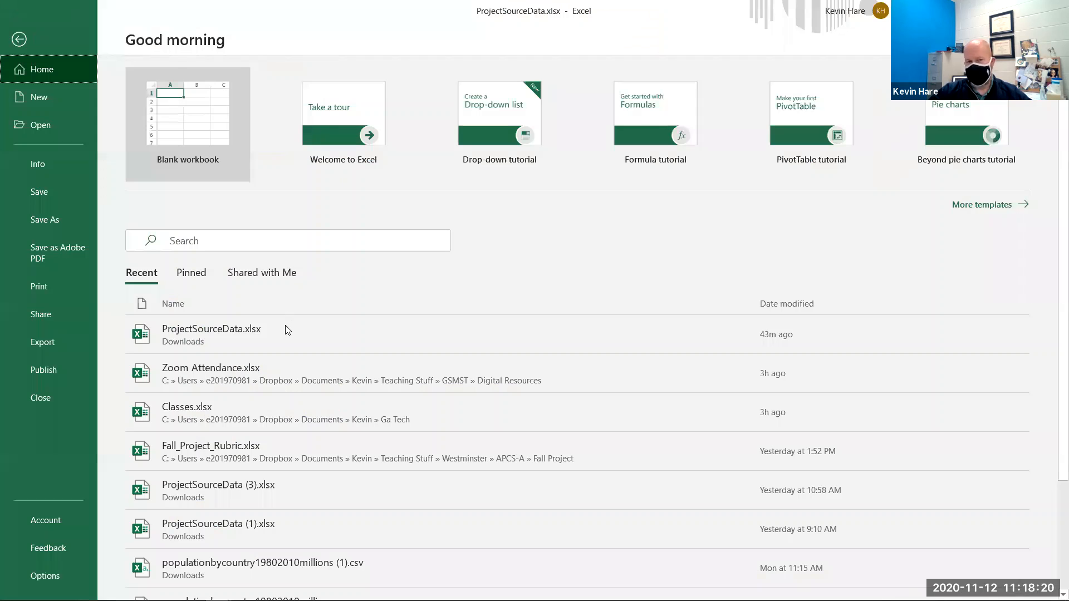
click(77, 284)
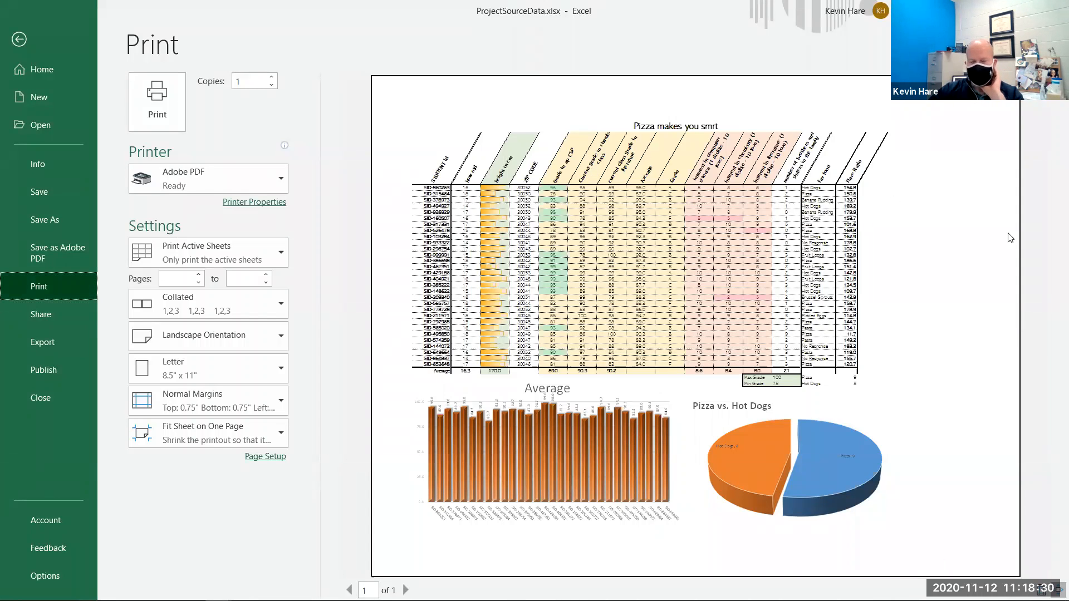
- Switch the print scaling to No Scaling and back to Fit Sheet on One Page
click(239, 433)
click(238, 260)
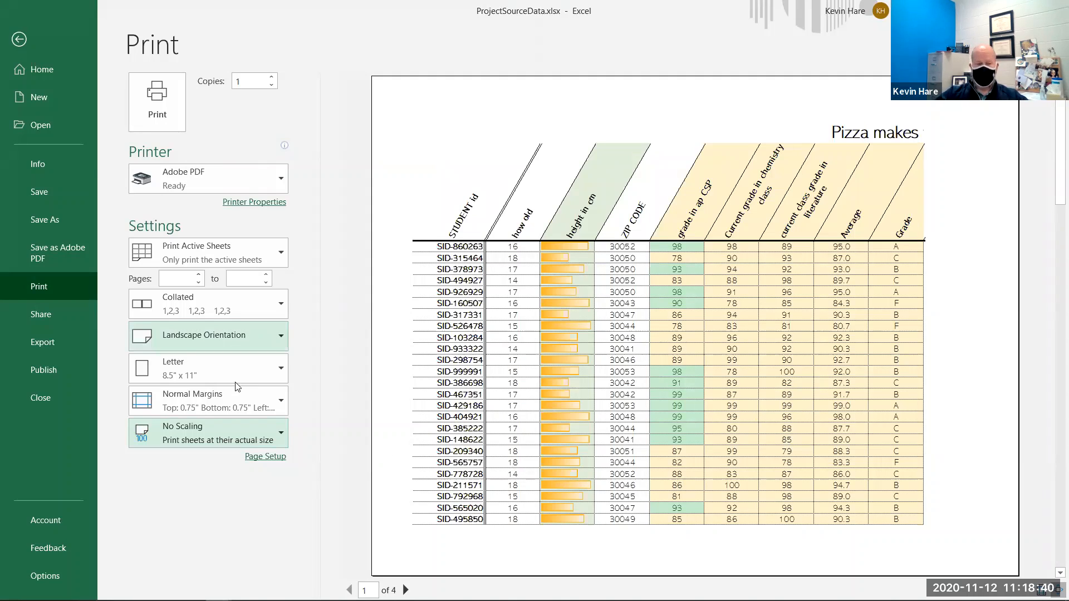
click(225, 431)
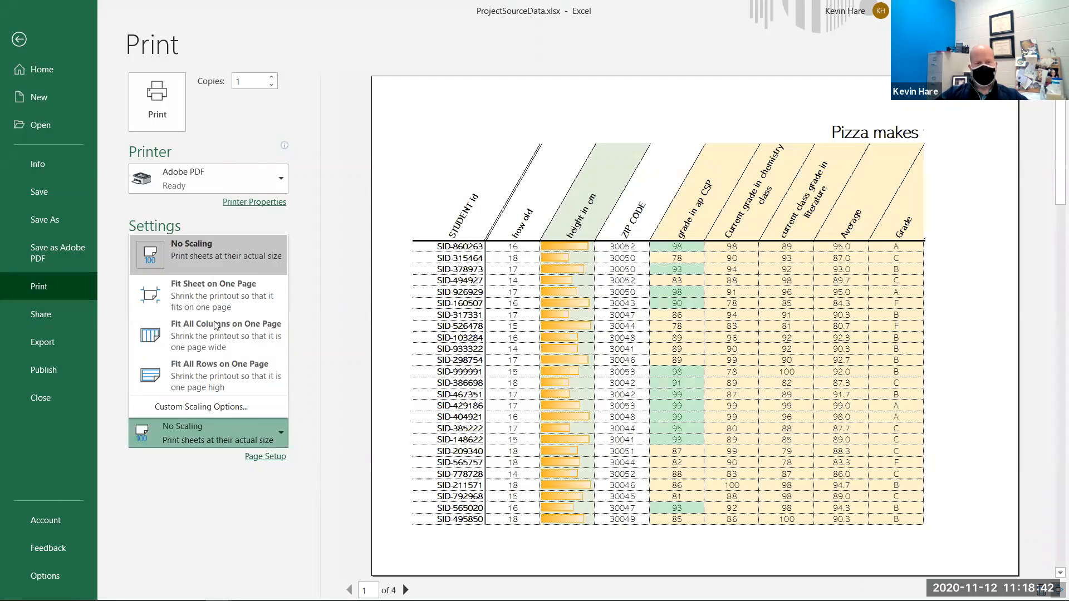
click(232, 301)
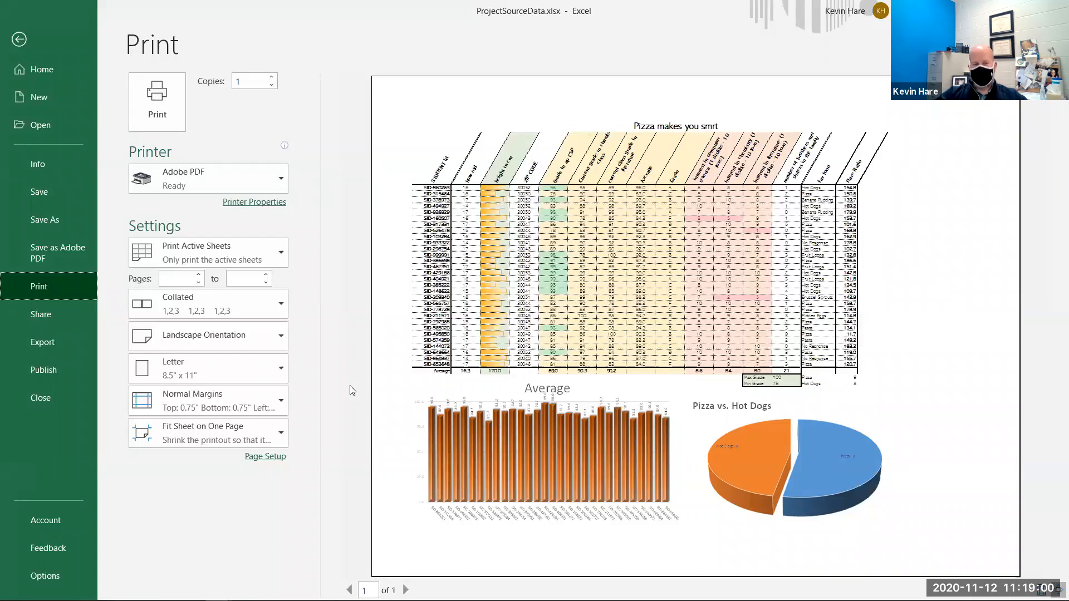
- In Page Setup, center the page horizontally and vertically
click(262, 456)
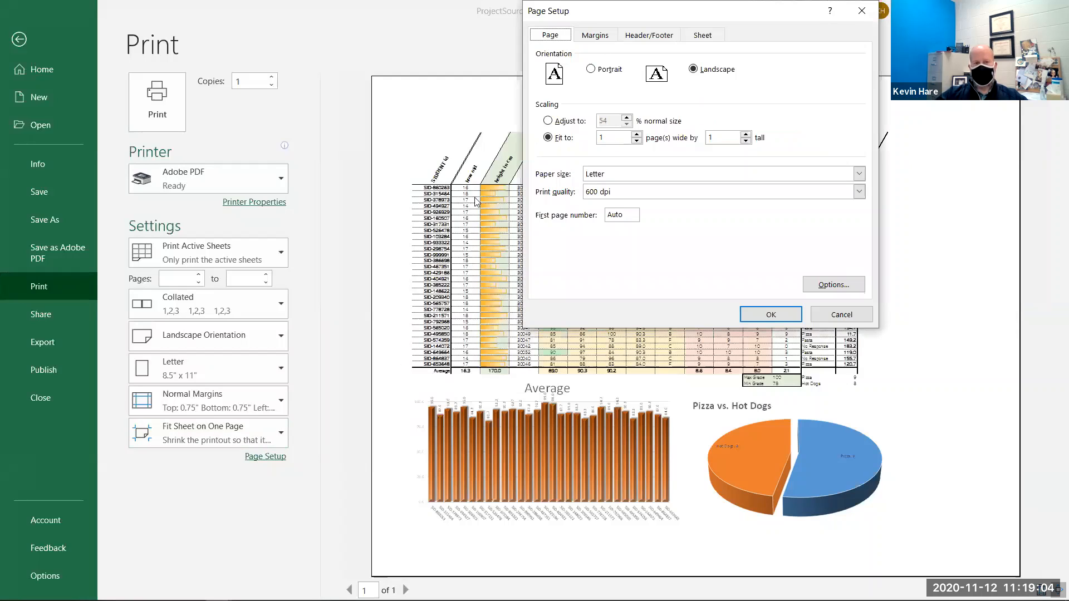
click(595, 35)
click(548, 239)
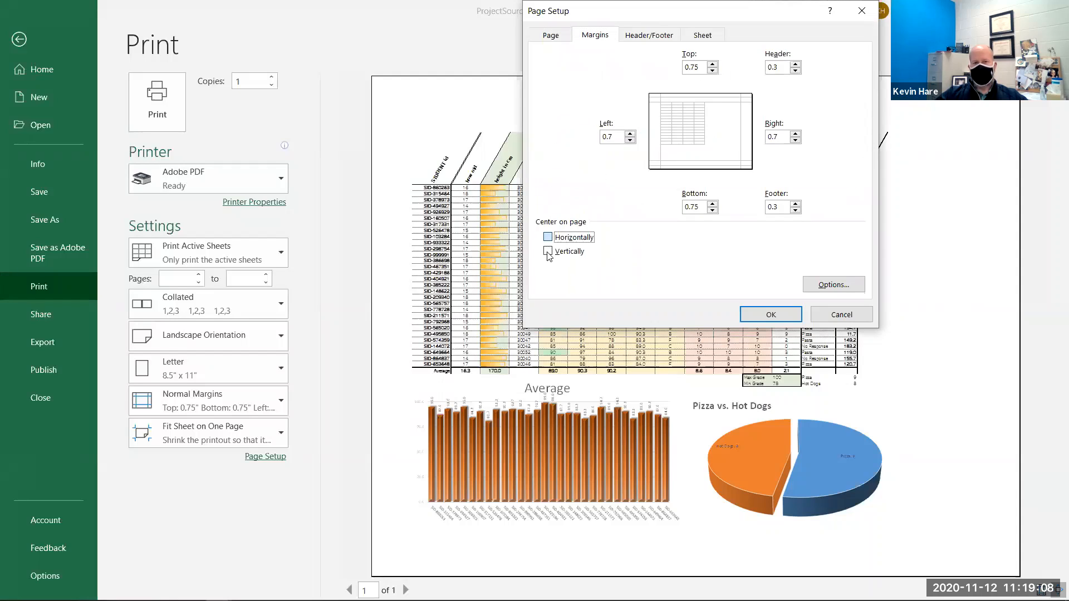
click(548, 252)
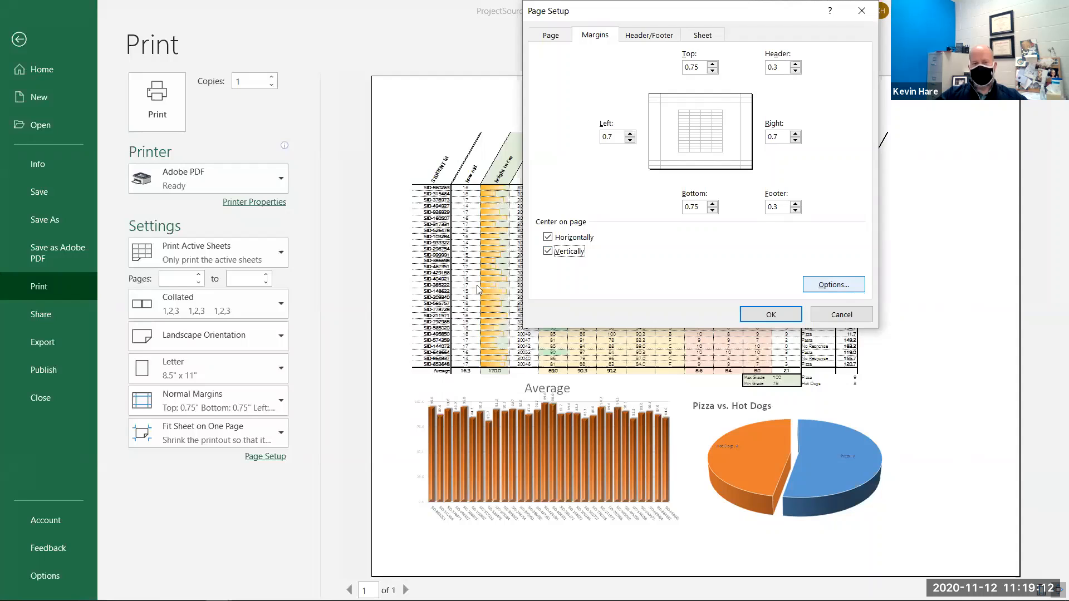
click(774, 315)
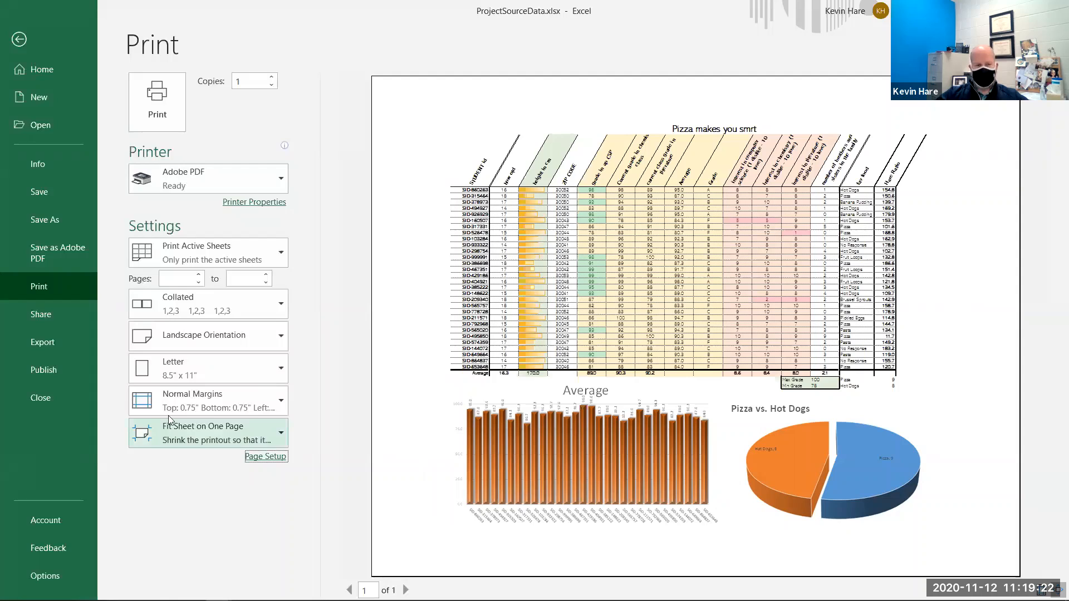
- In Page Setup, set the top, left, bottom, right, header and footer margins all to 0
click(255, 457)
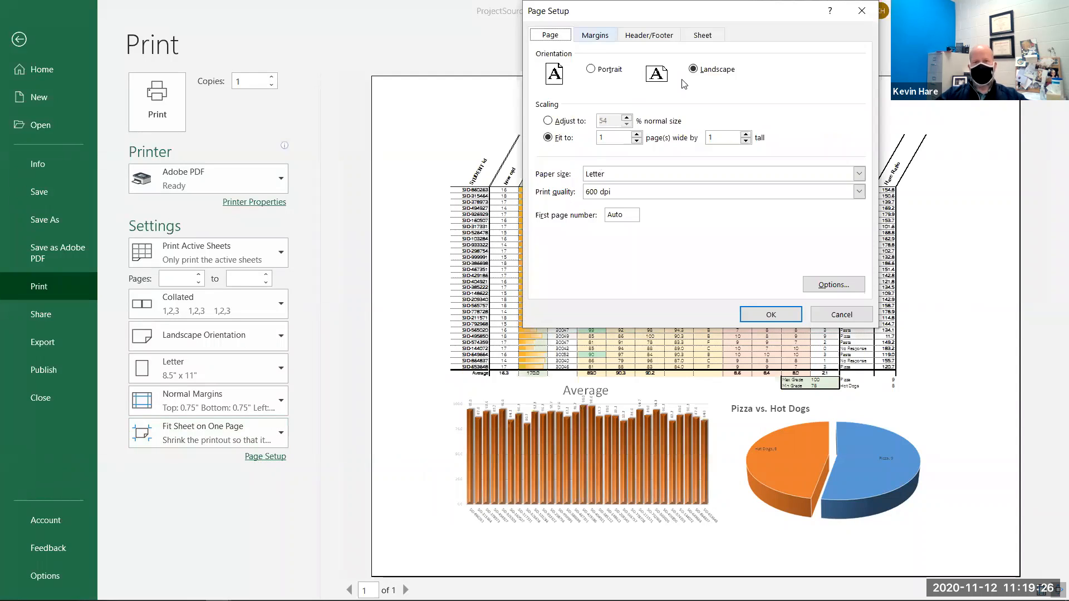
key(ctrl+Tab)
key(Tab)
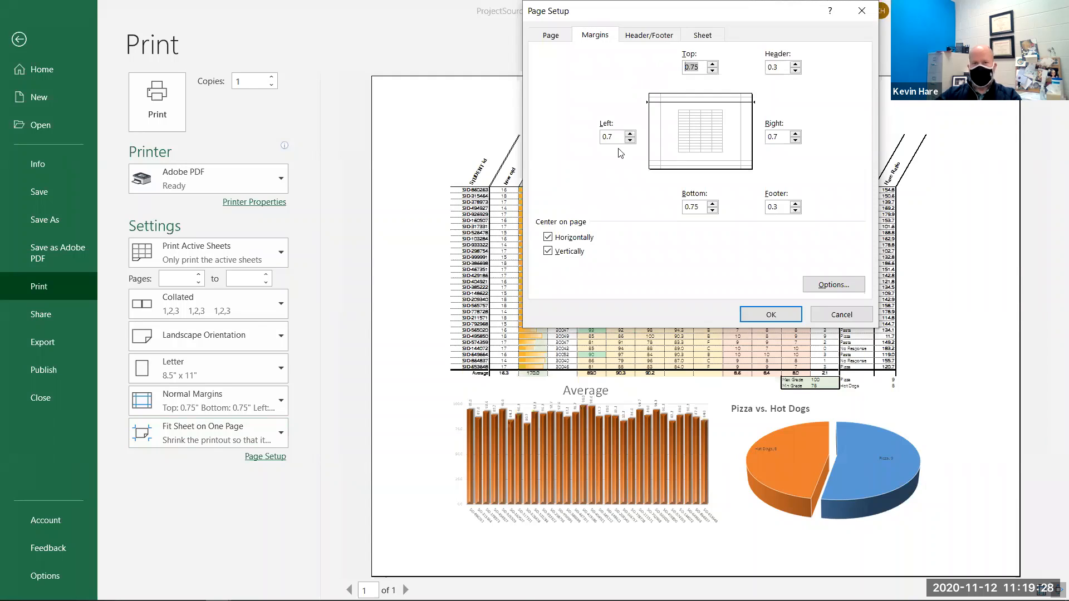
text(0)
key(Tab)
text(0)
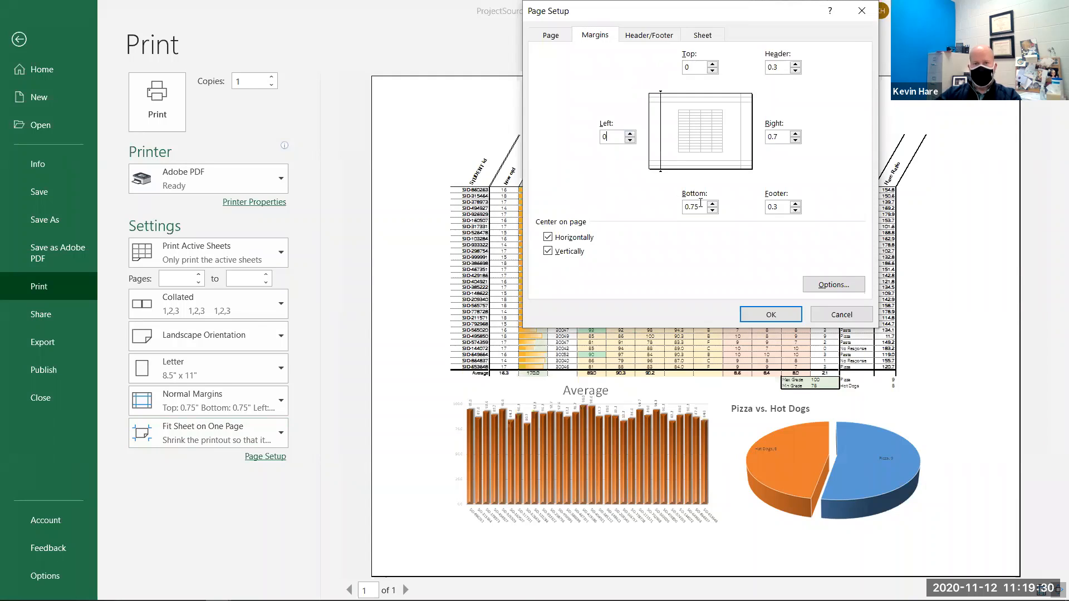
key(Tab)
key(Tab)
text(0)
key(Tab)
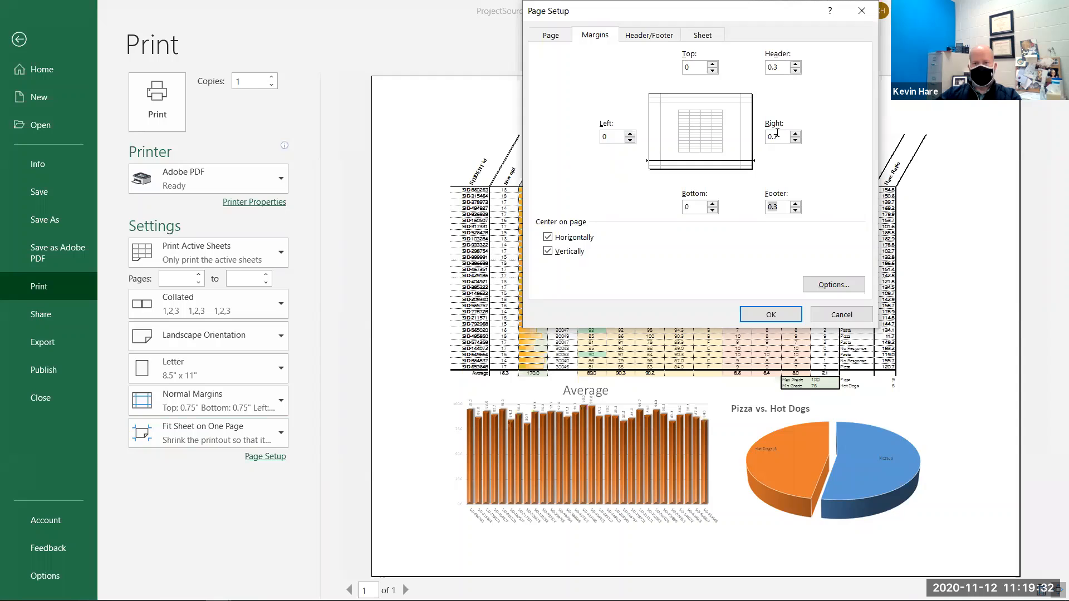
text(0)
key(Tab)
text(0)
key(Tab)
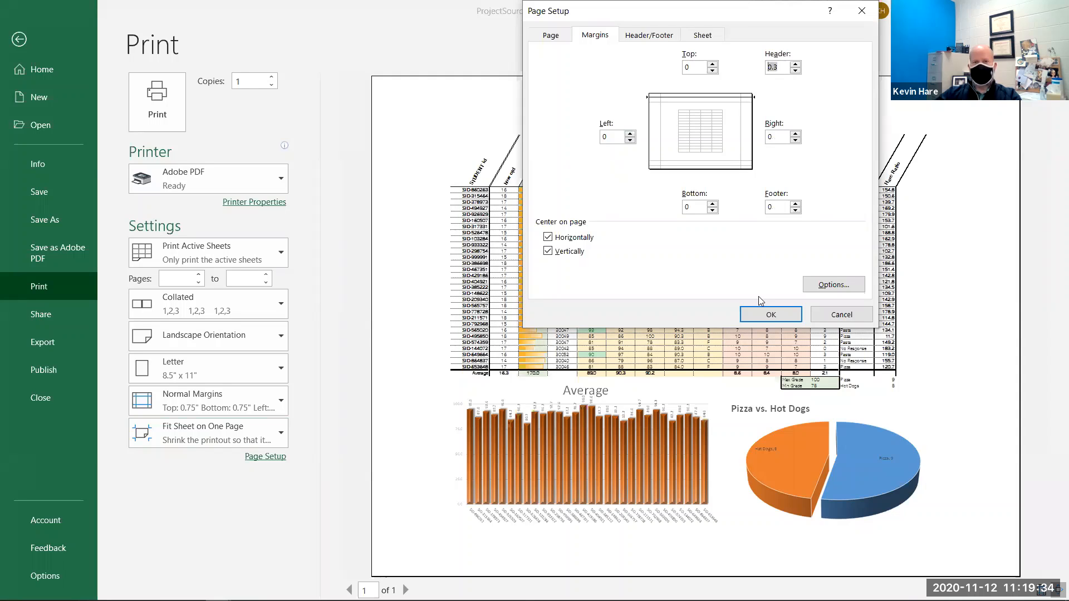
click(763, 317)
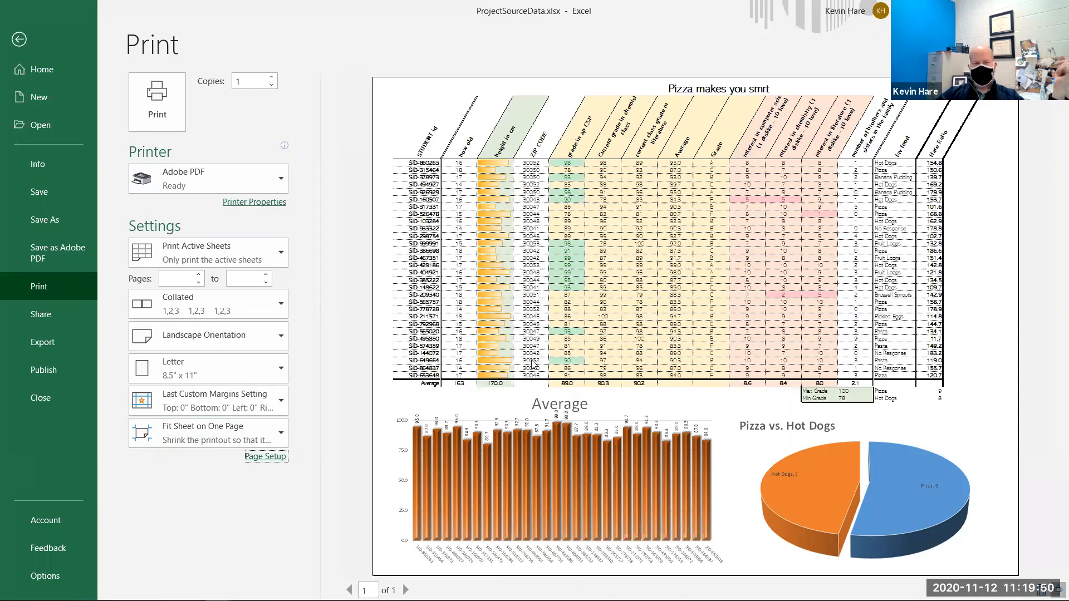
- Return to the sheet and stretch the Average column chart downward to about row 72
click(18, 43)
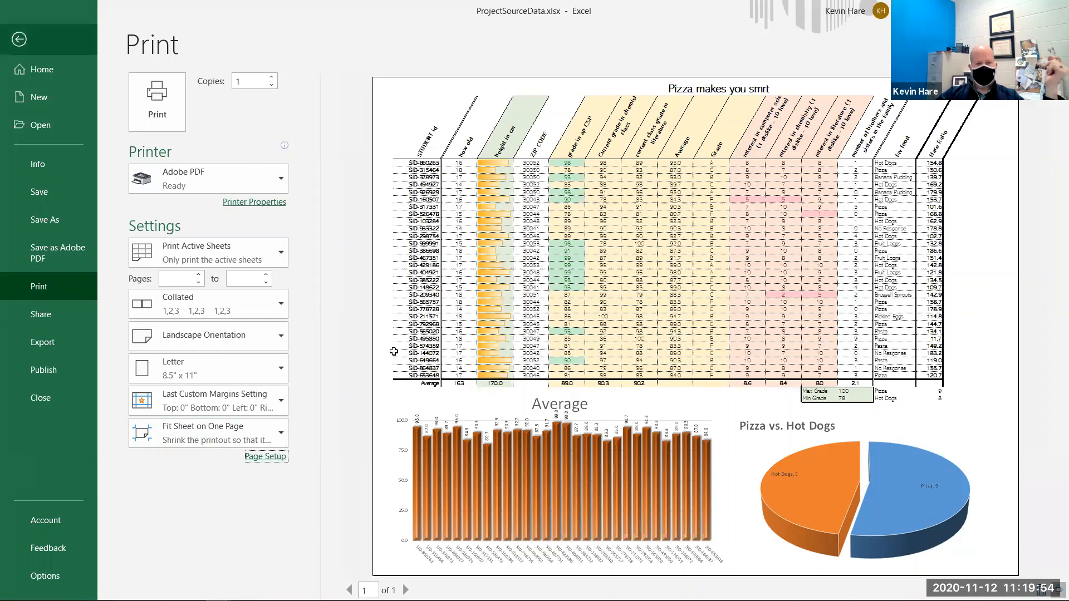
scroll(265, 409, down, 10)
click(197, 437)
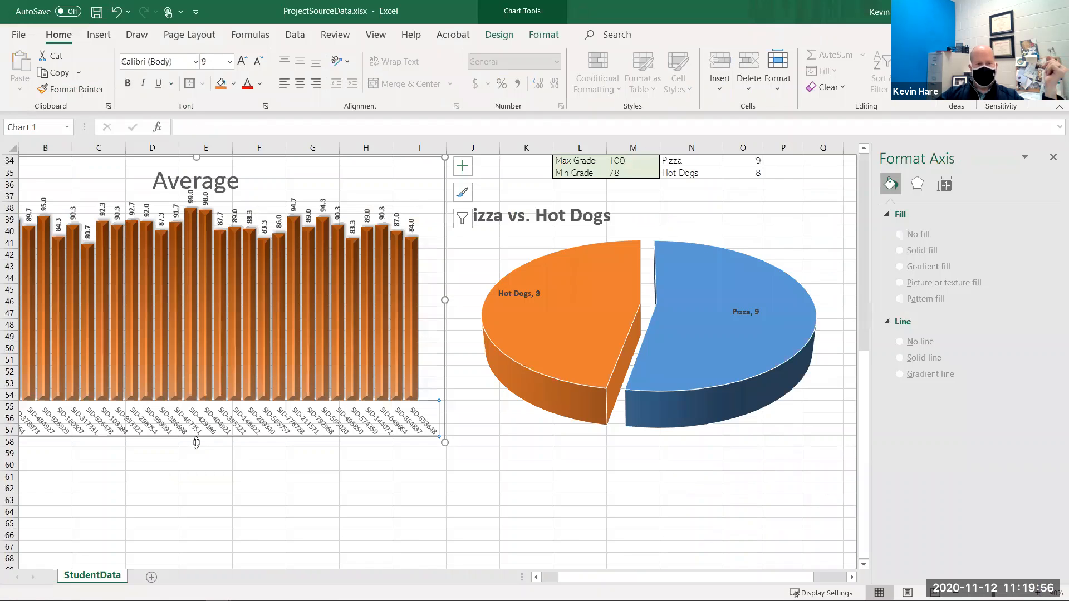
drag(190, 547, 187, 566)
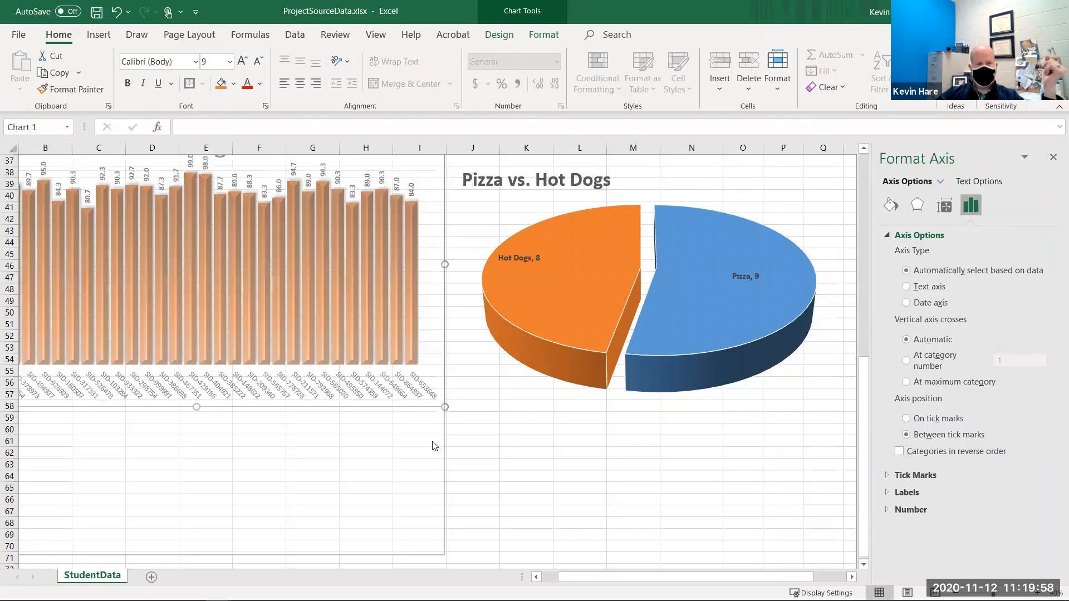
click(482, 433)
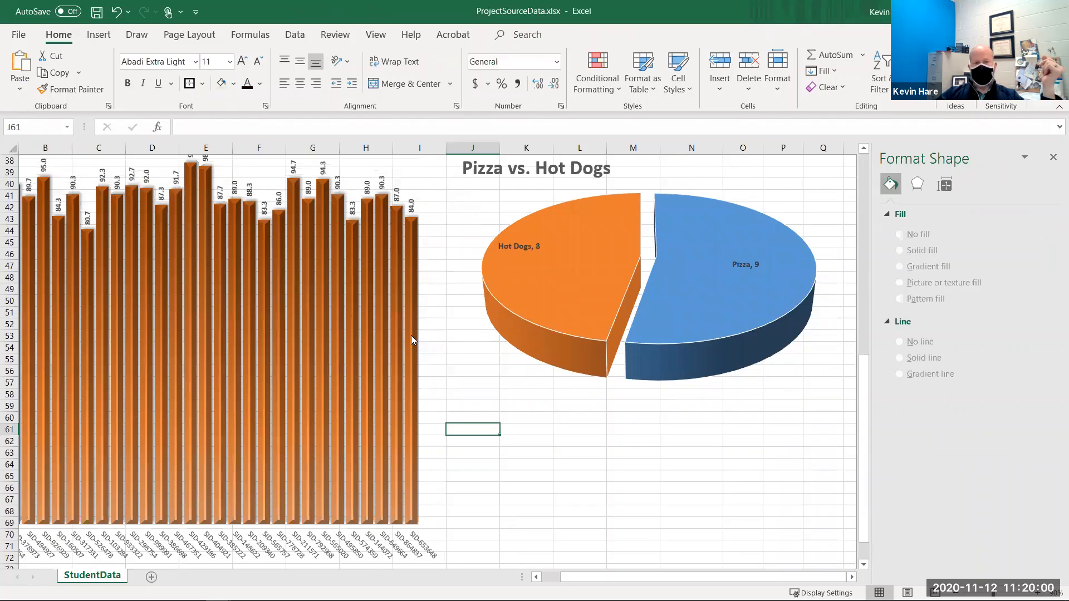
- Open the print preview to check the one-page layout, then return to the worksheet
click(335, 320)
click(482, 434)
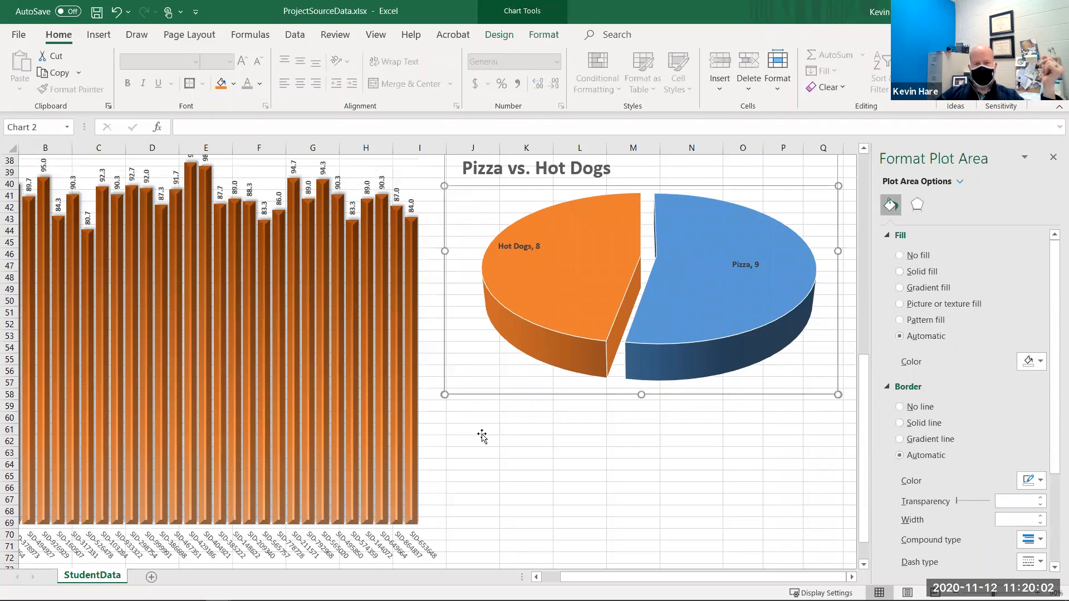
click(17, 34)
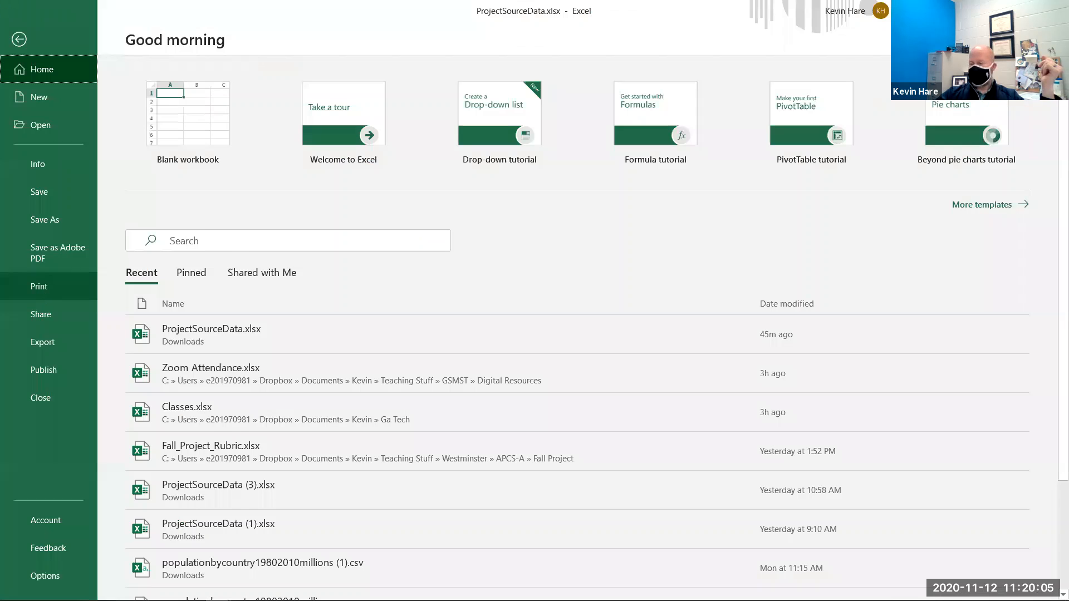
click(39, 286)
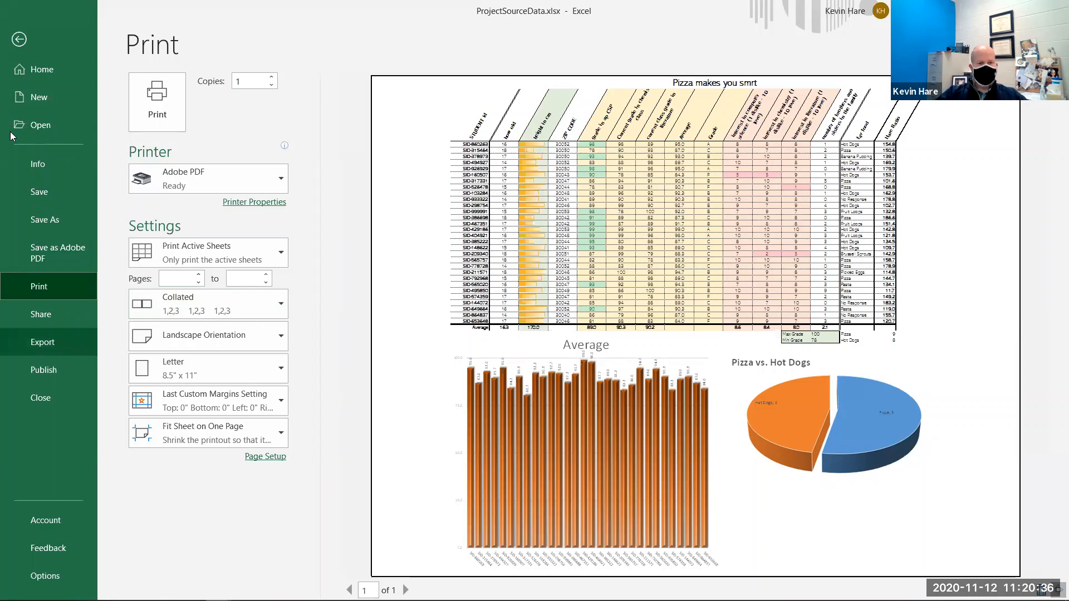
key(Escape)
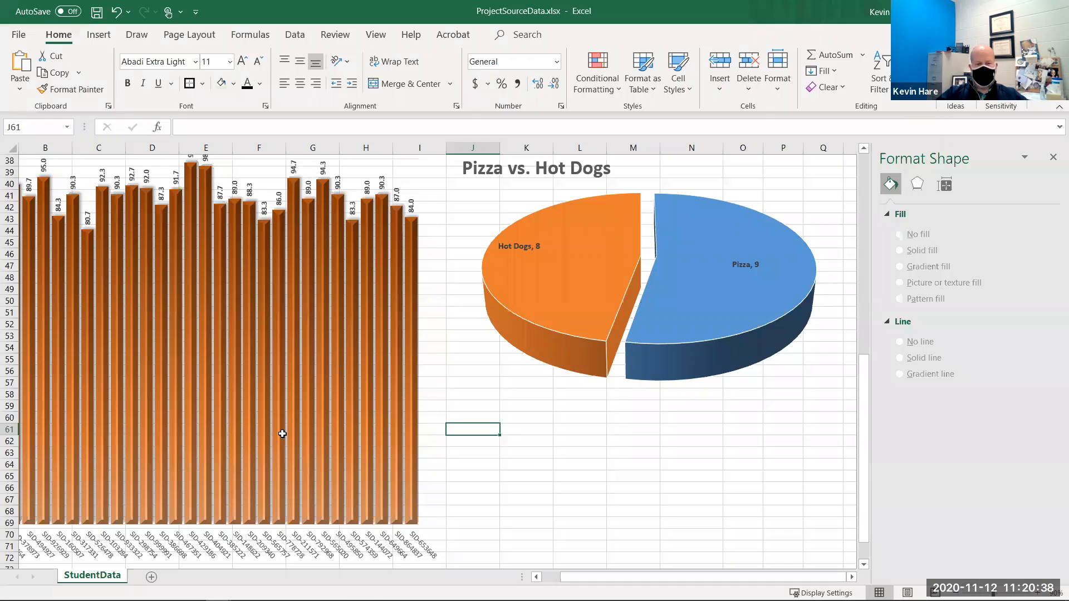
- Shrink the Average column chart upward so it ends at about row 54
scroll(251, 412, down, 3)
click(251, 412)
drag(195, 495, 206, 321)
click(588, 451)
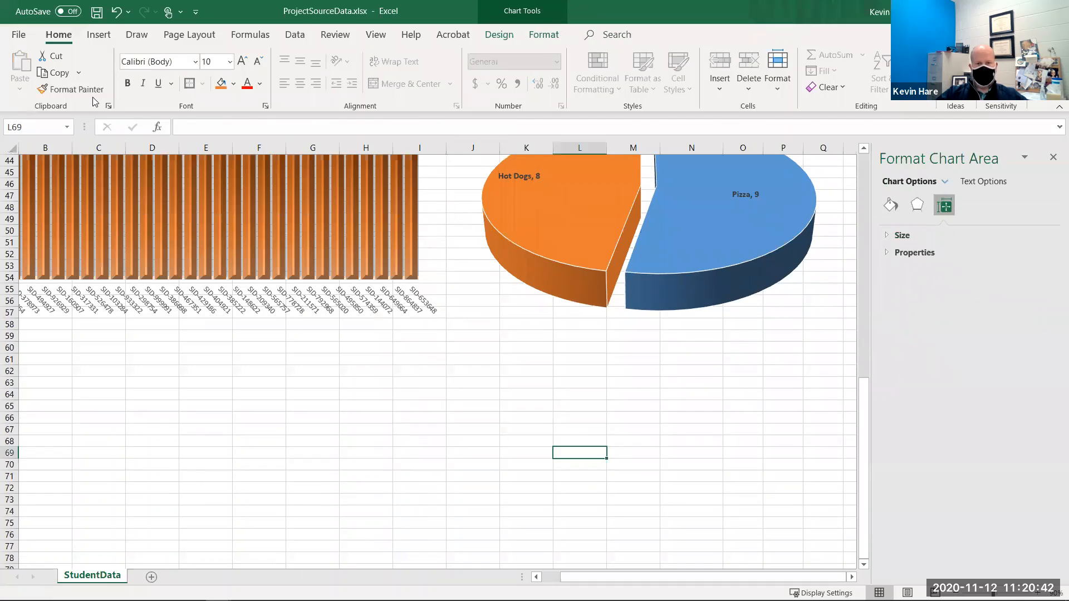
- Open the print preview and browse the printer list, keeping Adobe PDF as the printer
click(19, 34)
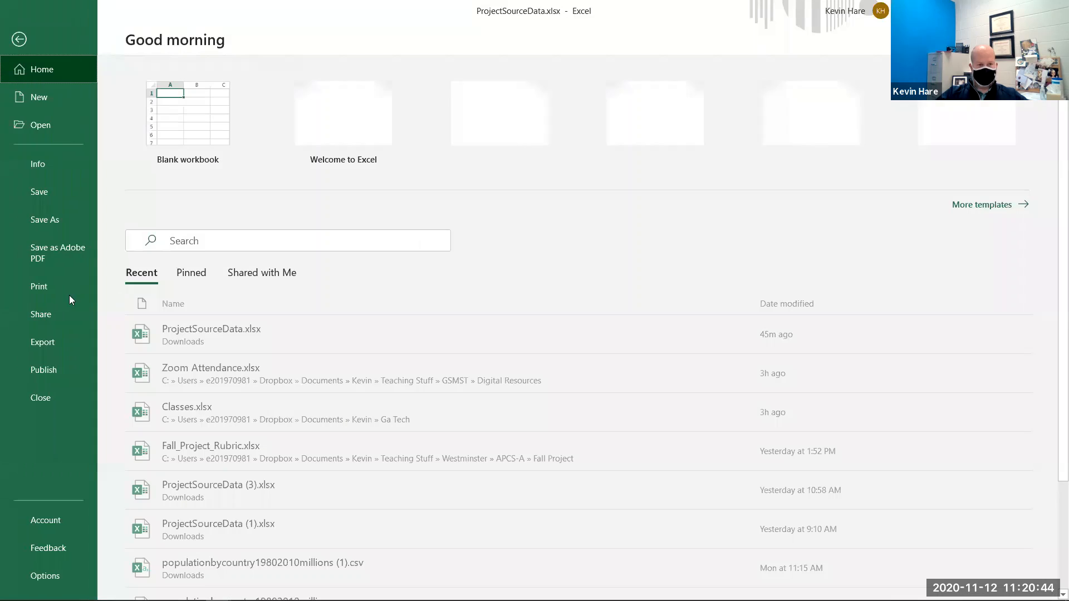
click(40, 284)
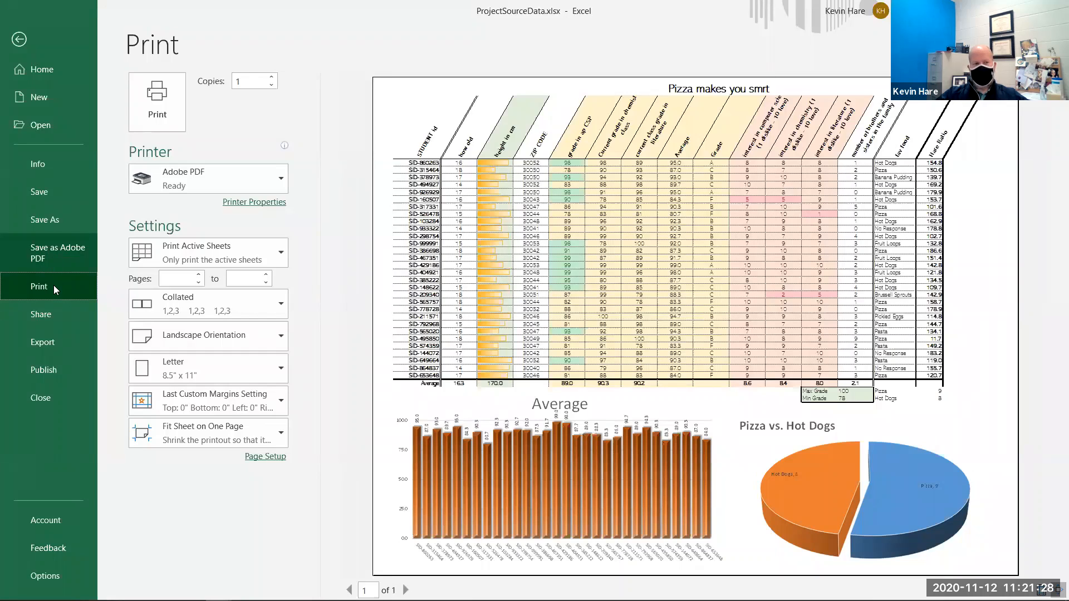
click(176, 183)
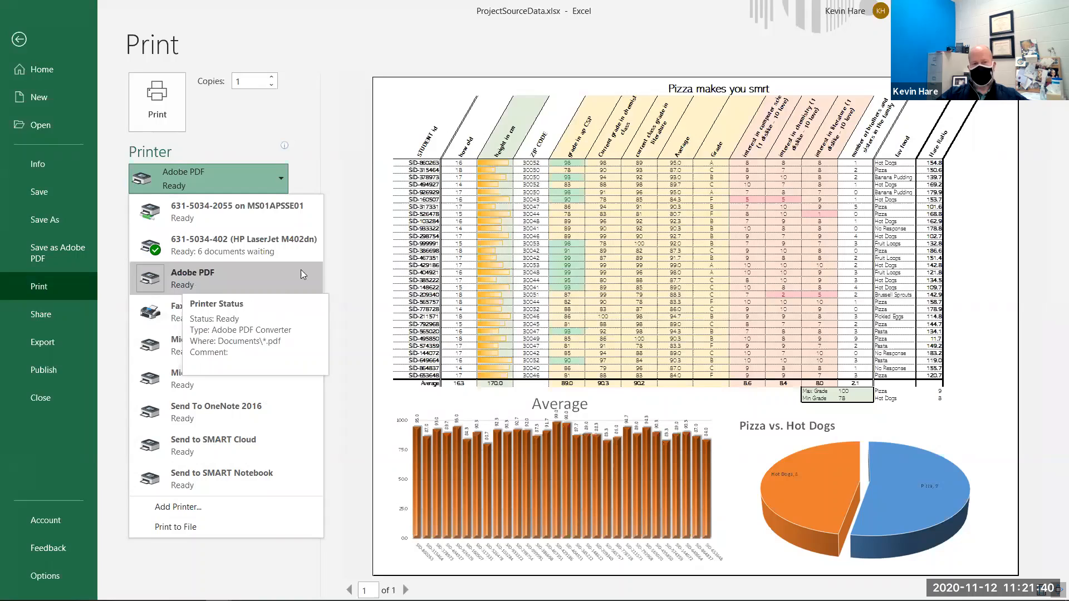
click(347, 266)
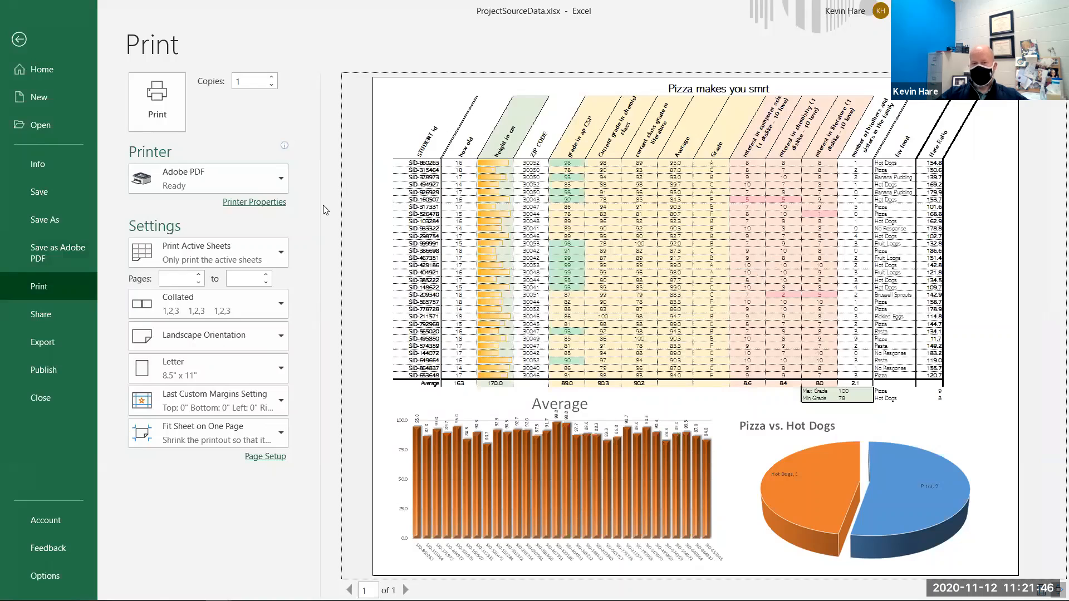
click(255, 192)
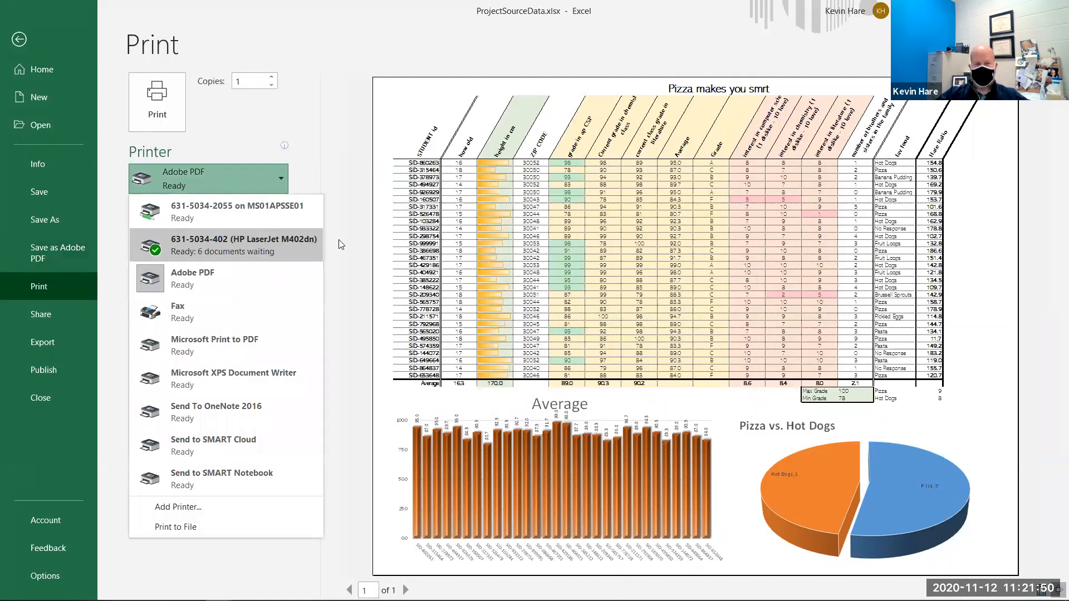
click(499, 276)
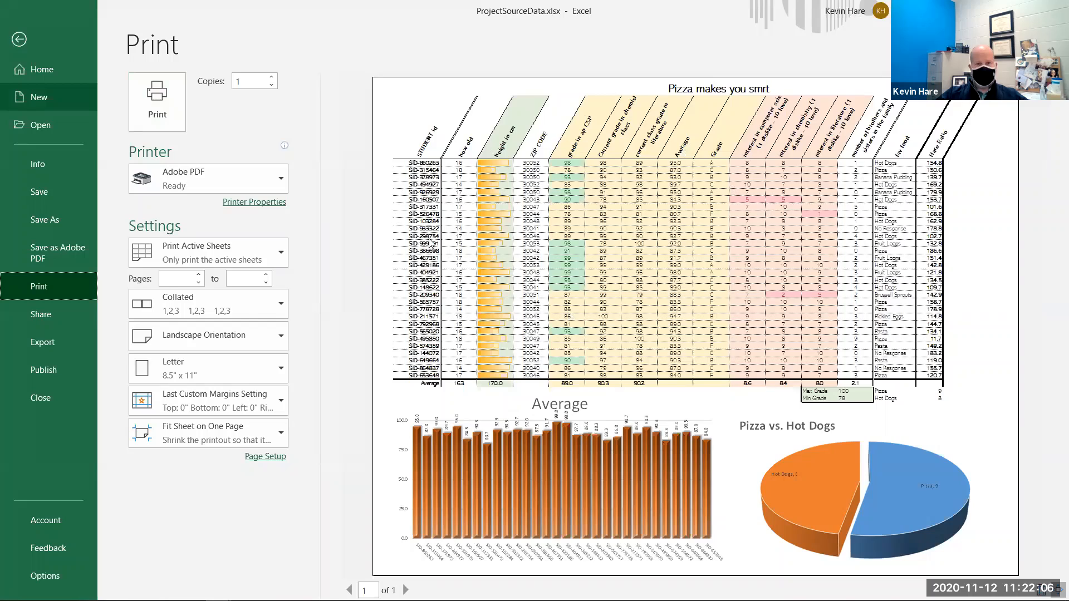
- Return to the worksheet and scroll through the data down to the charts
key(Escape)
scroll(356, 306, up, 14)
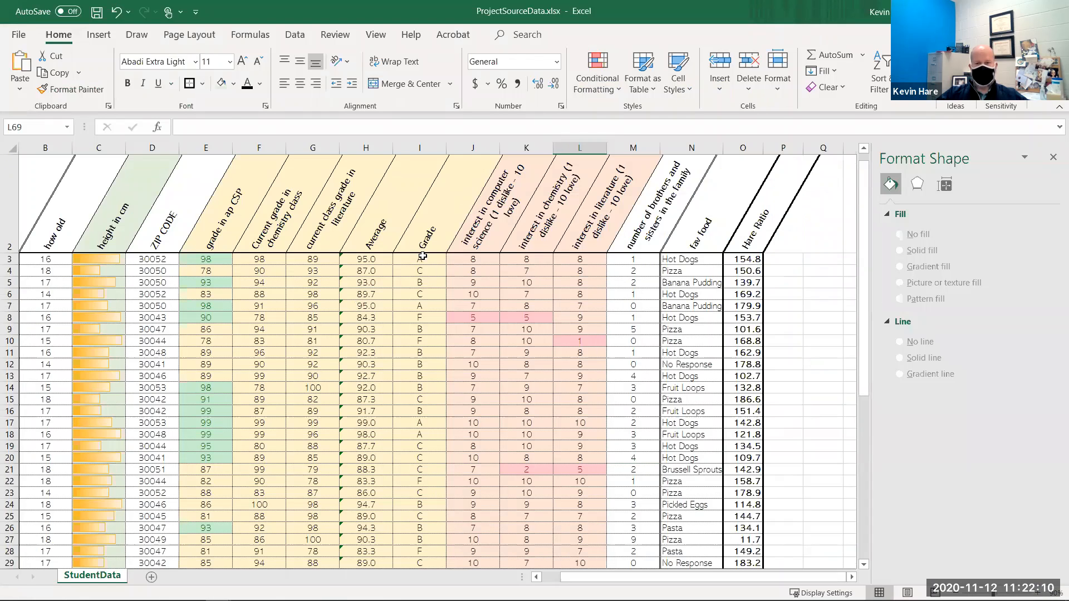
scroll(434, 249, down, 1)
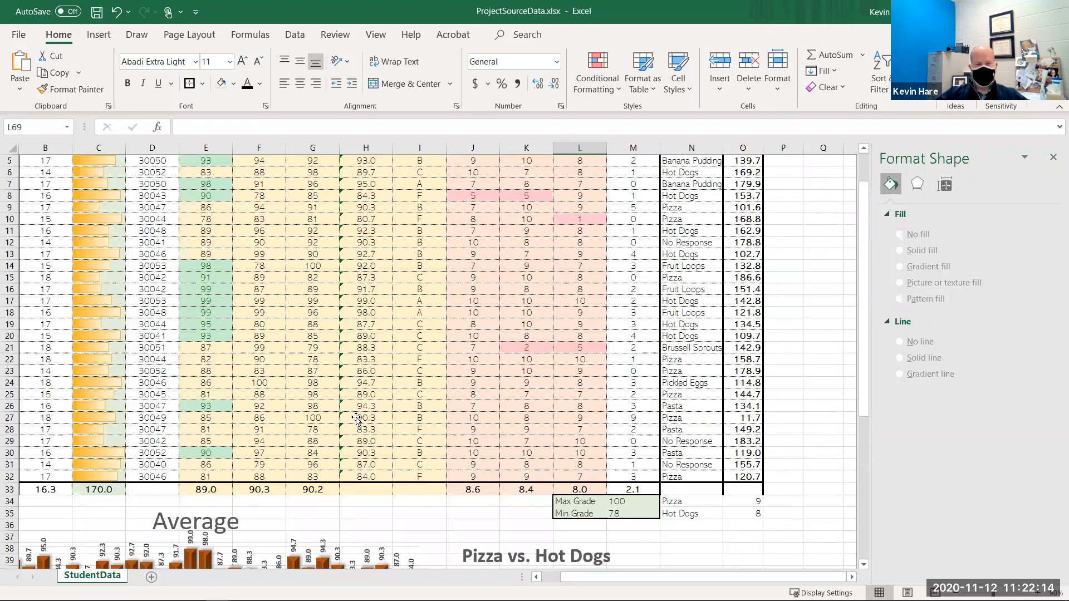
scroll(683, 452, down, 3)
scroll(632, 433, down, 3)
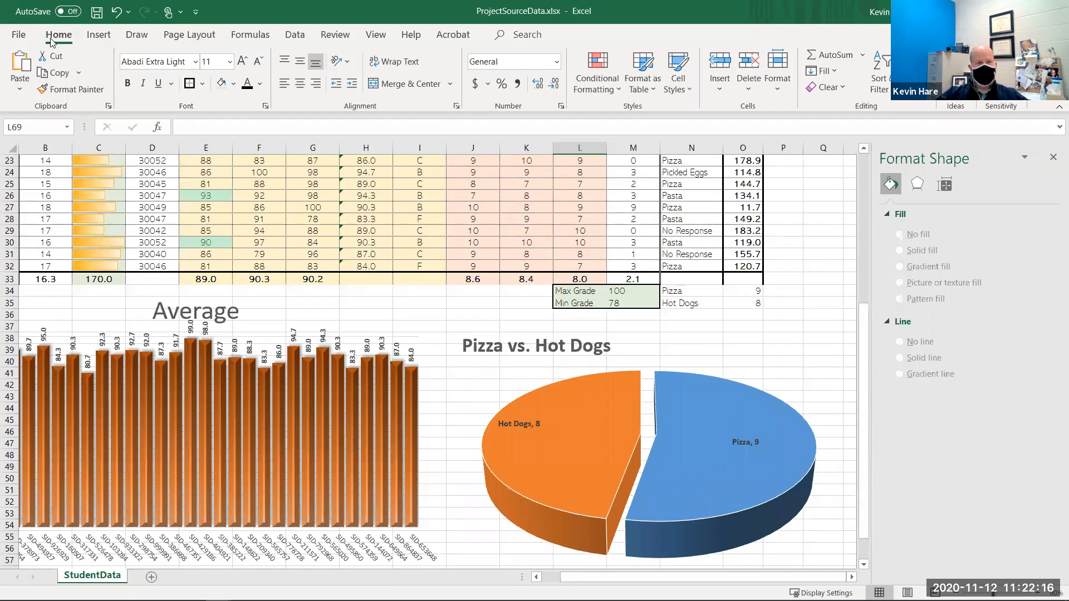